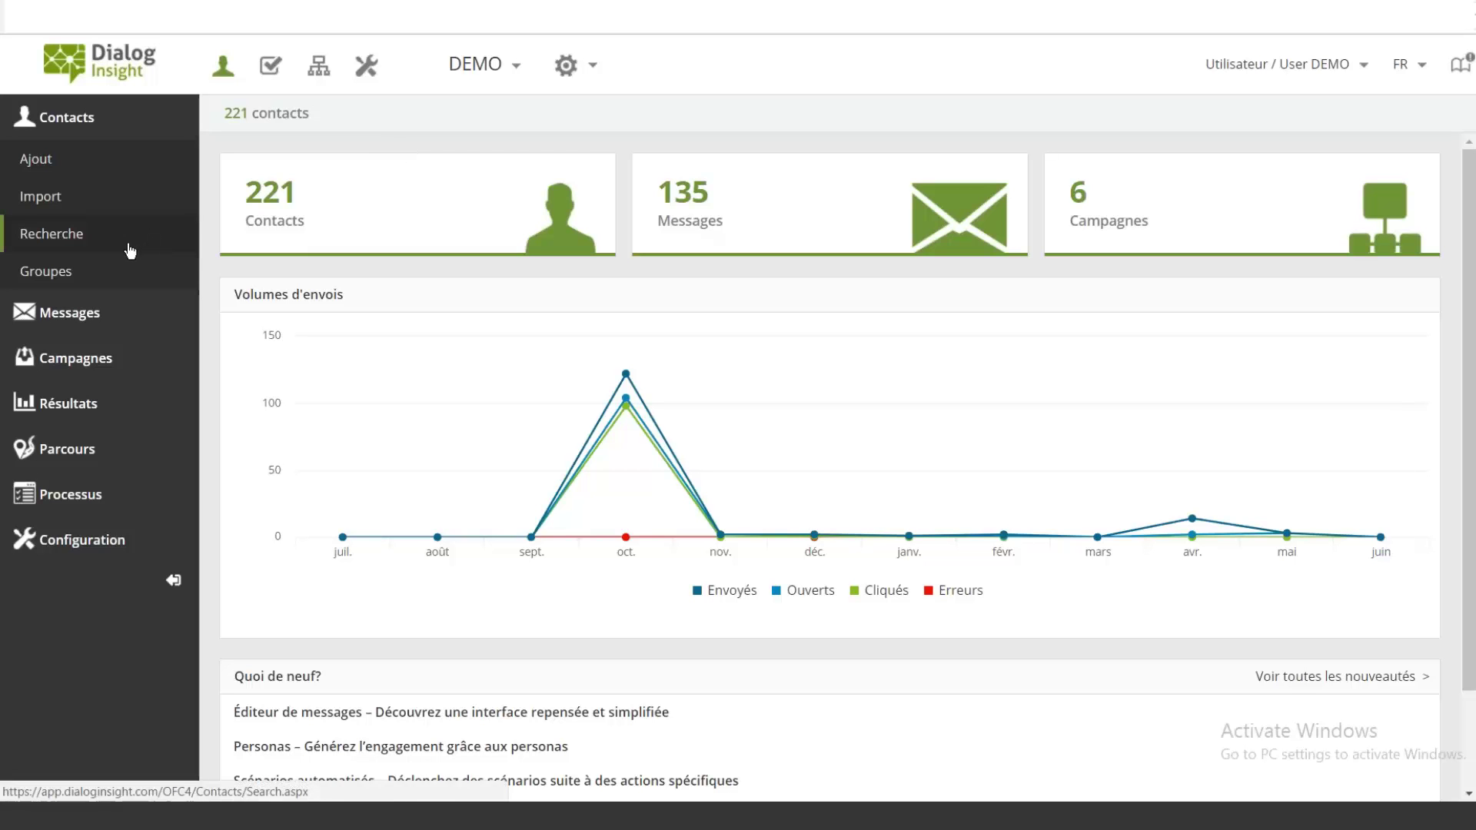
# Run a contact search with no criteria to list every contact.
pyautogui.click(98, 244)
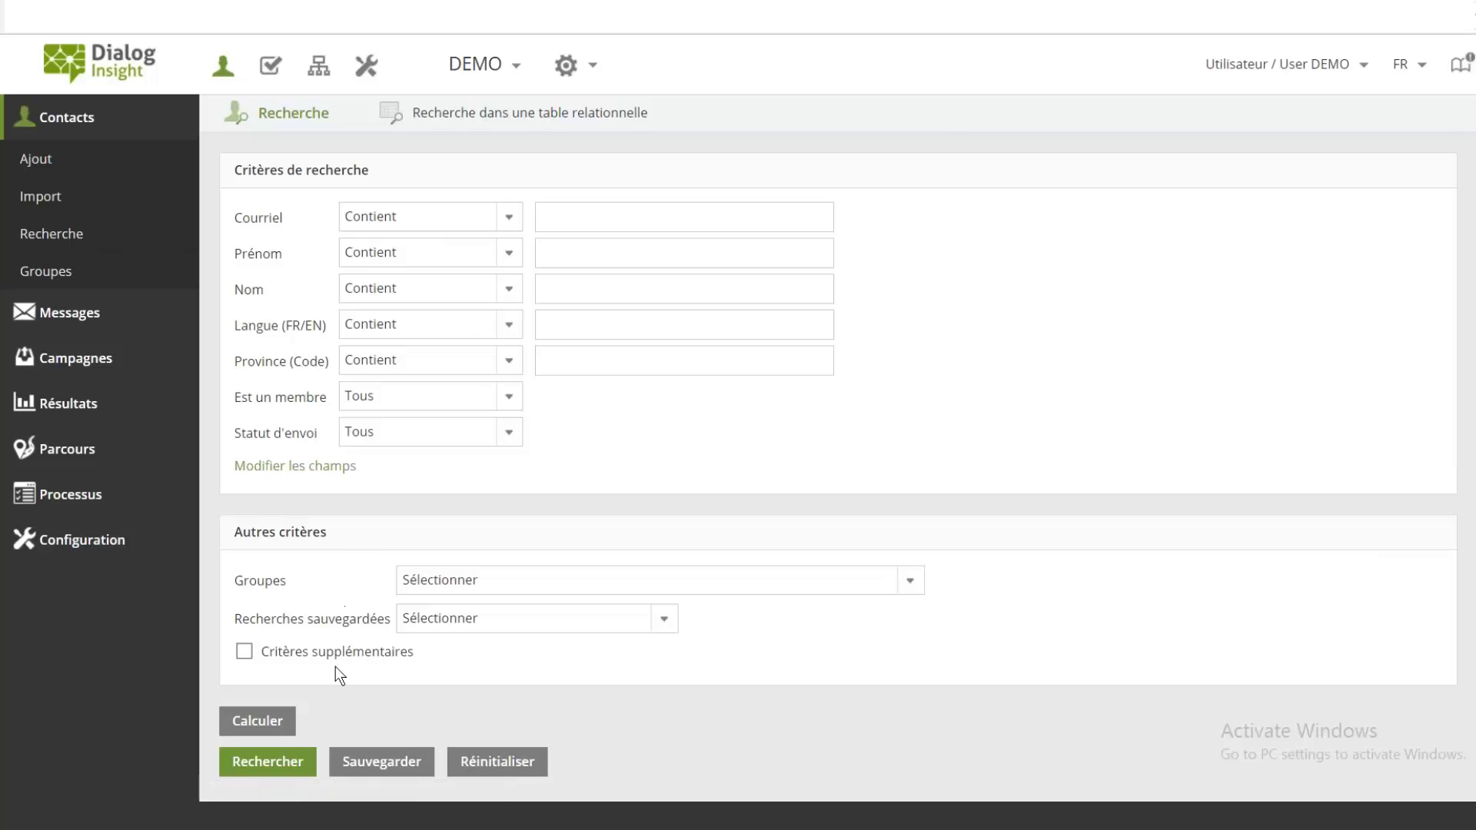
pyautogui.click(289, 769)
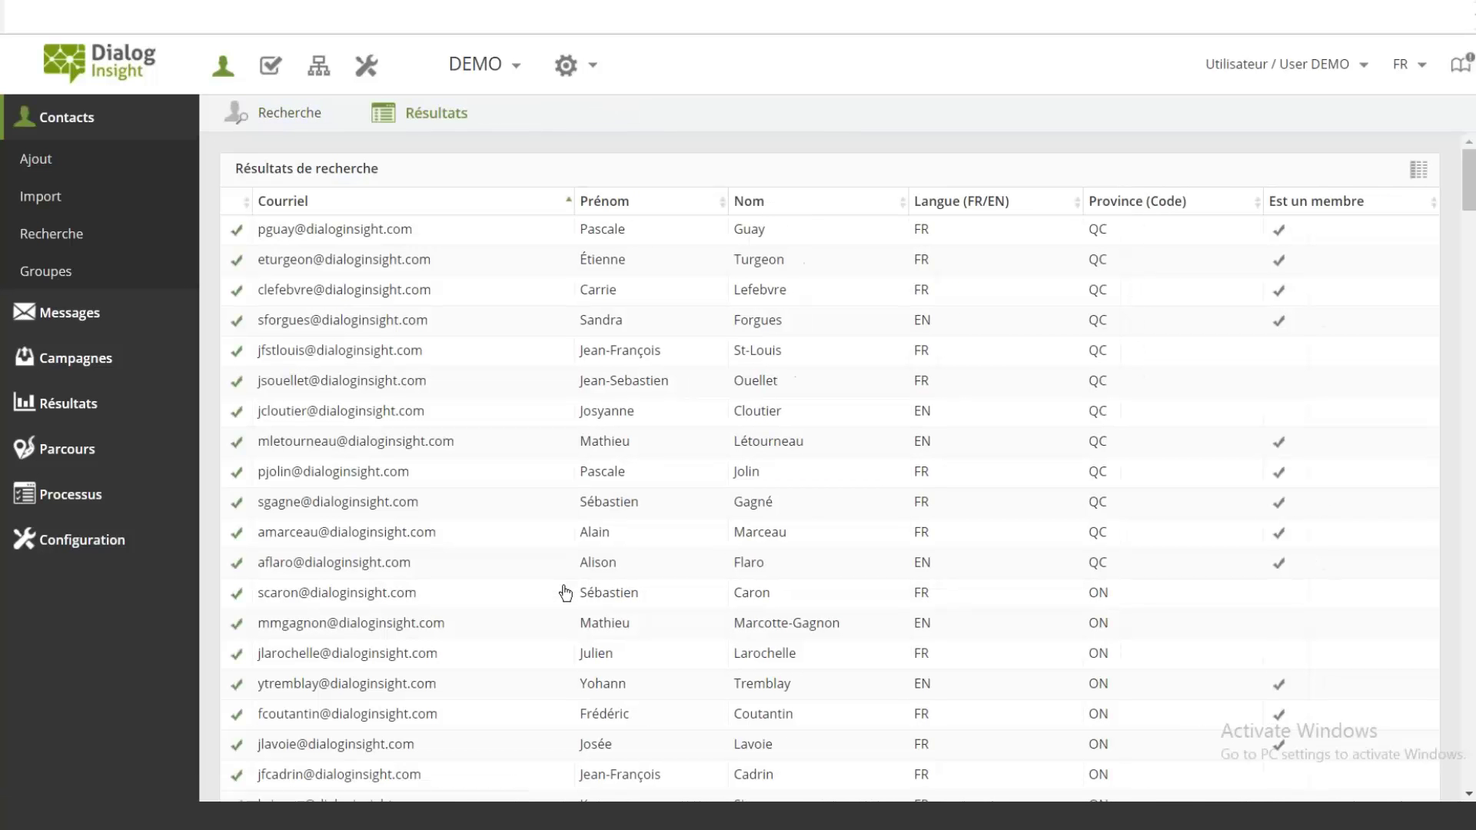
pyautogui.click(680, 502)
# Export all data of the listed contacts in Excel 2007 (.XLSX) format, without the administrative fields.
pyautogui.scroll(-20, 679, 492)
pyautogui.scroll(-20, 680, 492)
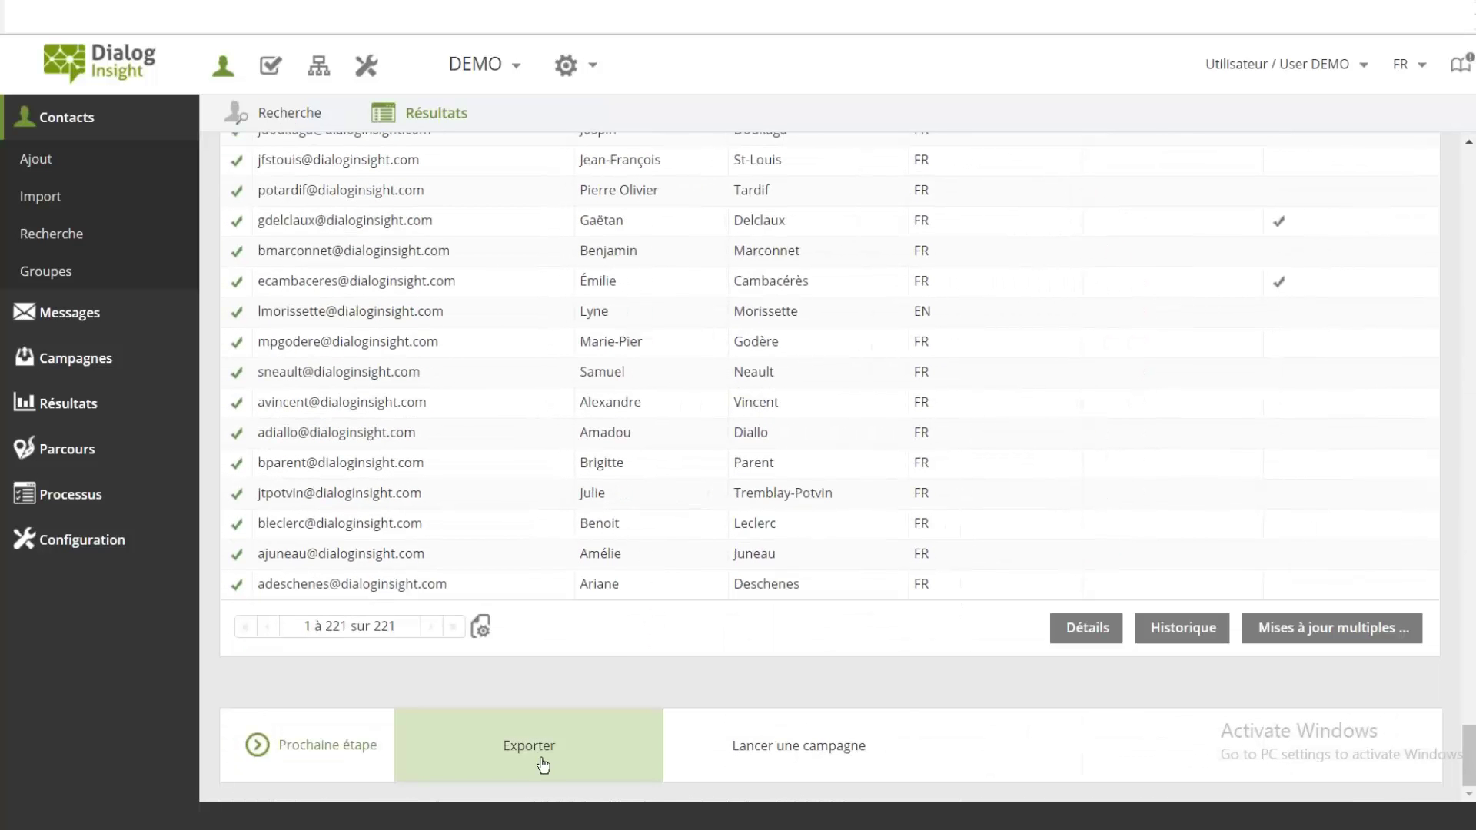
pyautogui.click(543, 759)
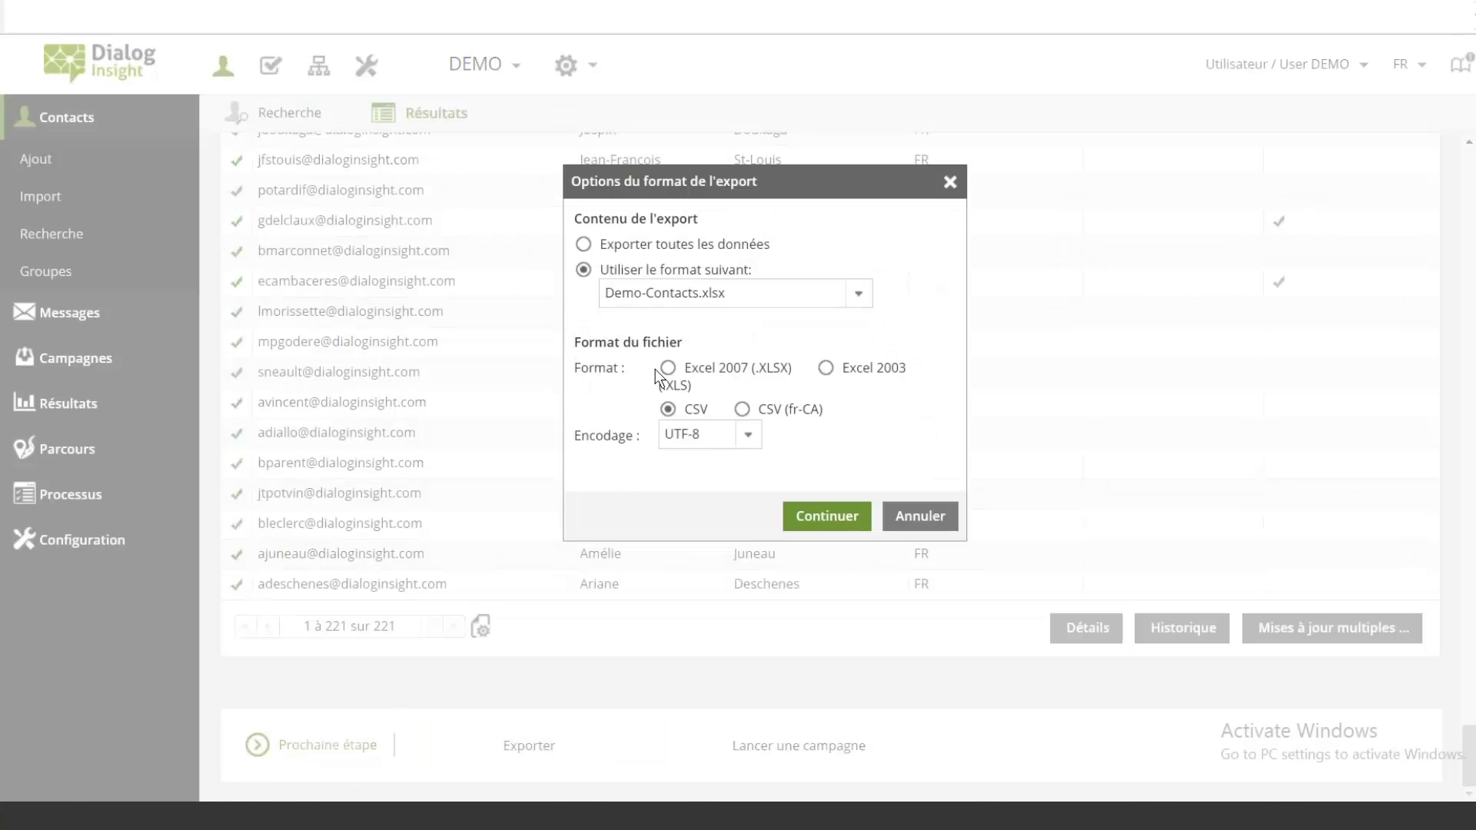
pyautogui.click(666, 248)
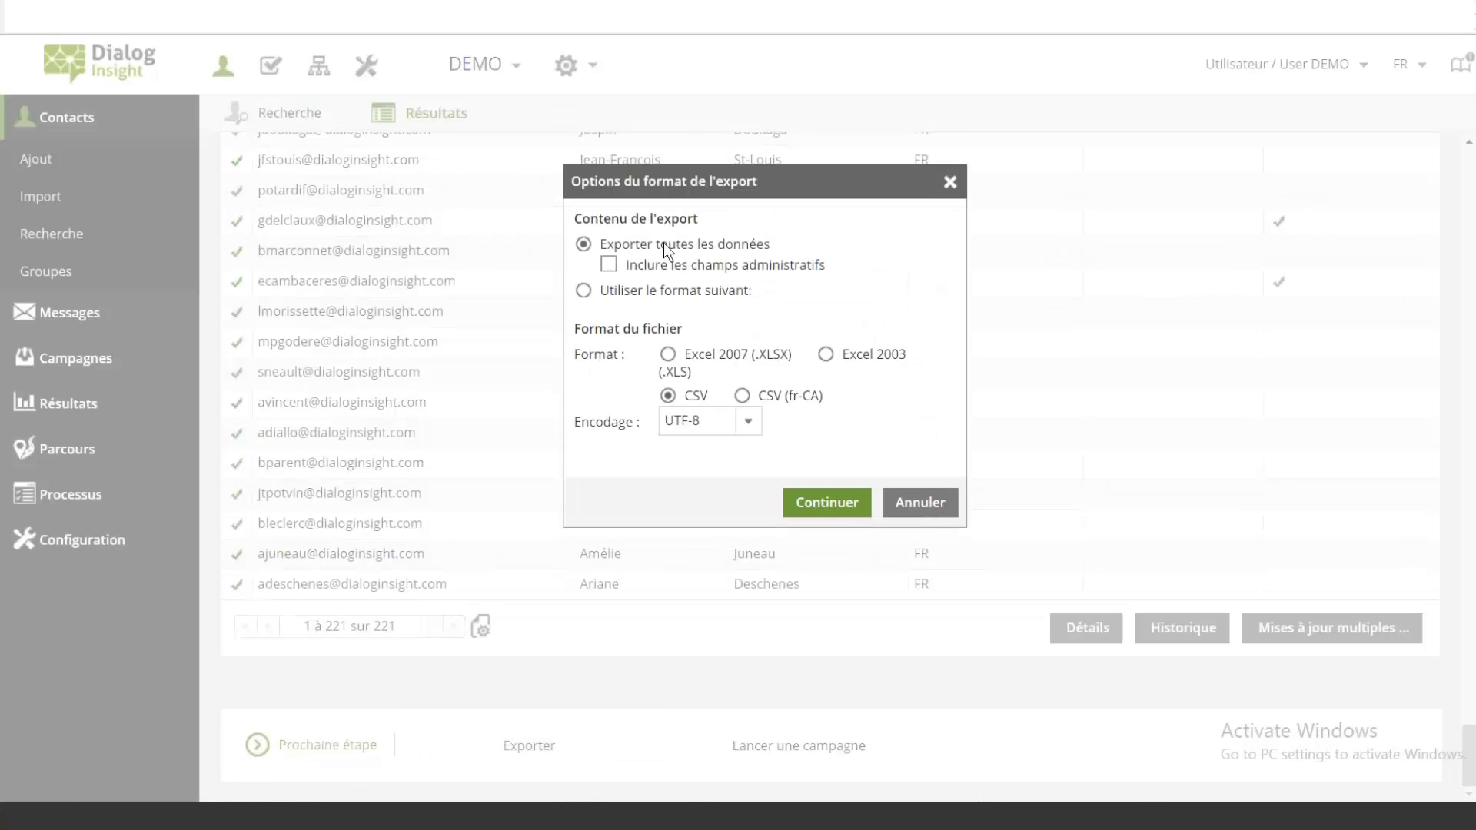
pyautogui.click(670, 358)
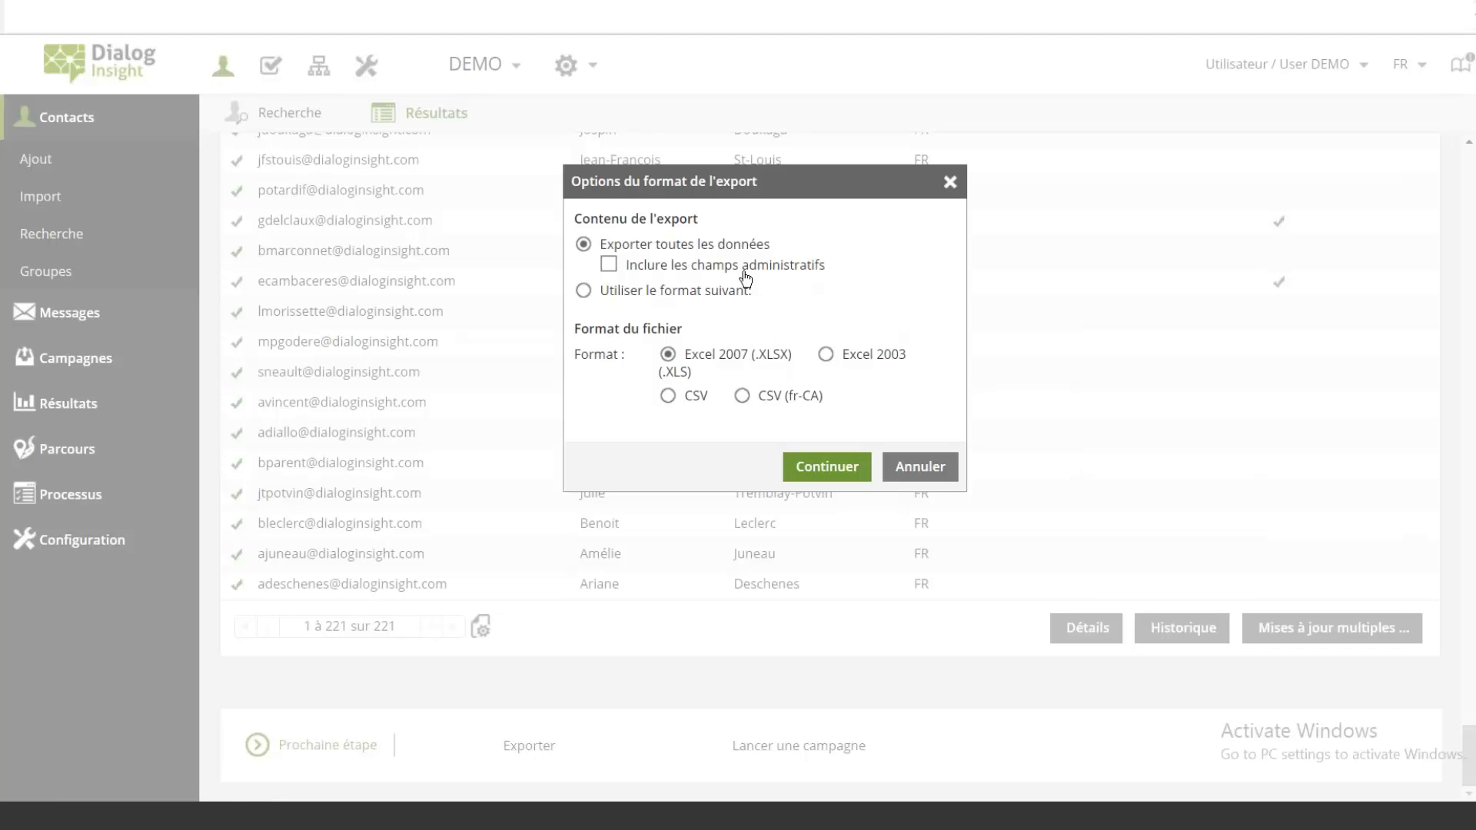
pyautogui.click(820, 477)
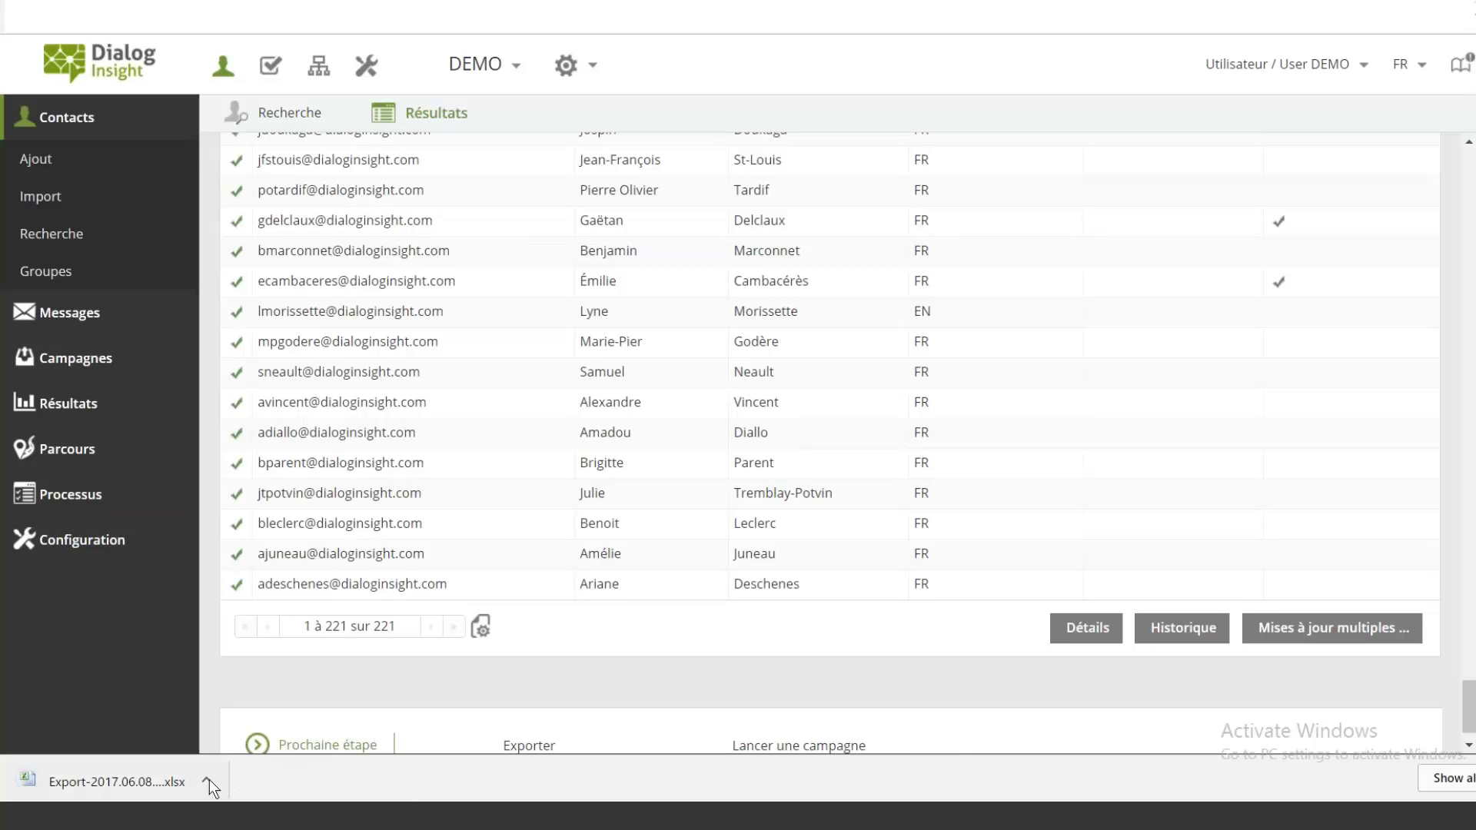
# Open the exported workbook in Excel, maximize it and auto-fit all columns to examine the contact fields.
pyautogui.click(120, 782)
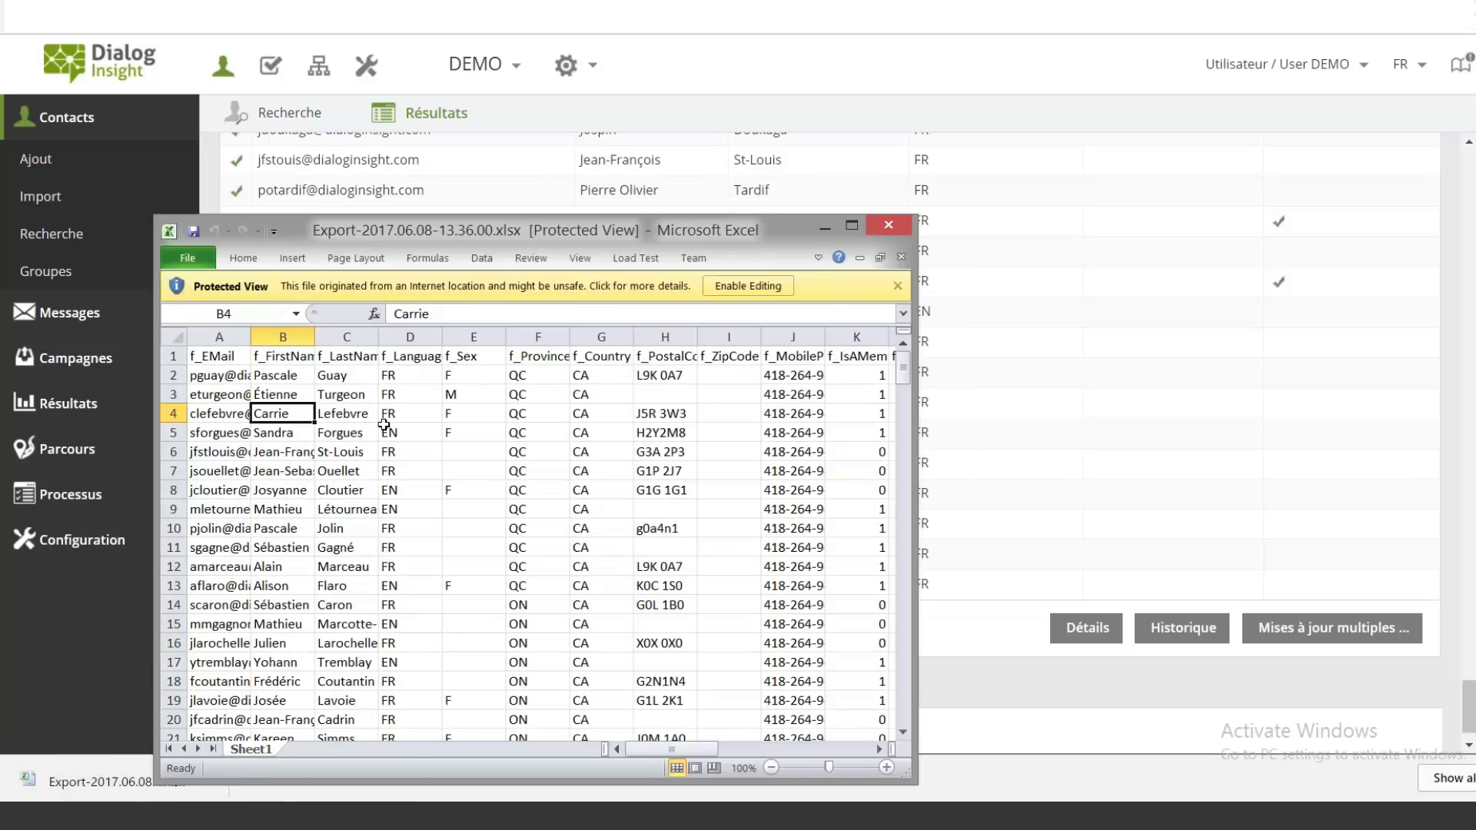
pyautogui.click(853, 225)
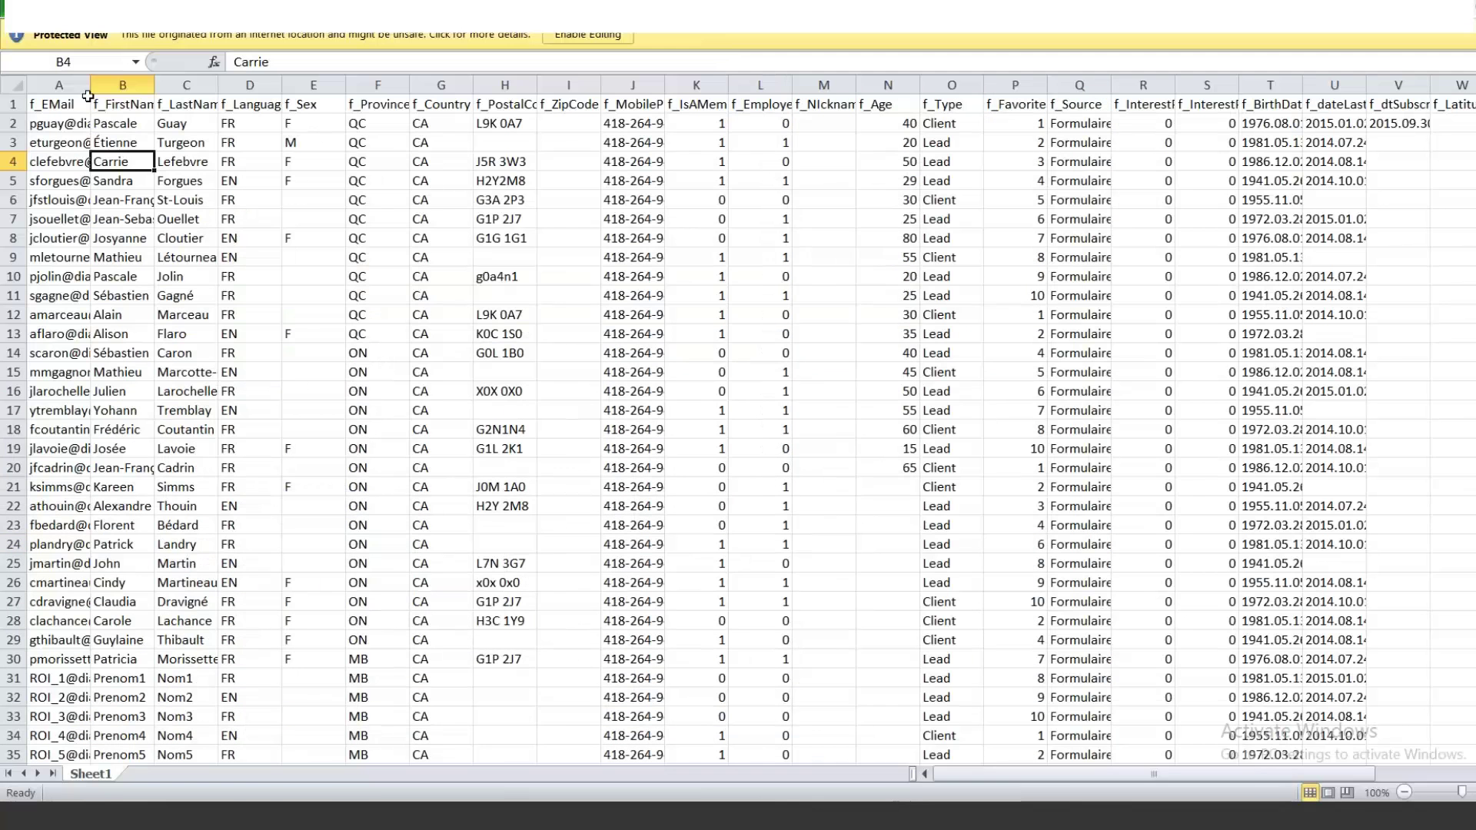
pyautogui.click(20, 87)
pyautogui.doubleClick(91, 84)
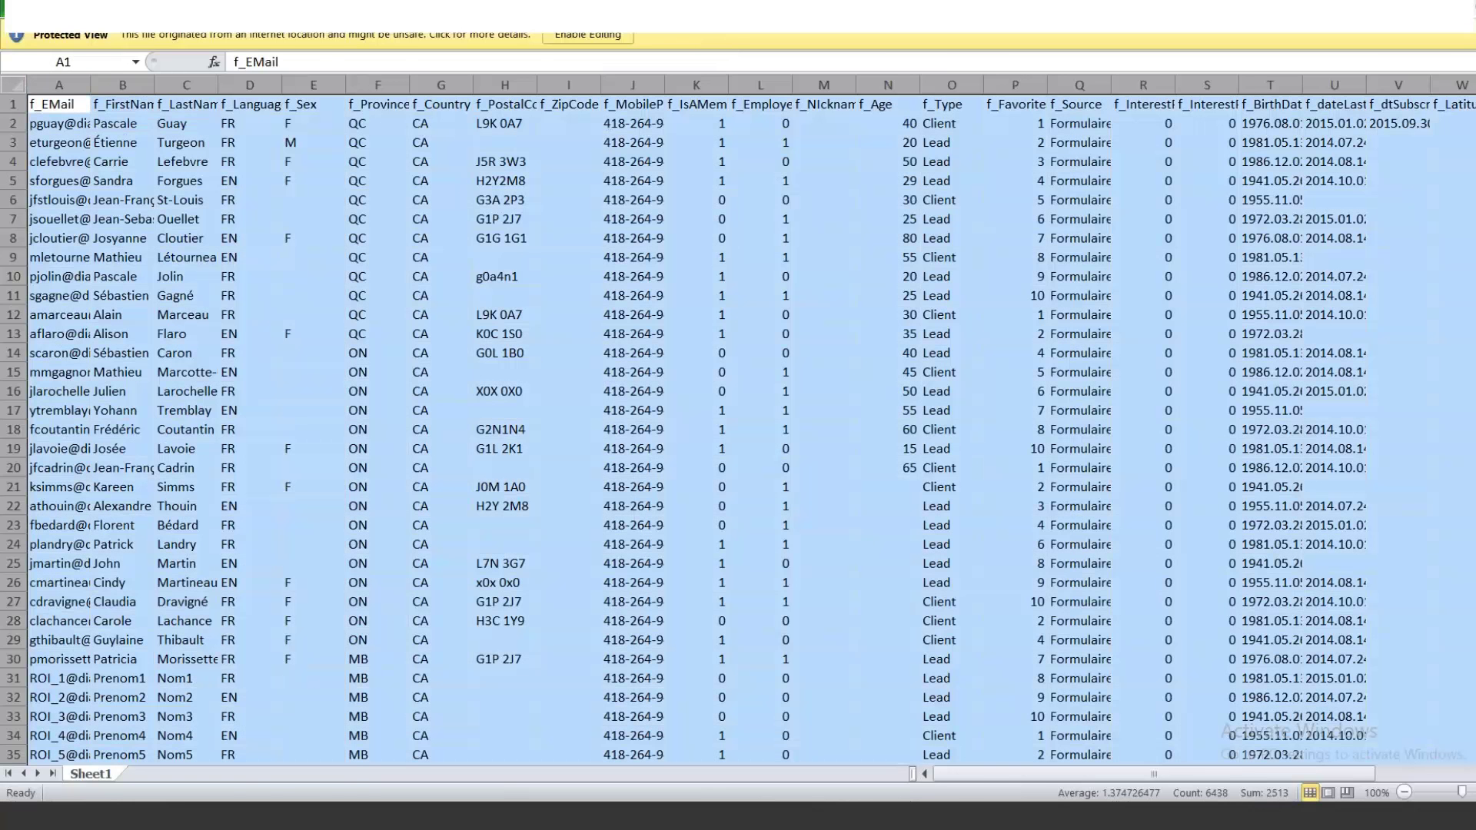
pyautogui.click(88, 107)
pyautogui.click(270, 104)
pyautogui.click(382, 106)
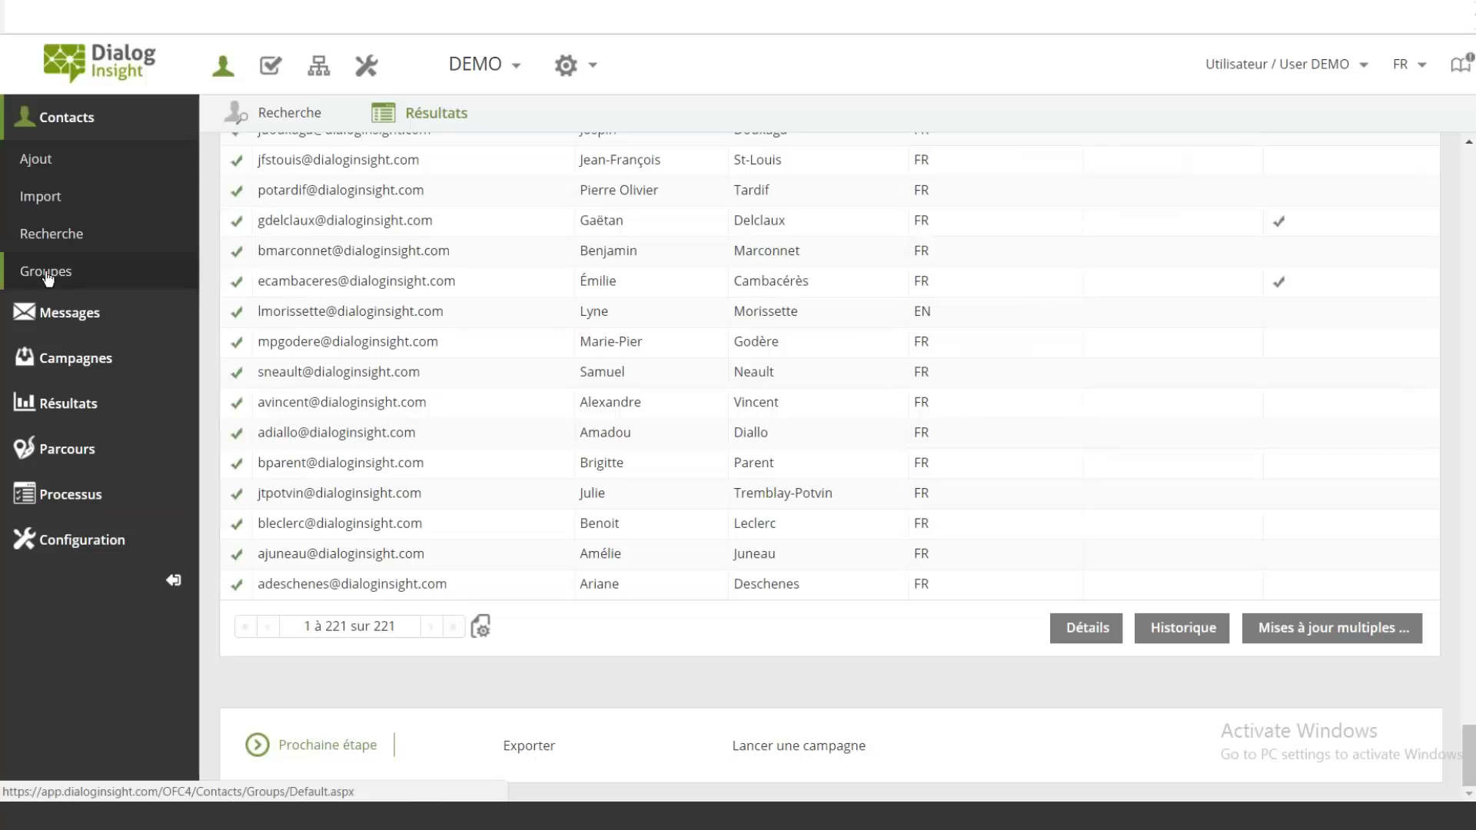
# In Dialog Insight, list the contacts of the Personas group and view their export options, closing them without exporting.
pyautogui.click(46, 275)
pyautogui.doubleClick(379, 454)
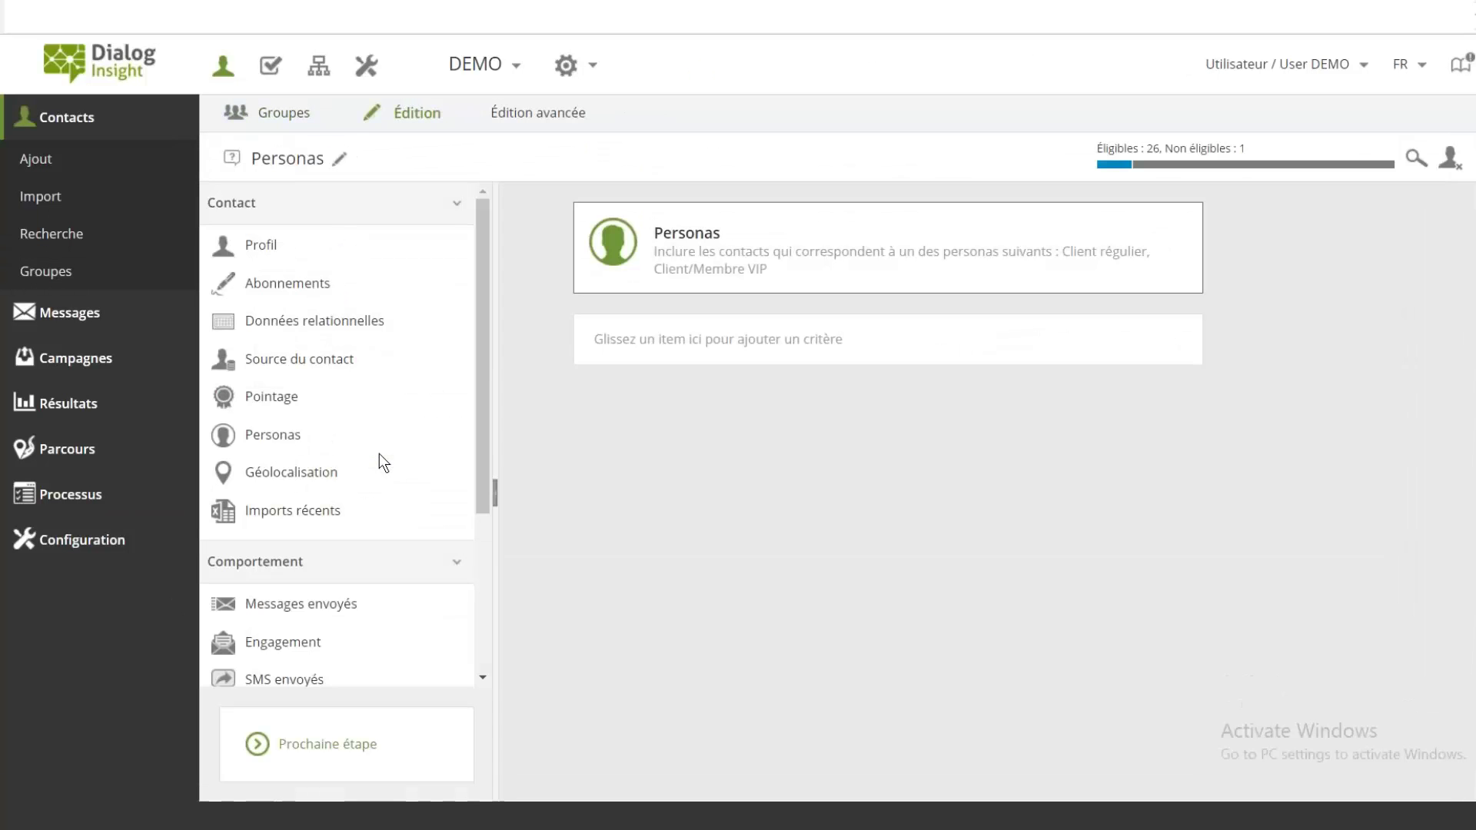
pyautogui.click(1416, 159)
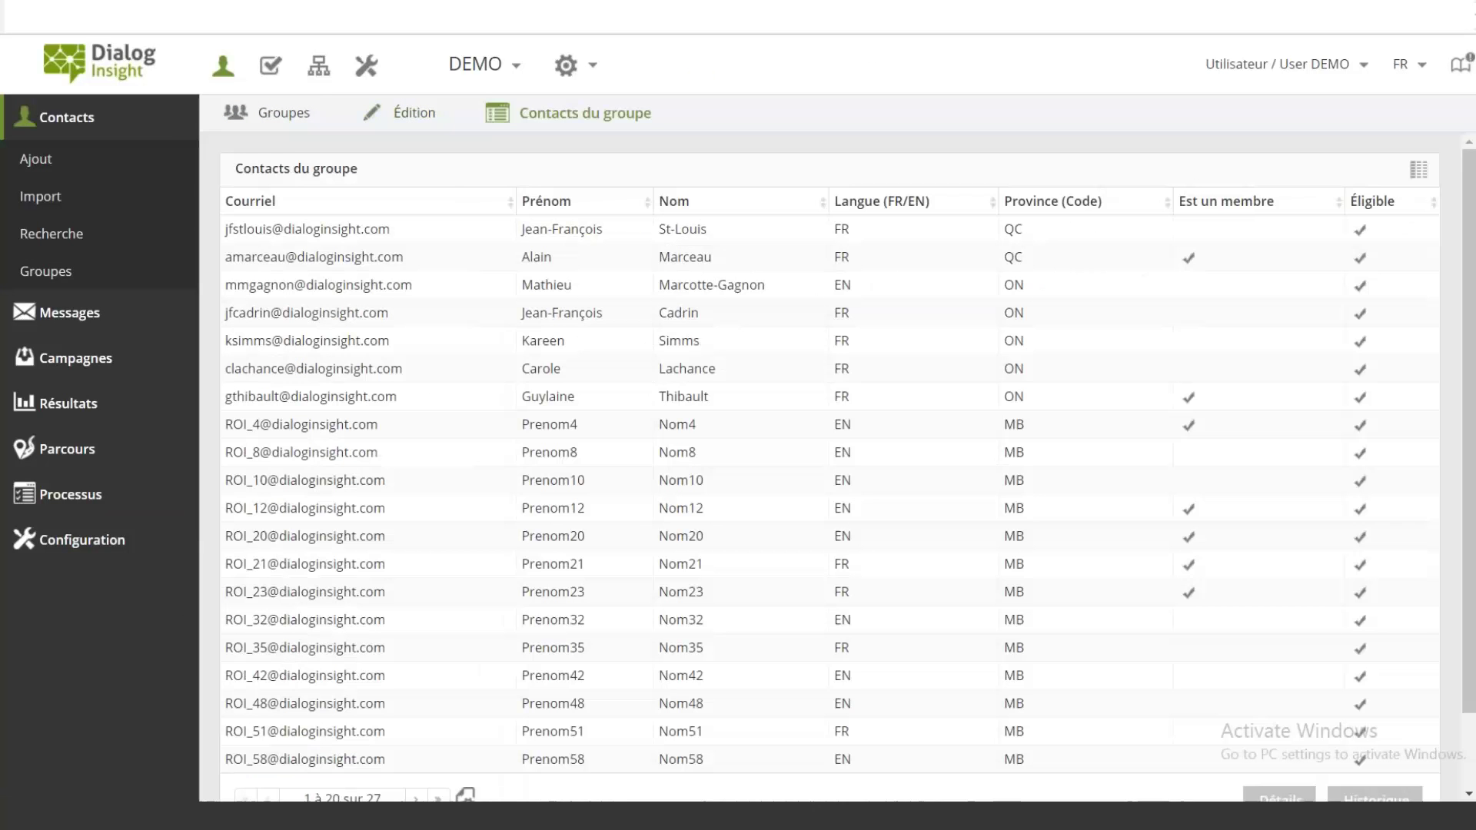
pyautogui.scroll(-2, 812, 541)
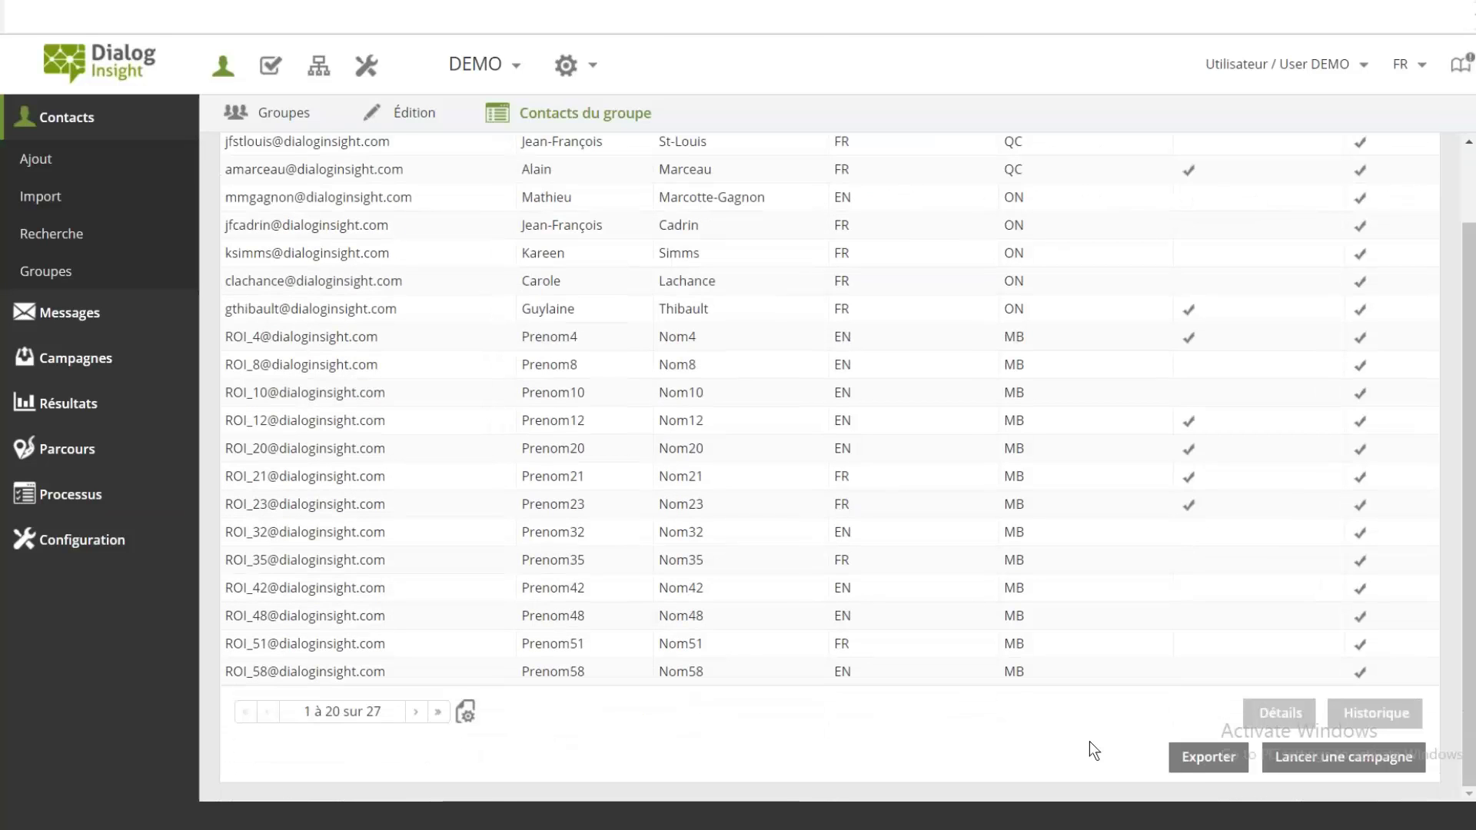
pyautogui.click(1206, 758)
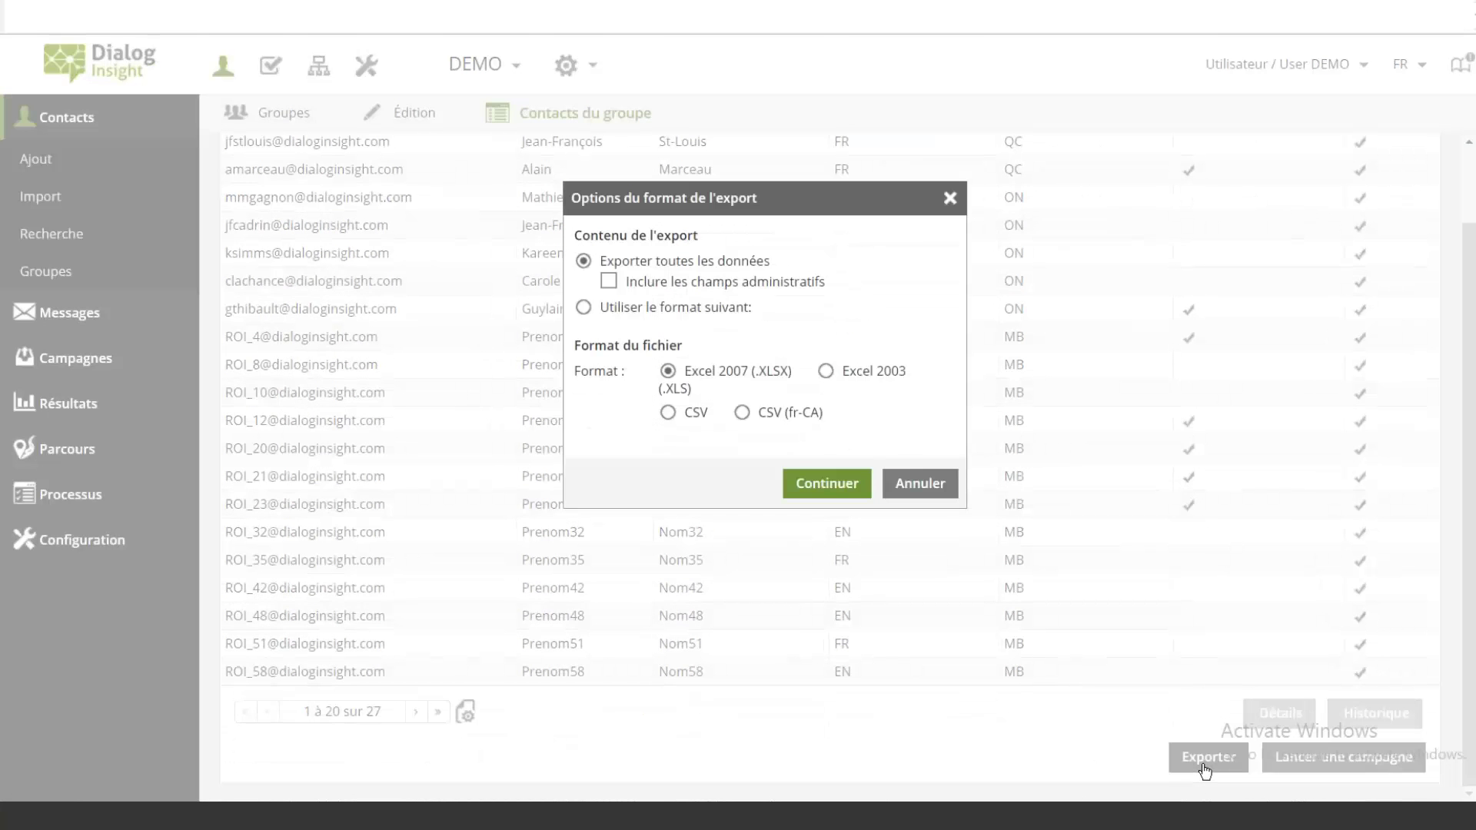
pyautogui.click(922, 492)
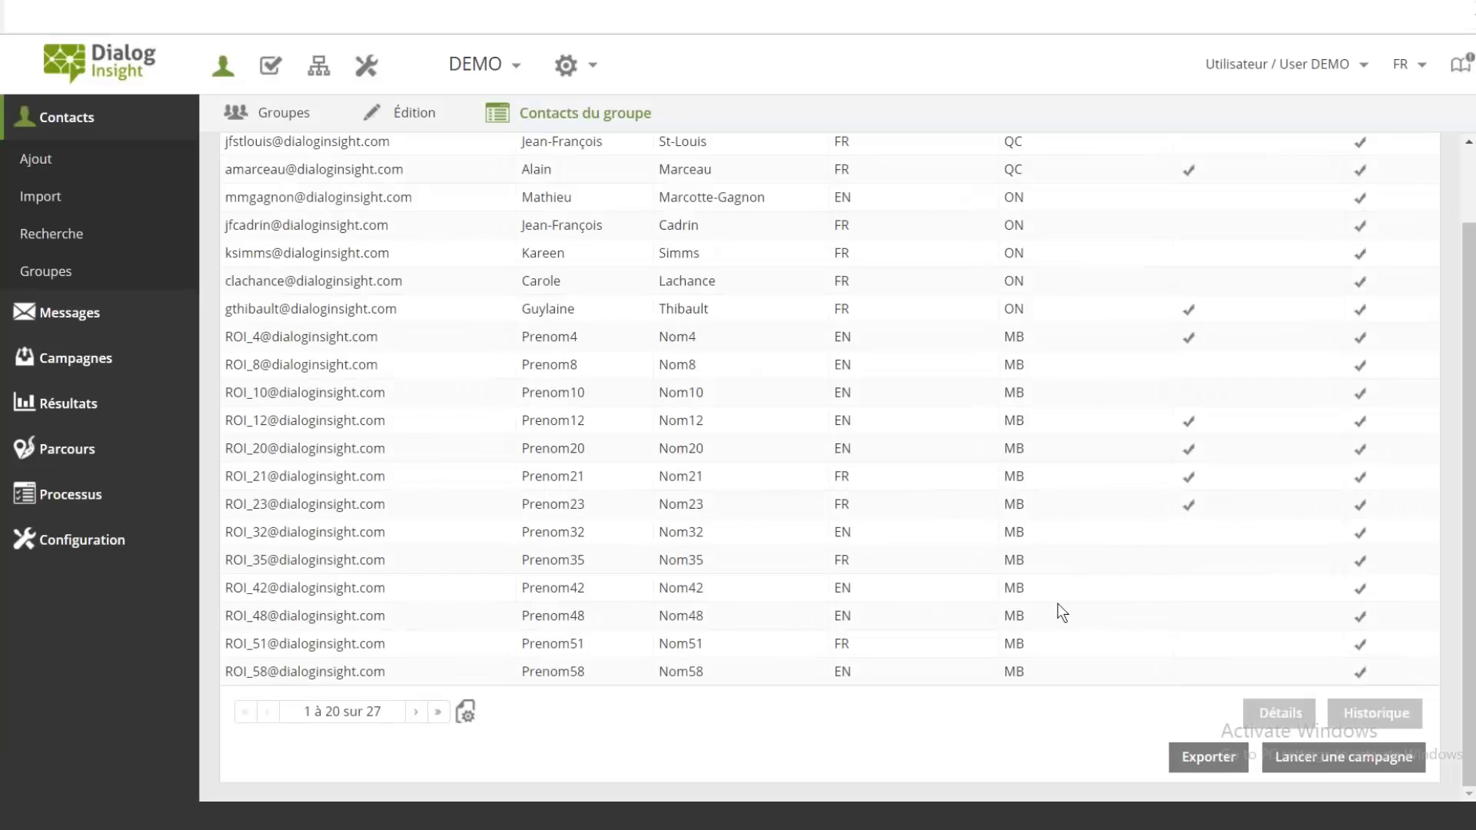
# Search all contacts without criteria and export all their data, including the administrative fields, in Excel 2007 (.XLSX) format.
pyautogui.click(112, 240)
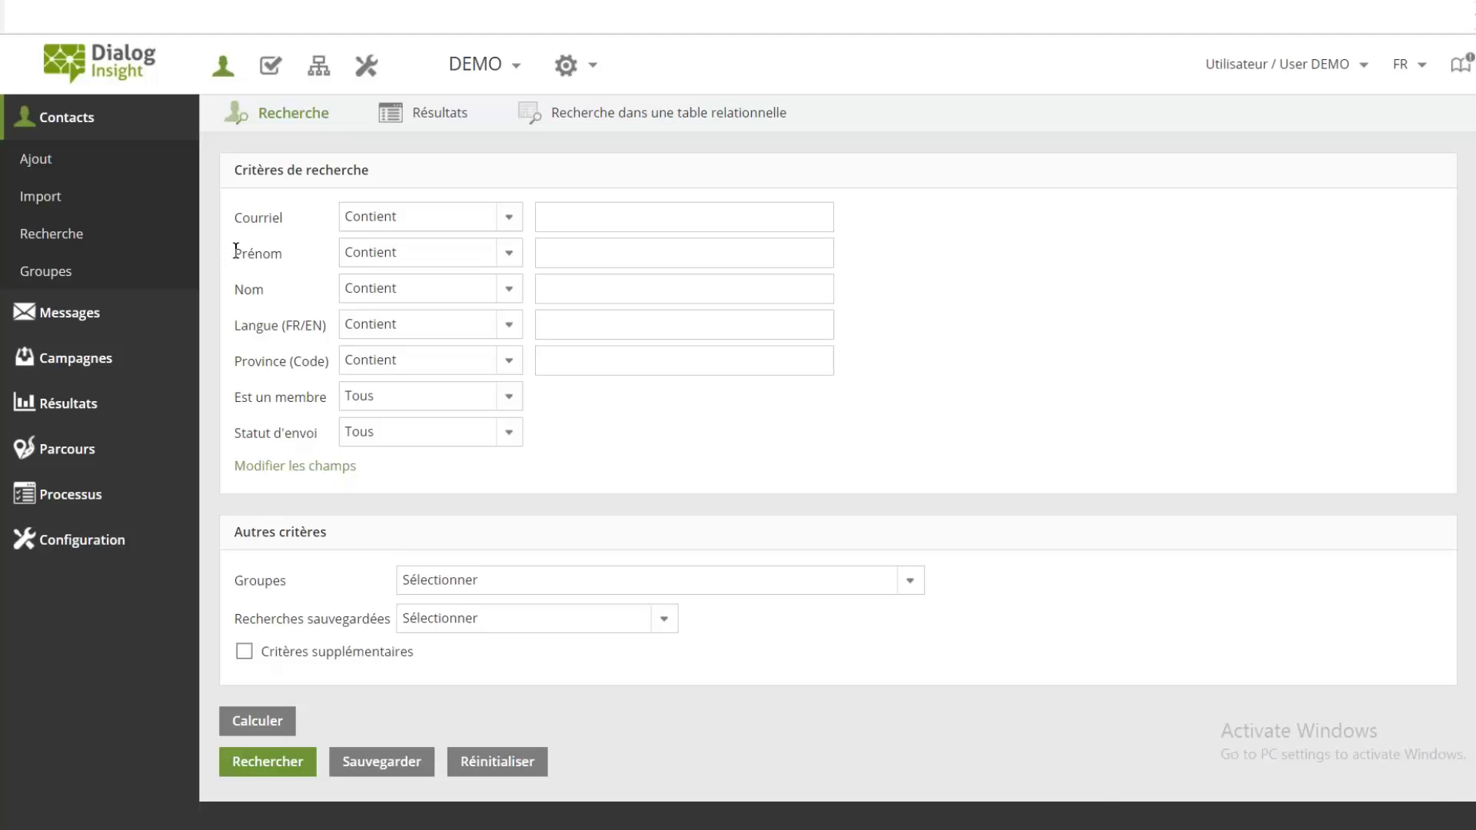
pyautogui.click(274, 759)
pyautogui.scroll(-20, 980, 524)
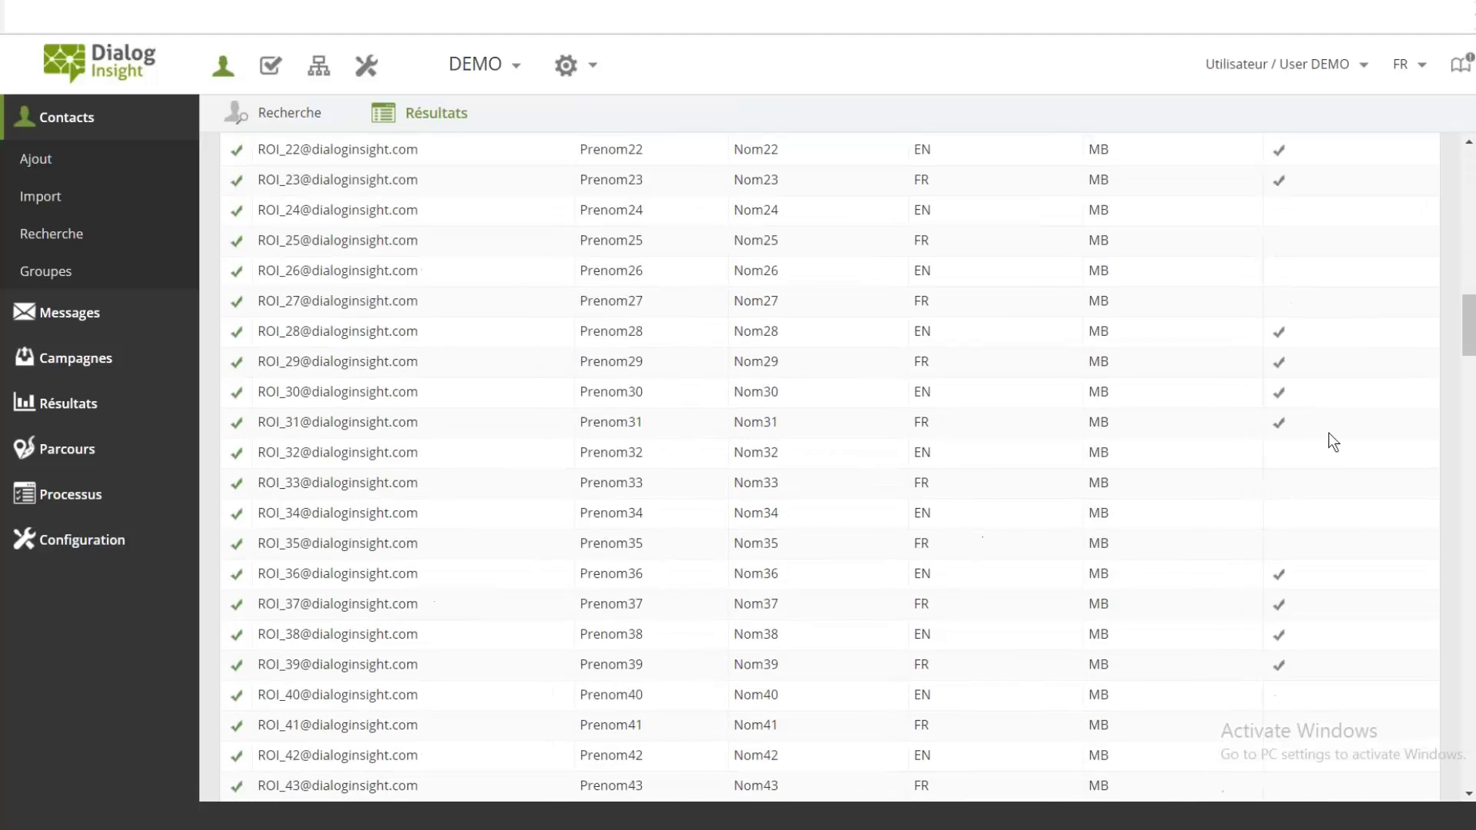
pyautogui.moveTo(1470, 346); pyautogui.dragTo(1230, 777)
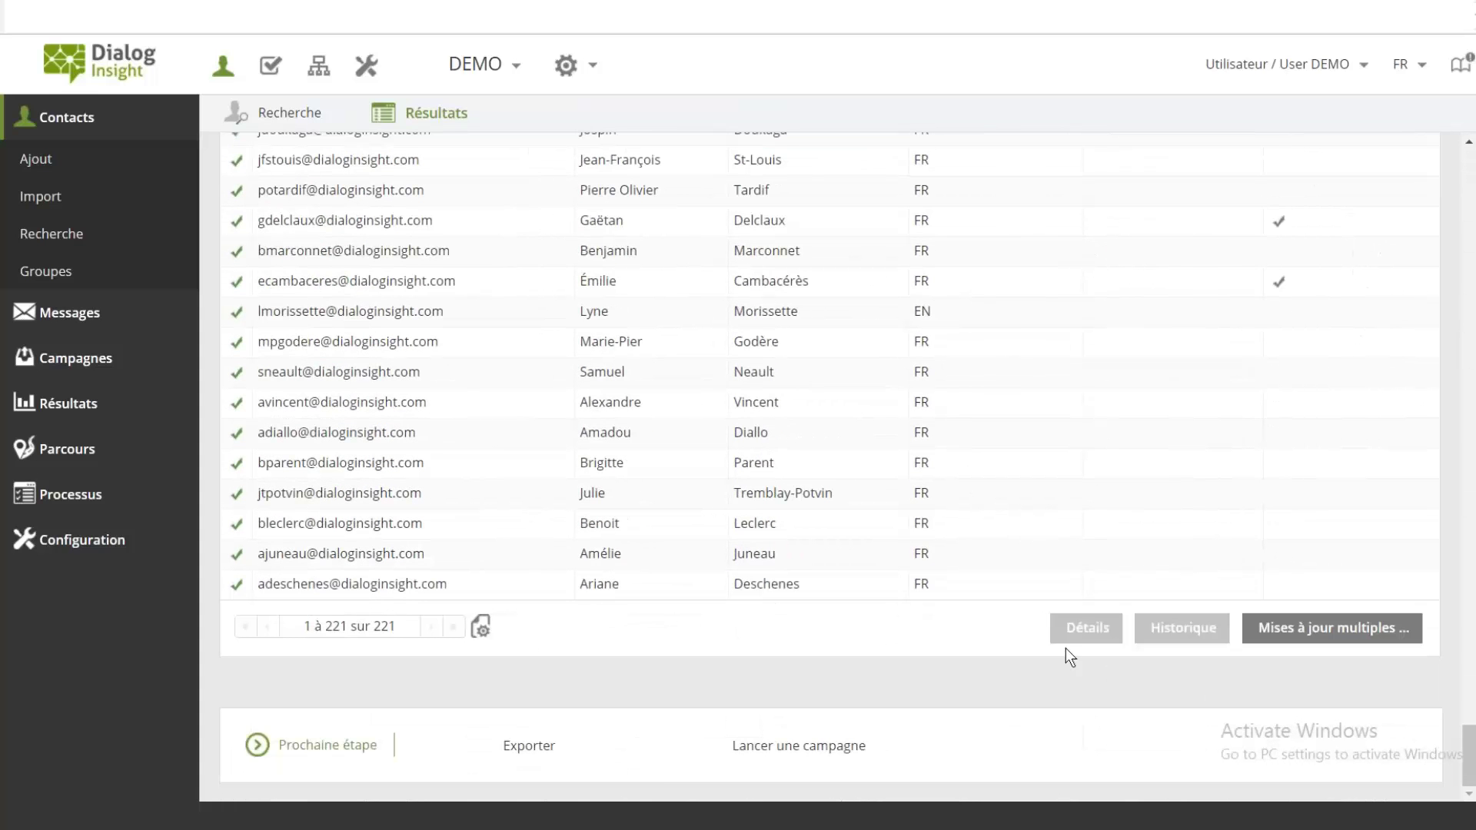
pyautogui.click(567, 749)
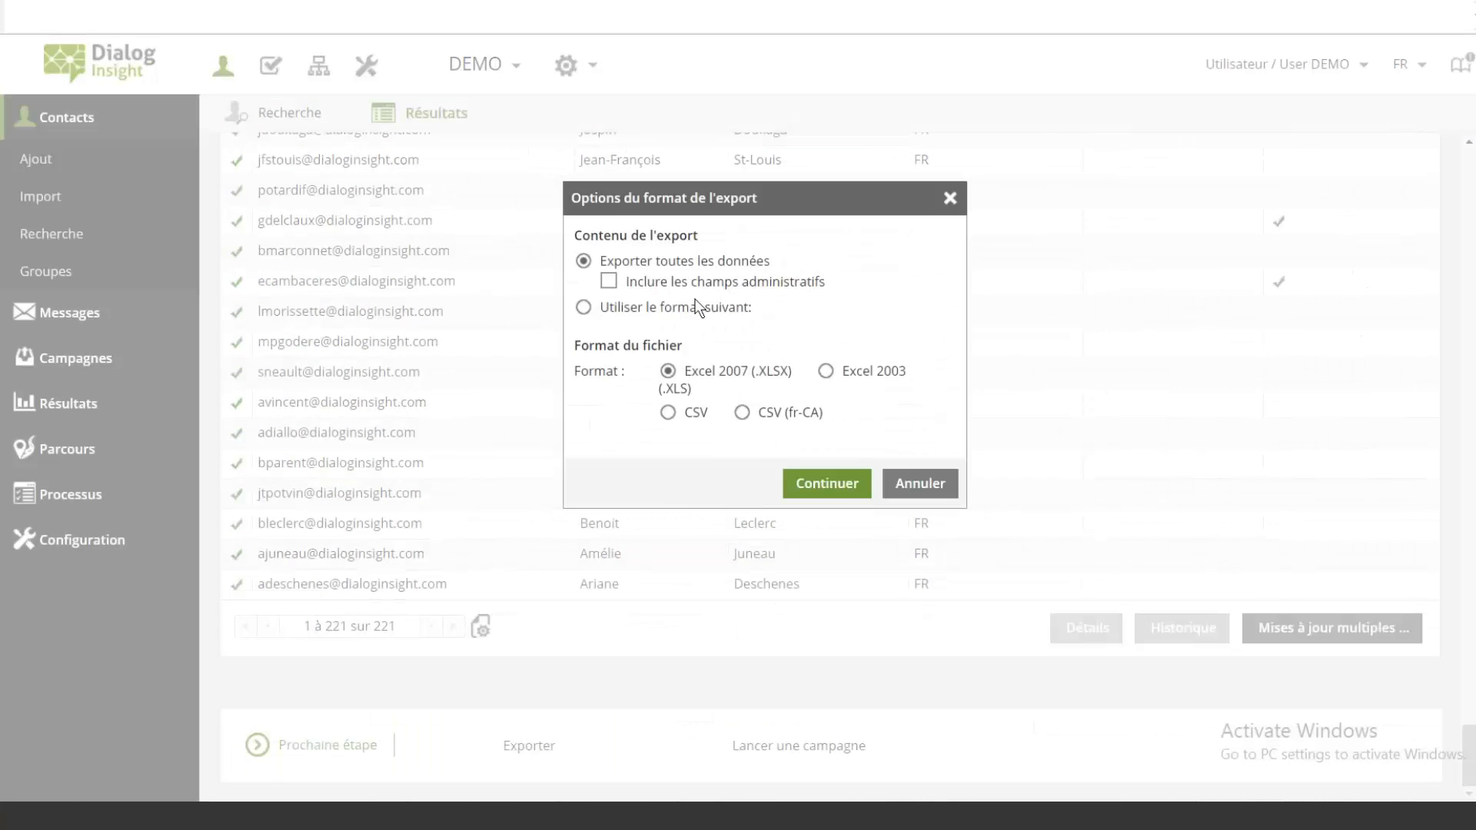
pyautogui.click(609, 281)
pyautogui.click(816, 486)
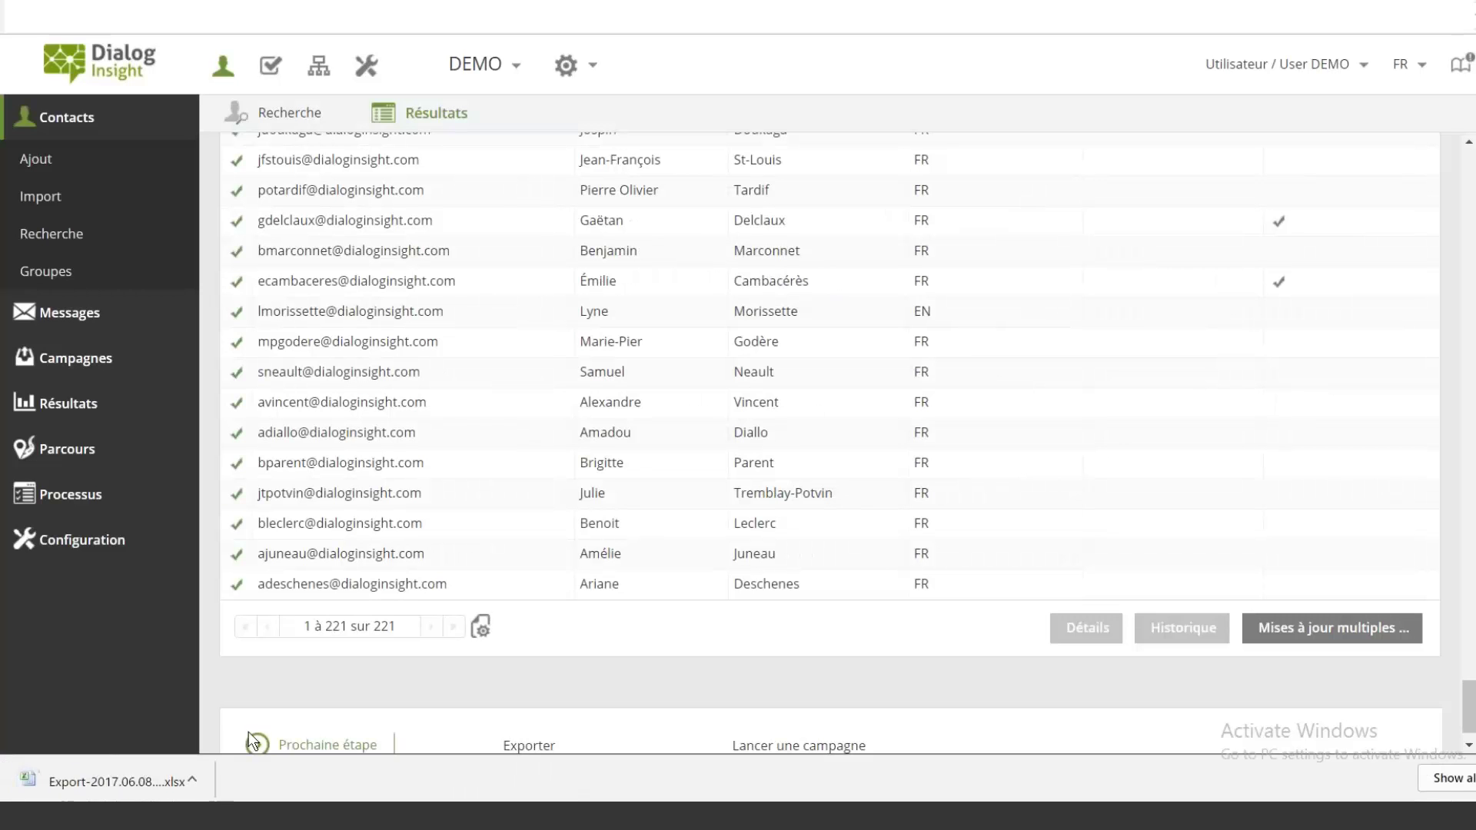
# Open the new export in Excel, auto-fit all columns and examine the administrative fields, from dtCreated through to f_EMail.
pyautogui.click(143, 782)
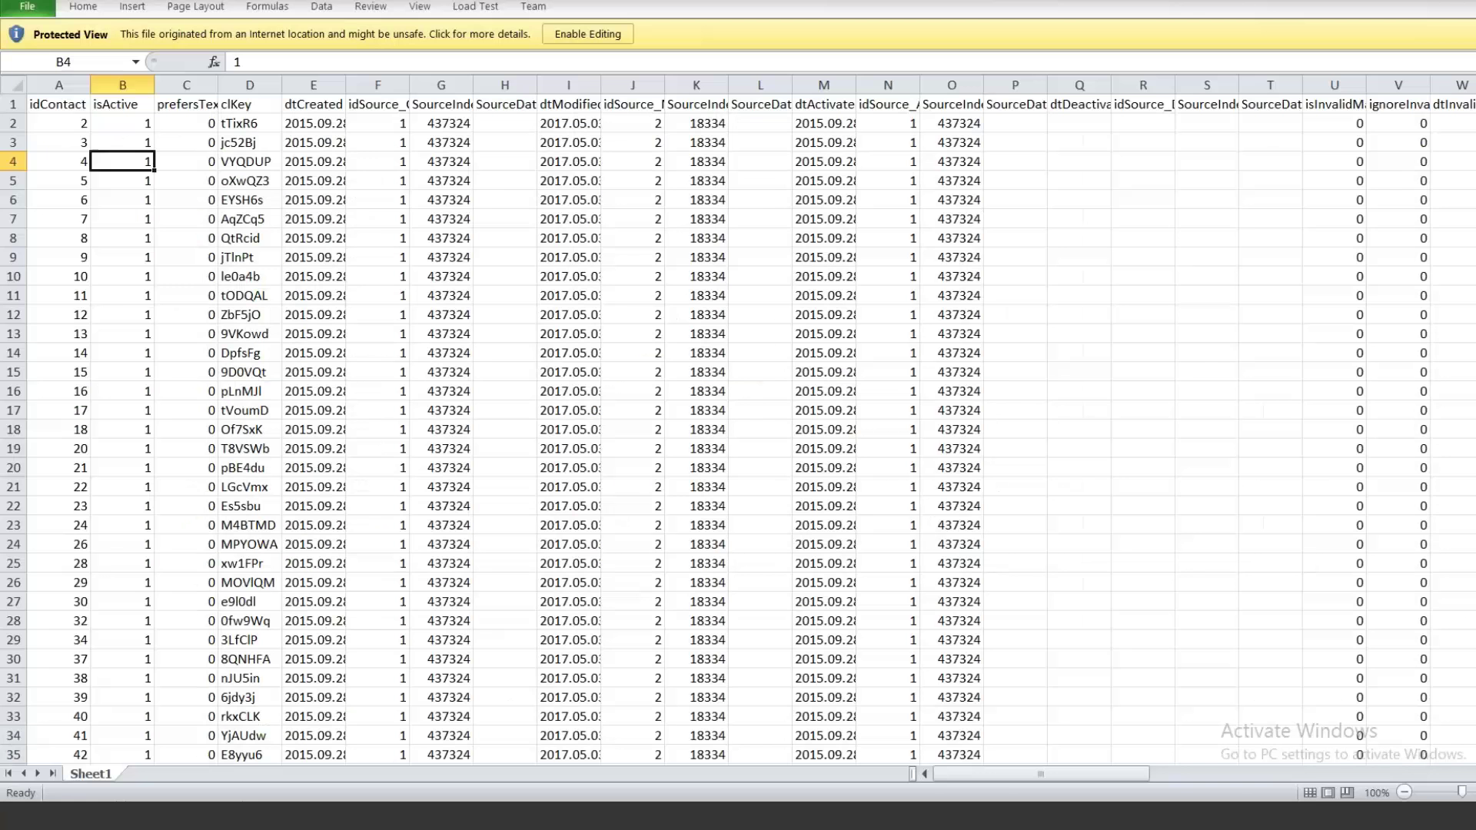
pyautogui.click(13, 84)
pyautogui.doubleClick(89, 83)
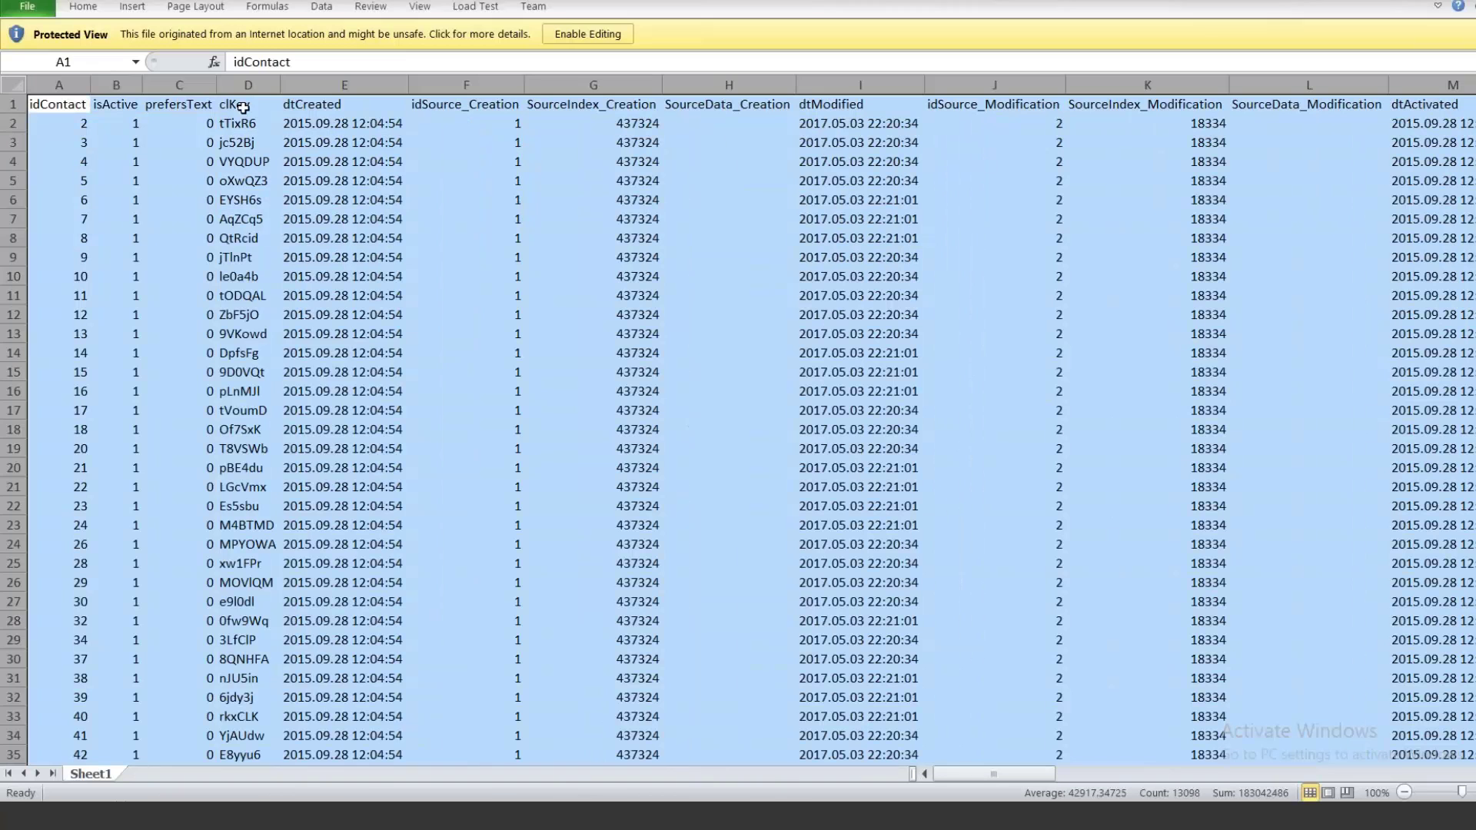
pyautogui.click(337, 84)
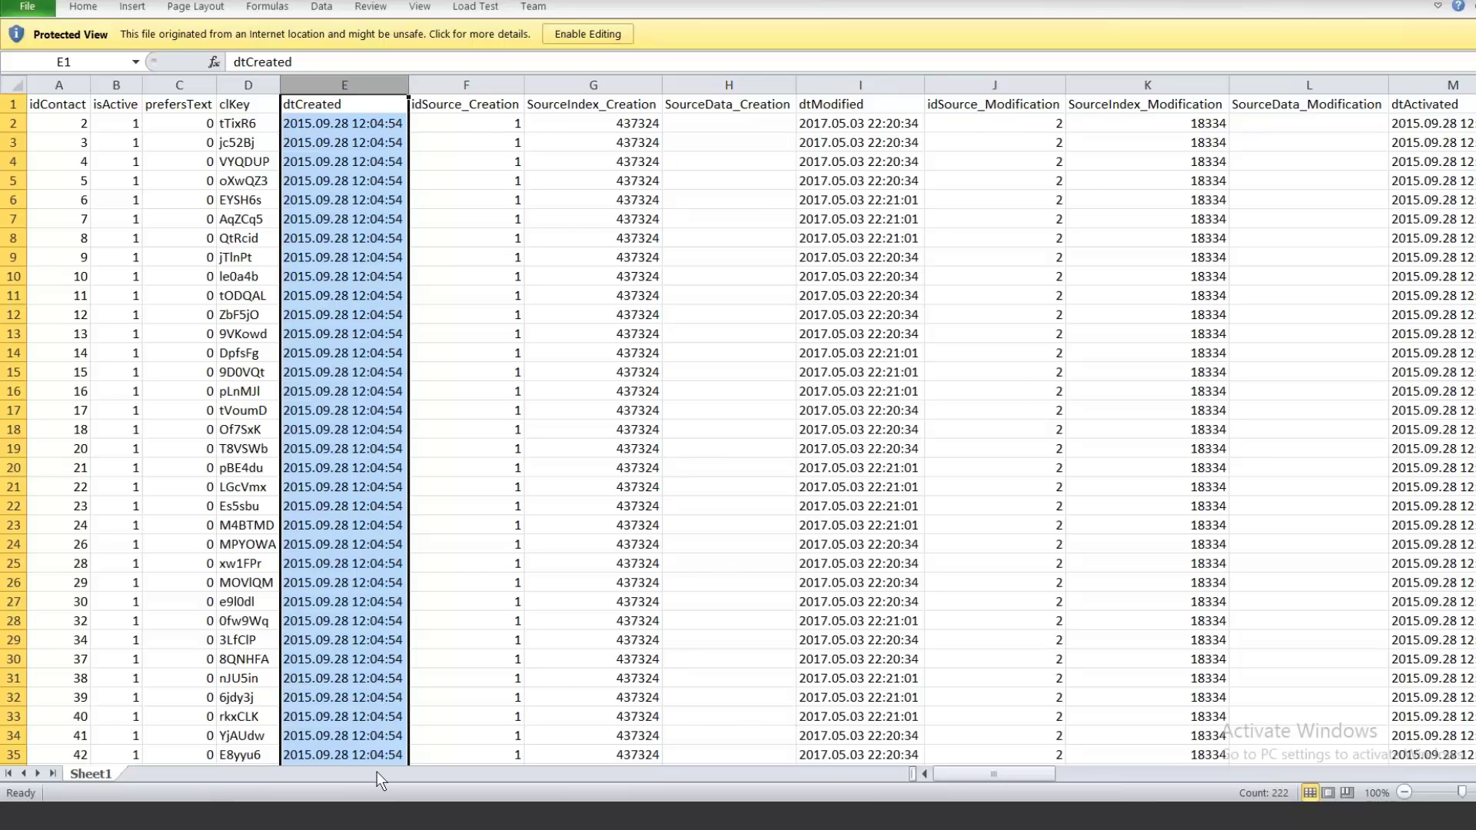
pyautogui.moveTo(966, 777); pyautogui.dragTo(1129, 760)
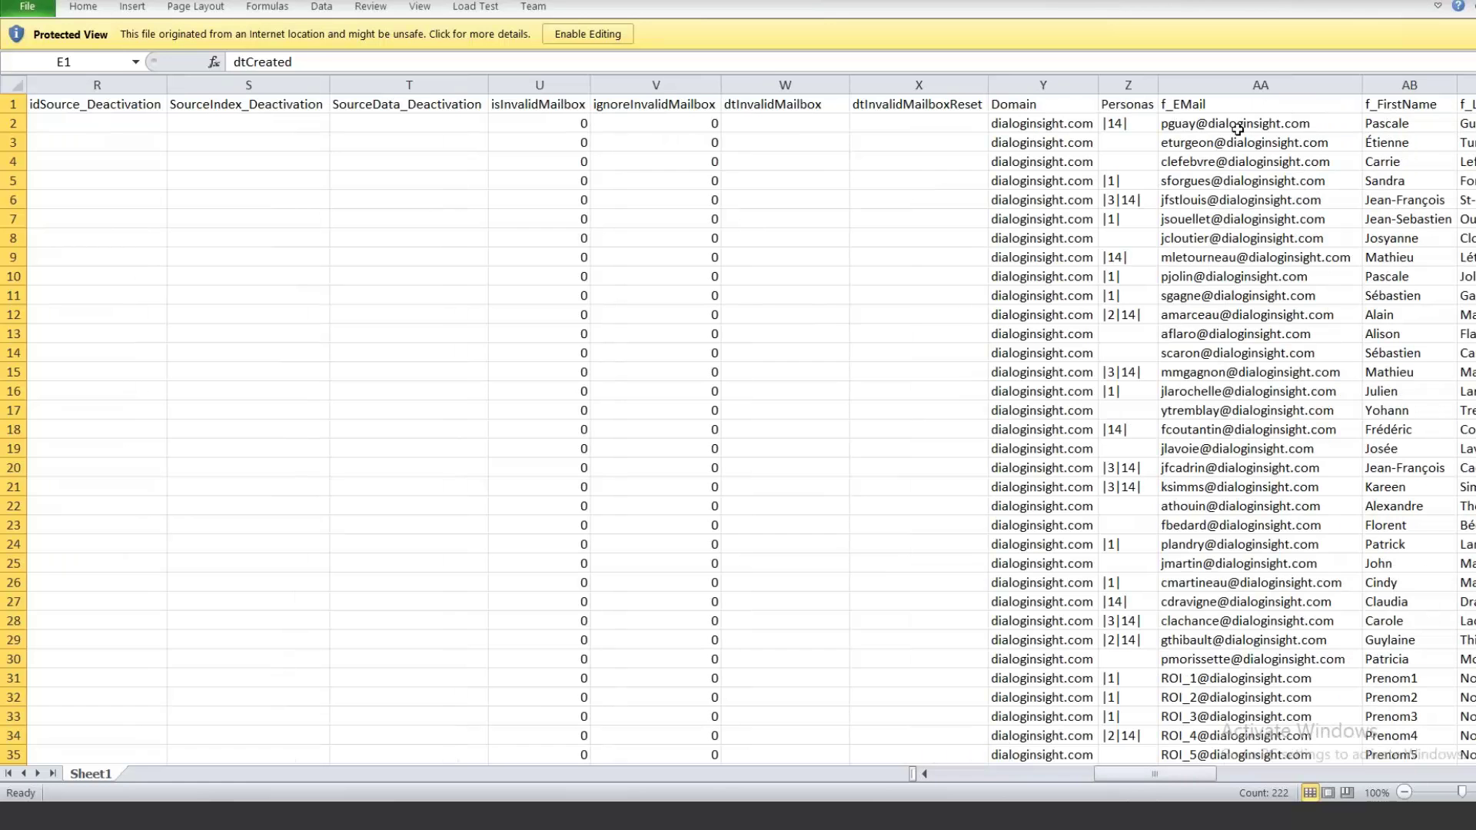
pyautogui.click(1234, 81)
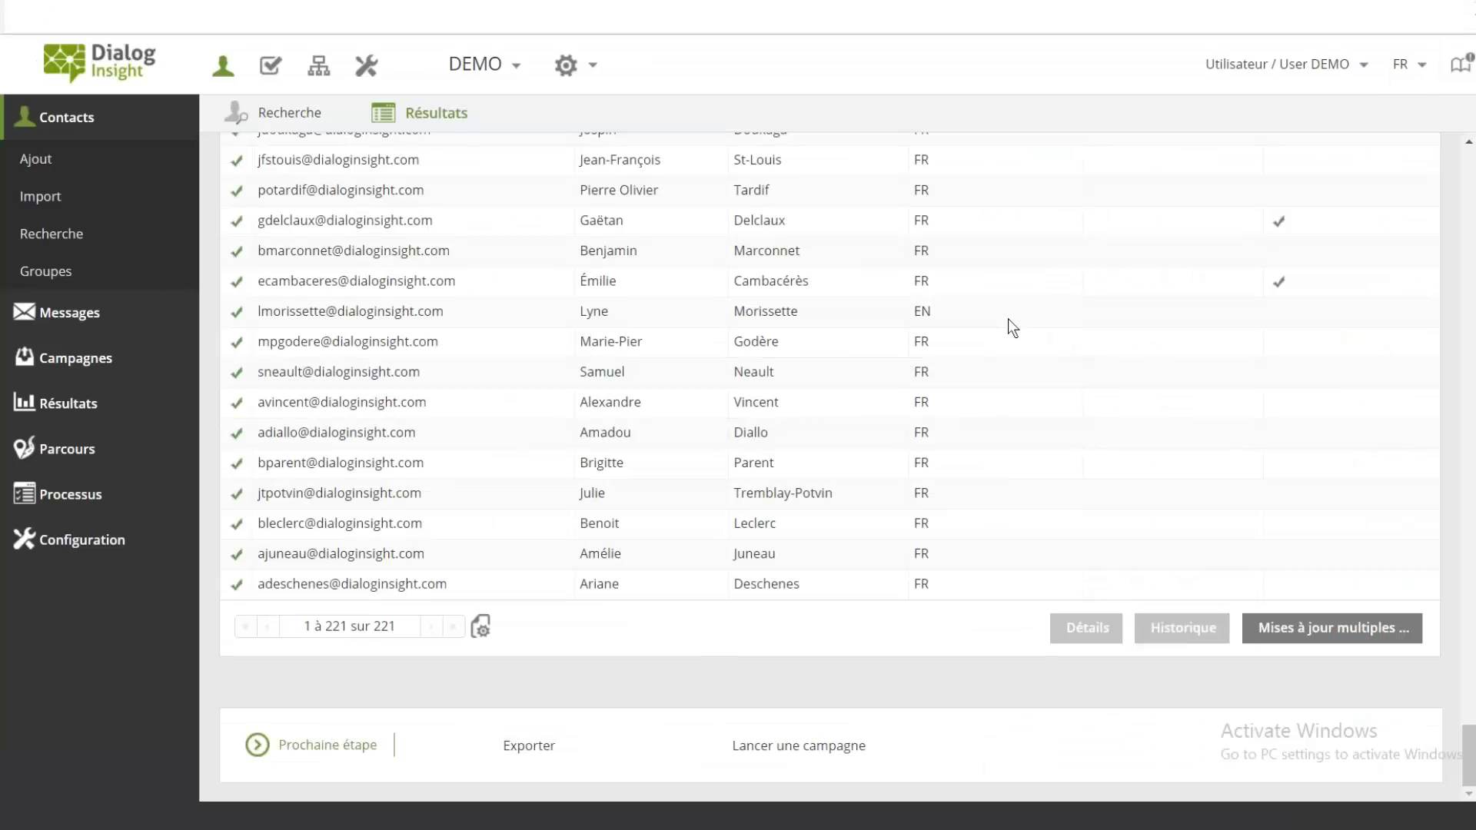
# Open the contact groups in Dialog Insight and set the list to 100 items per page.
pyautogui.click(140, 275)
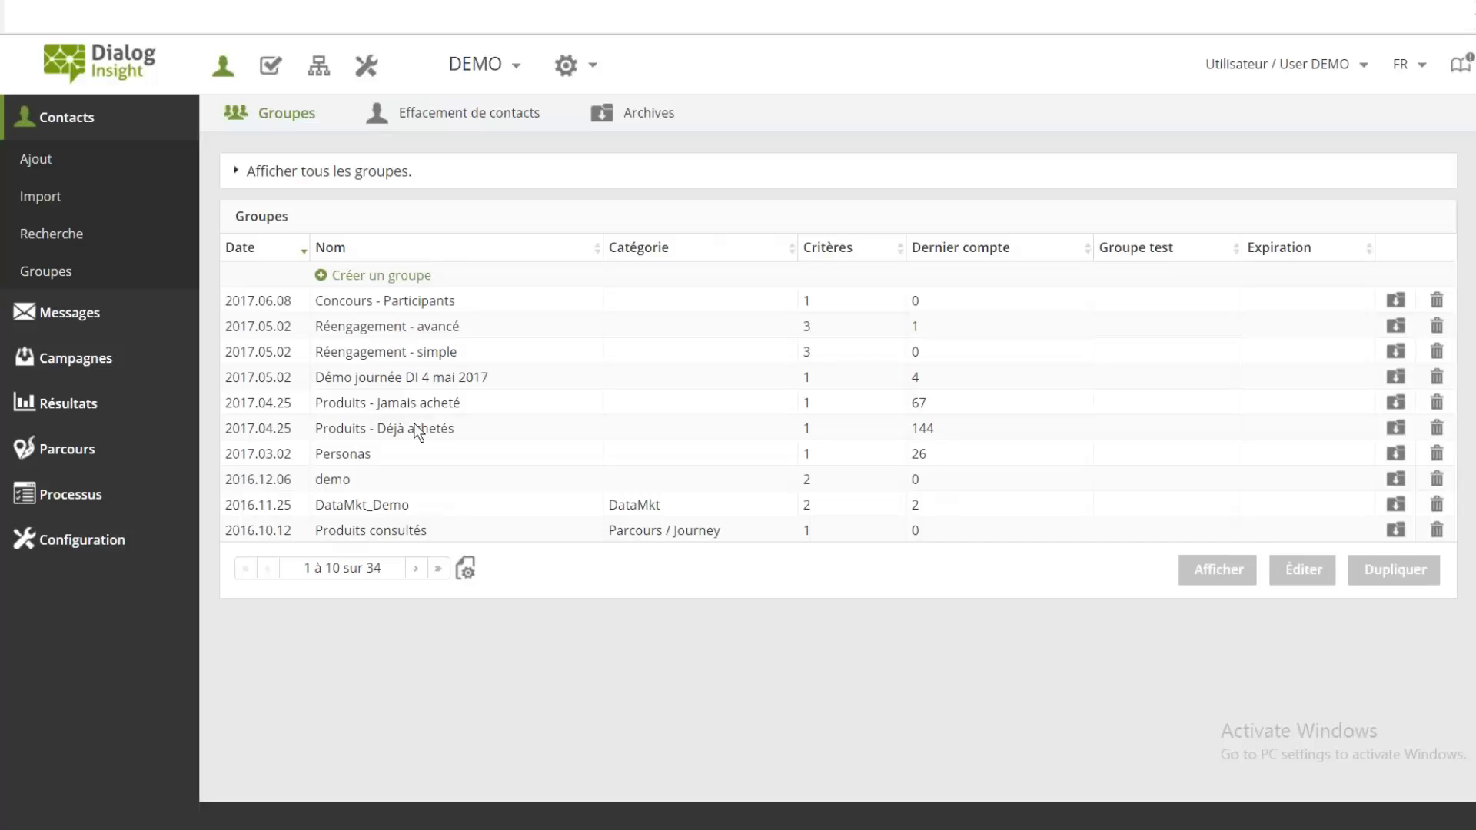
pyautogui.click(466, 567)
pyautogui.click(411, 450)
pyautogui.write('00')
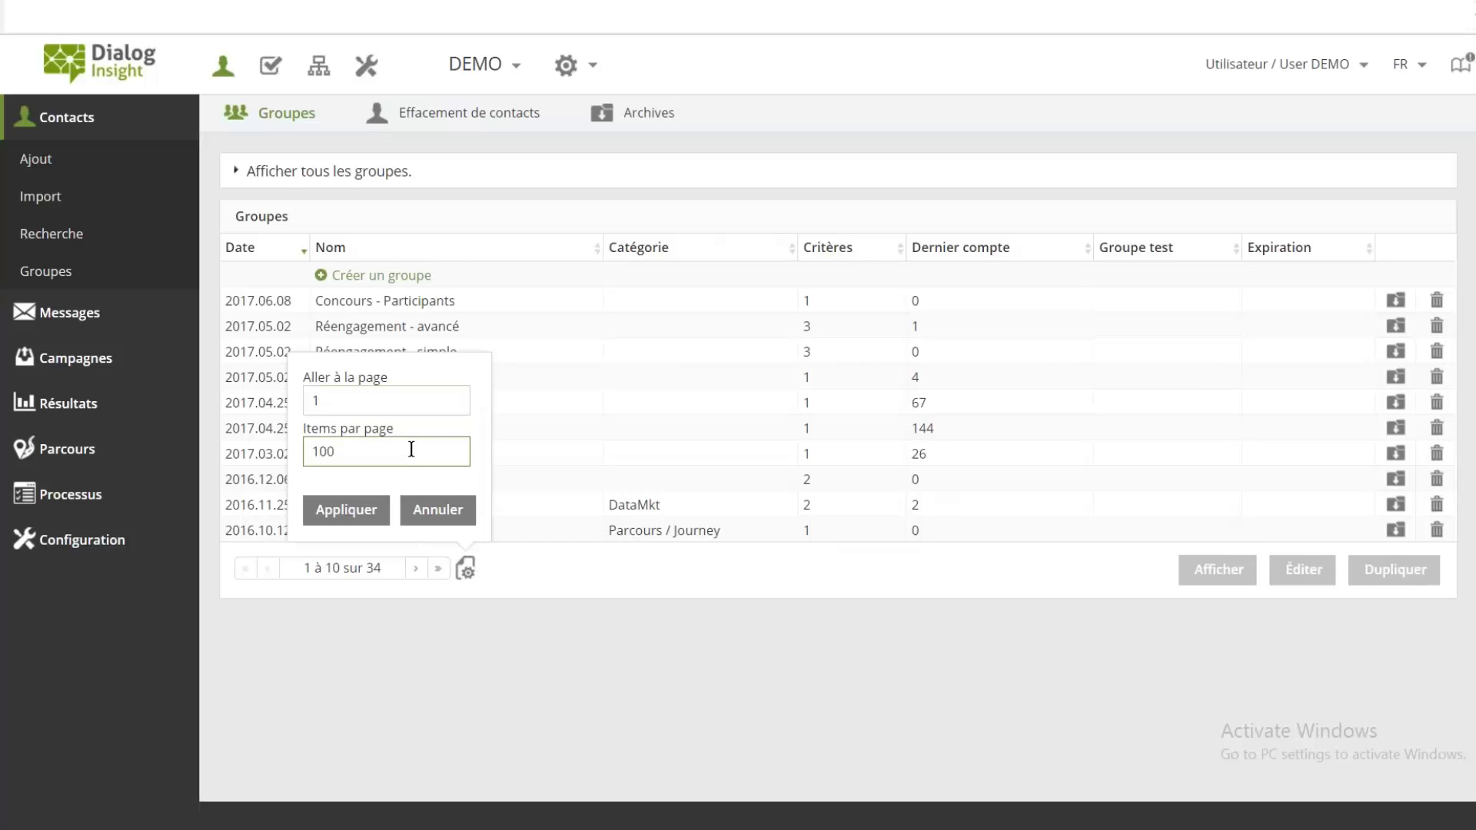
pyautogui.click(361, 511)
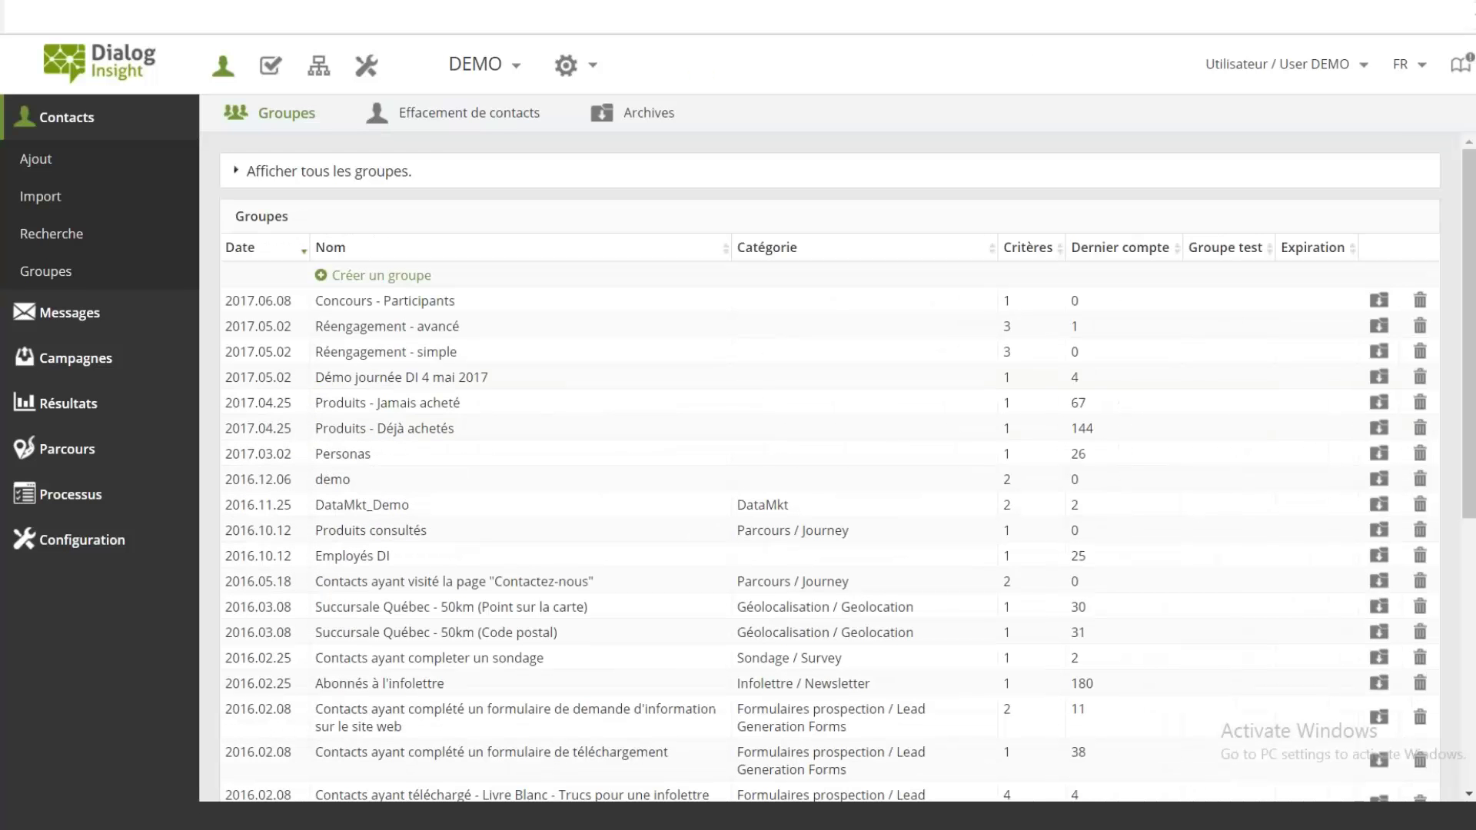
# Open the group "Abonnés à l'infolettre" and list its non-eligible contacts.
pyautogui.click(380, 682)
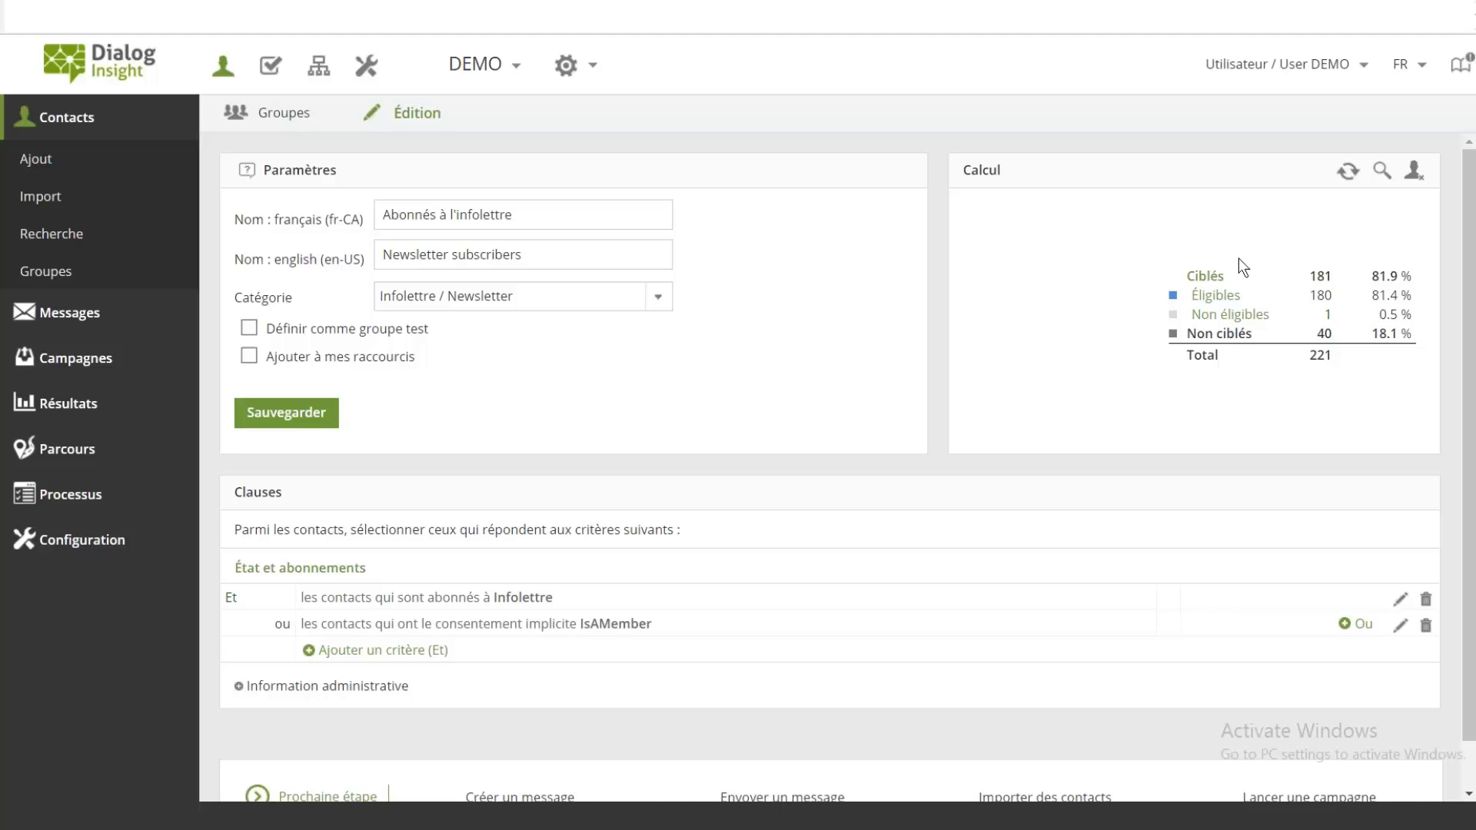
pyautogui.doubleClick(1319, 276)
pyautogui.click(1235, 321)
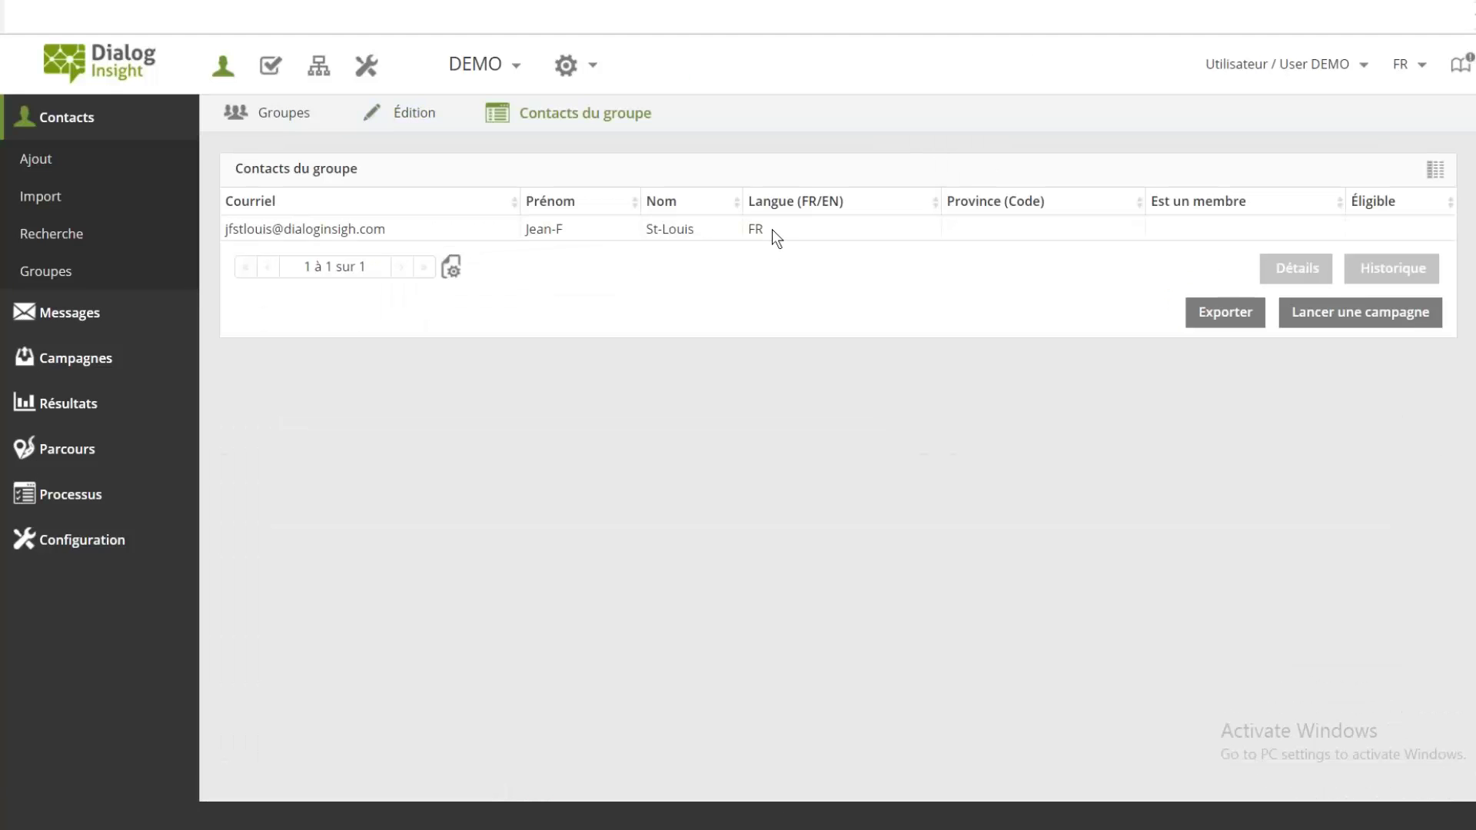
# Open the non-eligible contact's record and examine its message history and the domain of its e-mail address.
pyautogui.click(772, 229)
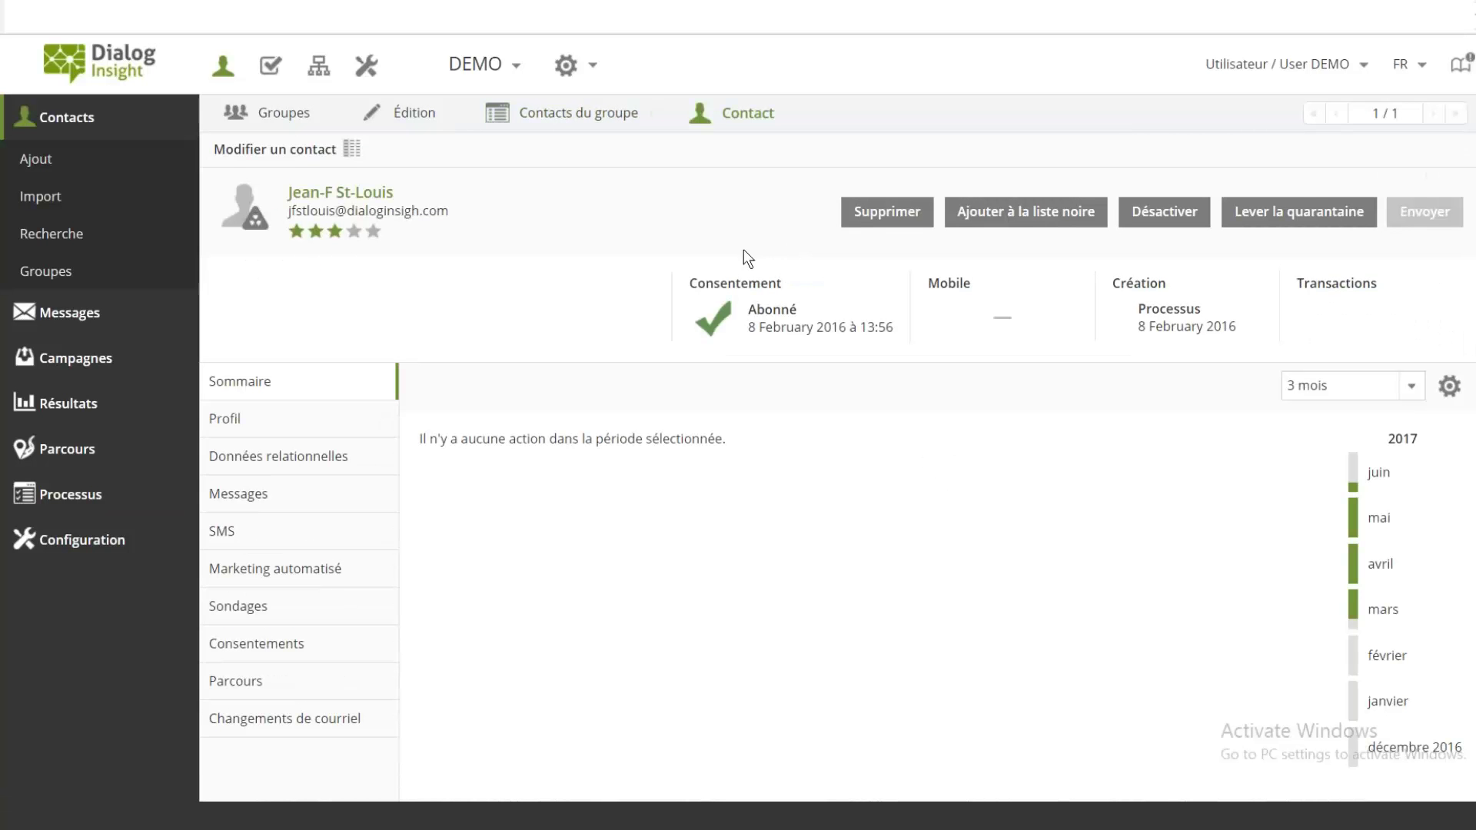
pyautogui.moveTo(260, 217)
pyautogui.click(239, 494)
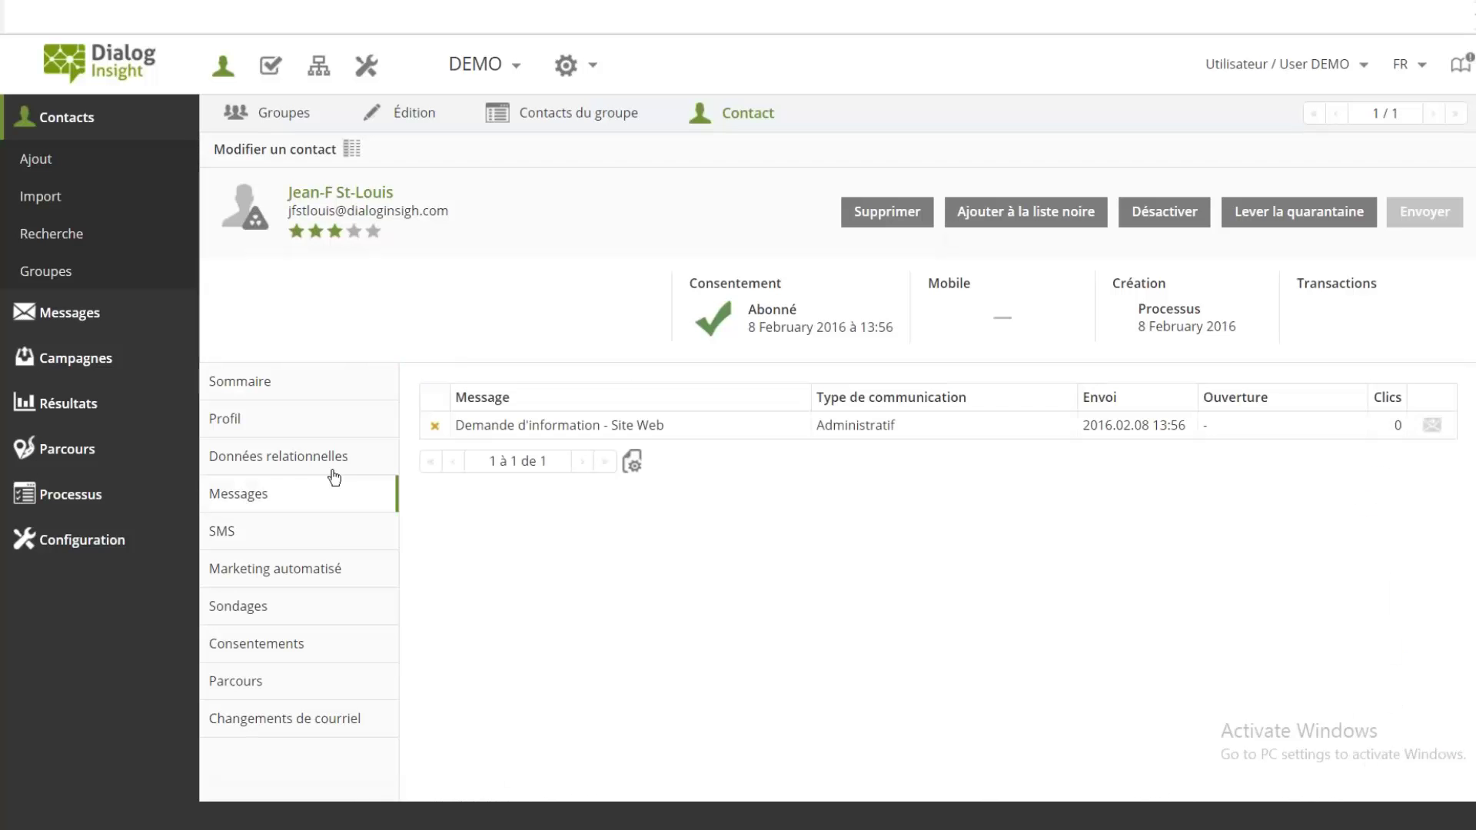
pyautogui.moveTo(437, 429)
pyautogui.moveTo(448, 210); pyautogui.dragTo(347, 215)
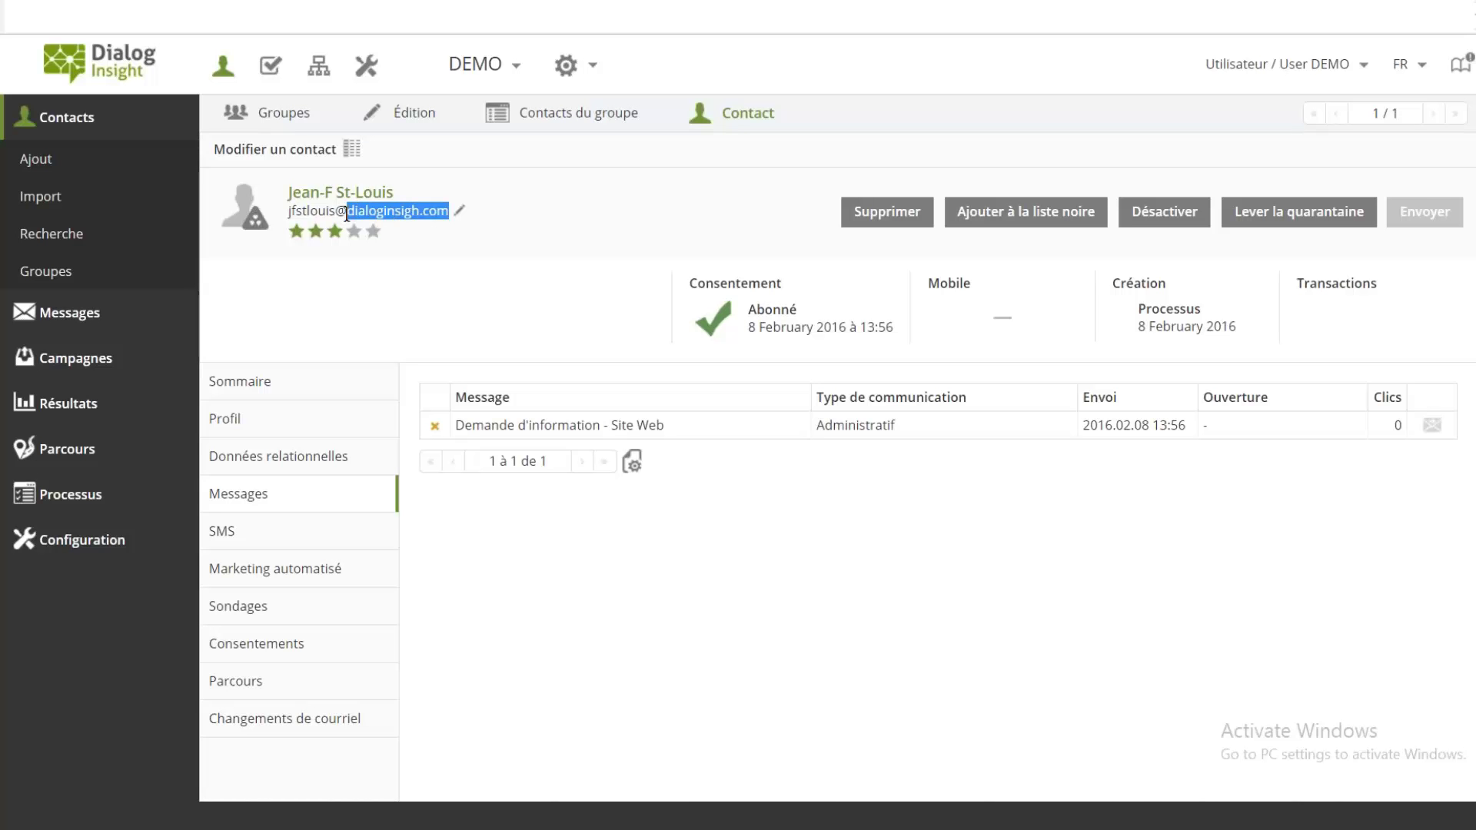
pyautogui.click(496, 263)
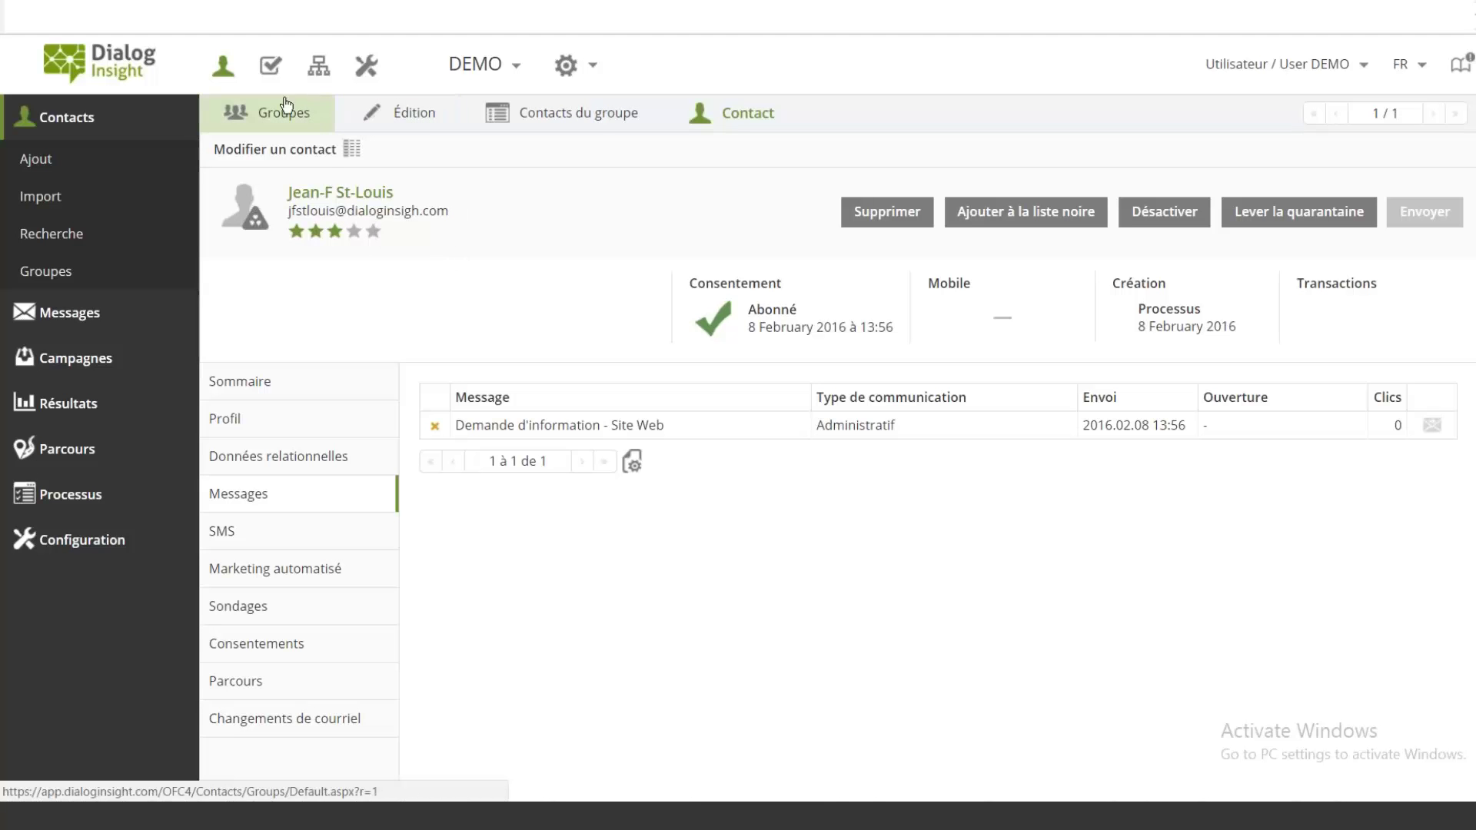
# Return from the contact's record to the edit page of the group "Abonnés à l'infolettre".
pyautogui.moveTo(73, 315)
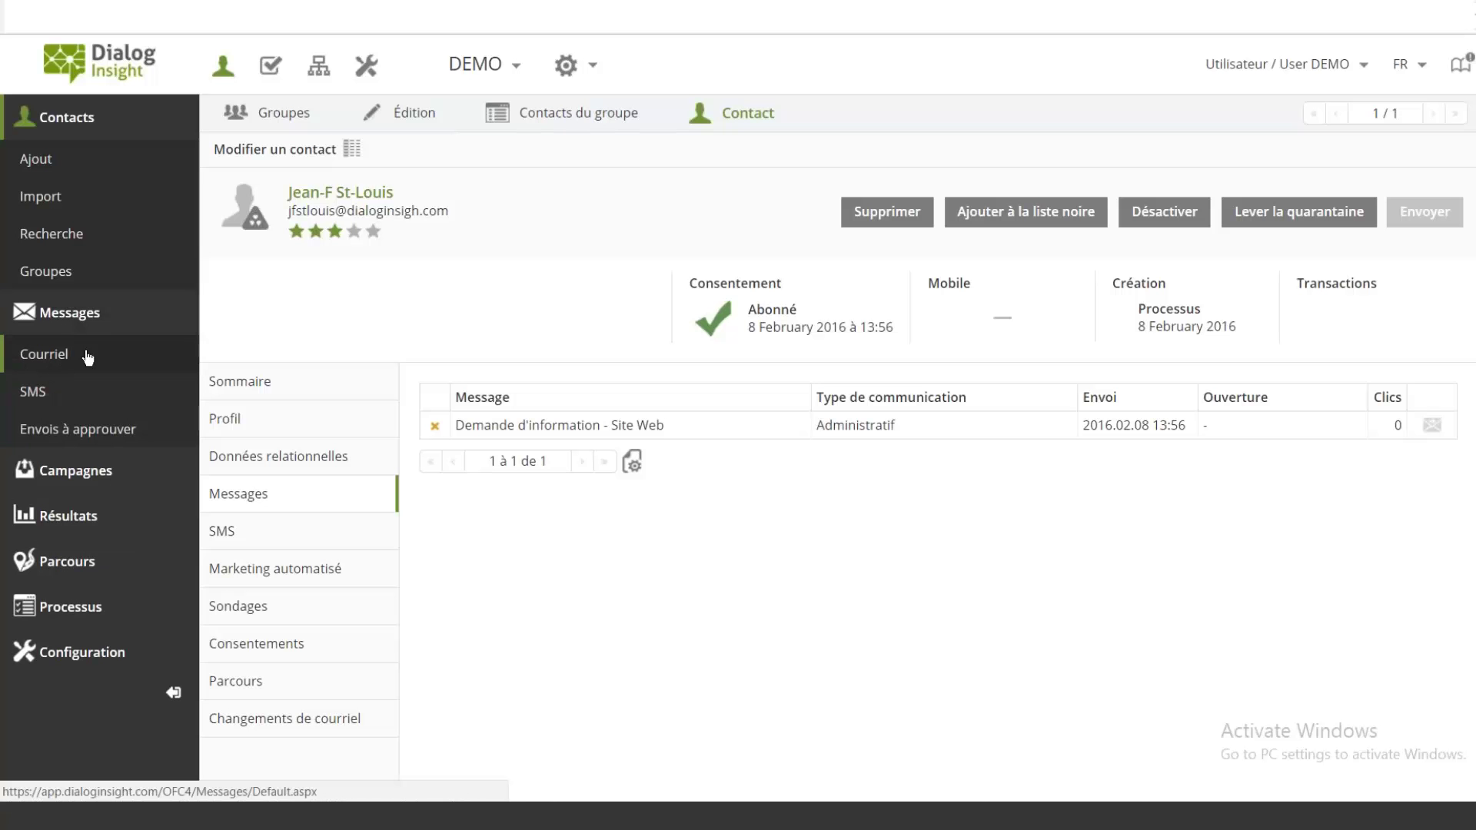
pyautogui.click(419, 117)
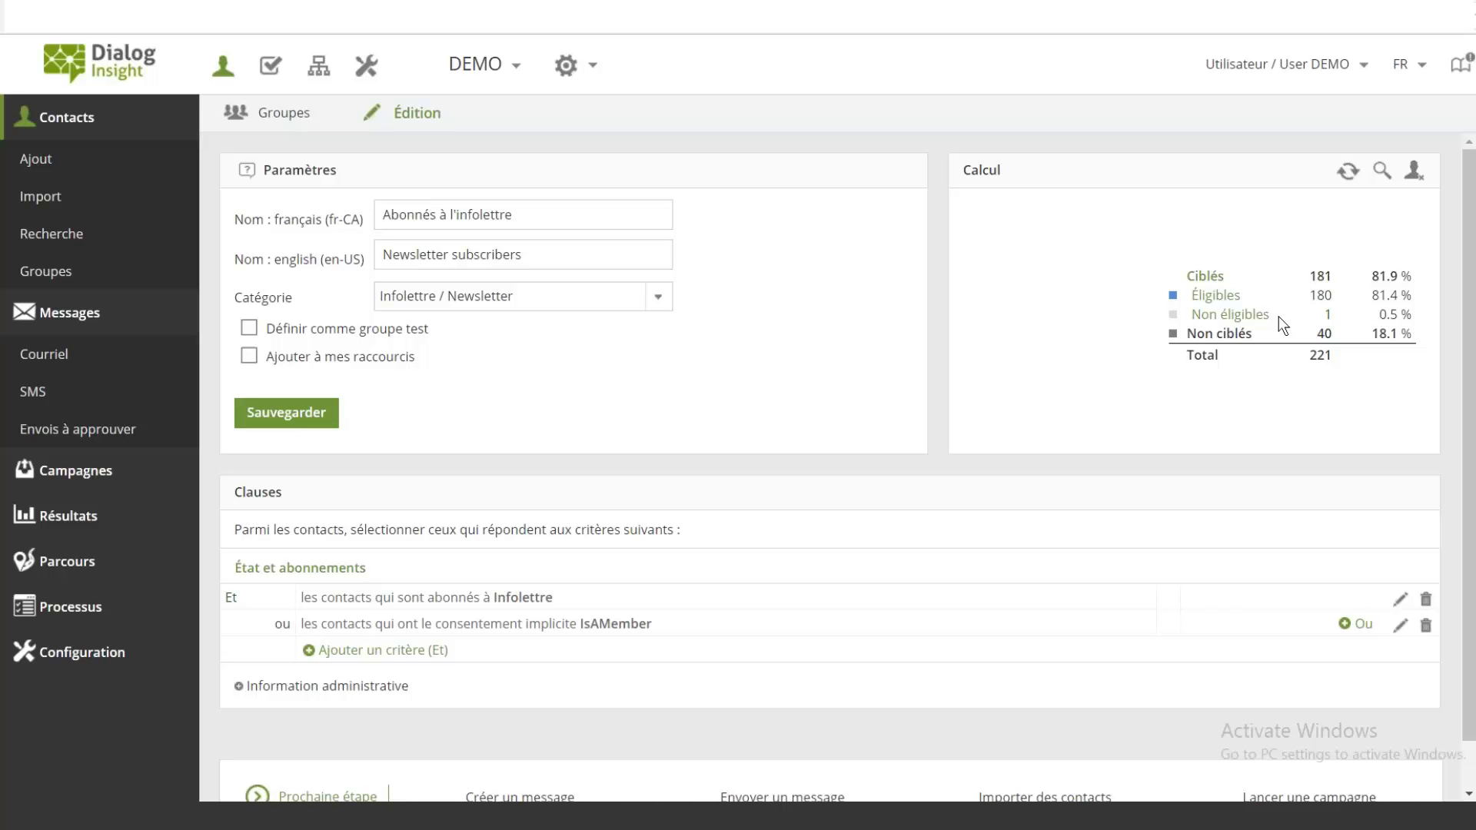
pyautogui.click(181, 312)
pyautogui.click(165, 123)
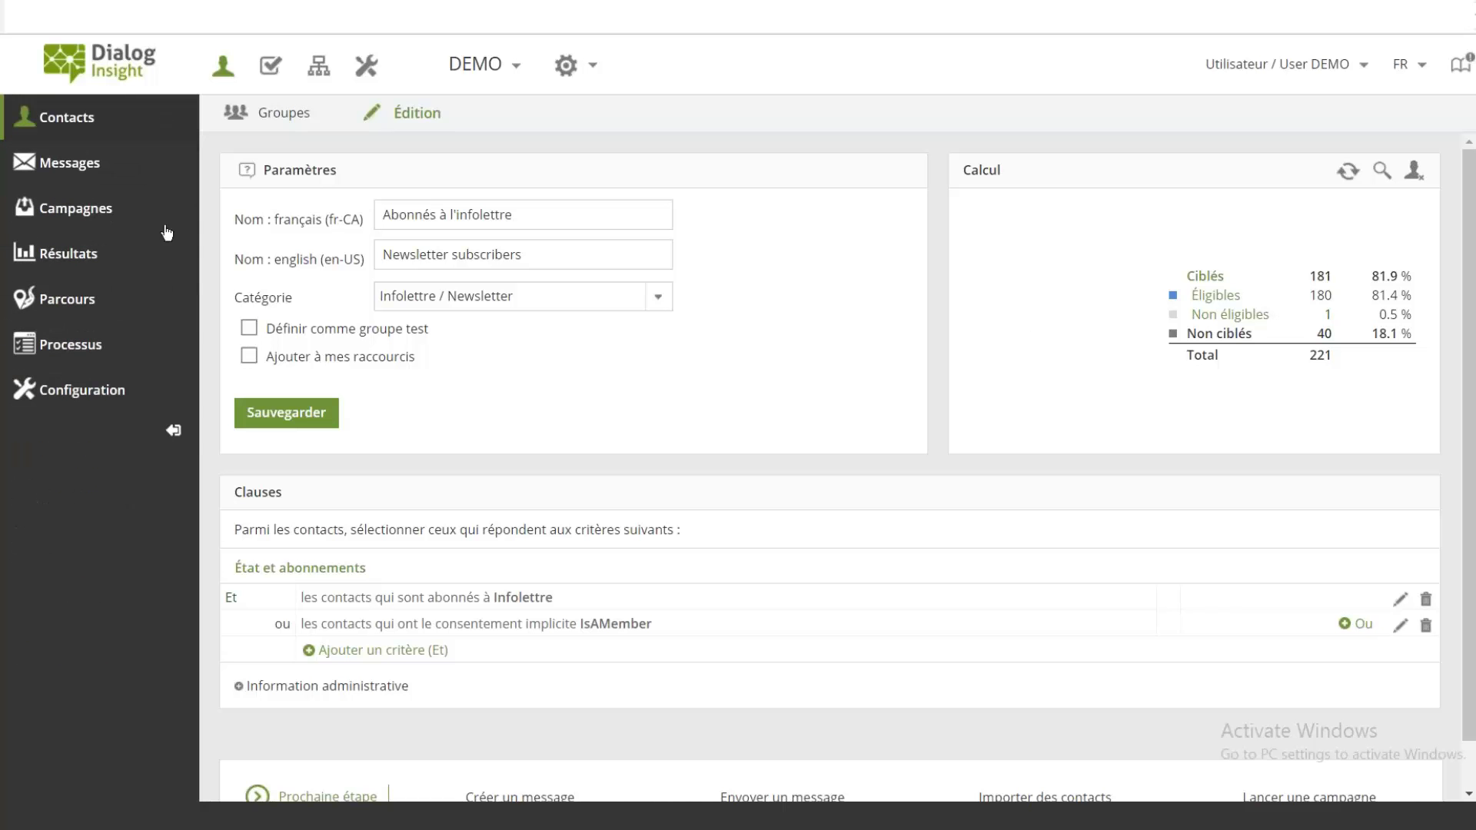
# Open the automated import "Syncronisation des contacts de mon CRM" from the project's import/export configuration.
pyautogui.click(26, 389)
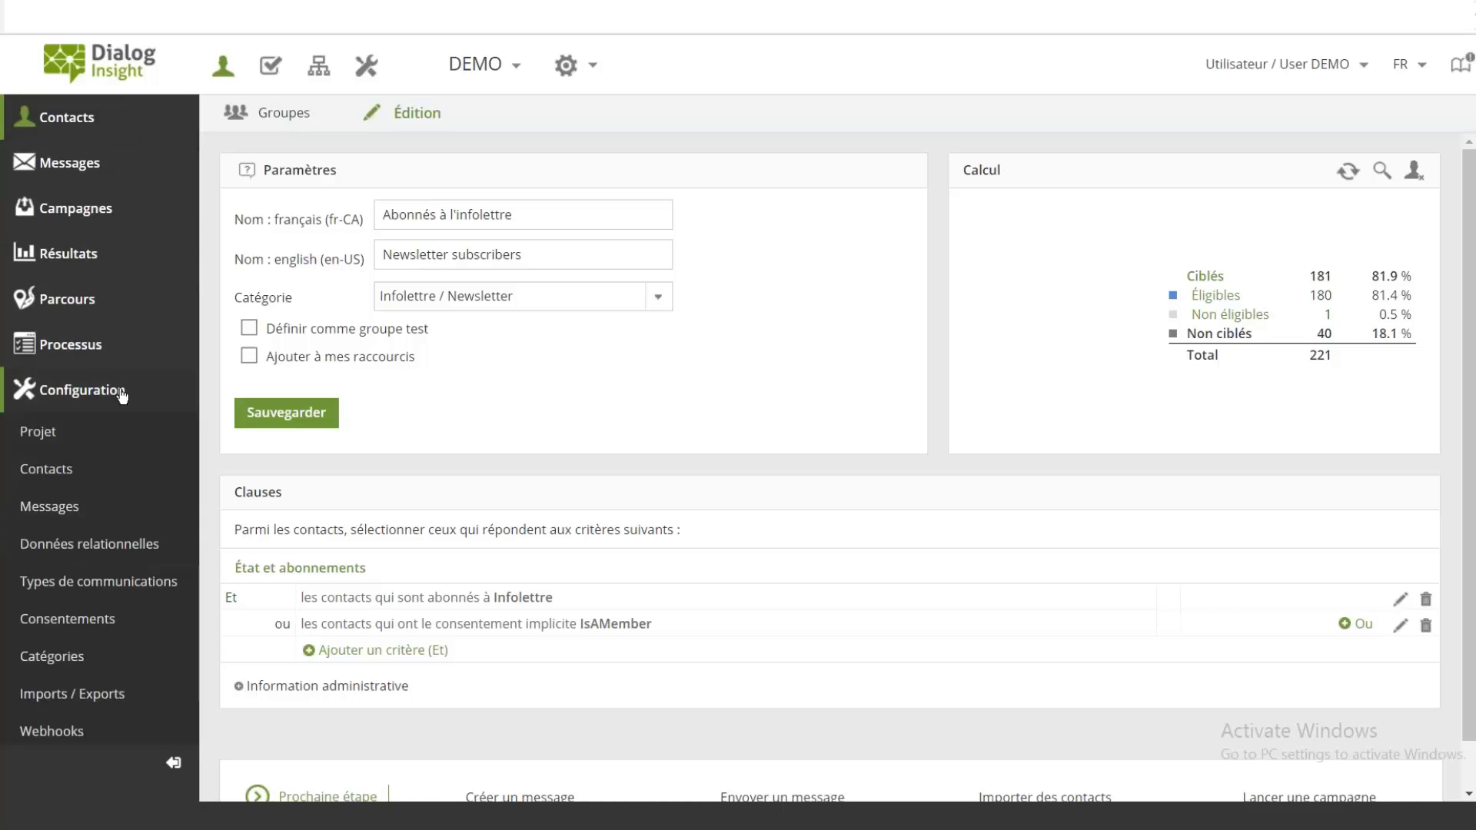
pyautogui.click(46, 700)
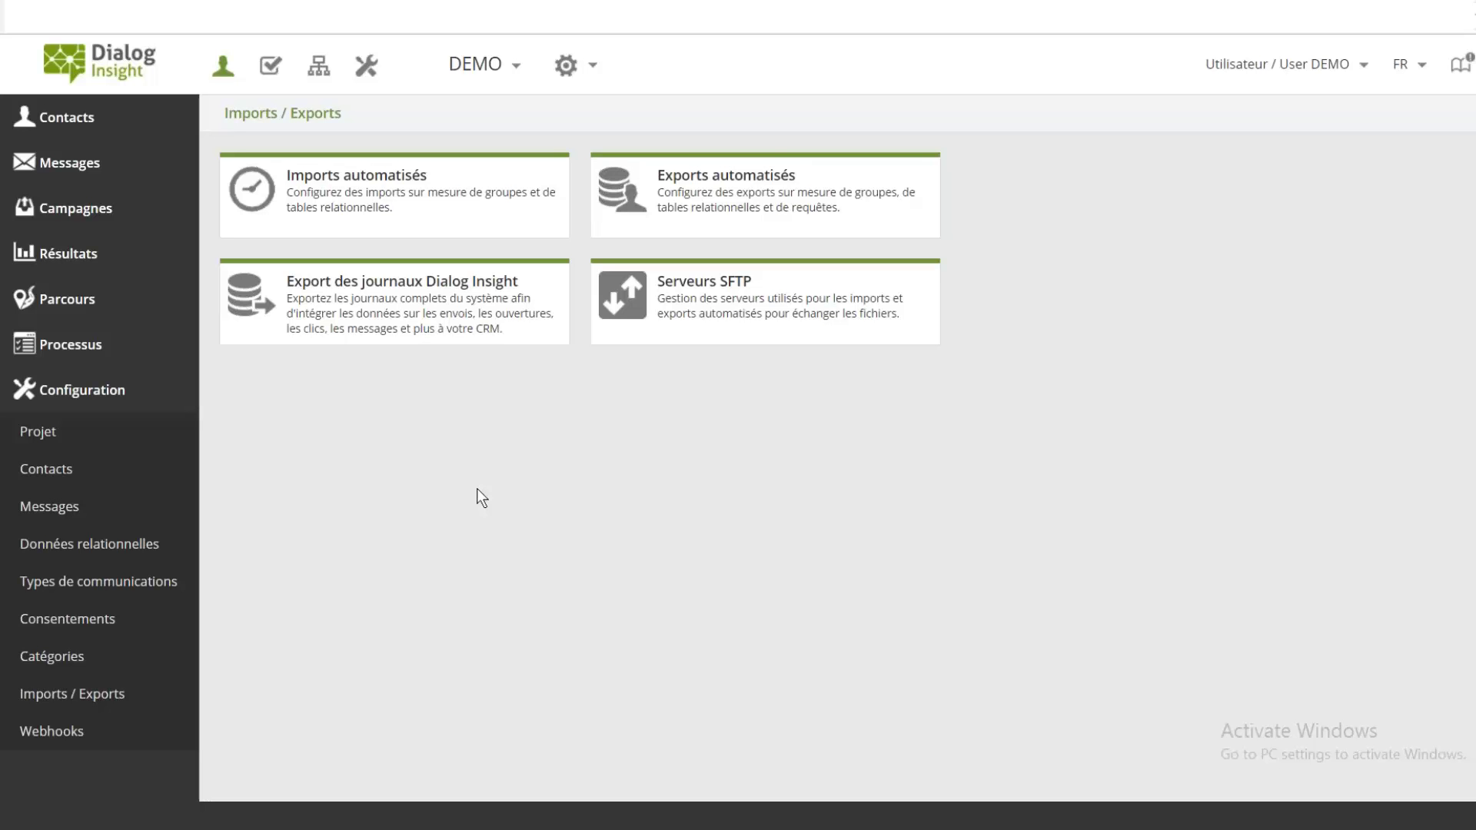
pyautogui.click(390, 186)
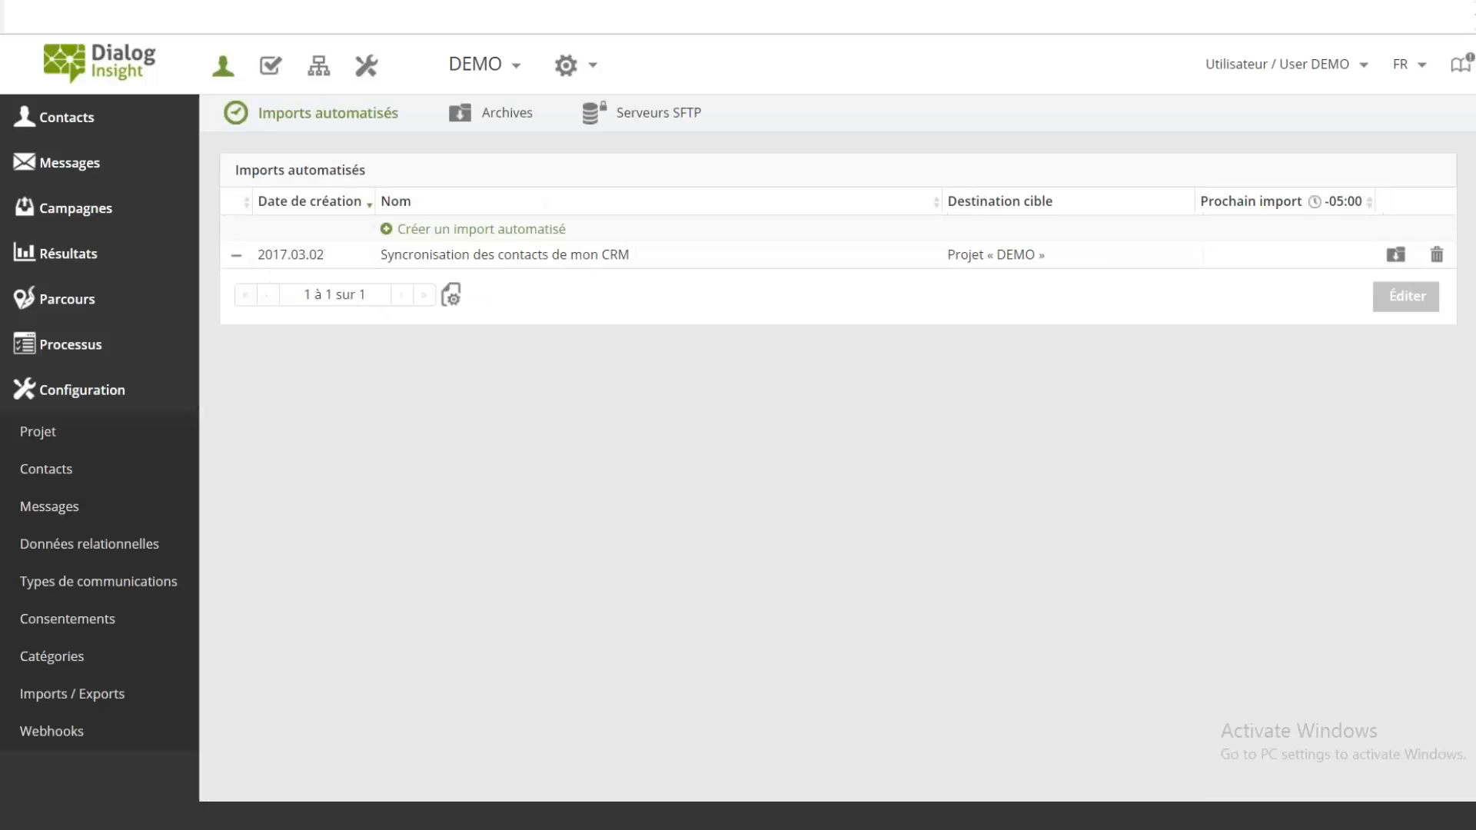
pyautogui.click(404, 257)
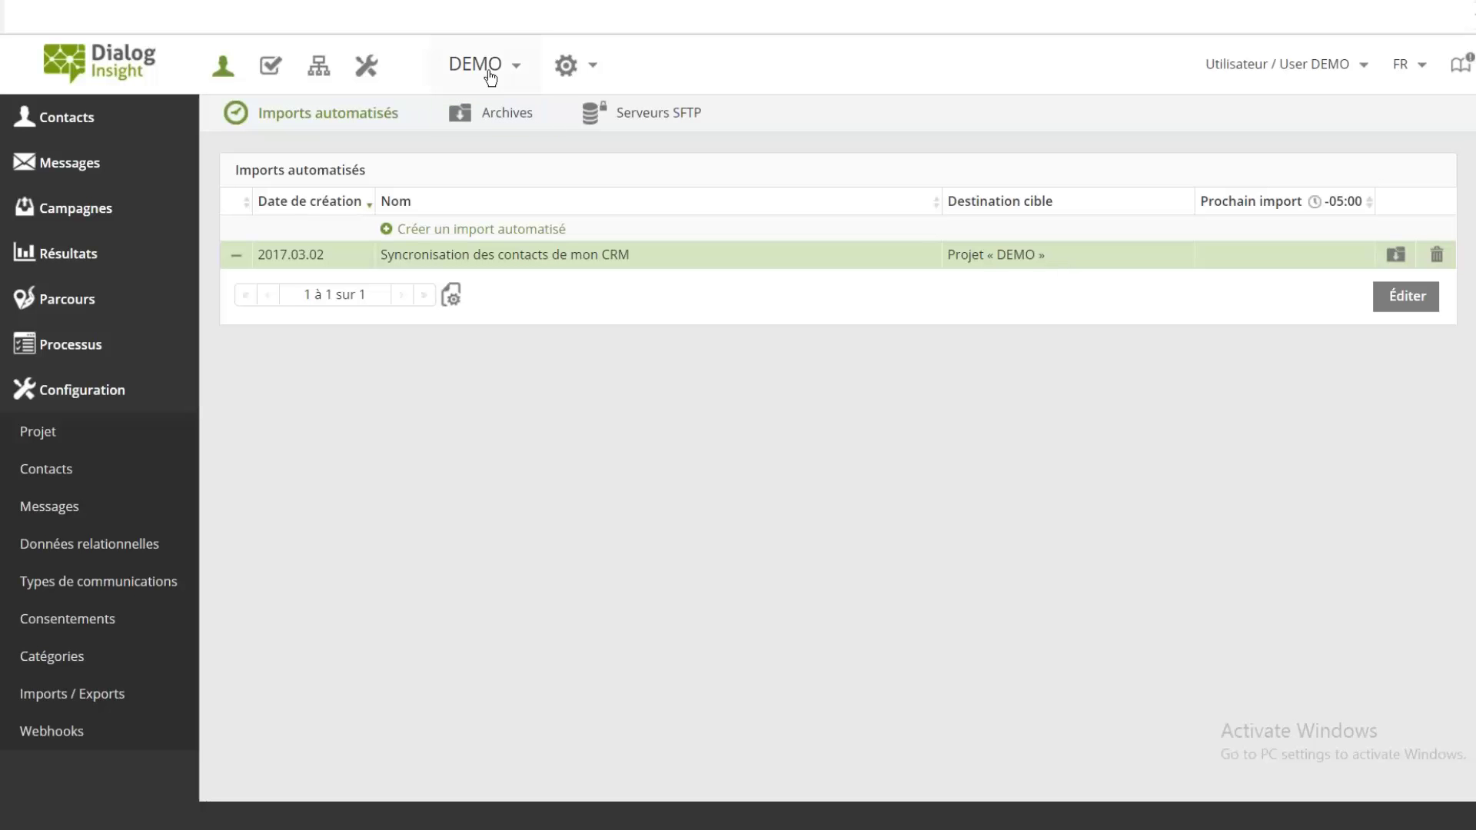
pyautogui.doubleClick(496, 255)
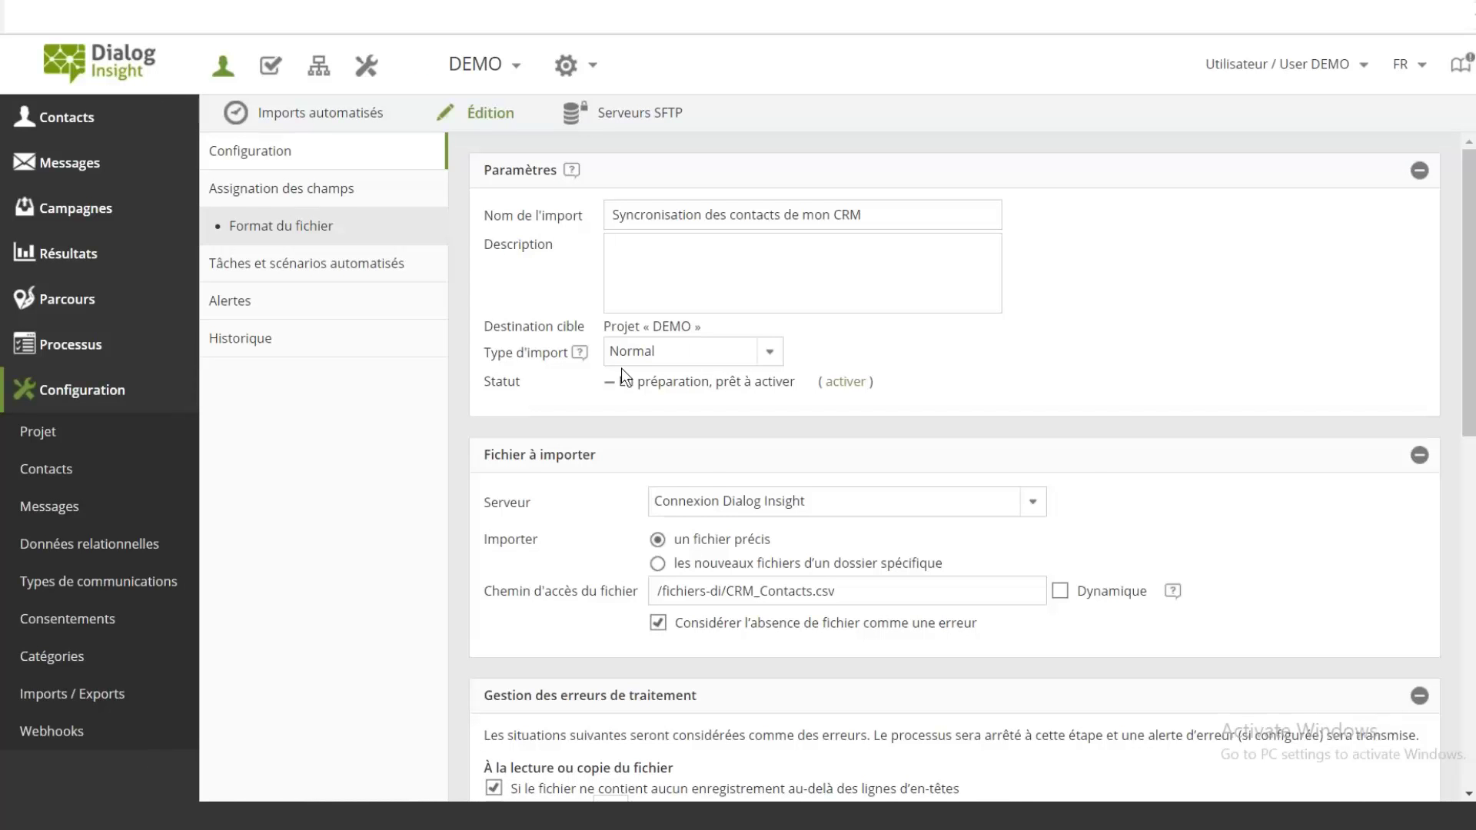
# Examine the import's configuration: available import types, server, source file path, error handling, file processing options and launch schedule.
pyautogui.click(780, 360)
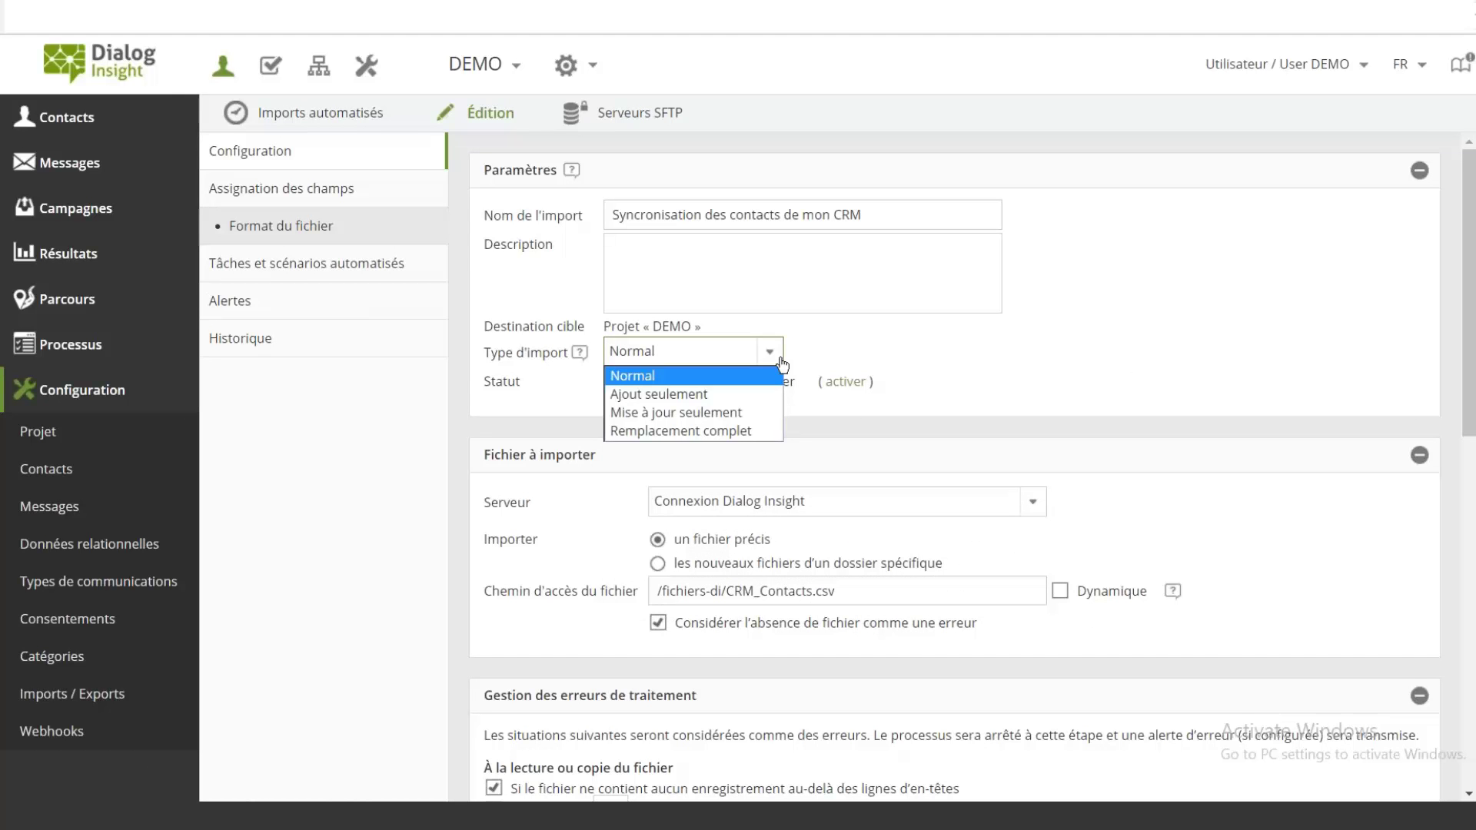
pyautogui.click(810, 345)
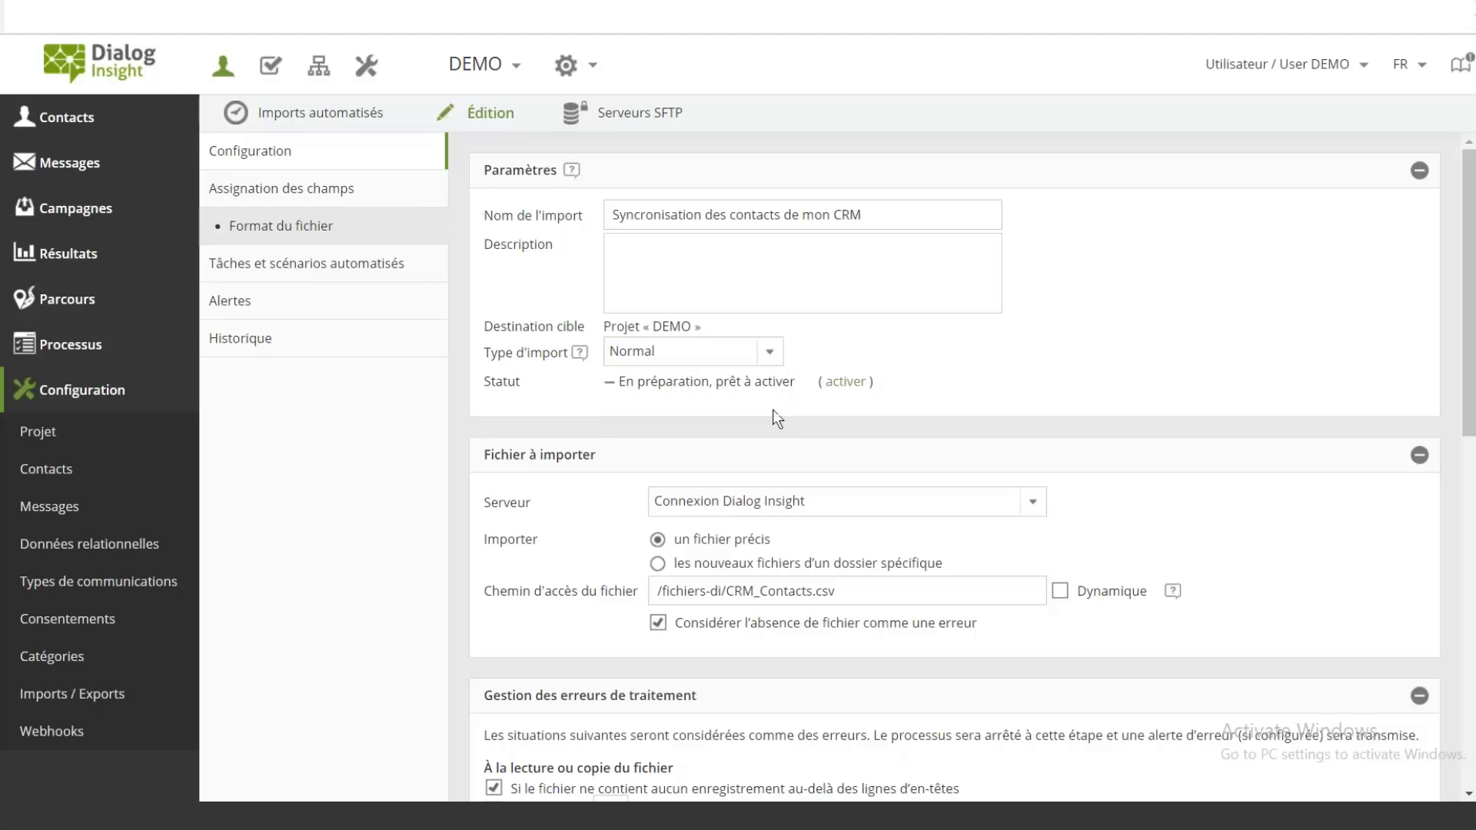
pyautogui.click(504, 504)
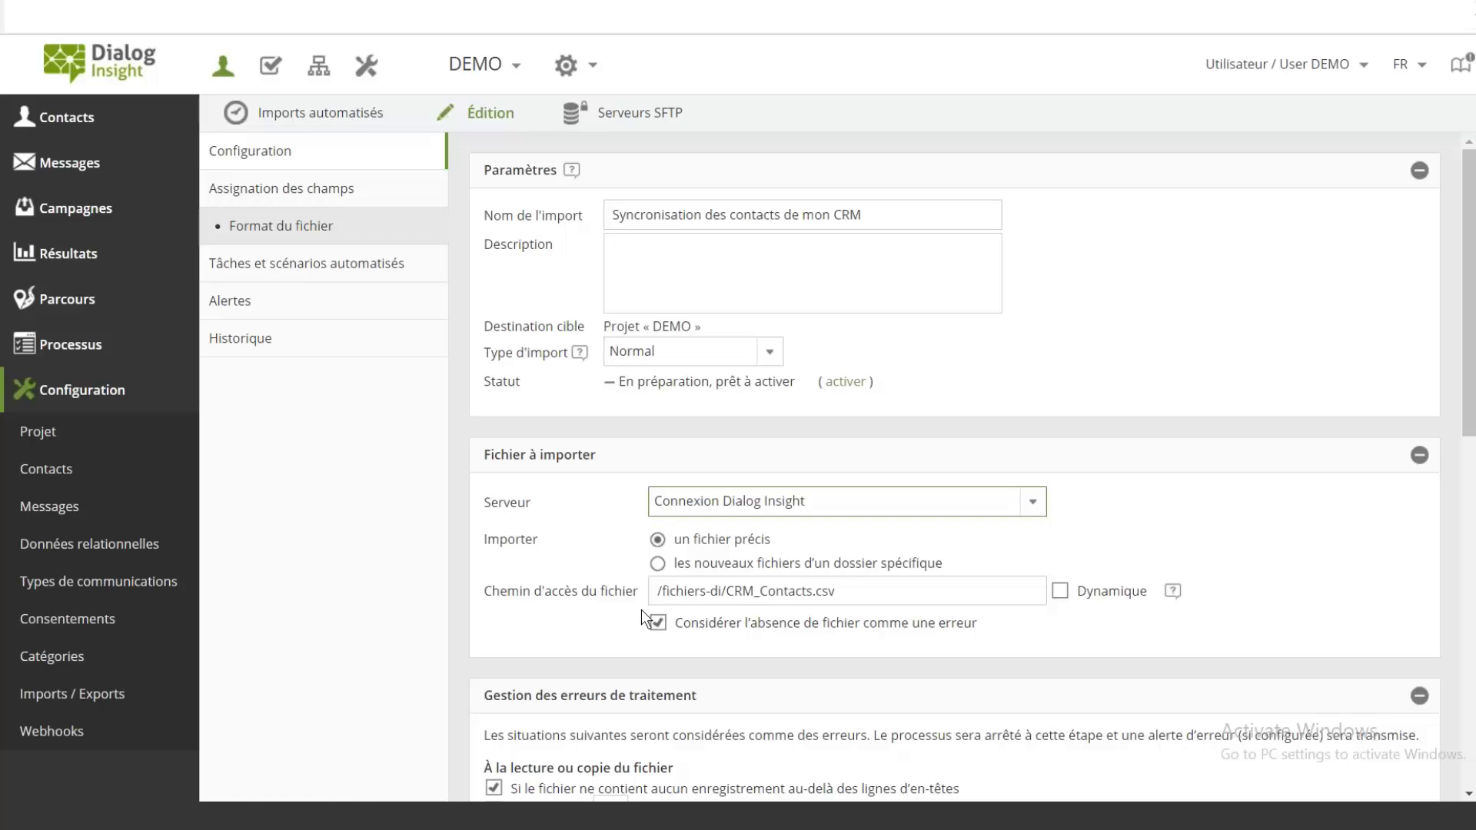
pyautogui.moveTo(844, 594); pyautogui.dragTo(646, 598)
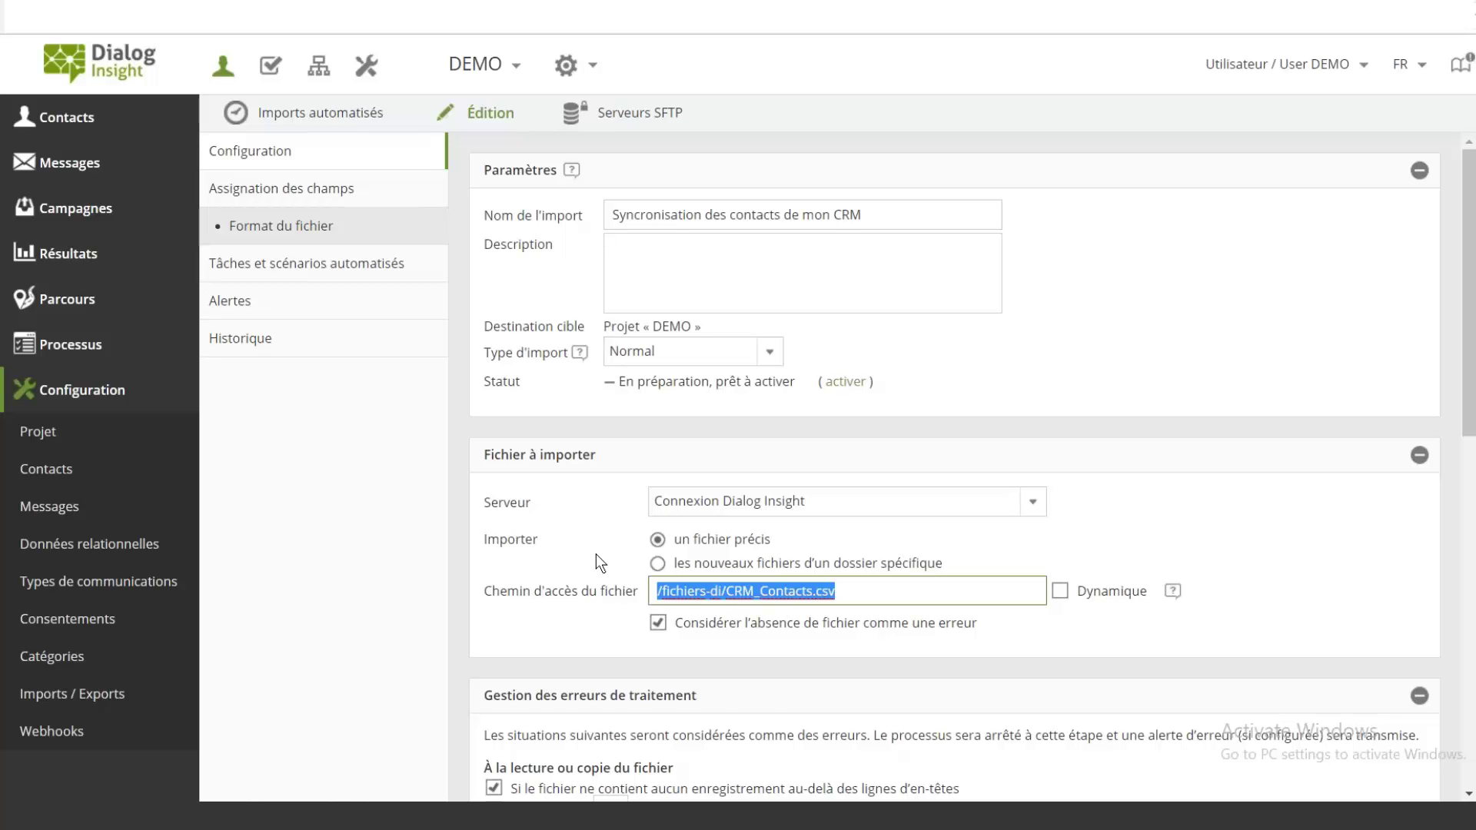
pyautogui.scroll(-4, 598, 515)
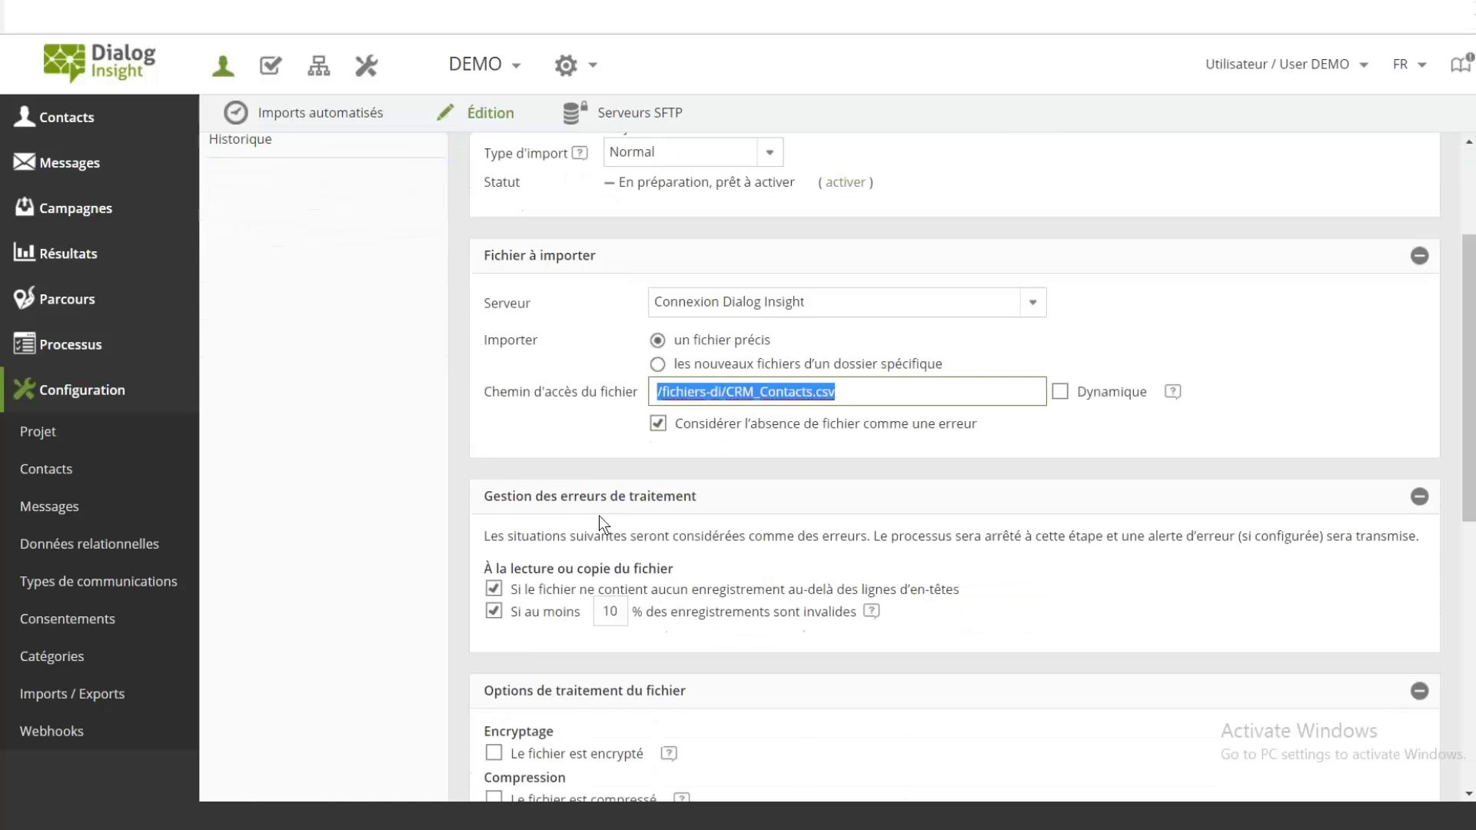
pyautogui.scroll(-4, 565, 467)
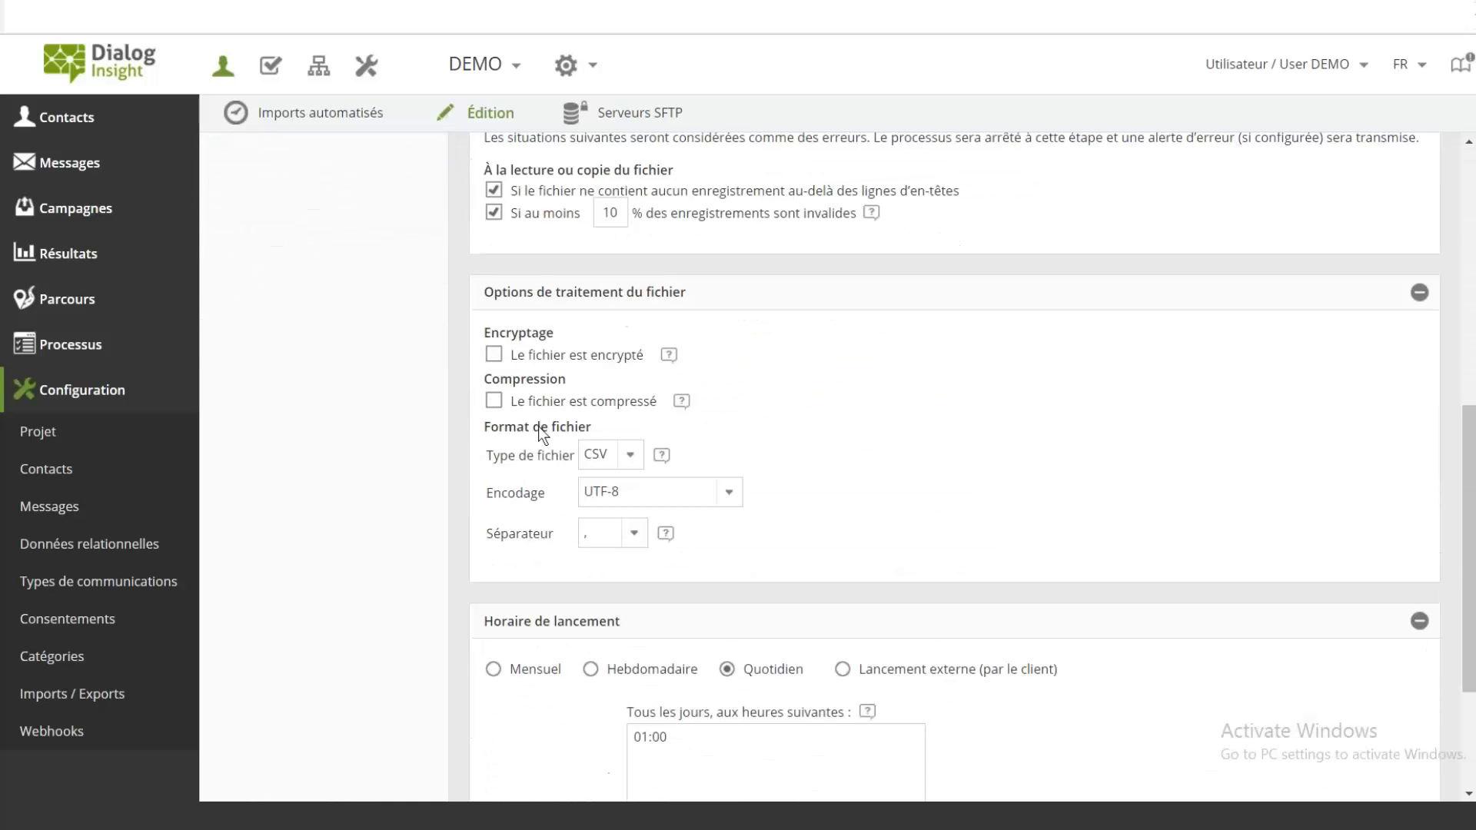
pyautogui.scroll(-1, 696, 452)
pyautogui.scroll(-1, 696, 452)
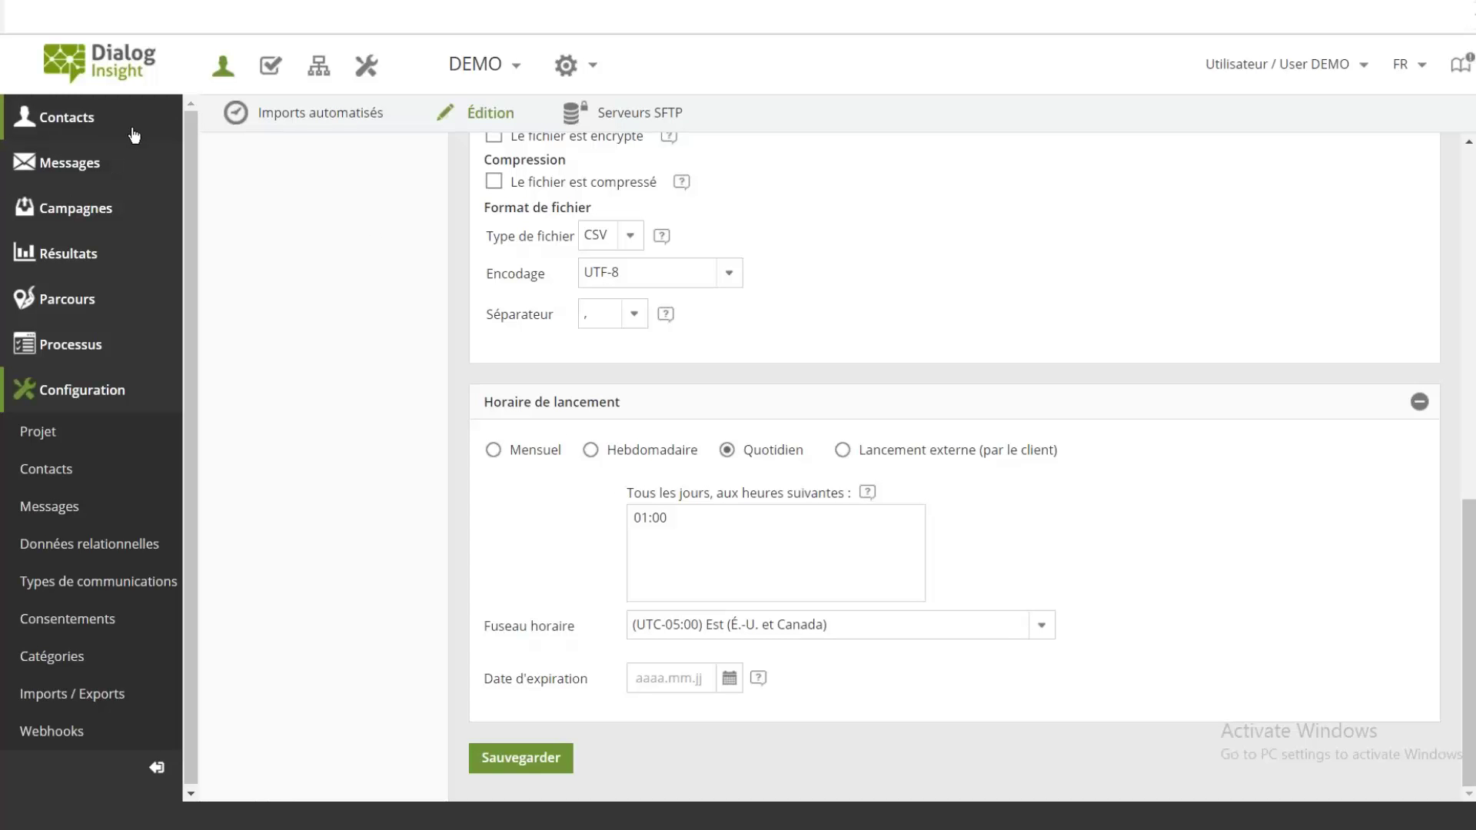
pyautogui.scroll(15, 537, 577)
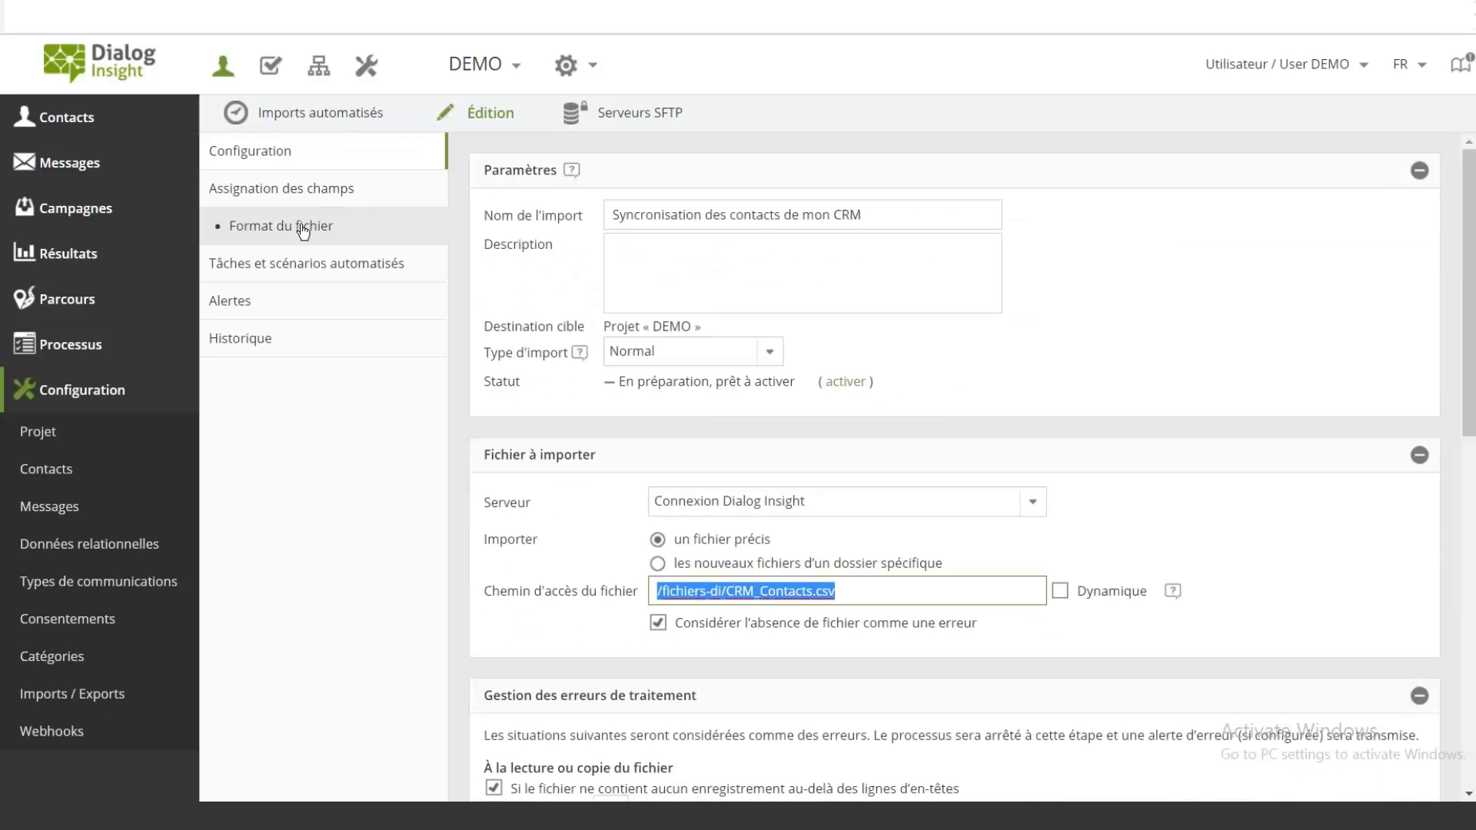
# Open the import's field assignment and examine its fixed file format, including the header lines and the column-to-field mapping.
pyautogui.click(317, 219)
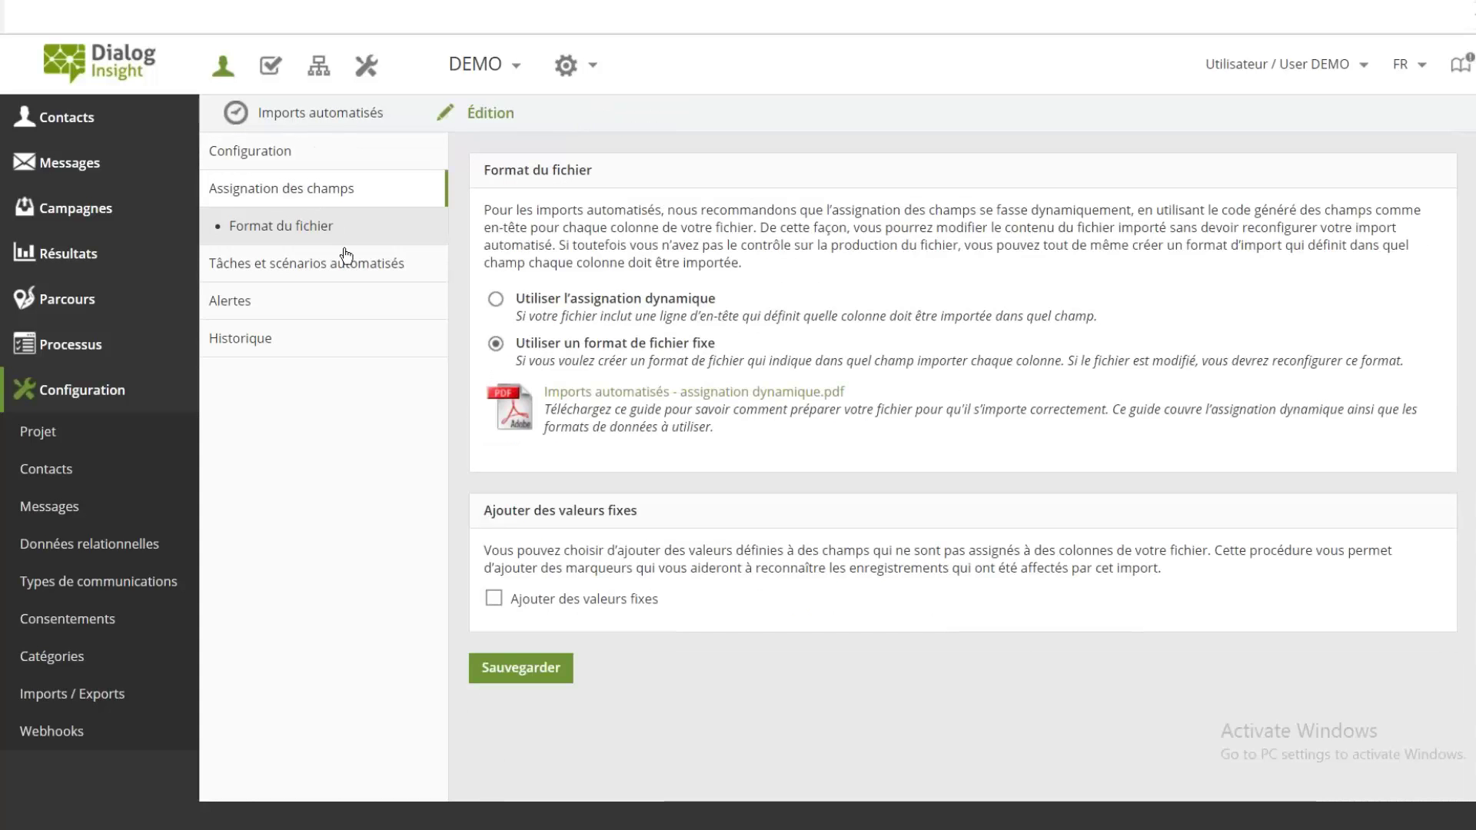
pyautogui.click(332, 238)
pyautogui.scroll(-5, 675, 398)
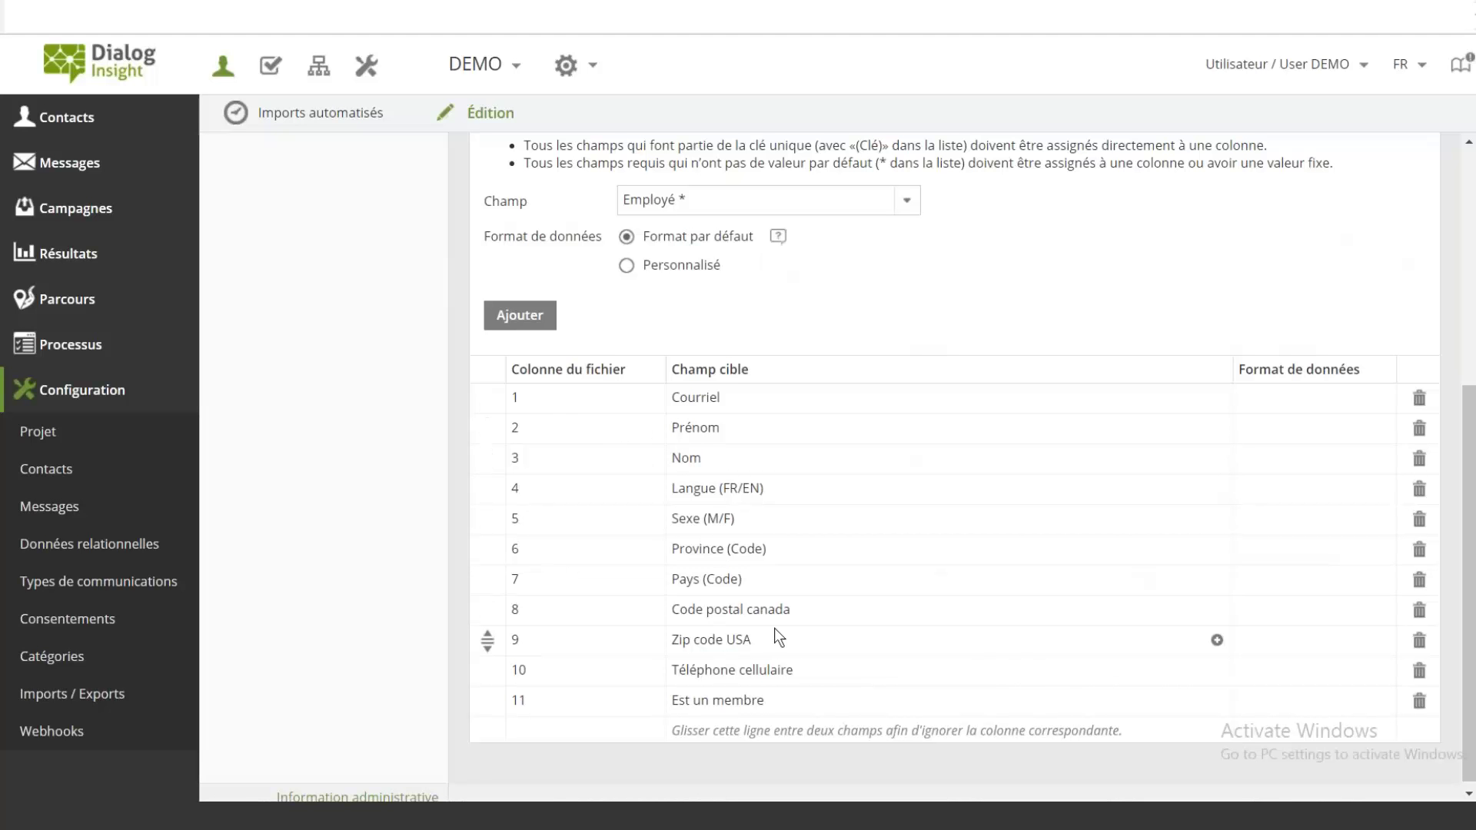
pyautogui.scroll(-1, 738, 538)
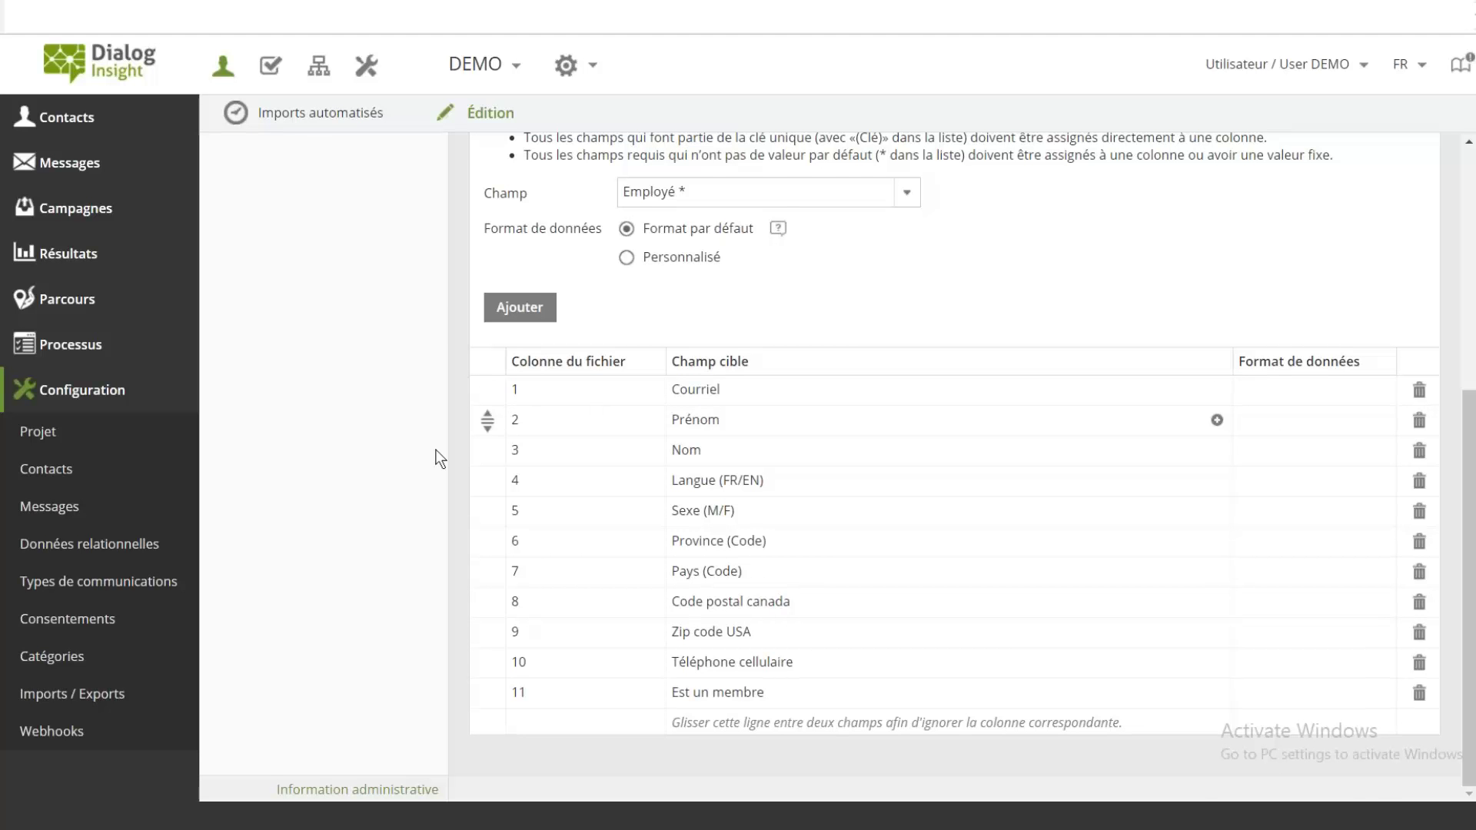
pyautogui.scroll(3, 372, 481)
pyautogui.scroll(3, 375, 483)
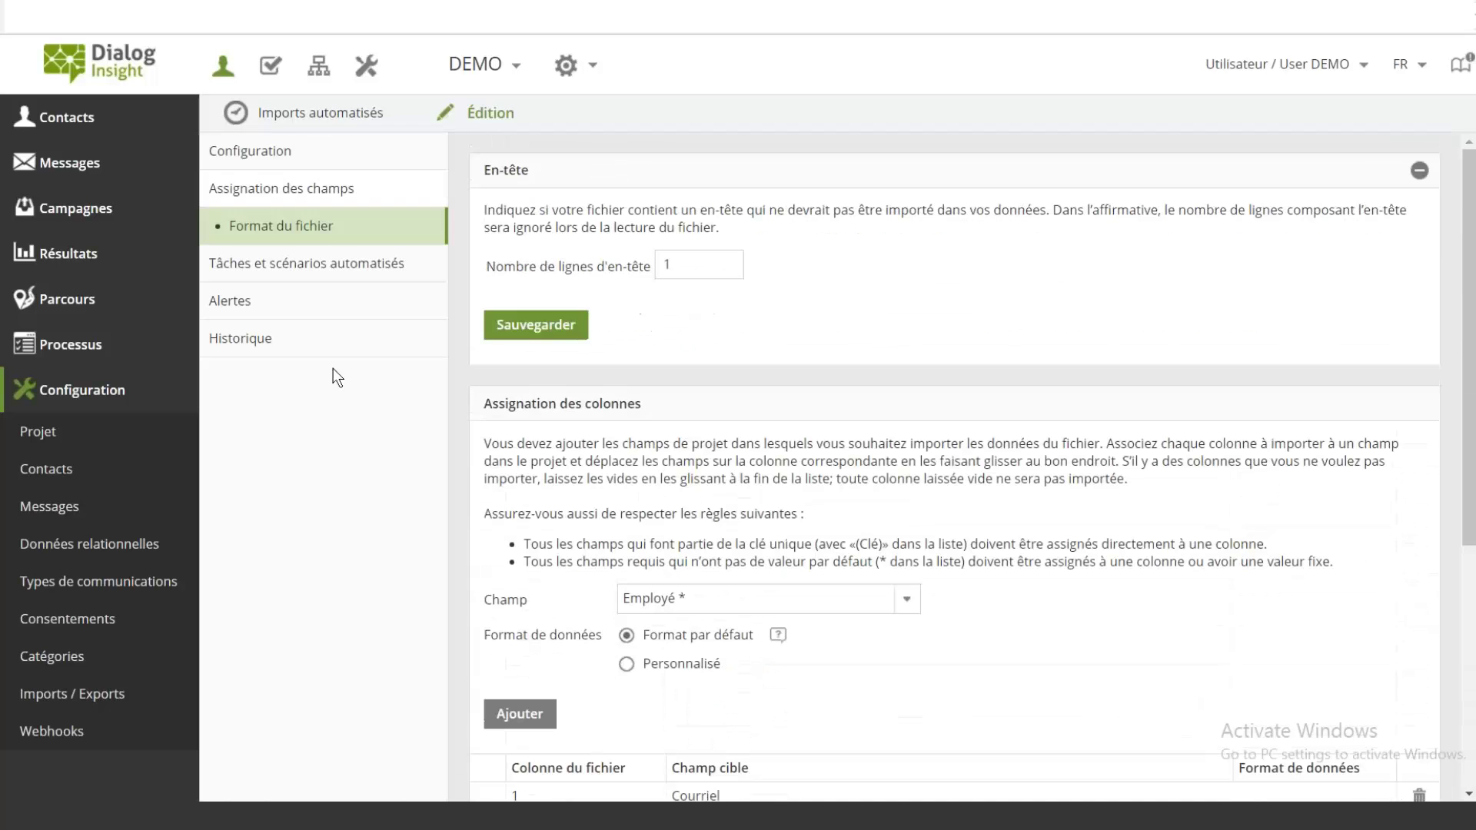
# Review the import's alert recipients and run history, and return to the list of automated imports.
pyautogui.click(331, 309)
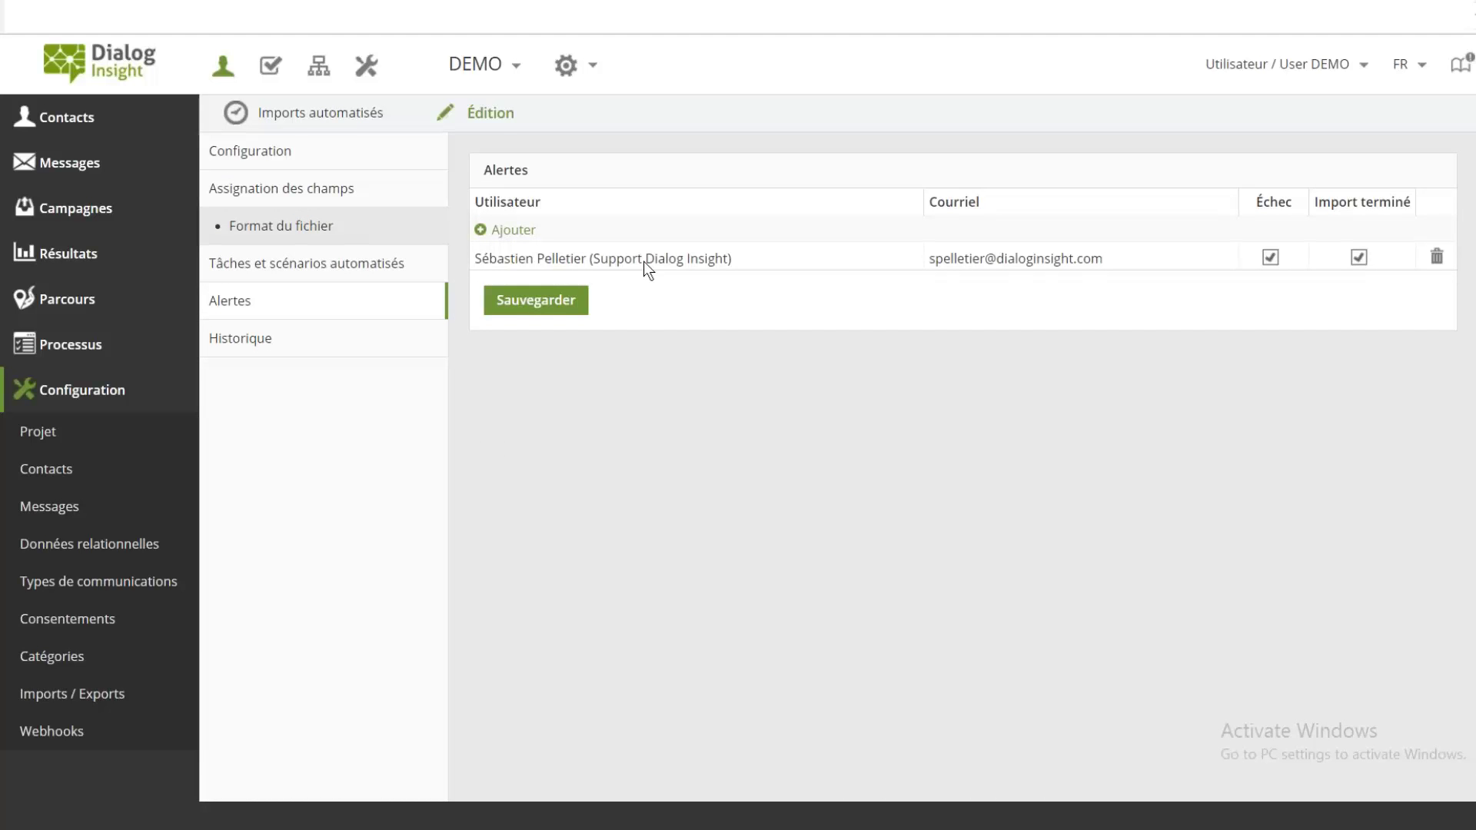
pyautogui.click(239, 336)
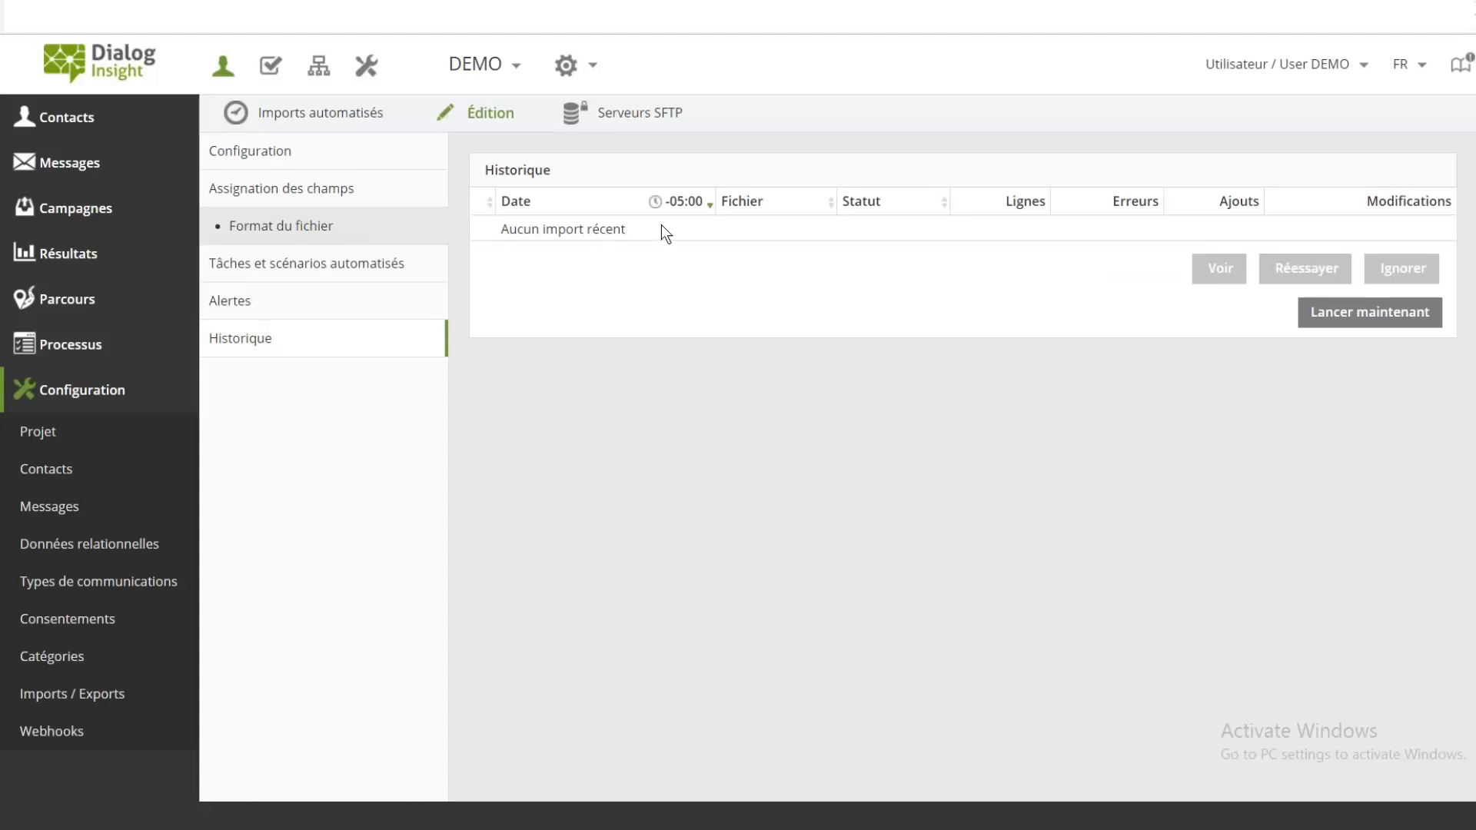
pyautogui.click(297, 116)
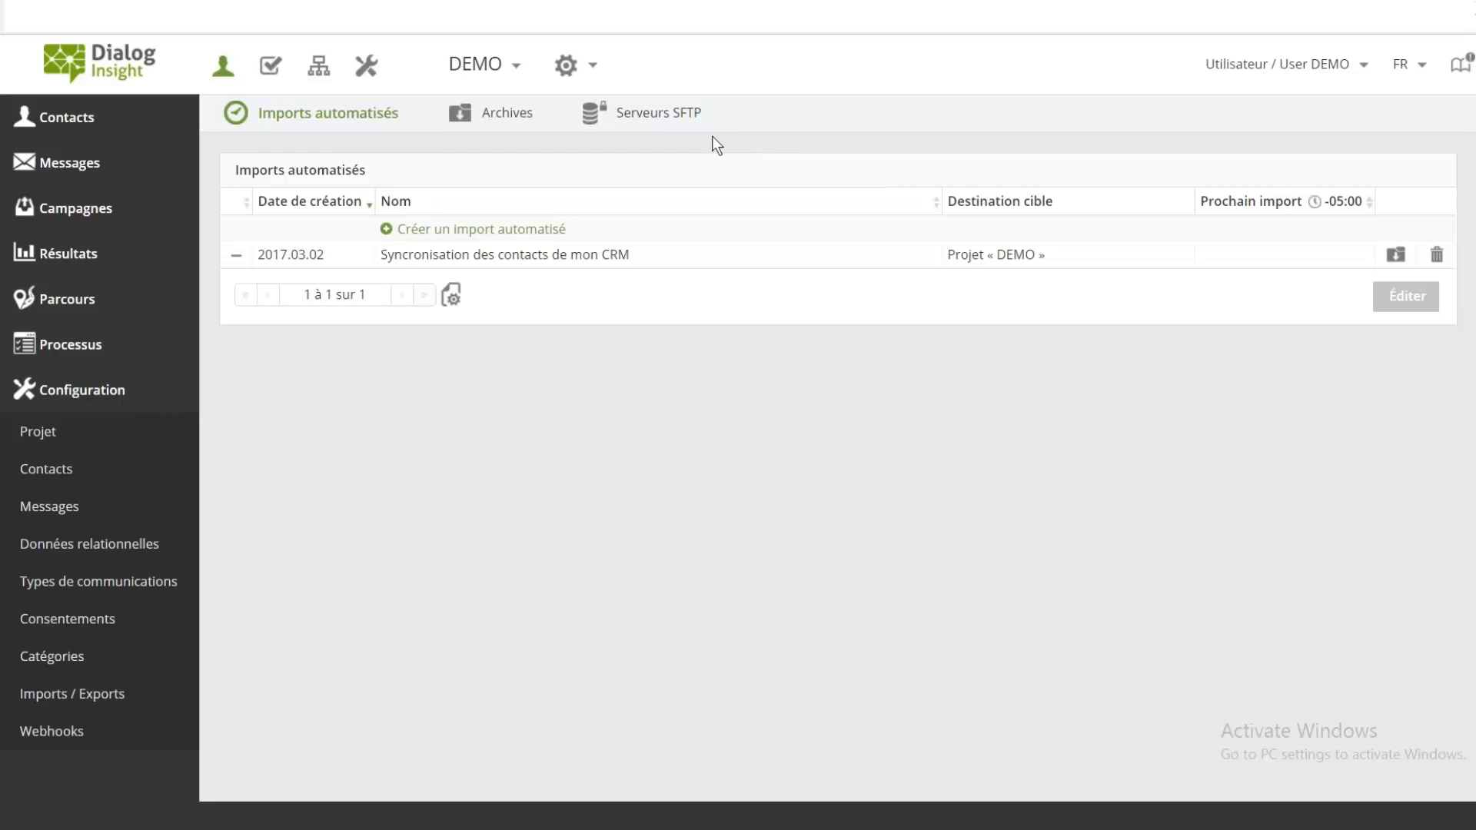
pyautogui.click(596, 255)
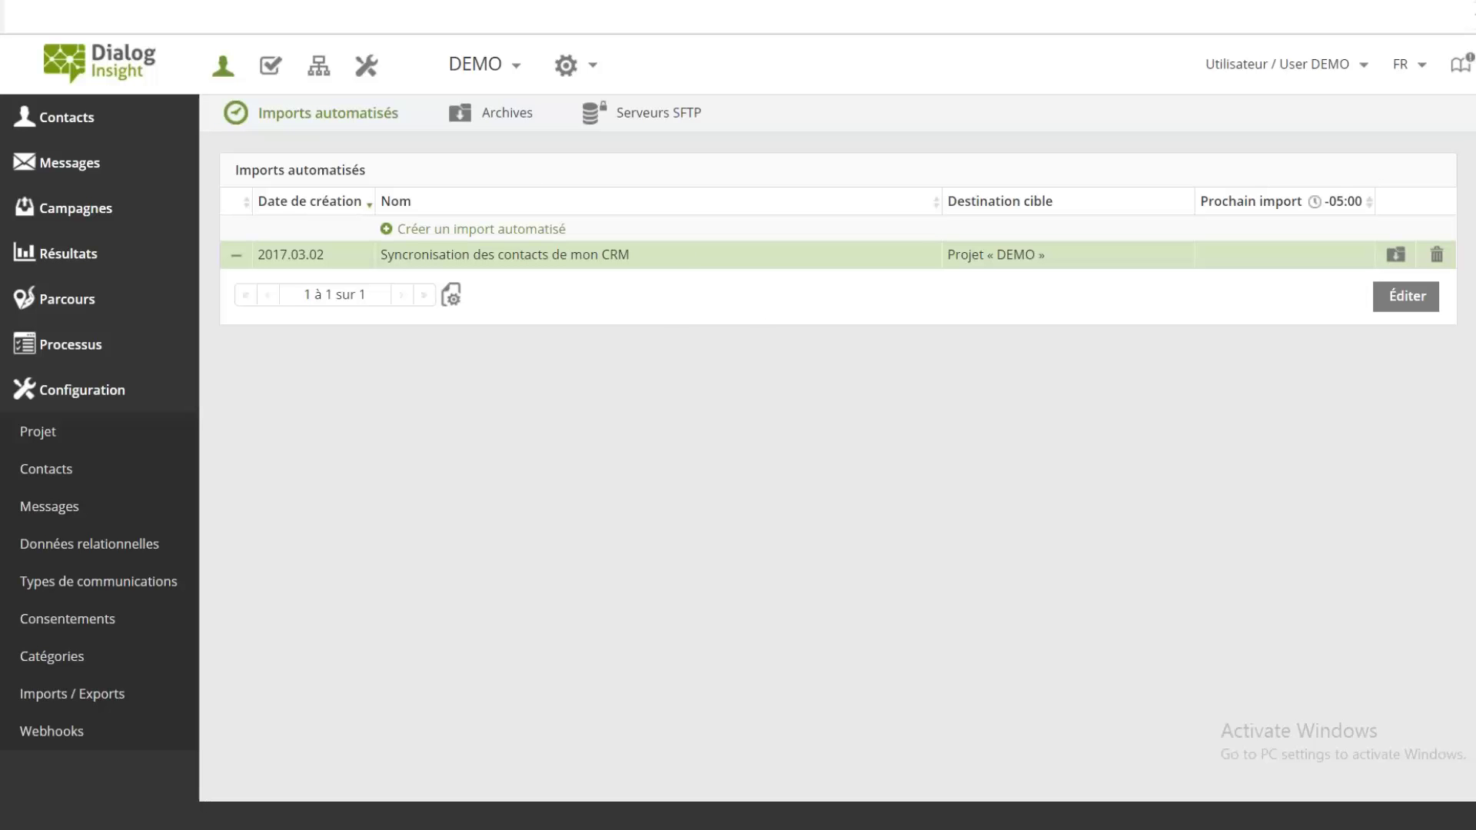
# Open the e-mail messages and set the list of messages in progress to 15 items per page.
pyautogui.click(103, 392)
pyautogui.click(117, 176)
pyautogui.click(115, 206)
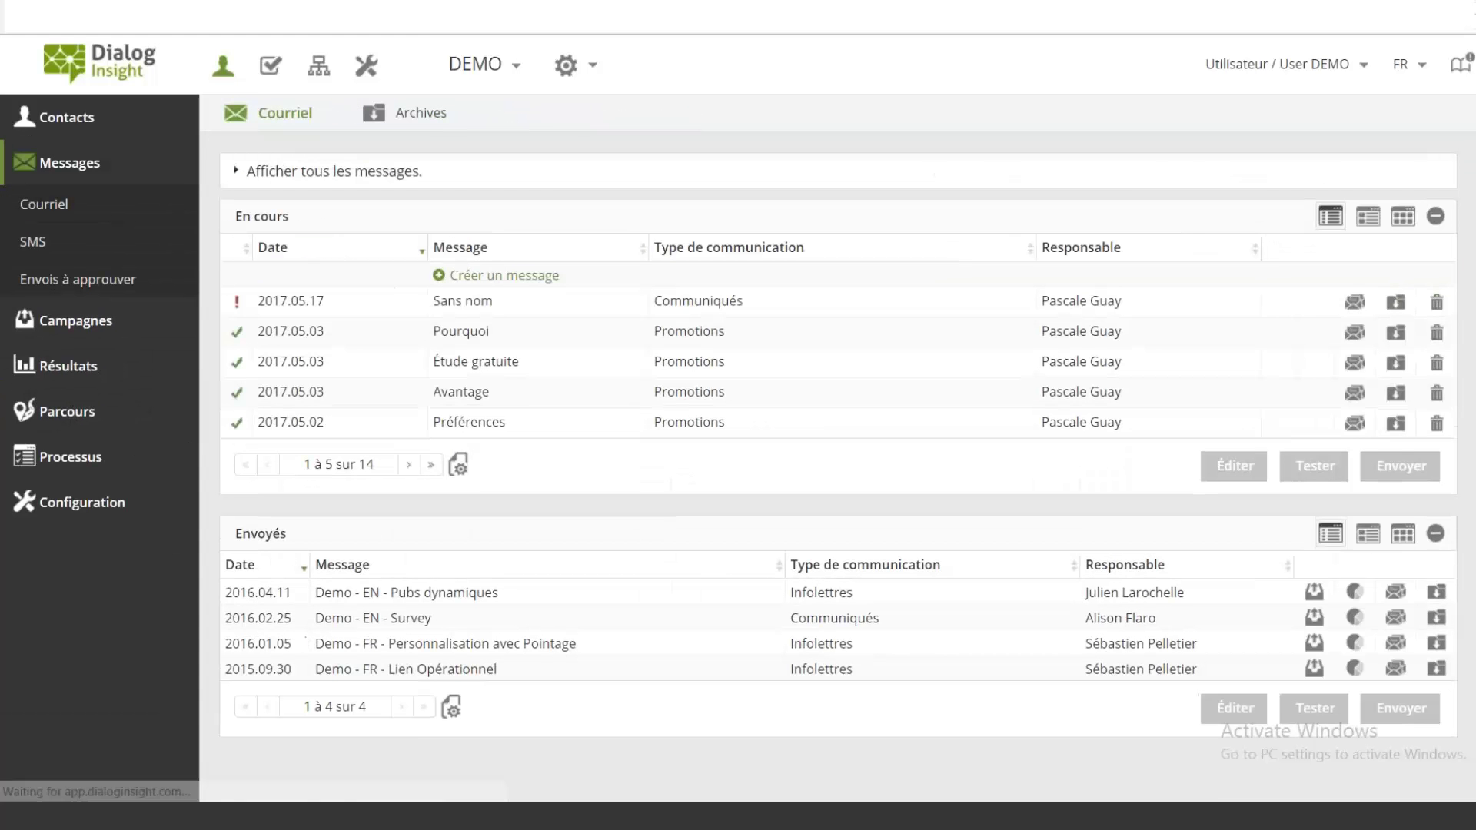
pyautogui.click(458, 465)
pyautogui.doubleClick(352, 597)
pyautogui.write('15')
pyautogui.click(327, 655)
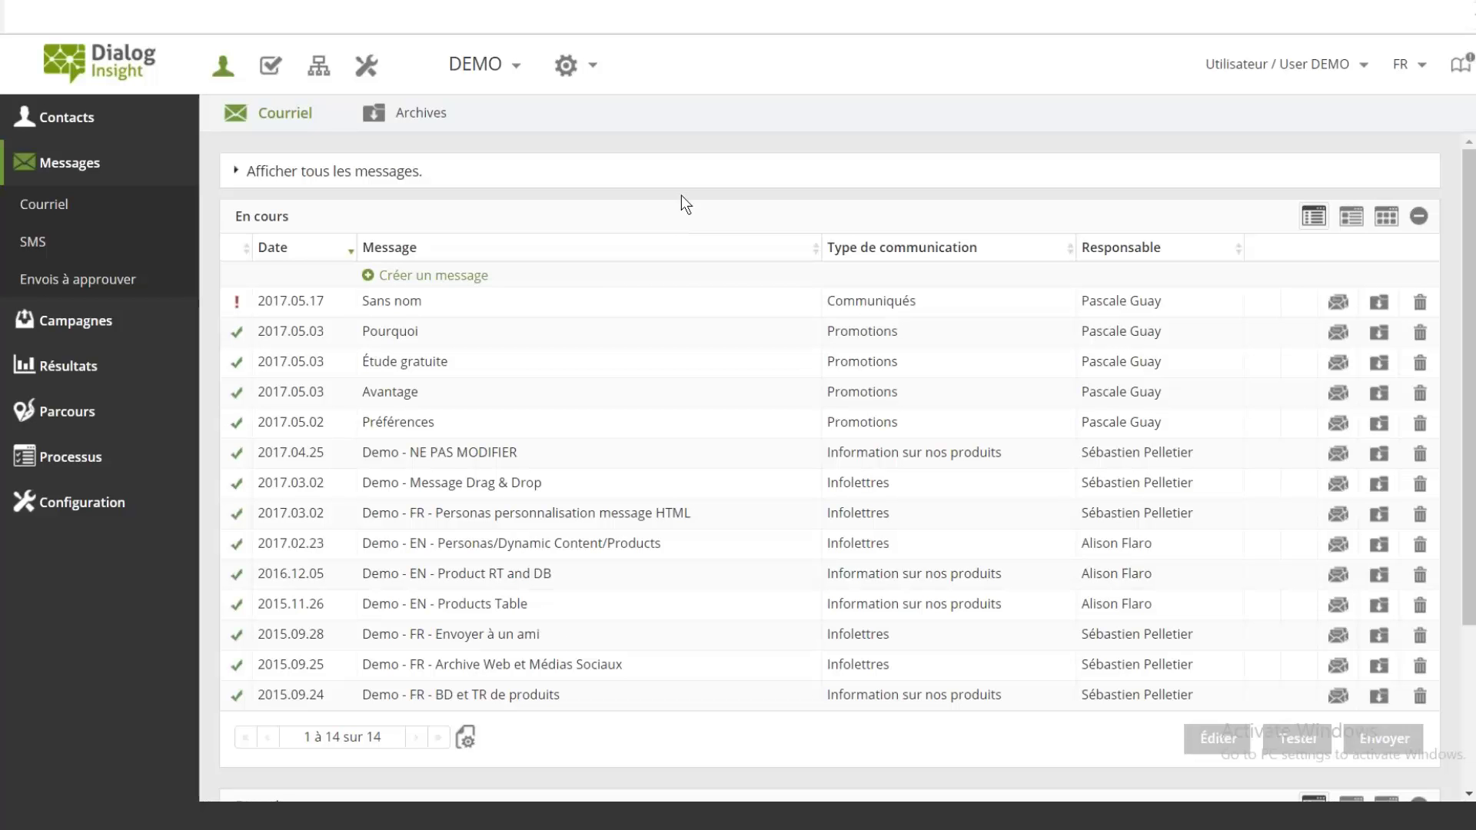
# Open the message "Demo - FR - Envoyer à un ami" and show its test preview.
pyautogui.click(551, 632)
pyautogui.scroll(-3, 550, 632)
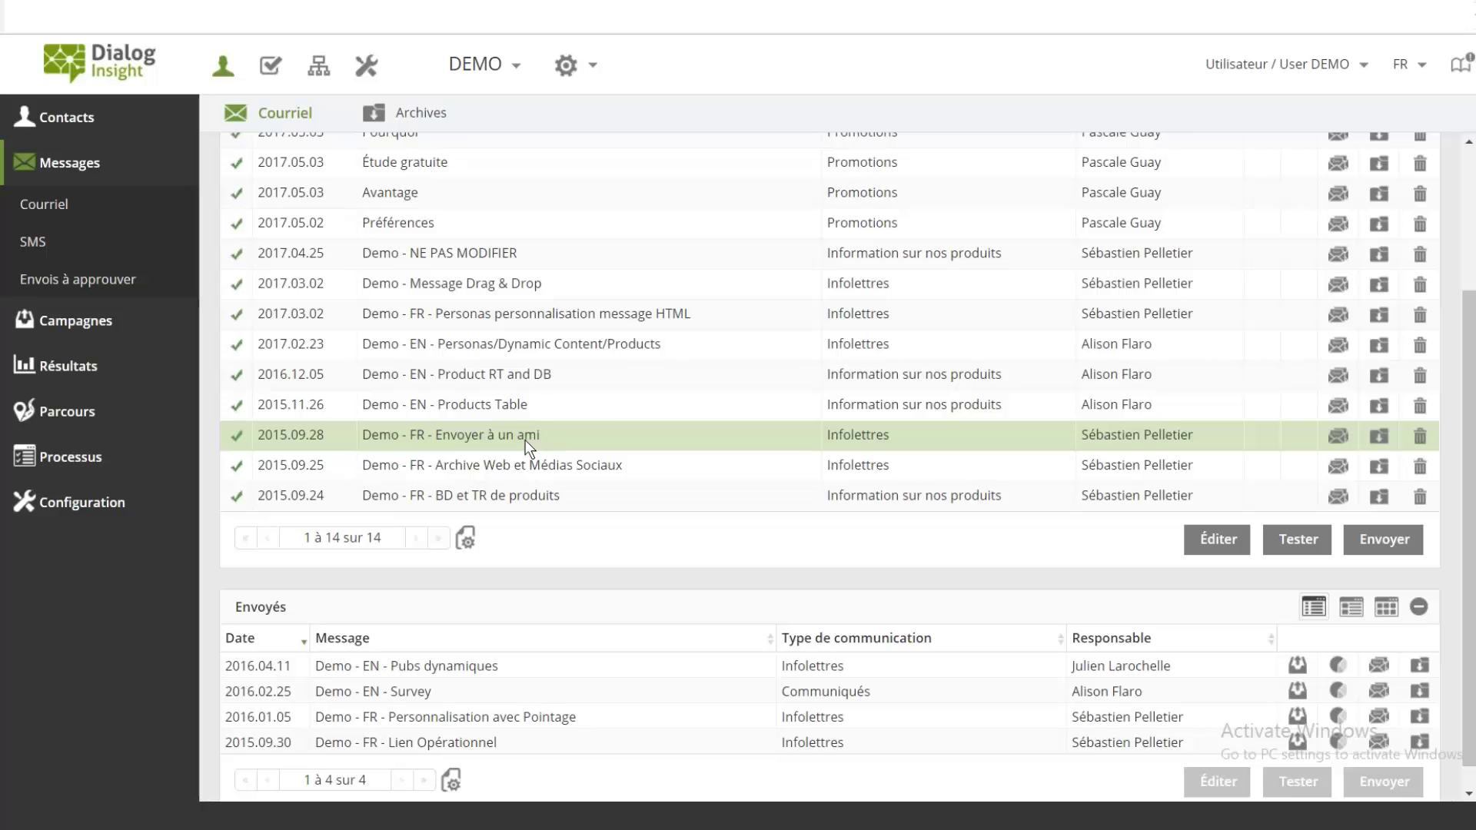
pyautogui.doubleClick(524, 440)
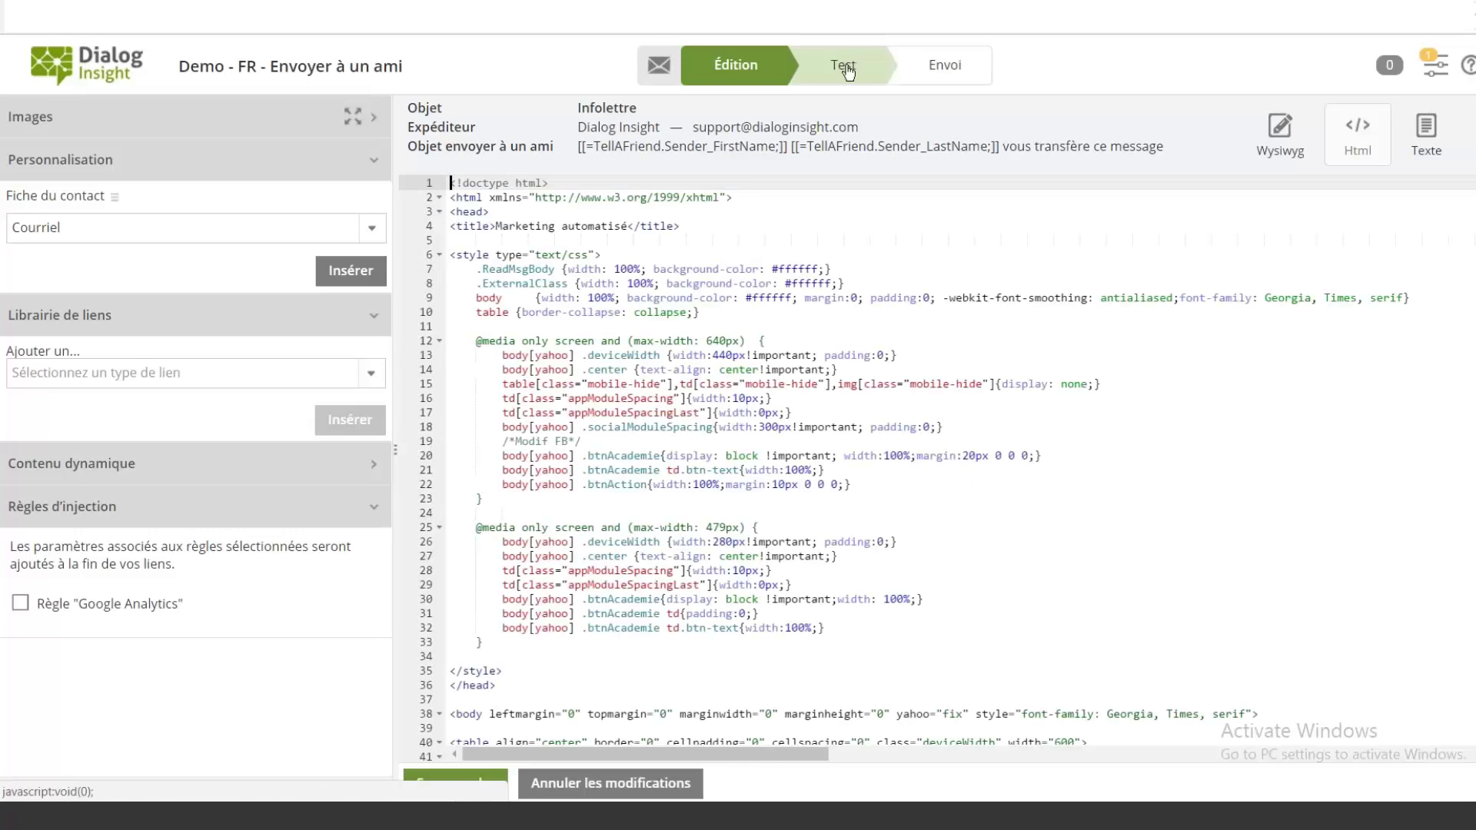
pyautogui.click(846, 68)
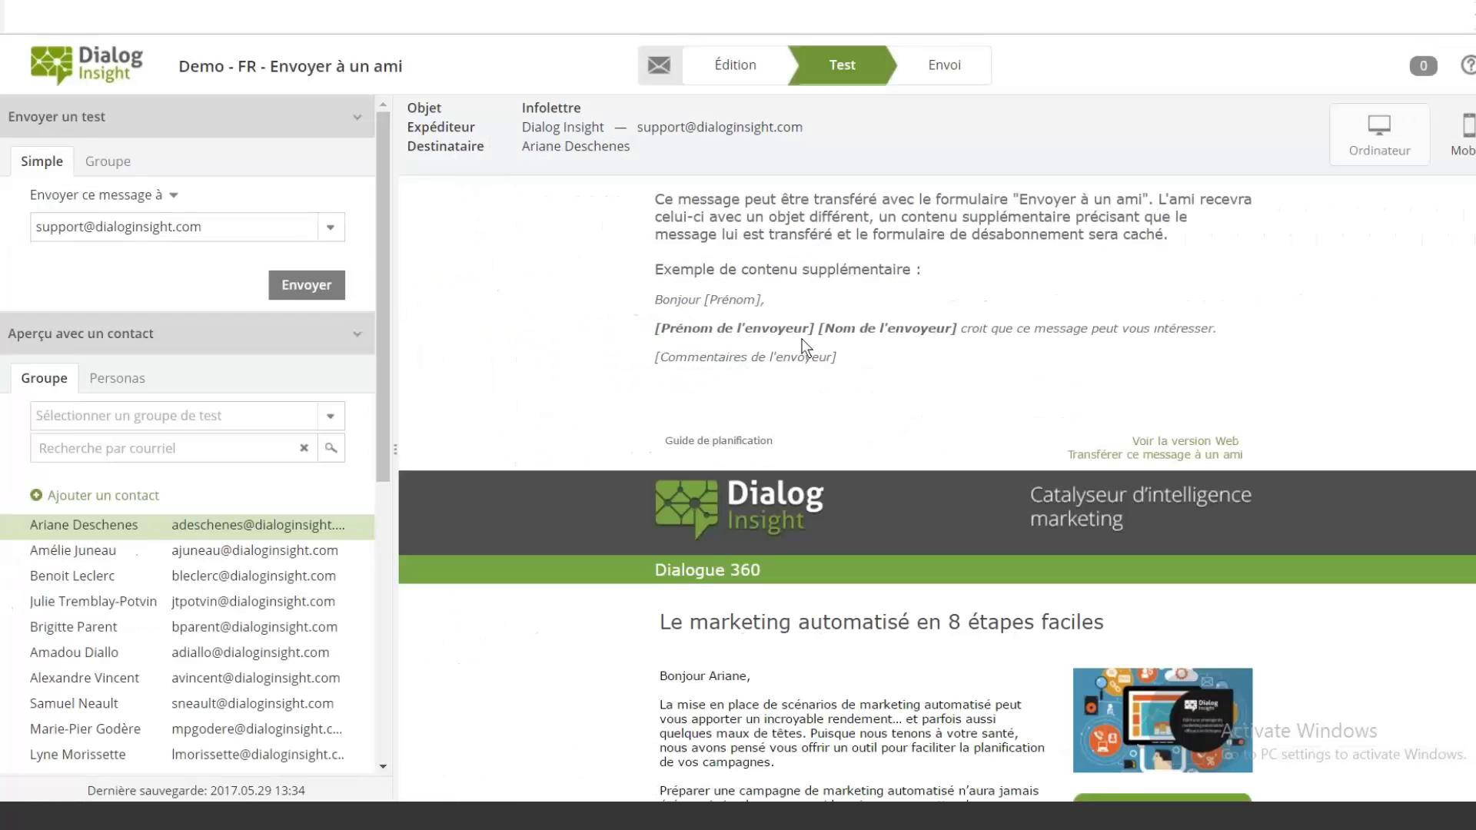
# Examine the "Transférer ce message à un ami" link and the additional content for forwarded messages in the preview.
pyautogui.moveTo(1066, 455); pyautogui.dragTo(1262, 454)
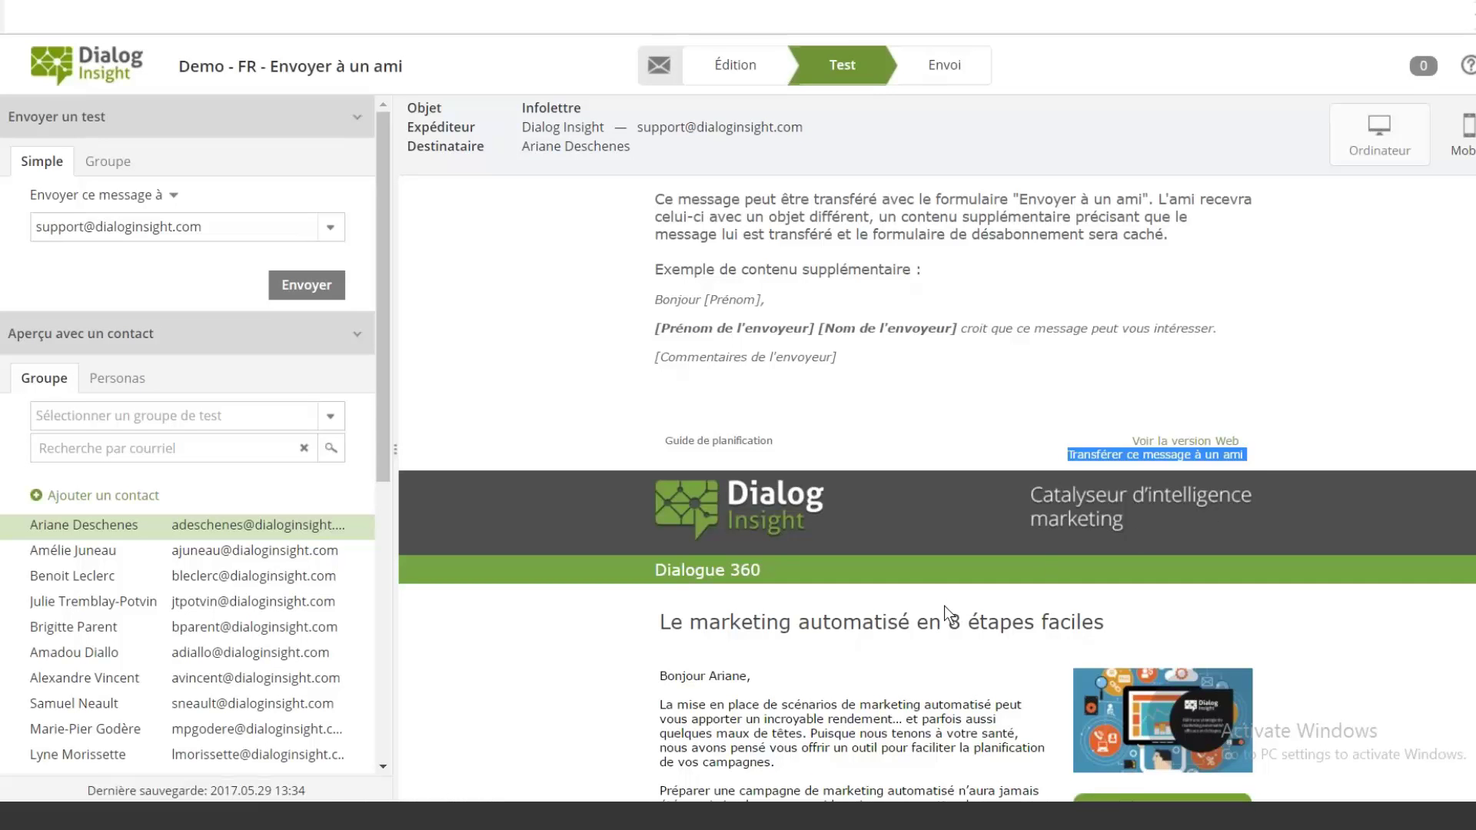
pyautogui.moveTo(655, 193); pyautogui.dragTo(841, 371)
pyautogui.click(868, 357)
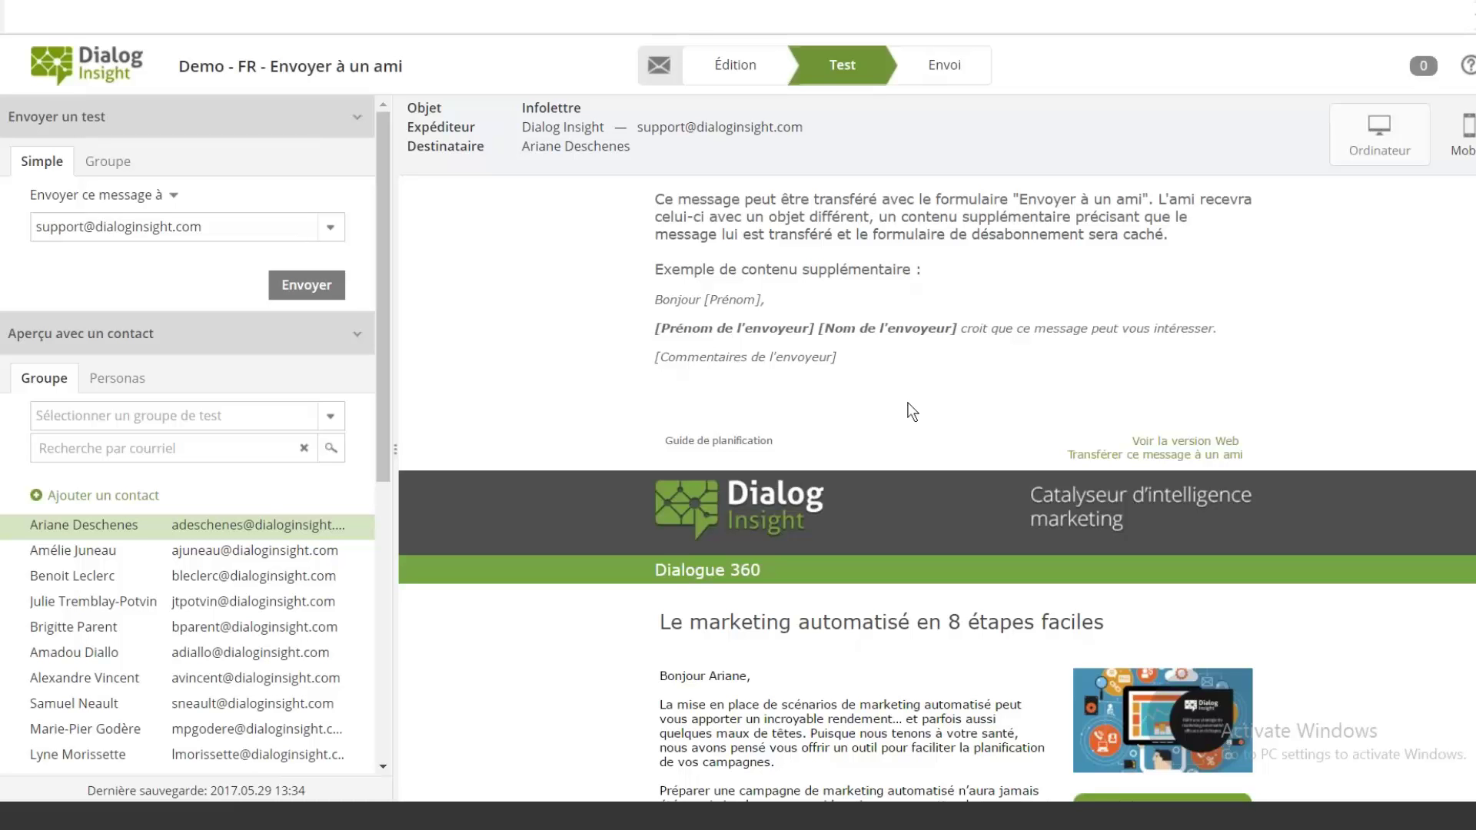
pyautogui.scroll(-4, 913, 413)
pyautogui.scroll(4, 936, 489)
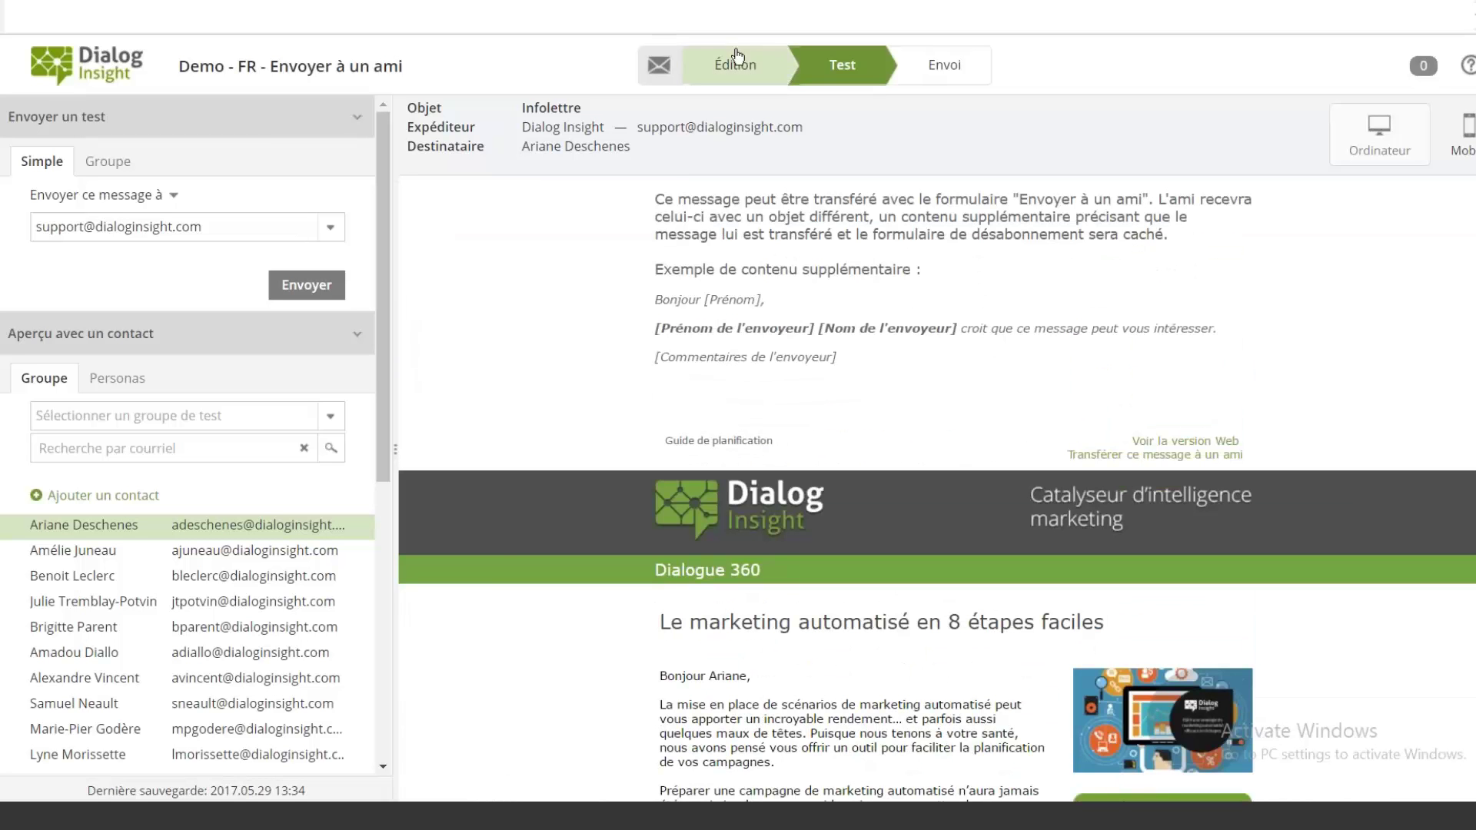
# In the message's edit view, prepare a link of type "Lien à un formulaire Envoyer à un ami" with the culture français (fr-CA).
pyautogui.click(738, 73)
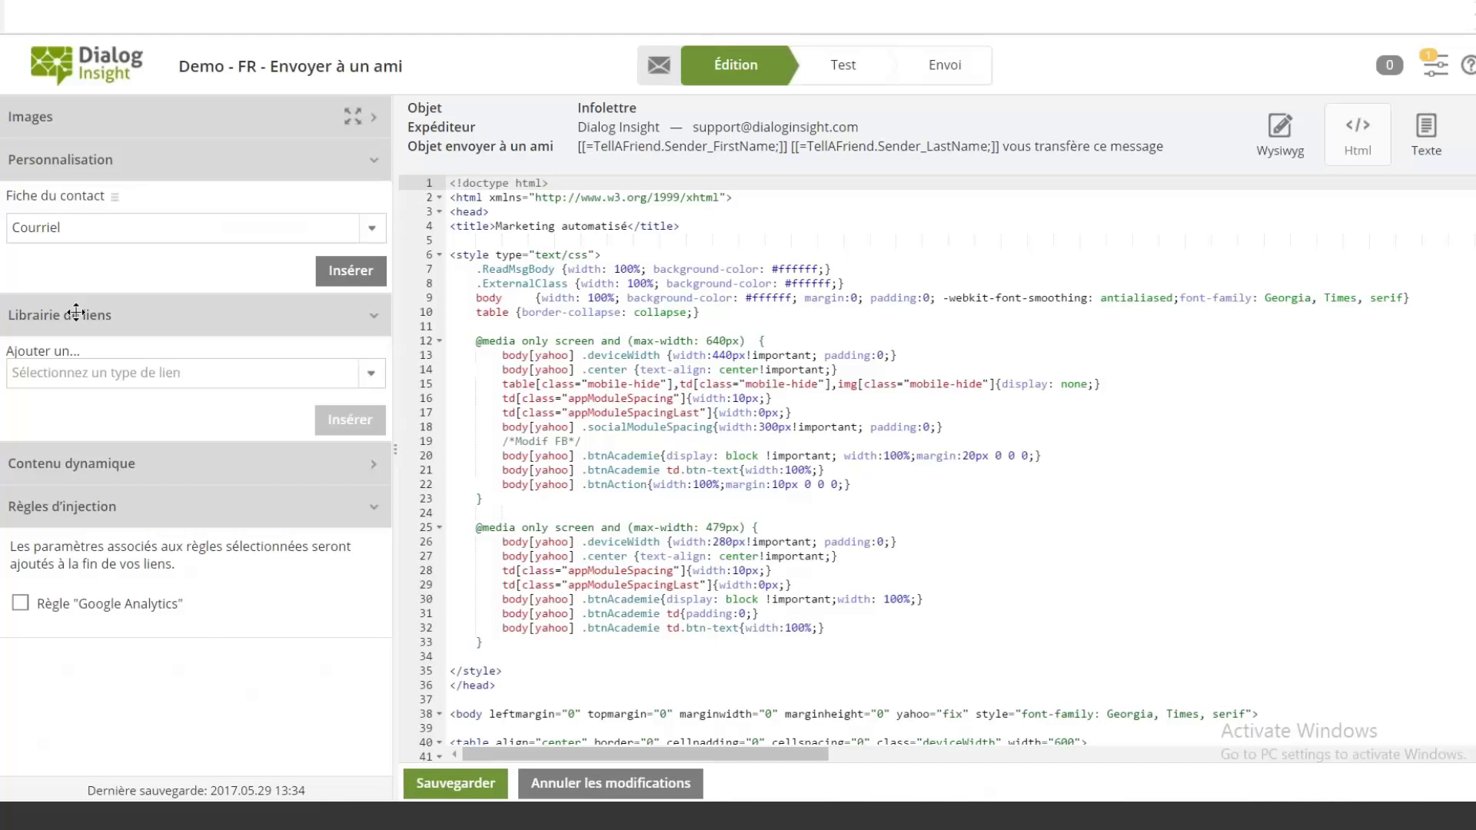
pyautogui.click(108, 375)
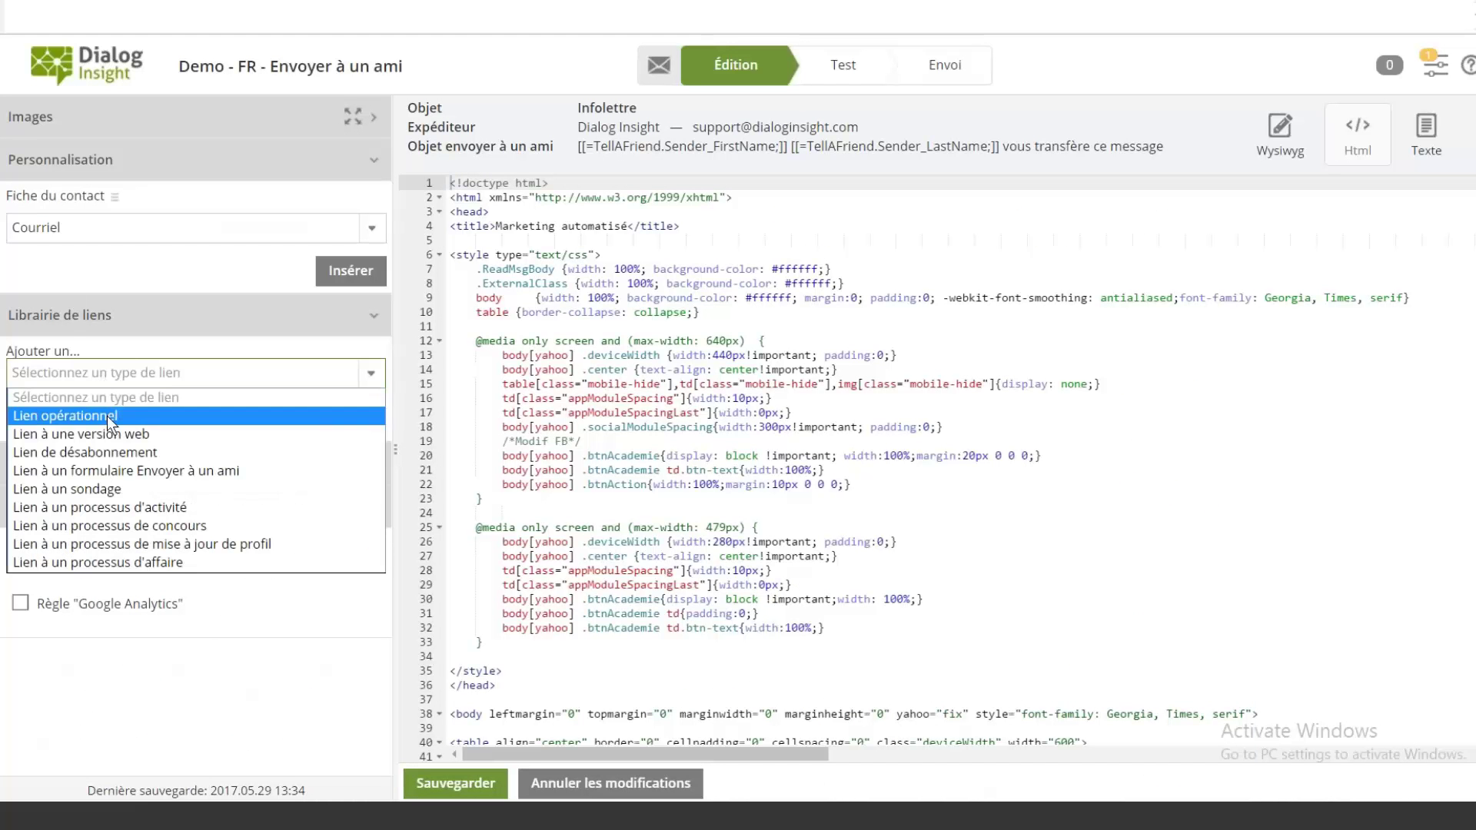
pyautogui.click(112, 471)
pyautogui.click(122, 436)
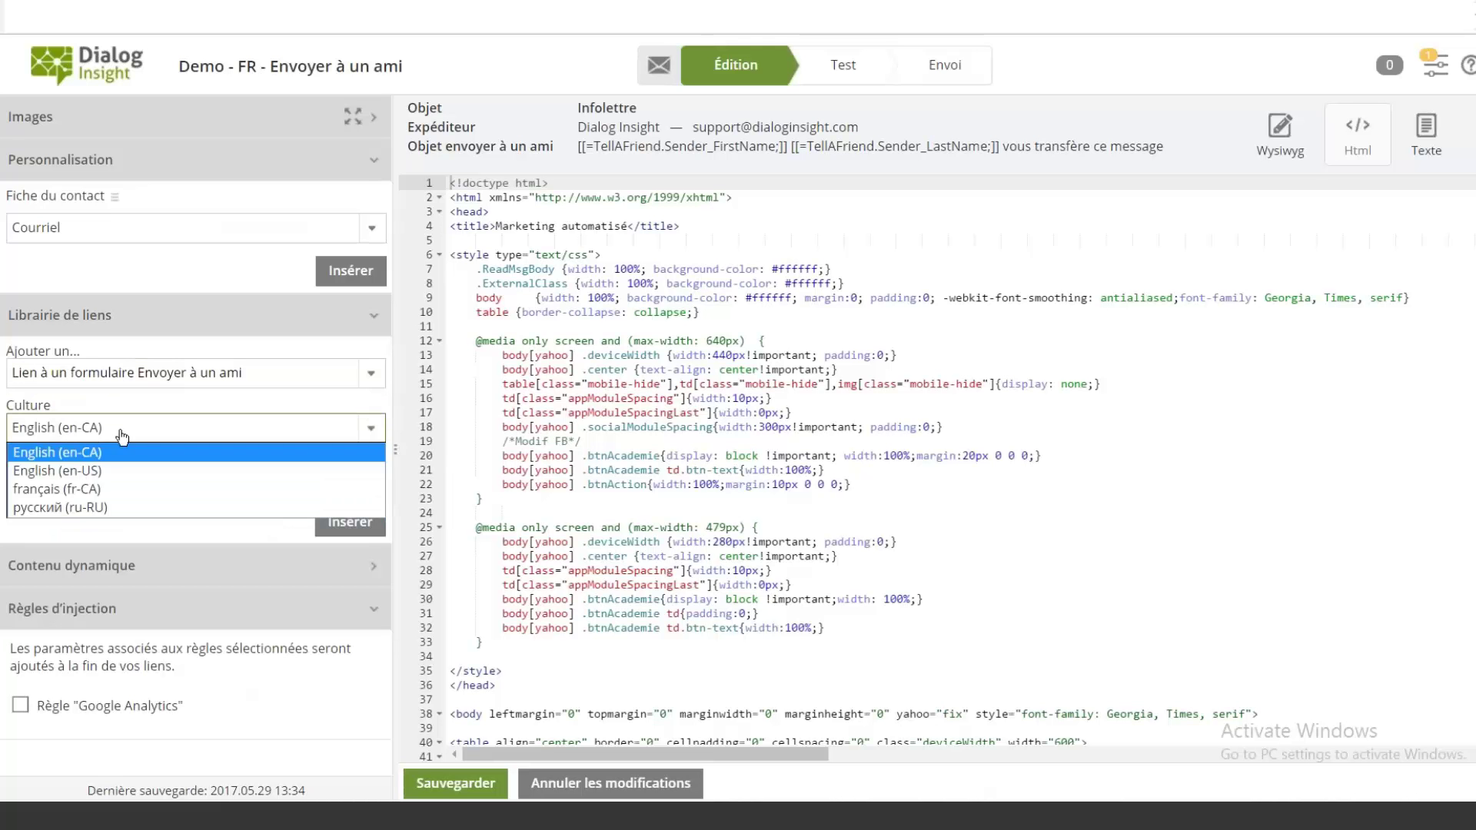
pyautogui.click(100, 488)
pyautogui.click(127, 485)
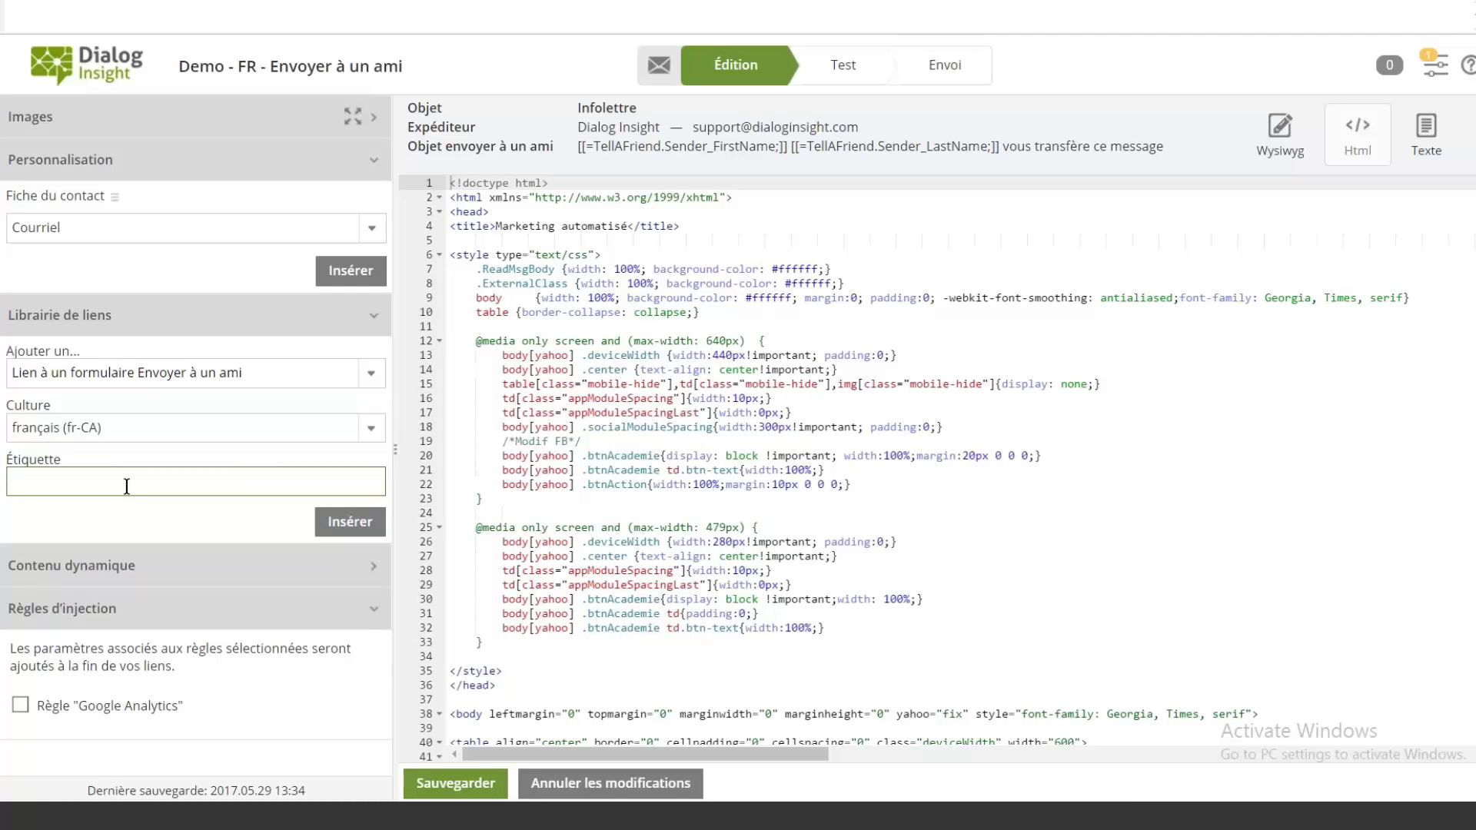
# Add blank lines below the opening body tag in the message's HTML source.
pyautogui.click(490, 699)
pyautogui.scroll(-2, 494, 704)
pyautogui.scroll(-2, 495, 705)
pyautogui.click(500, 578)
pyautogui.press('Return')
pyautogui.press('Return')
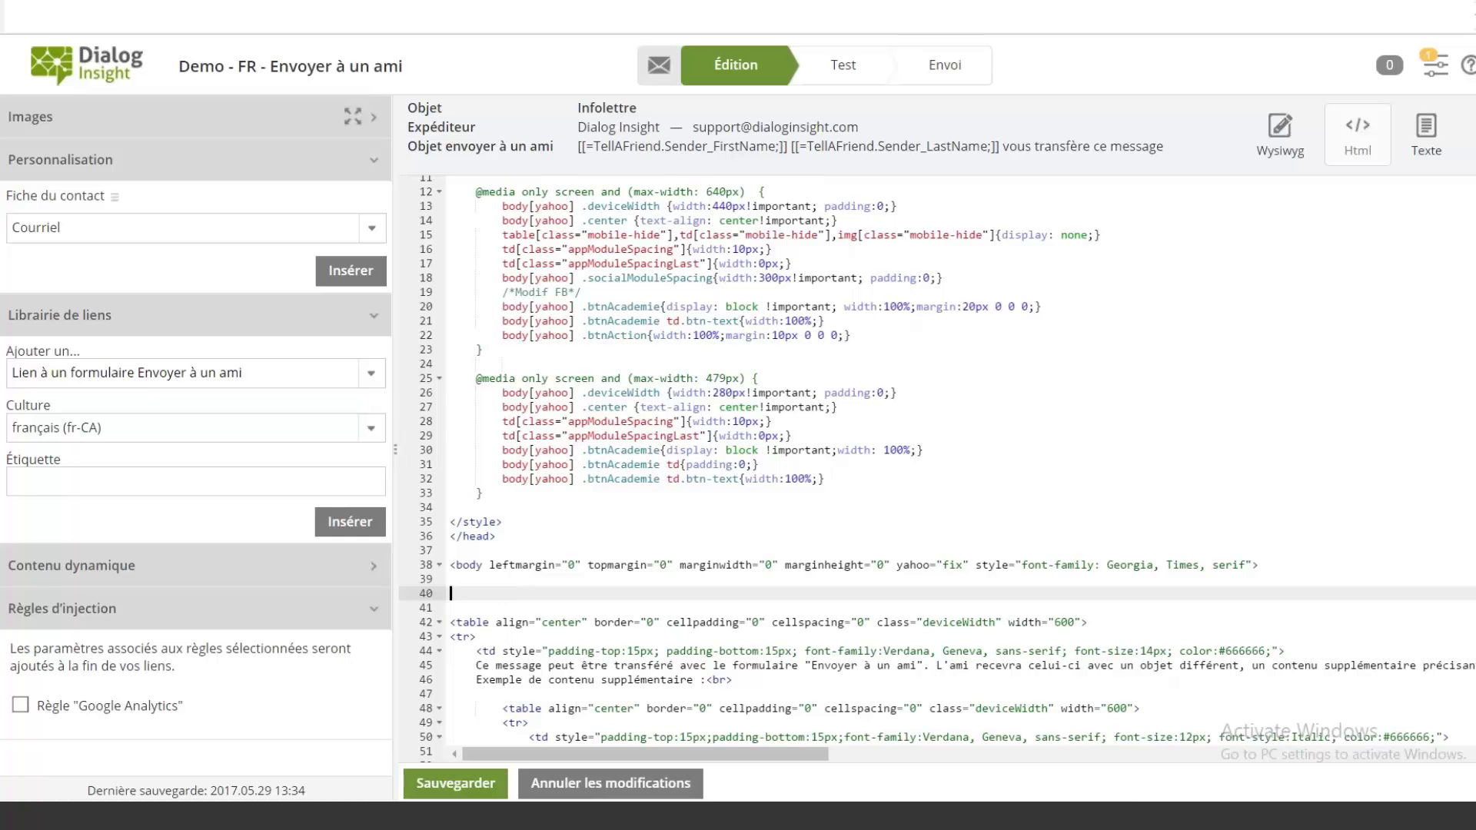
# Return to the message's test preview and highlight the explanatory text and example of additional content for forwarded messages.
pyautogui.click(844, 65)
pyautogui.click(720, 350)
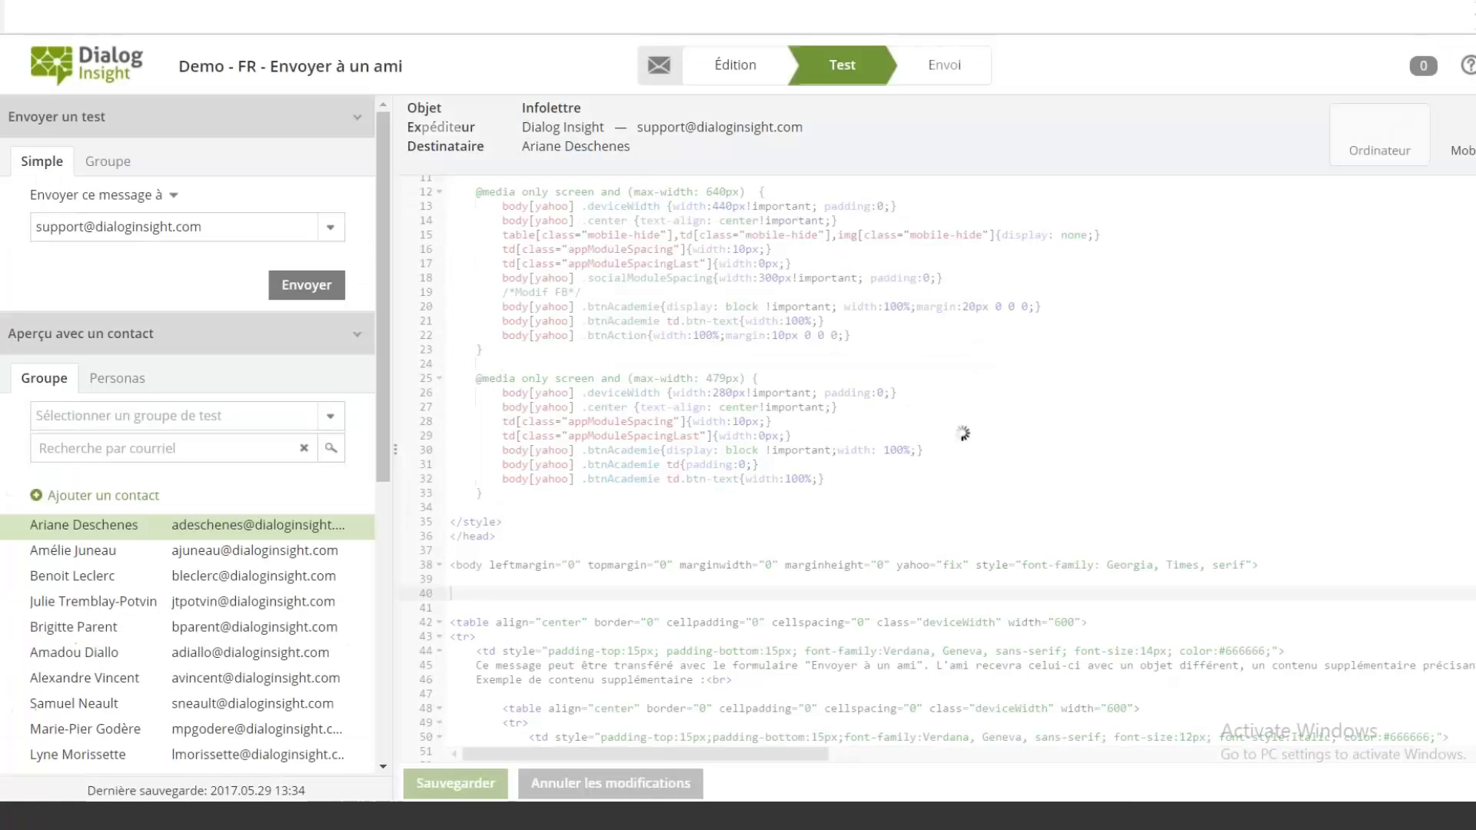
pyautogui.moveTo(655, 196); pyautogui.dragTo(876, 386)
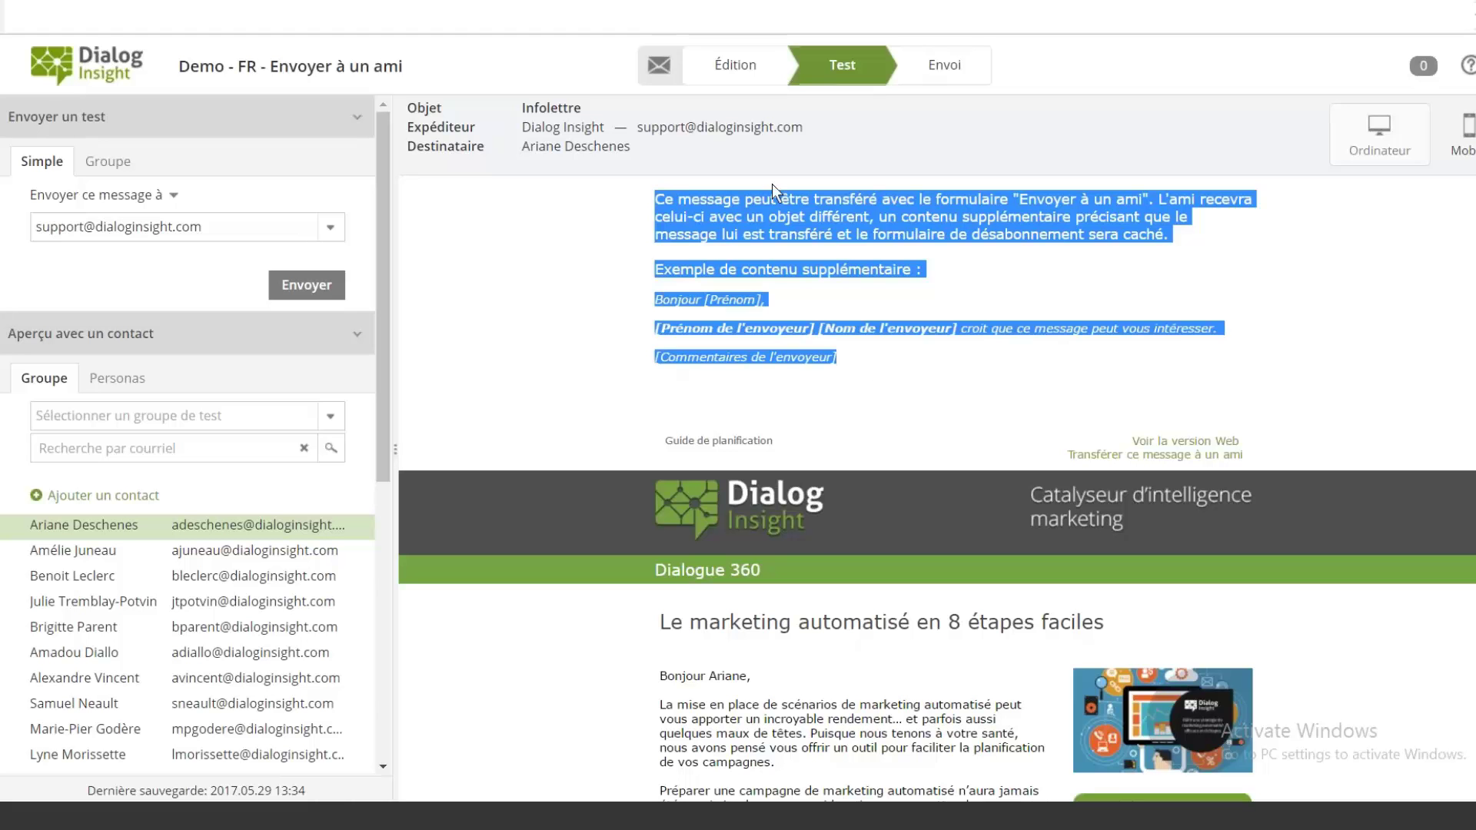
# Leave the message and open the "Envoyer à un ami" settings among the other process forms.
pyautogui.click(661, 75)
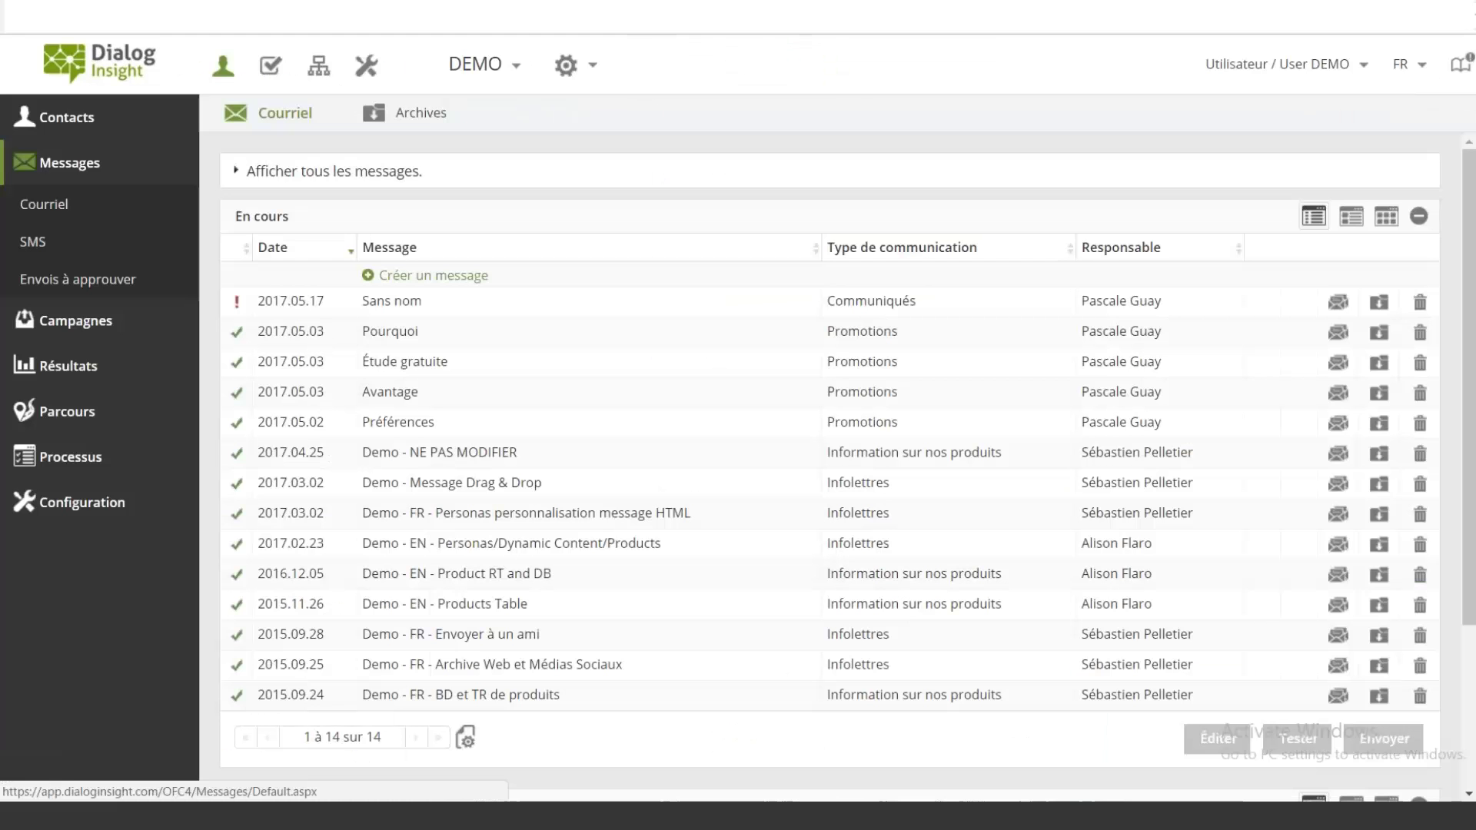
pyautogui.click(68, 462)
pyautogui.click(88, 612)
pyautogui.click(282, 310)
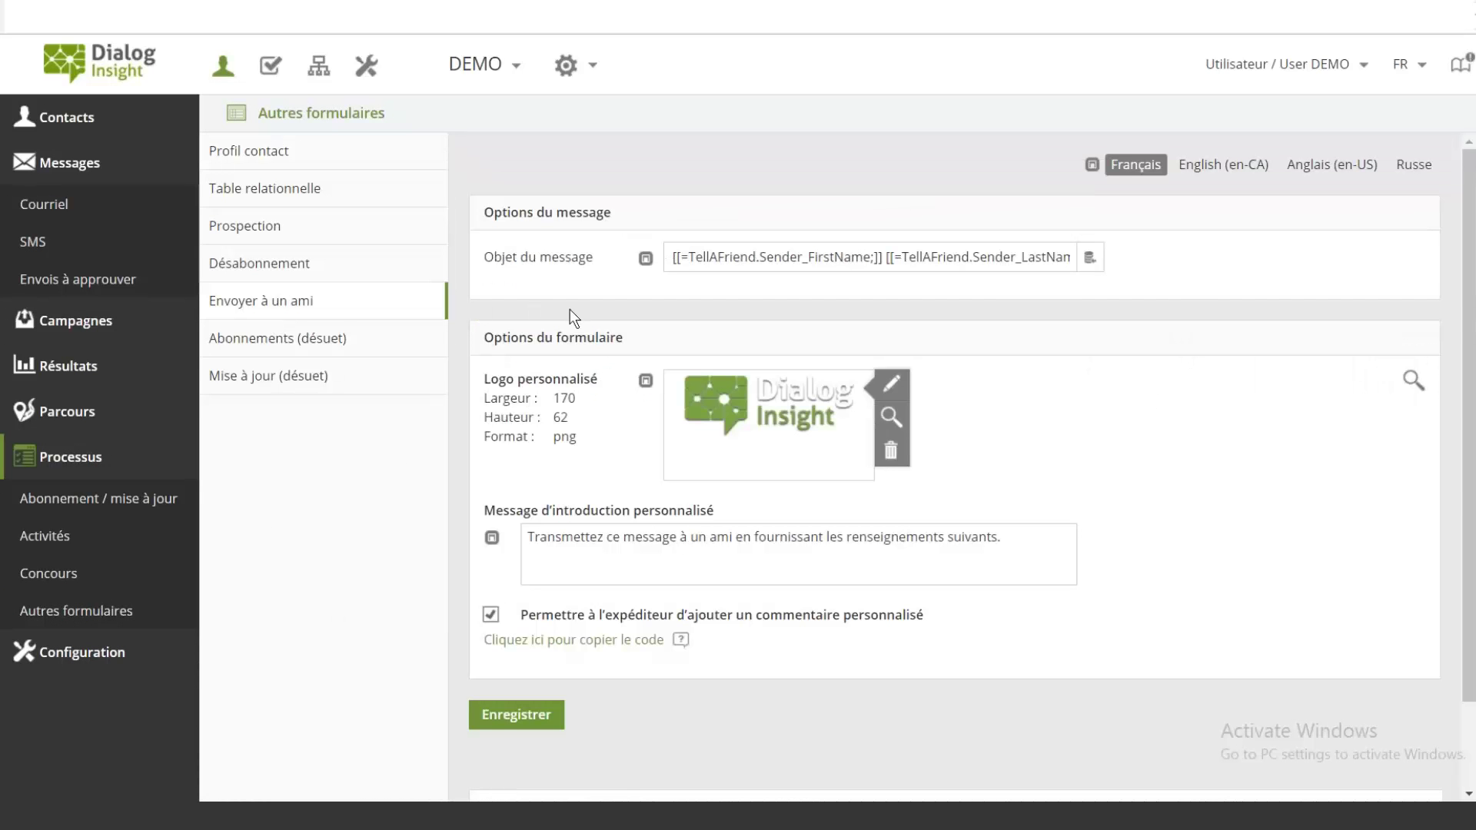
# Preview the "Envoyer à un ami" form and its confirmation page, and close the preview.
pyautogui.click(1413, 380)
pyautogui.scroll(-3, 1040, 286)
pyautogui.scroll(3, 1040, 286)
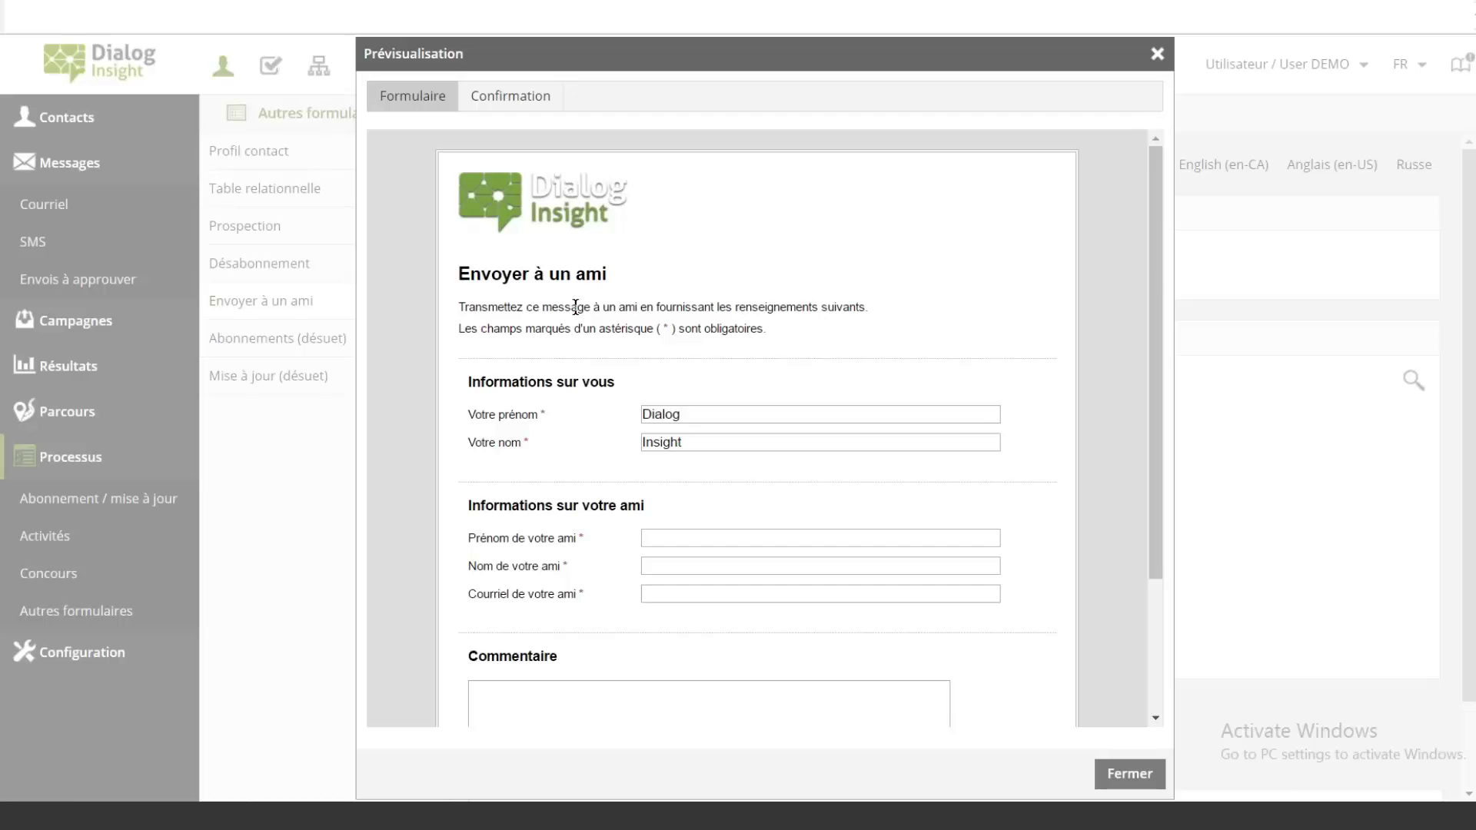
pyautogui.scroll(-3, 700, 621)
pyautogui.scroll(3, 956, 506)
pyautogui.click(511, 96)
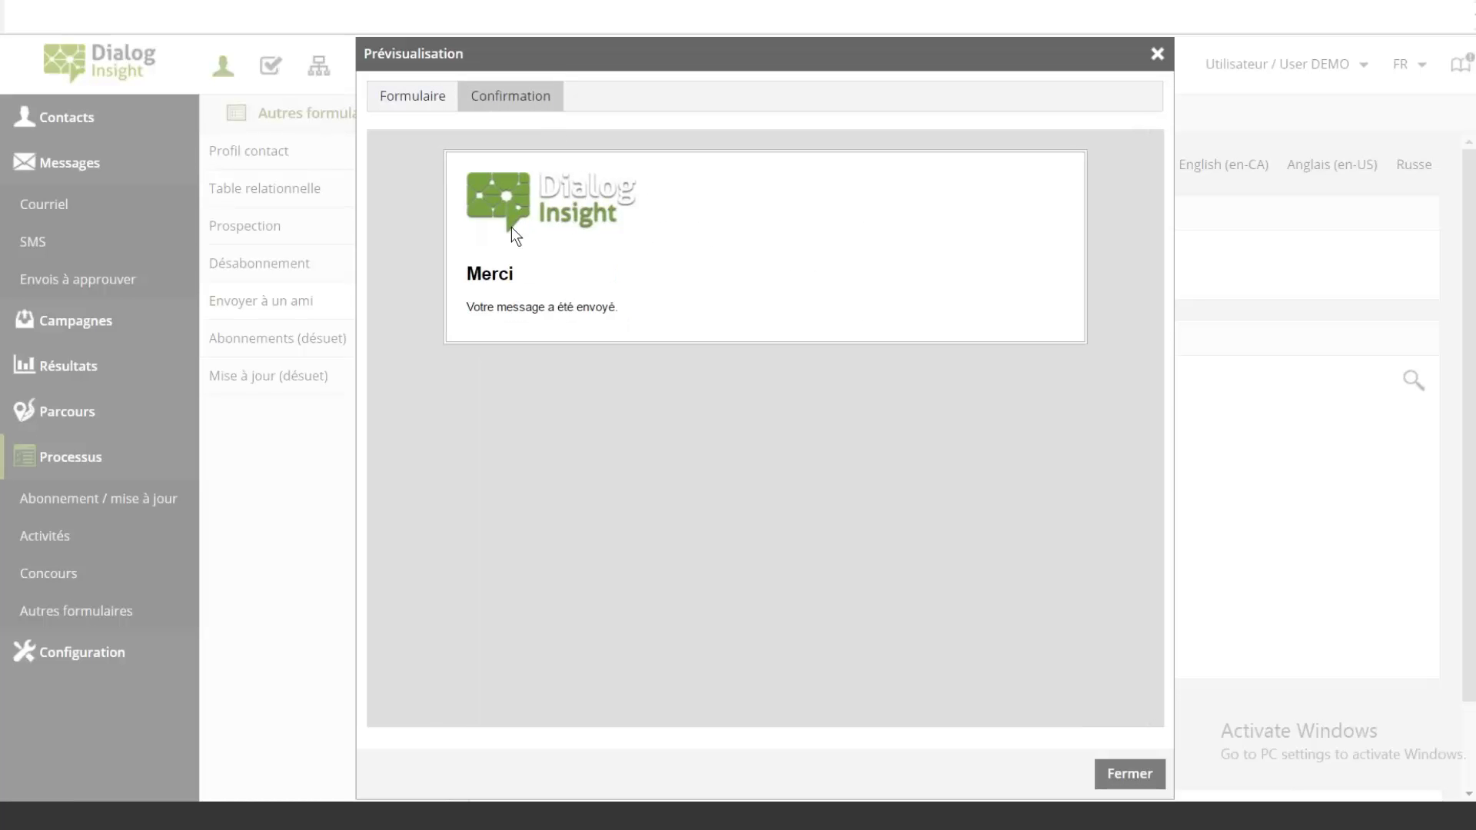
pyautogui.click(1153, 767)
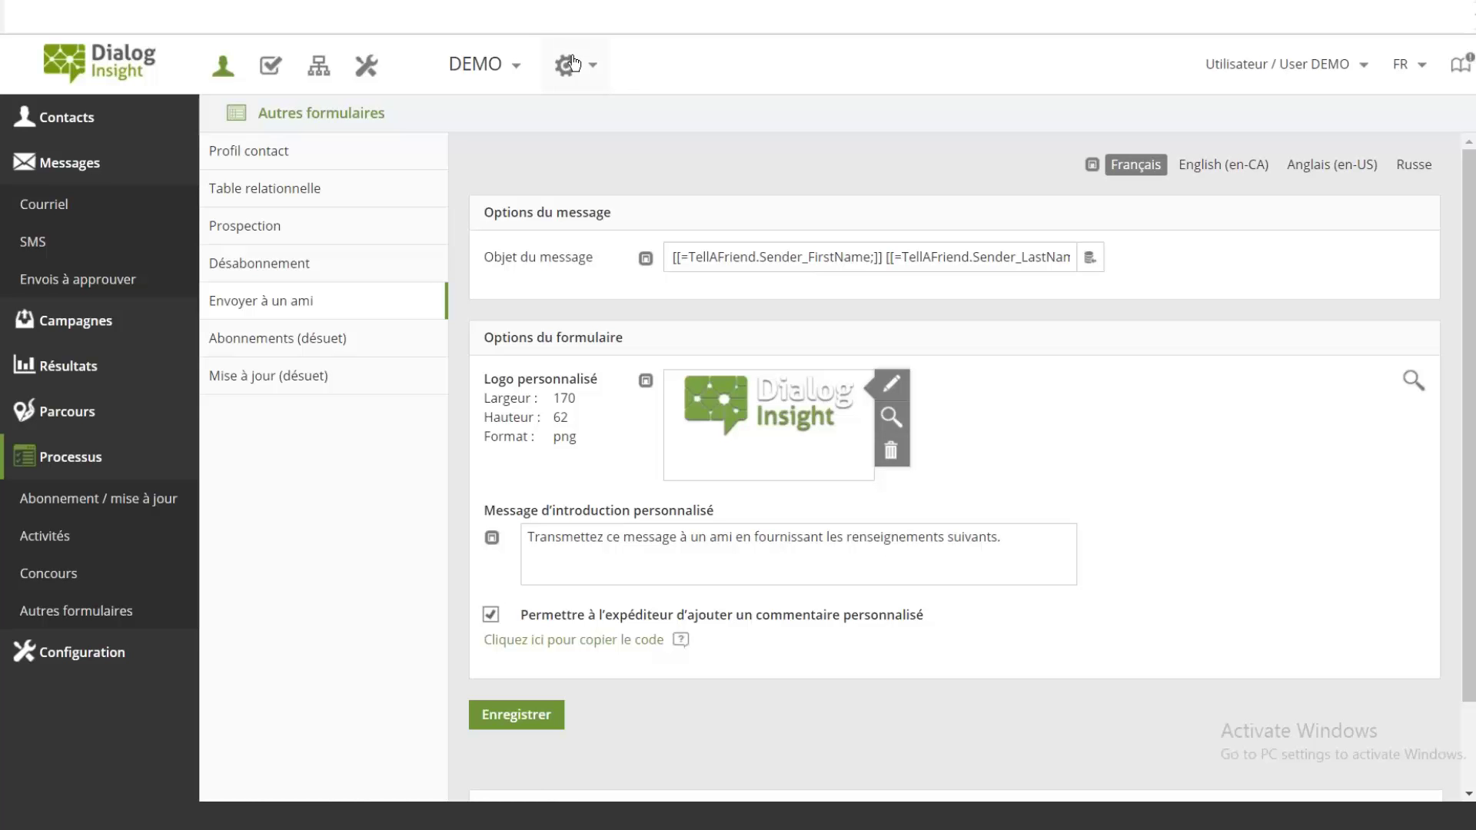
# Go back to the e-mail messages and open "Demo - Message Drag & Drop" for editing.
pyautogui.click(100, 206)
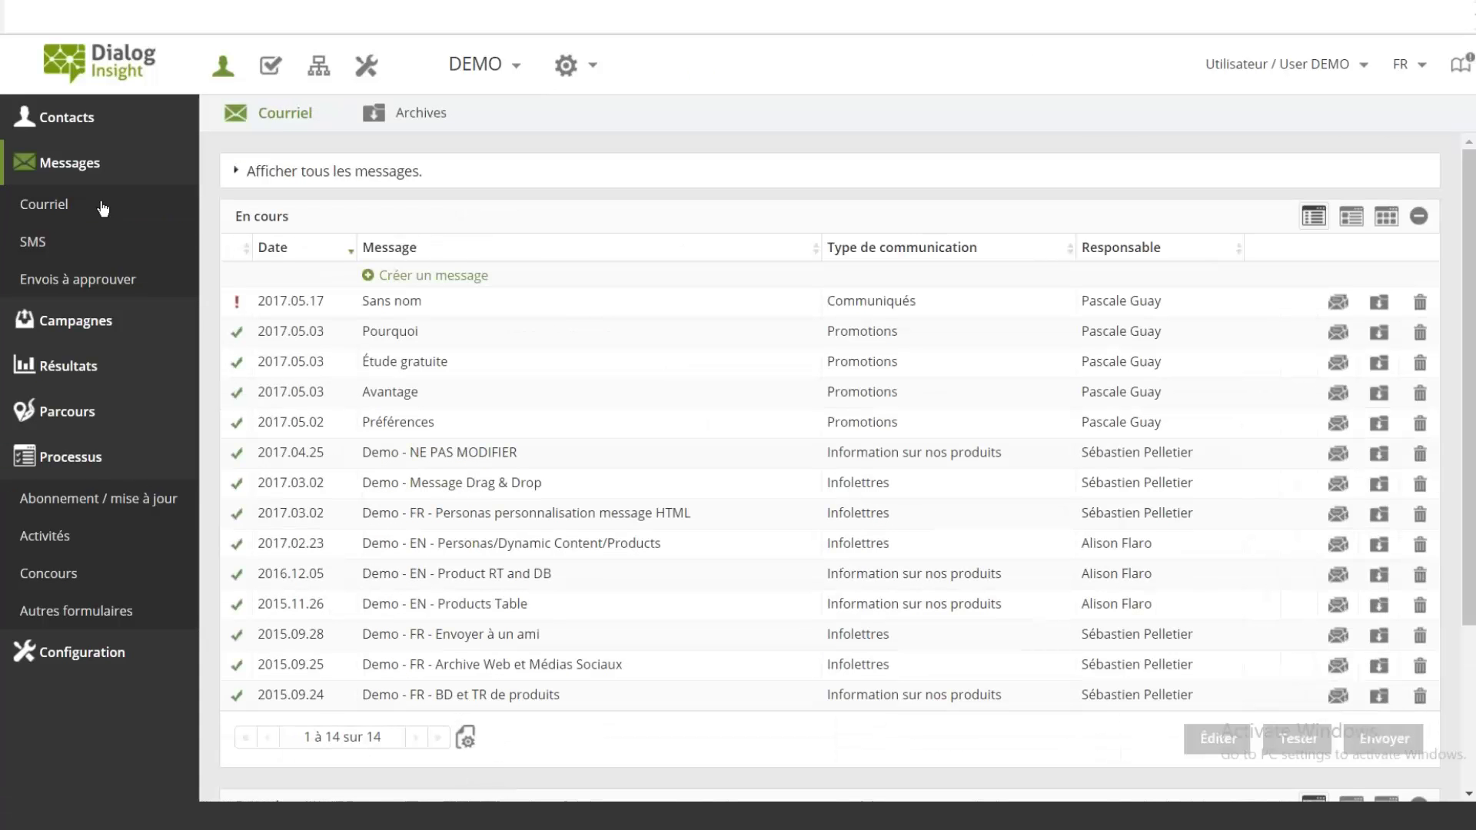
pyautogui.doubleClick(542, 635)
pyautogui.click(561, 487)
pyautogui.doubleClick(560, 488)
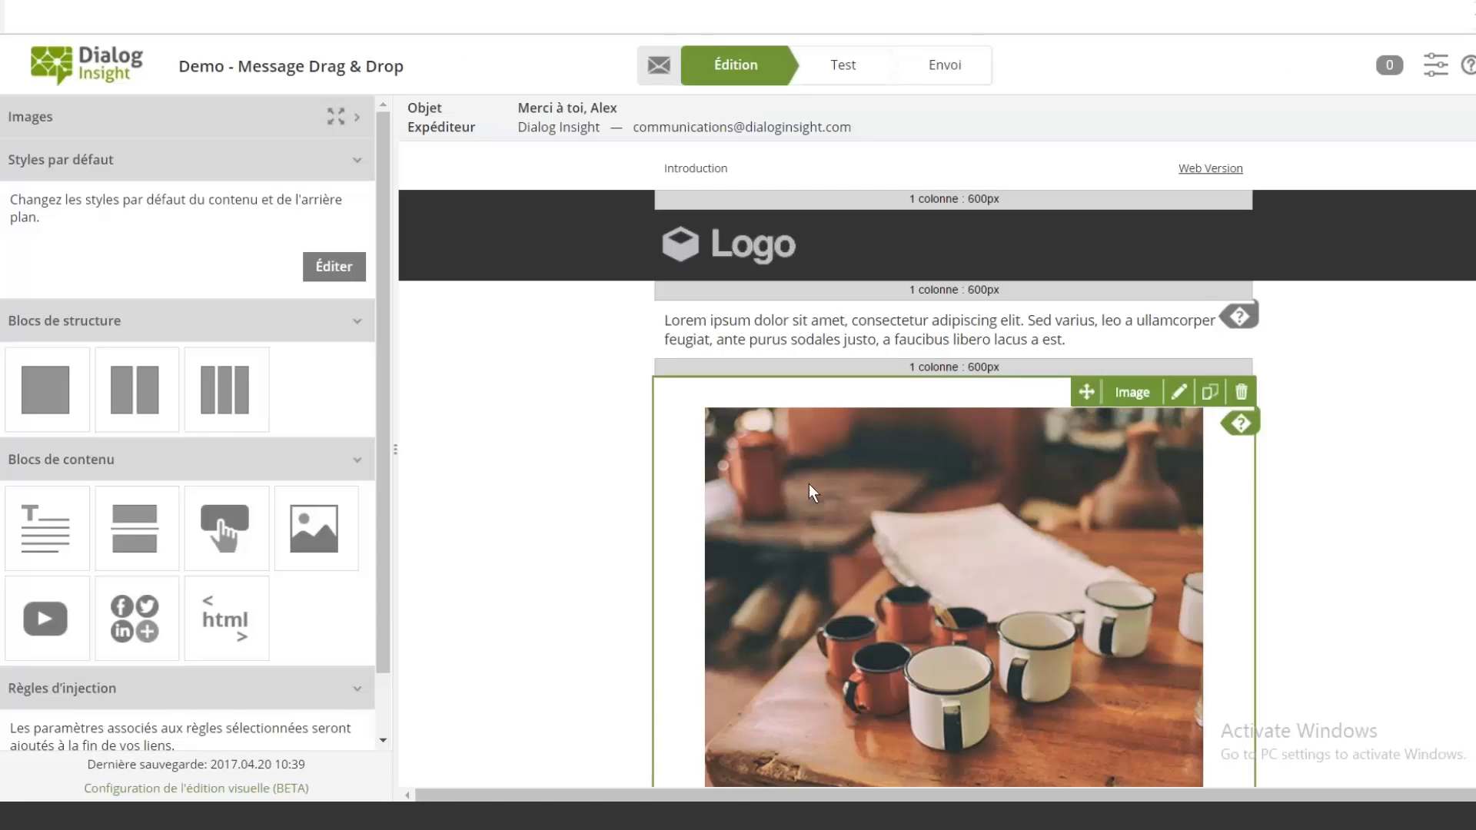
# Open the text block below the logo and add "Bonjour" on its own line before the Lorem ipsum text.
pyautogui.moveTo(901, 320)
pyautogui.moveTo(674, 339)
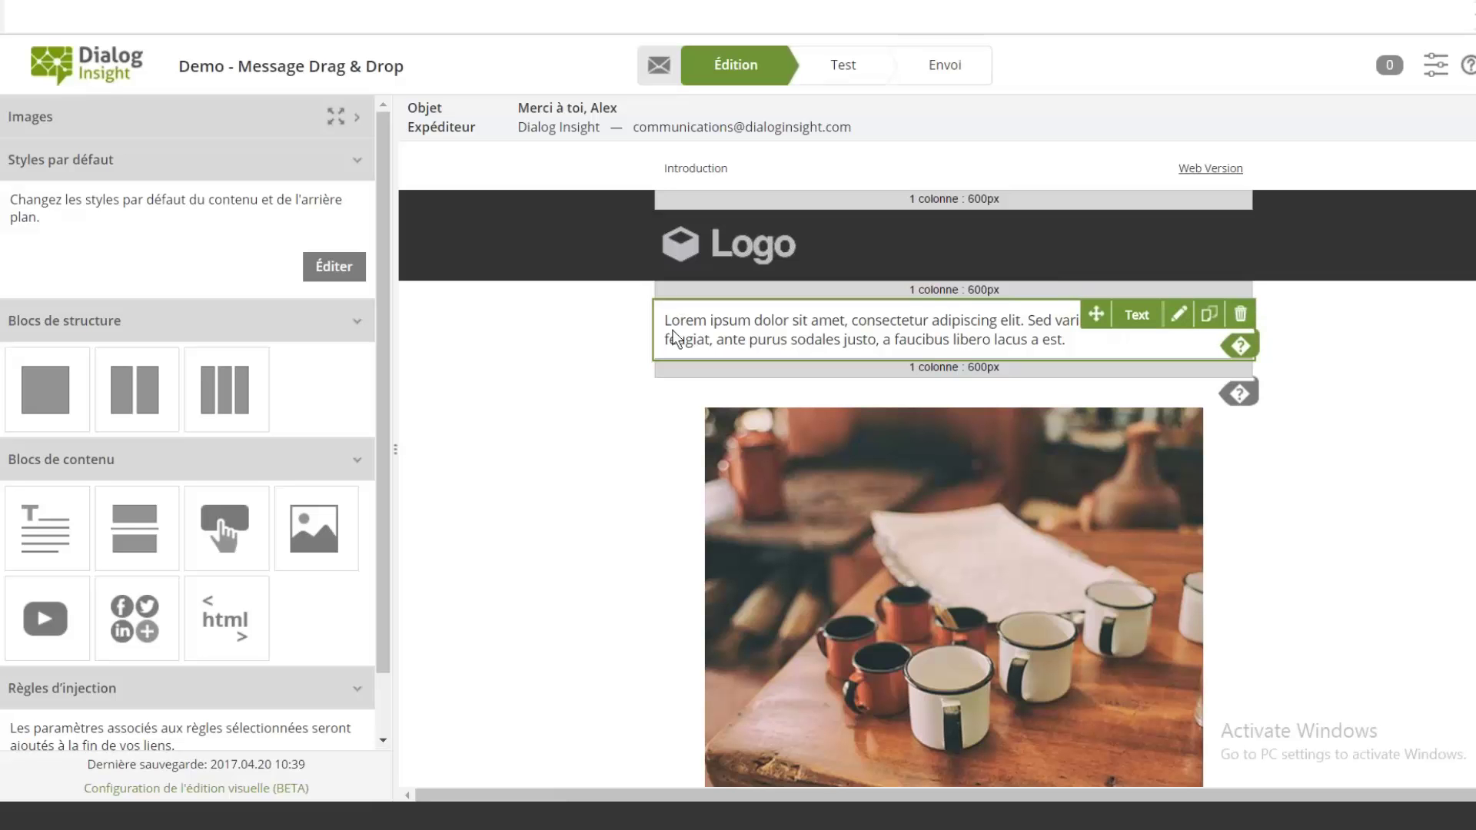
pyautogui.click(766, 341)
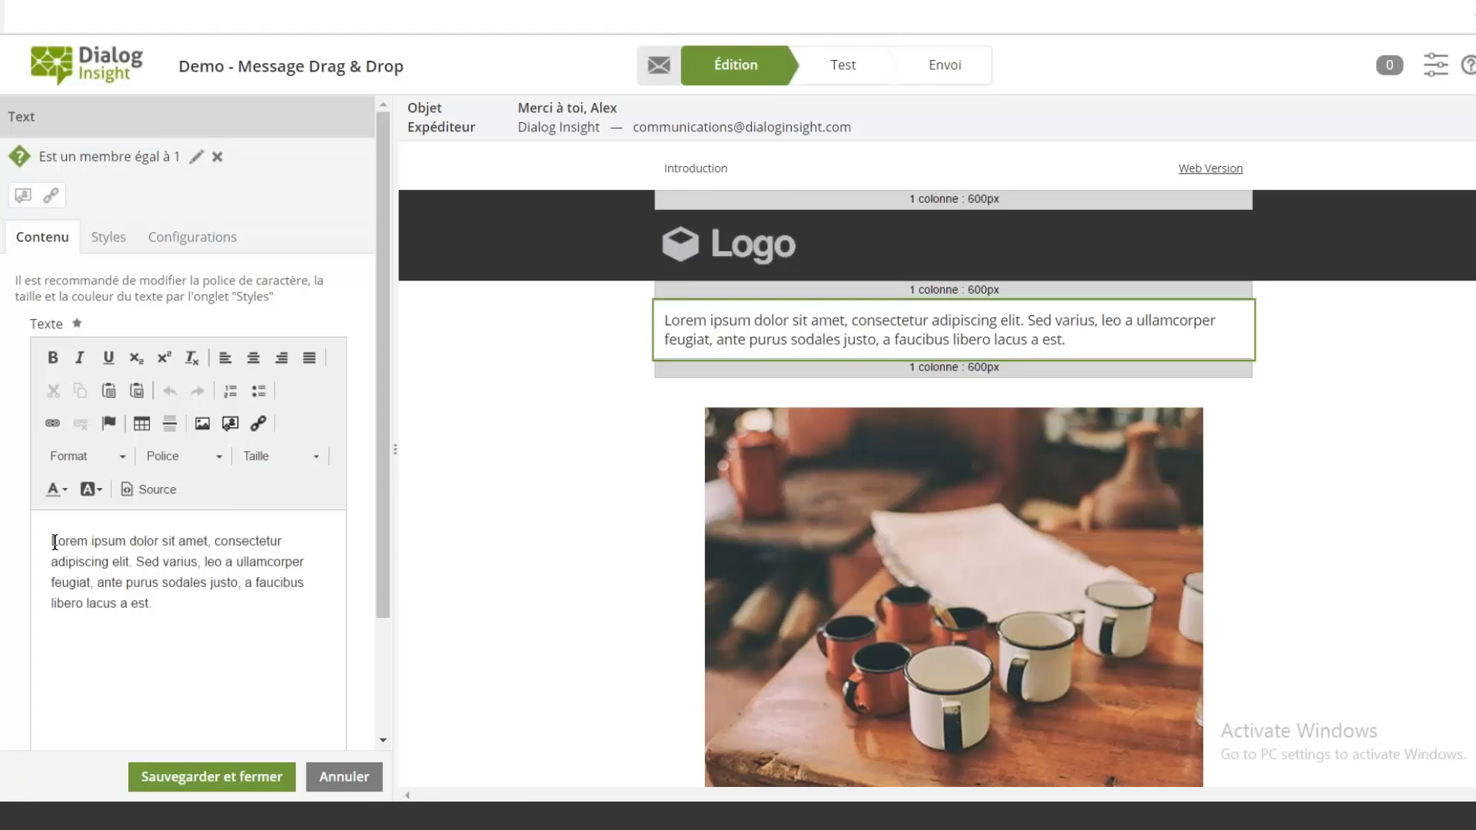
pyautogui.write('Bonjour')
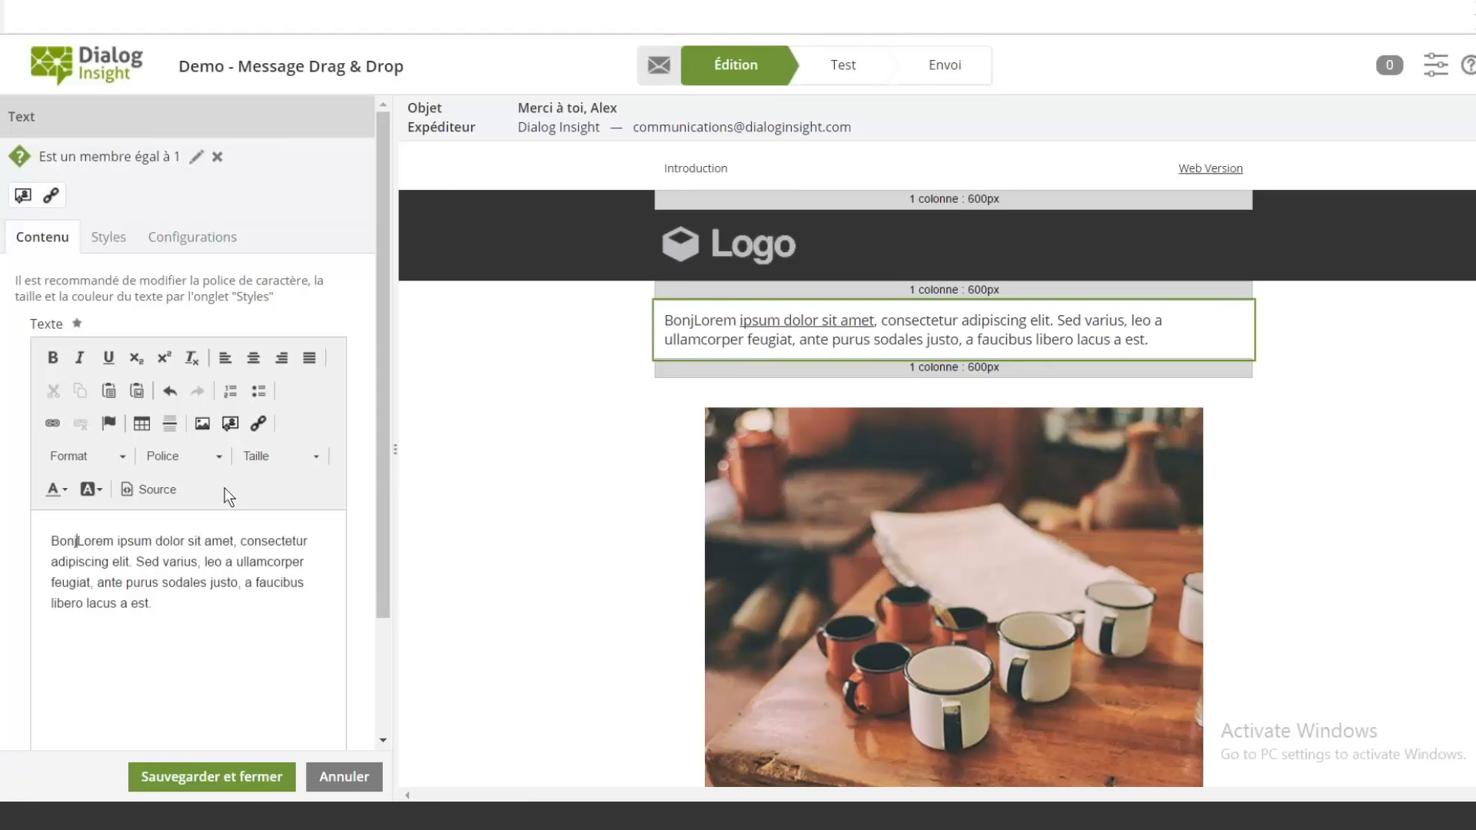
pyautogui.press('Return')
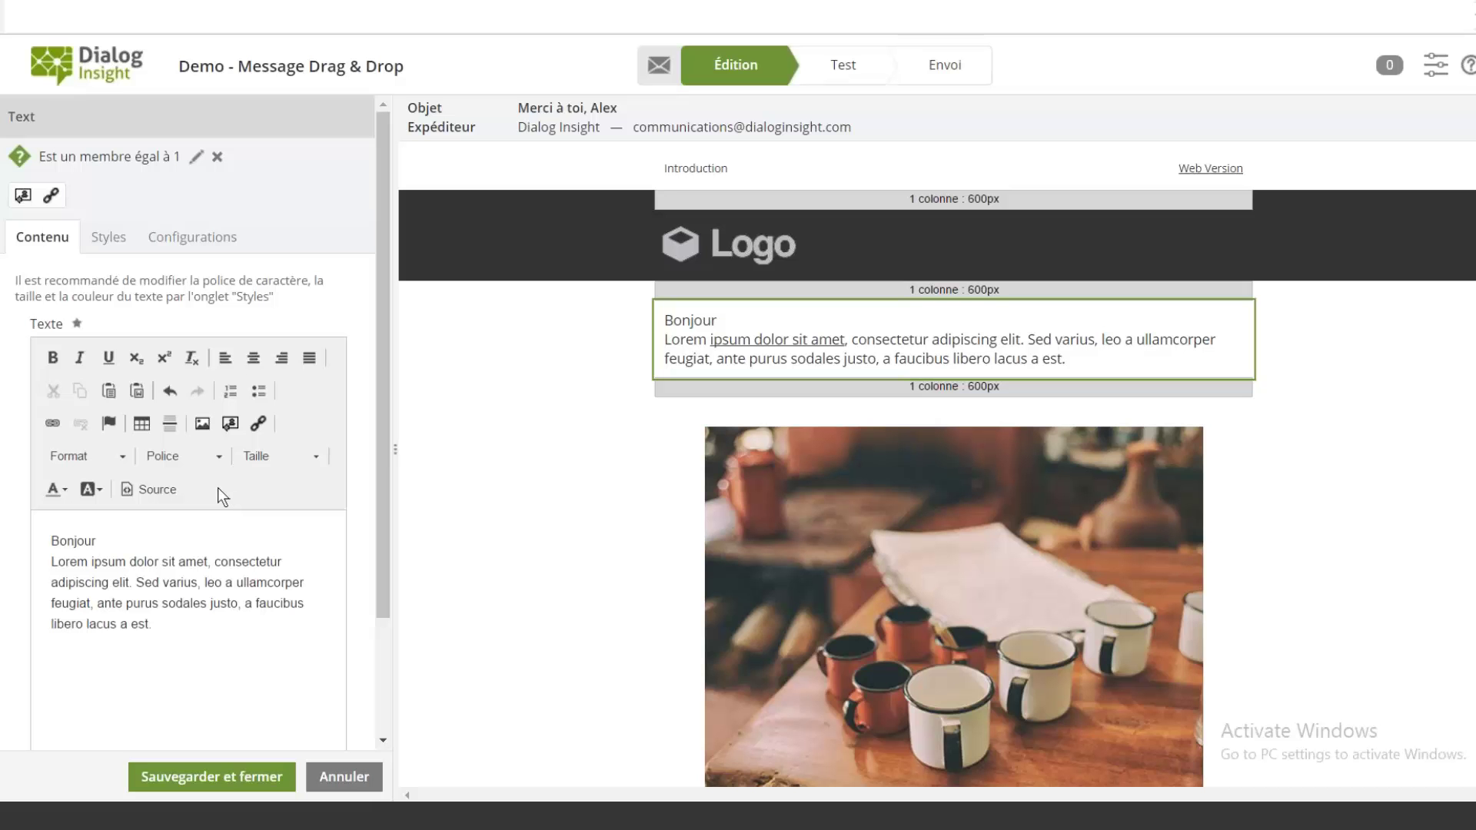
# Insert the contact's Prénom field after "Bonjour", followed by a comma and an empty line.
pyautogui.click(232, 427)
pyautogui.click(716, 320)
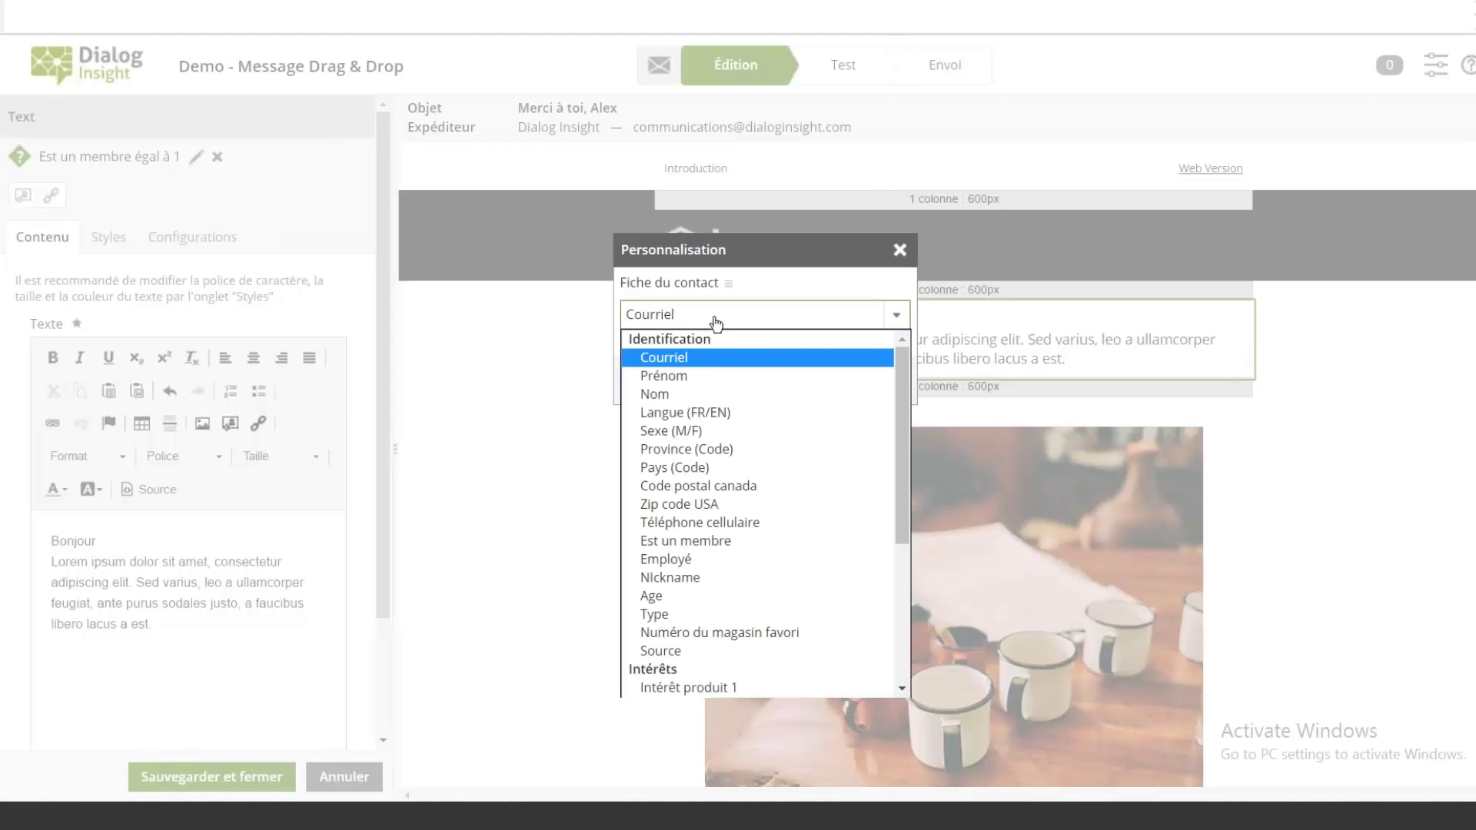
pyautogui.click(689, 376)
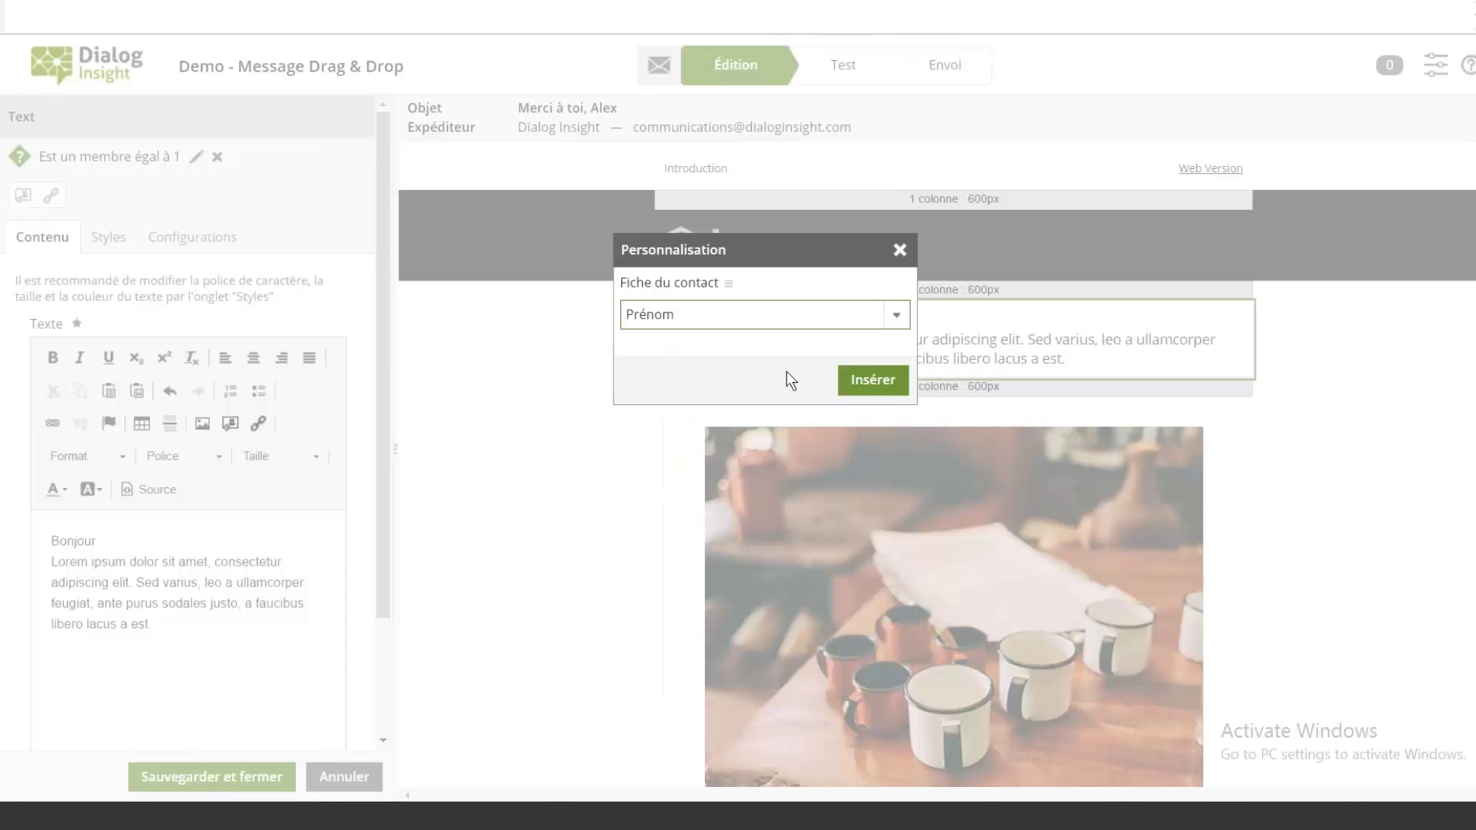
pyautogui.click(883, 383)
pyautogui.write(',')
pyautogui.press('Return')
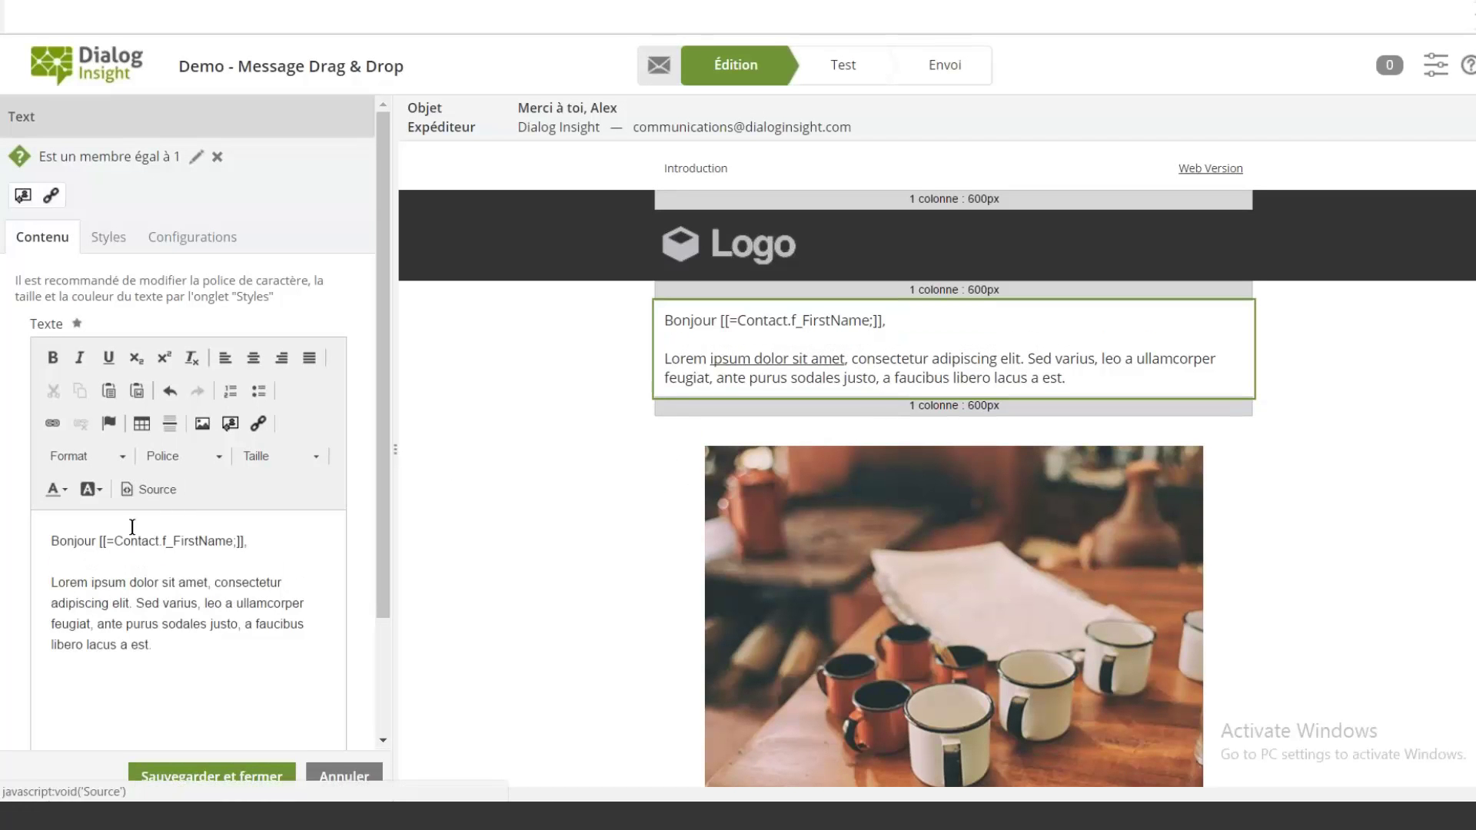
pyautogui.scroll(-1, 134, 441)
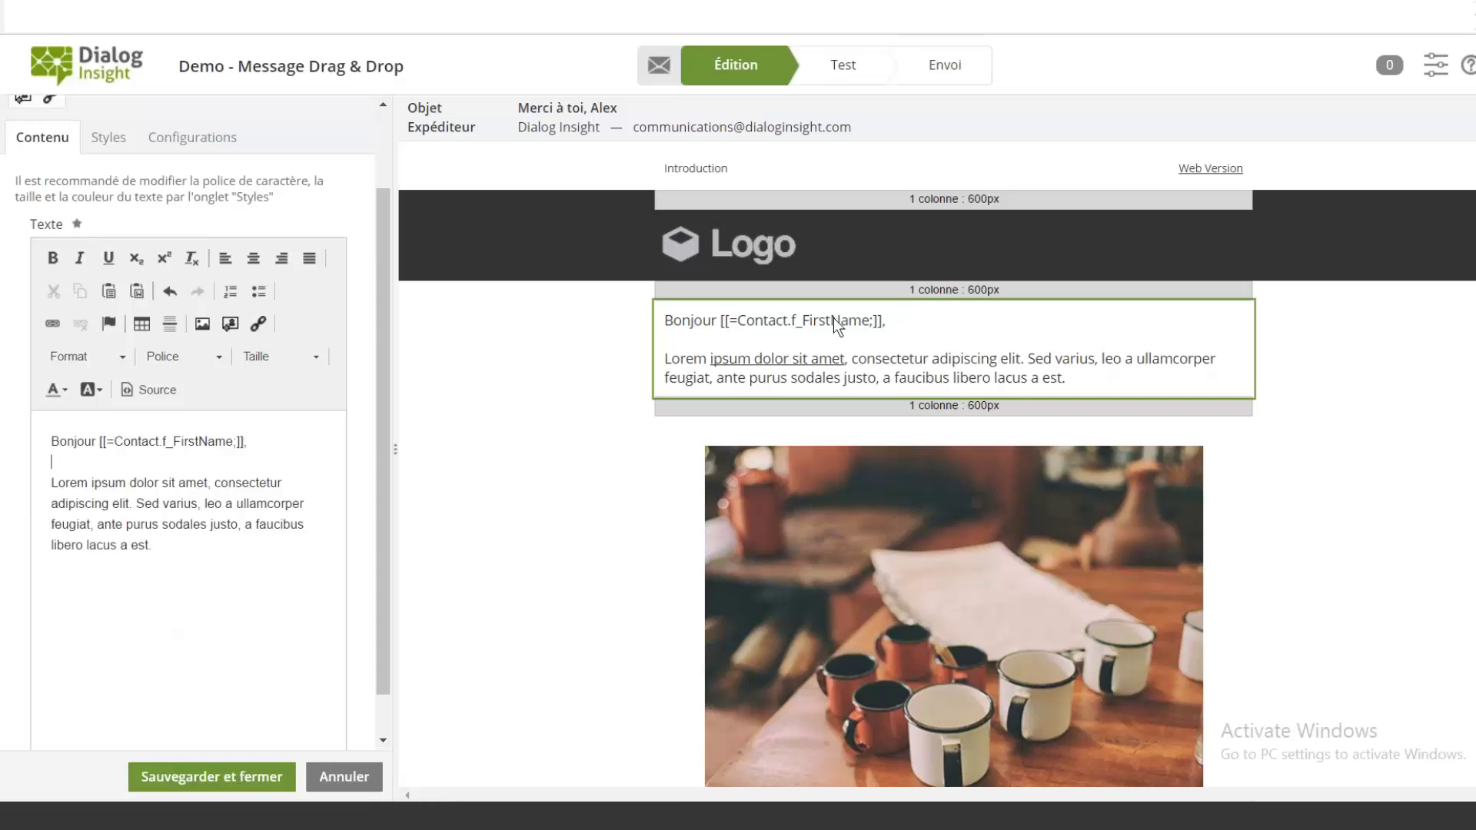
pyautogui.click(201, 788)
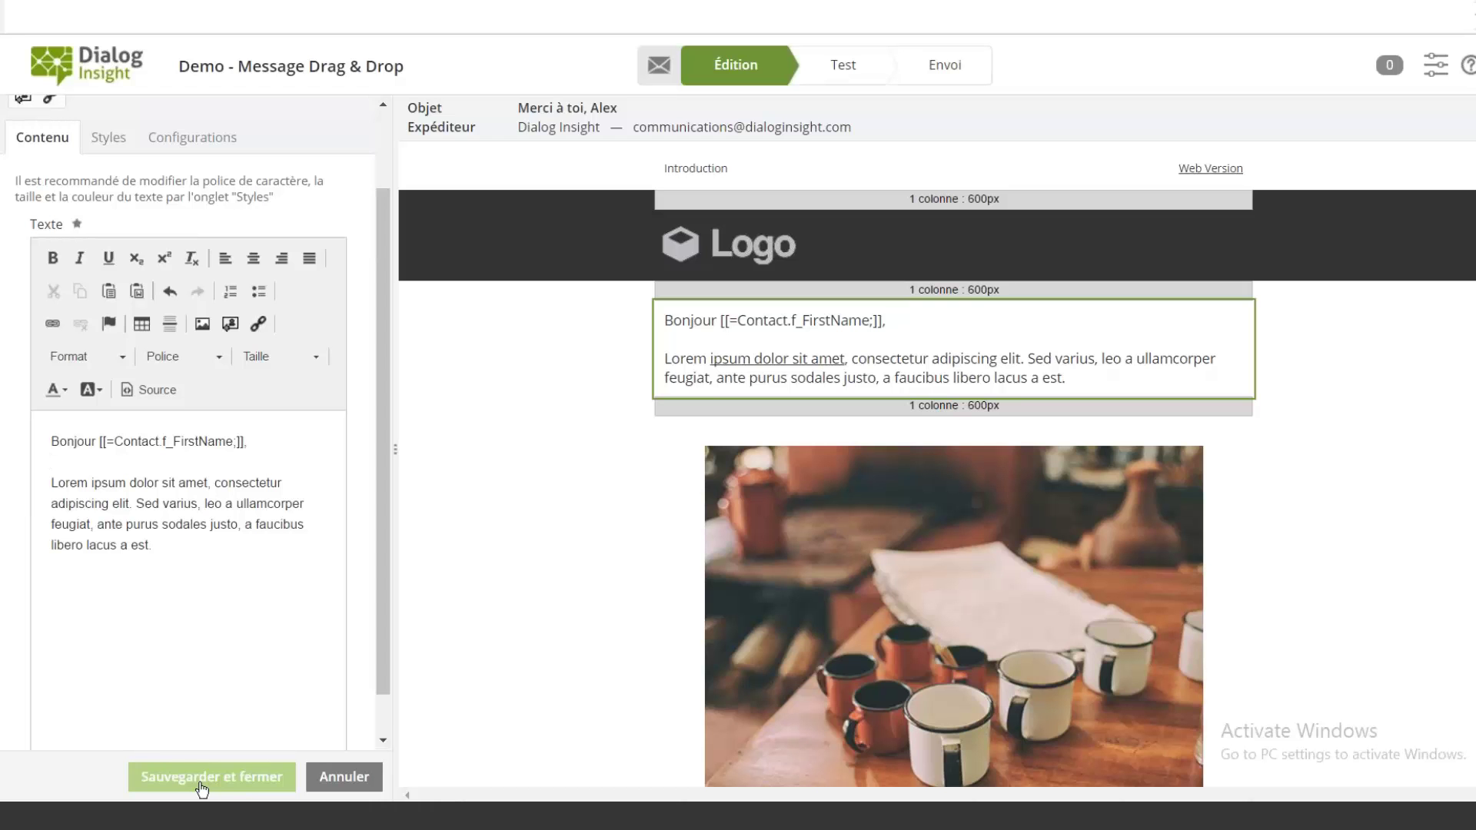
# Examine the contact fields available for personalization, and close the personalization dialog.
pyautogui.click(230, 324)
pyautogui.click(686, 324)
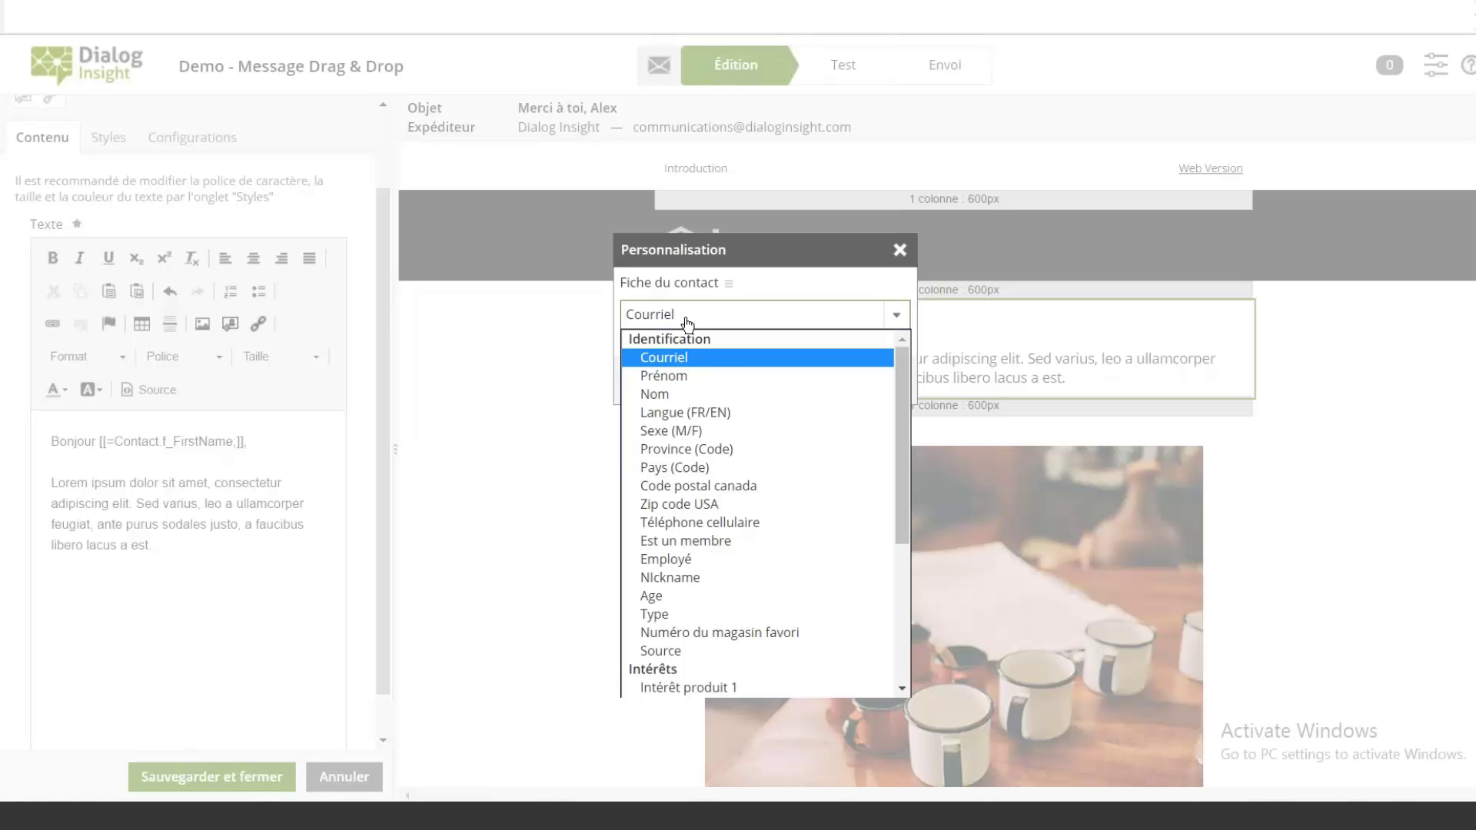
pyautogui.scroll(-5, 708, 413)
pyautogui.scroll(5, 708, 417)
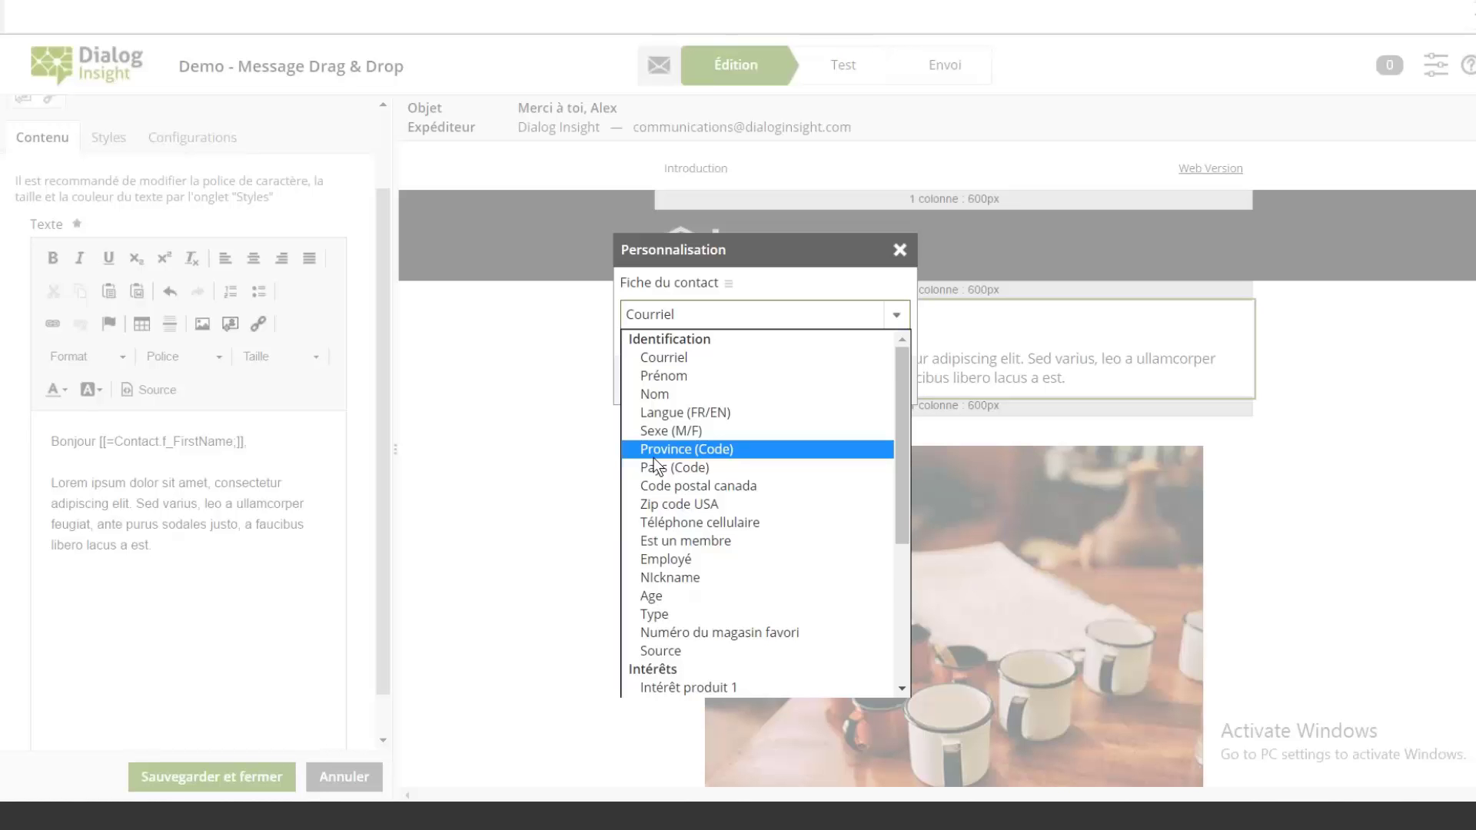
pyautogui.click(664, 357)
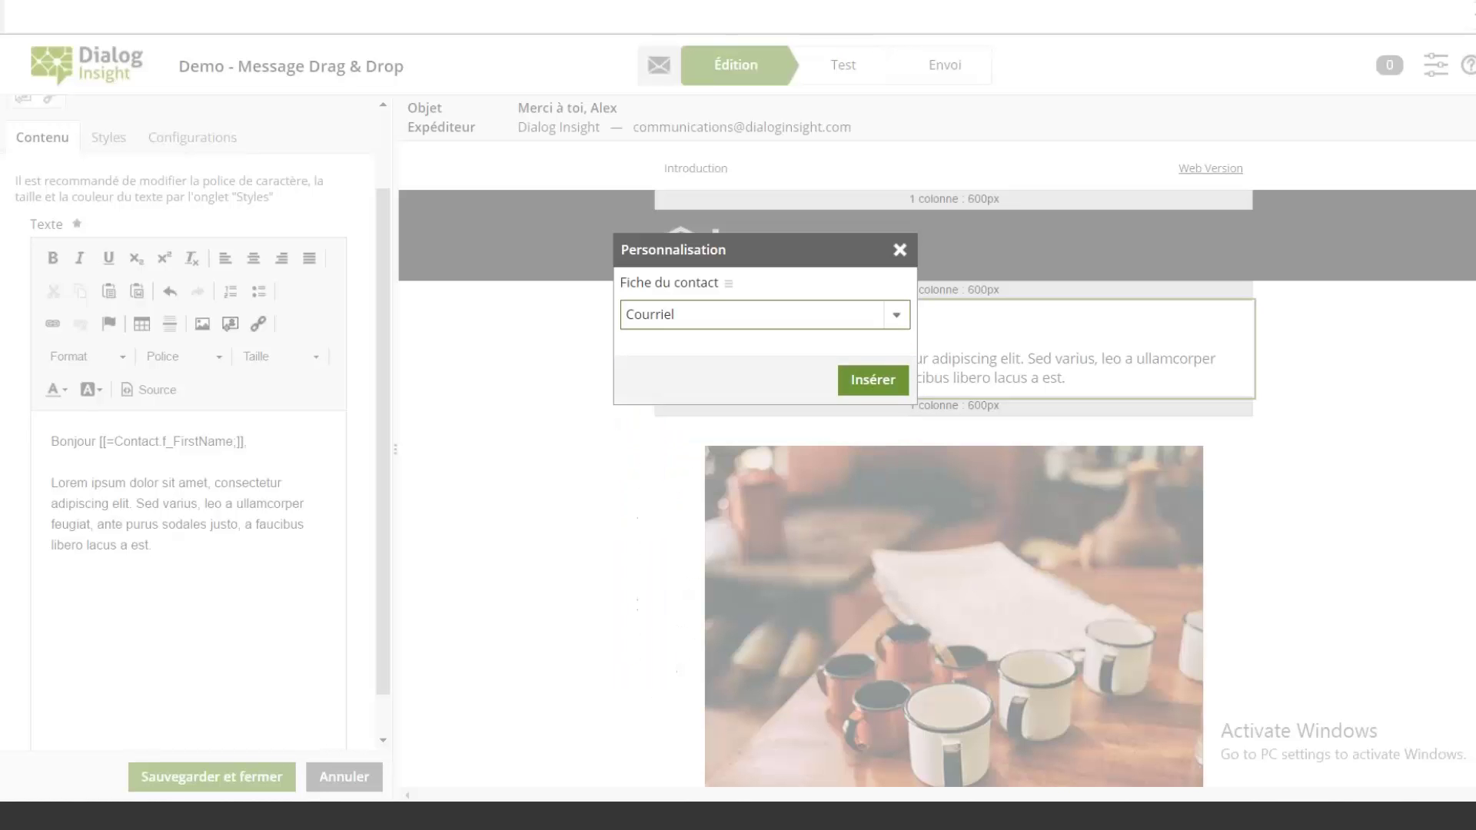
pyautogui.click(873, 369)
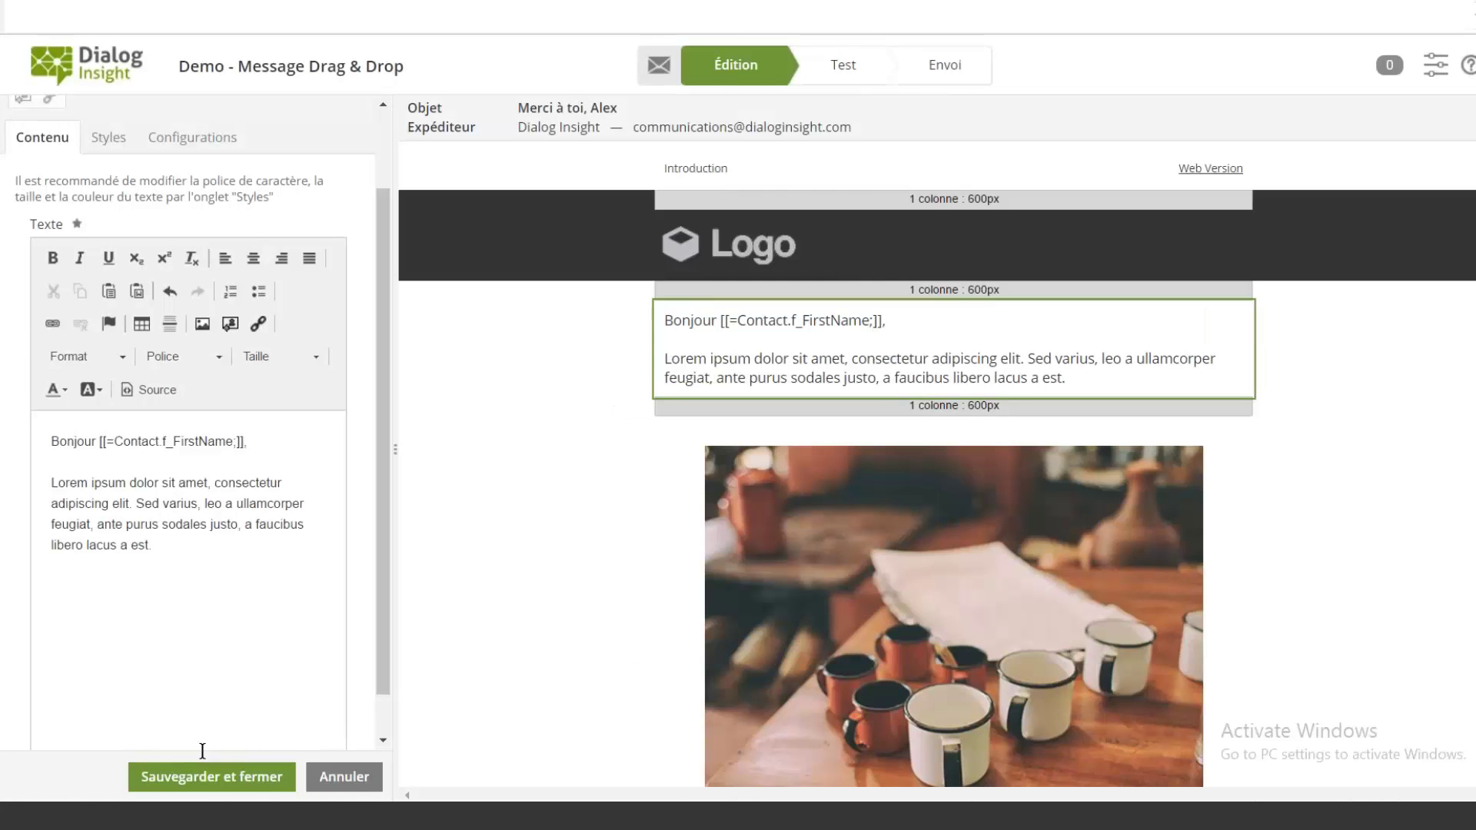
# Save the text block and preview the message in test mode with the second contact in the list.
pyautogui.click(209, 778)
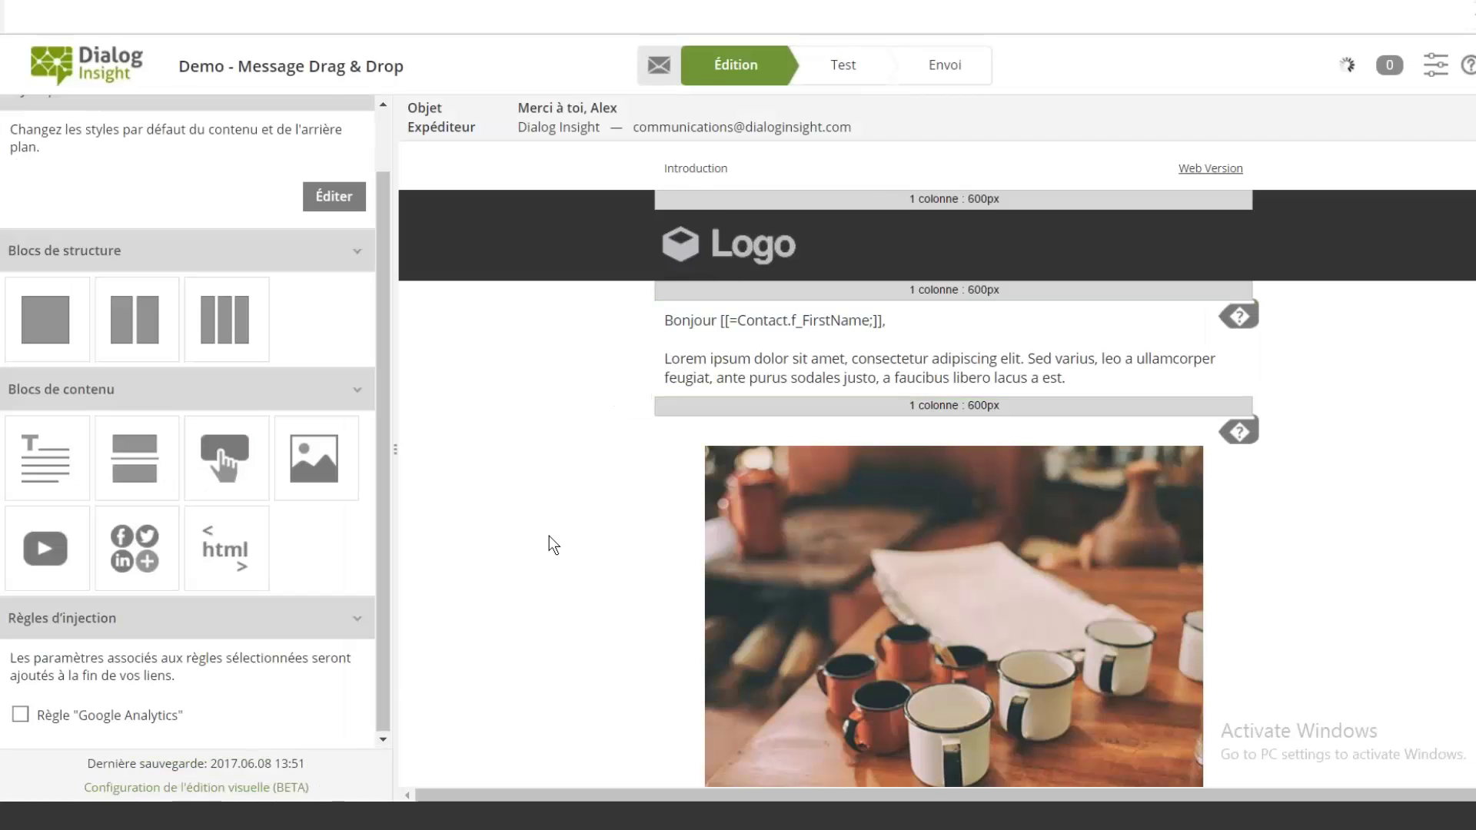
pyautogui.click(845, 74)
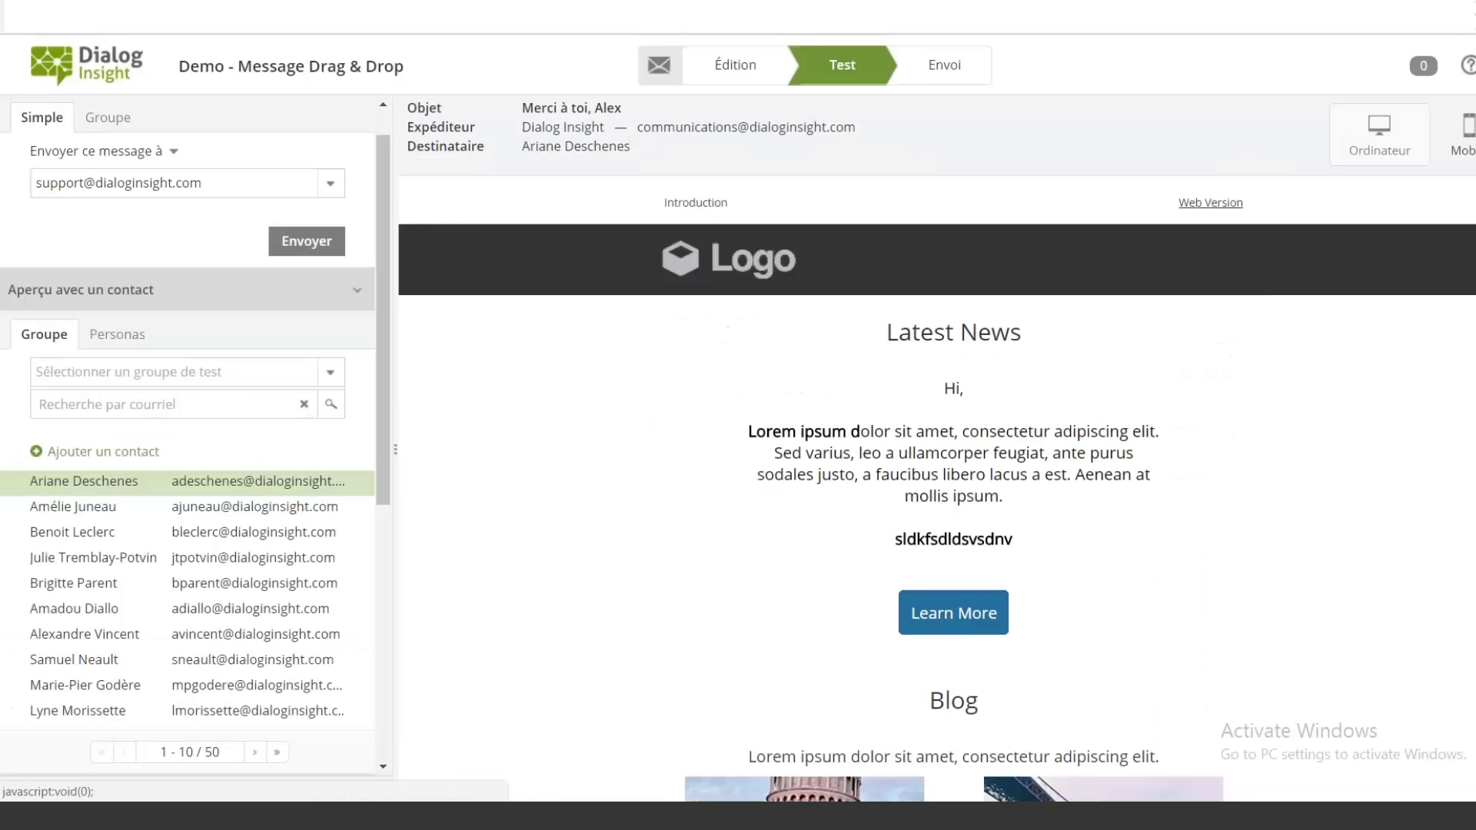
pyautogui.click(219, 511)
pyautogui.scroll(-10, 682, 448)
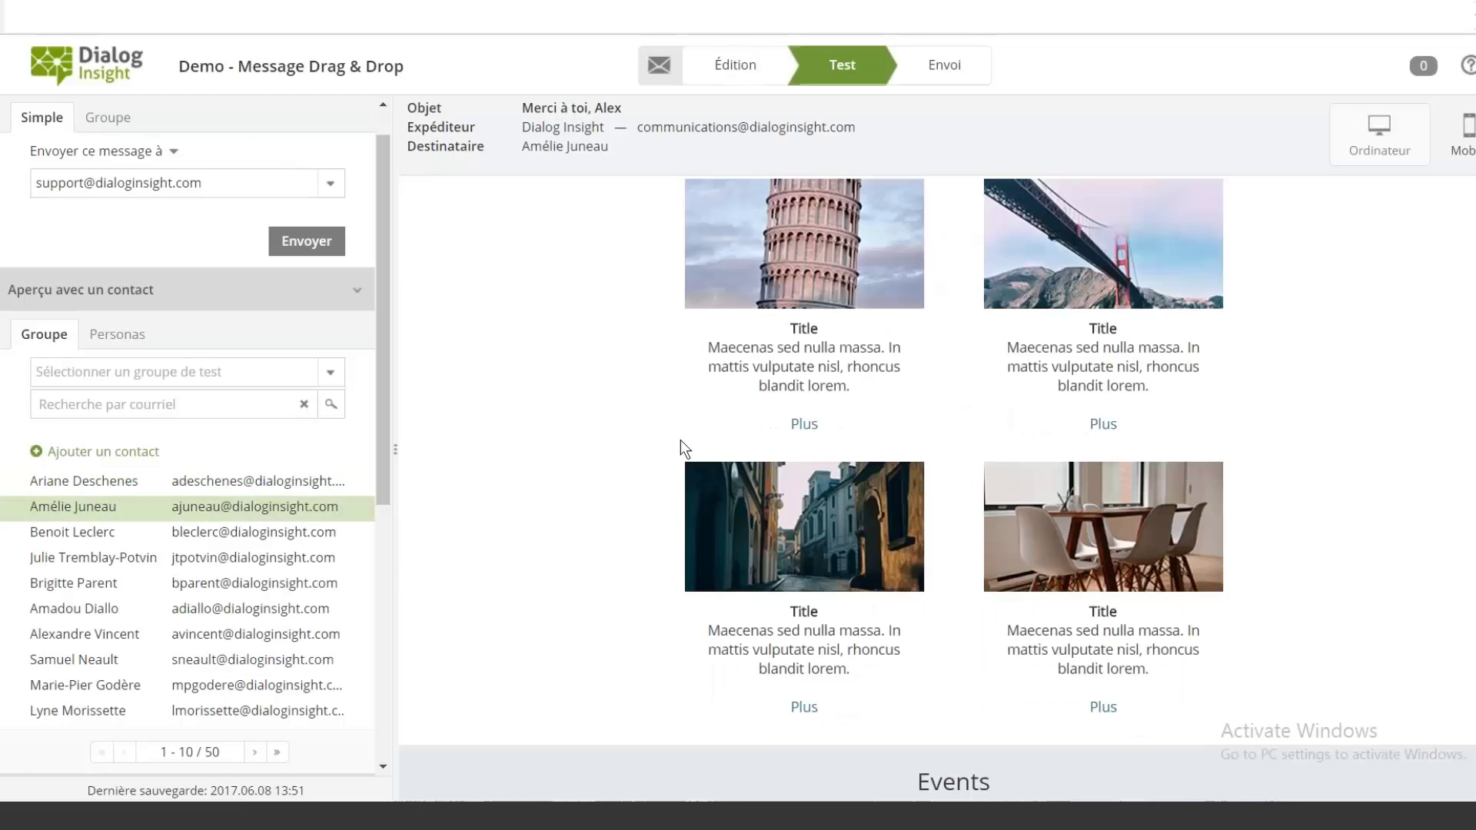
# Return to editing, remove the "Est un membre égal à 1" condition from the greeting text block, and save the block.
pyautogui.click(736, 64)
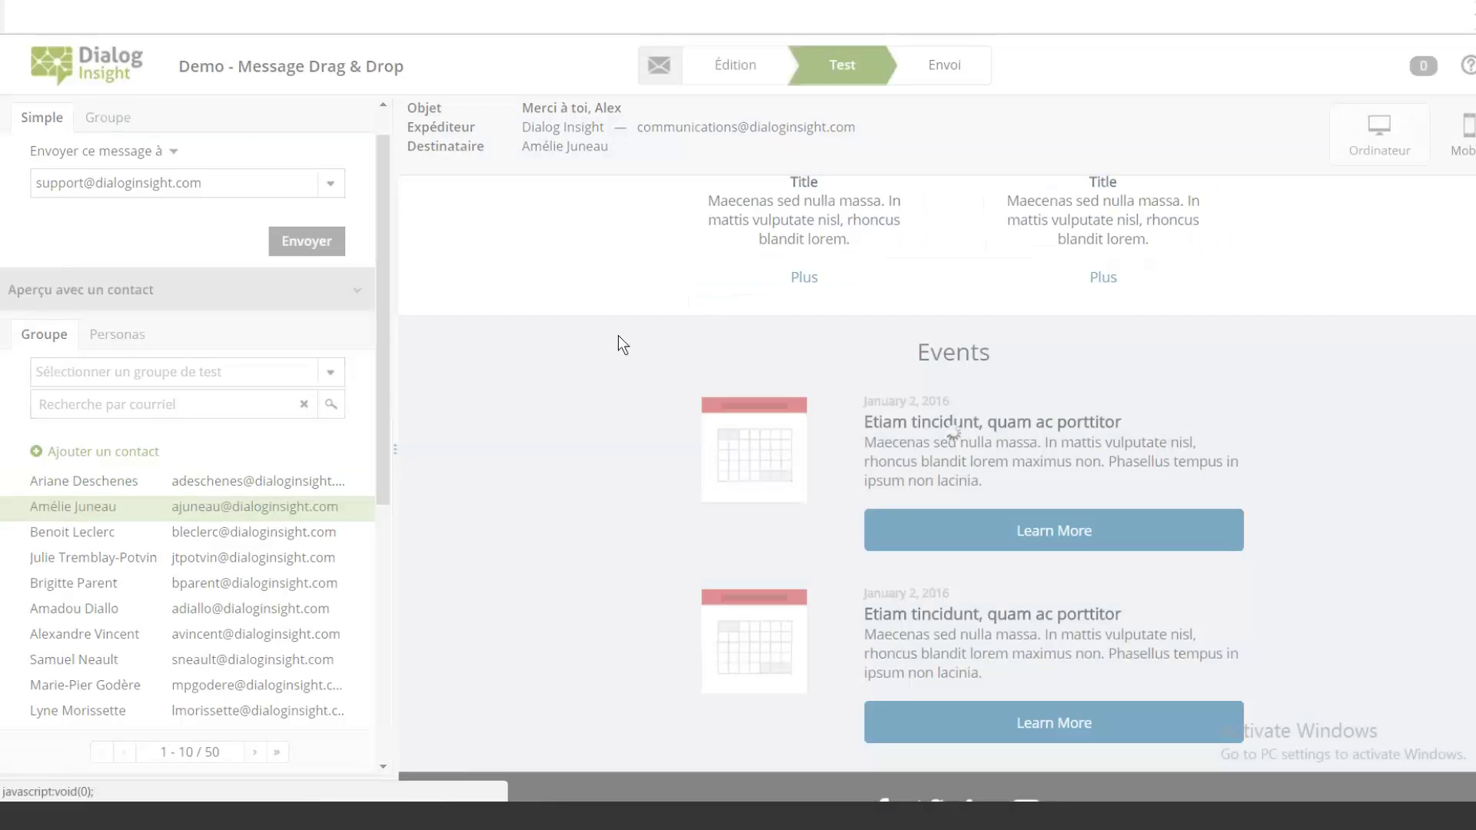
pyautogui.scroll(15, 570, 455)
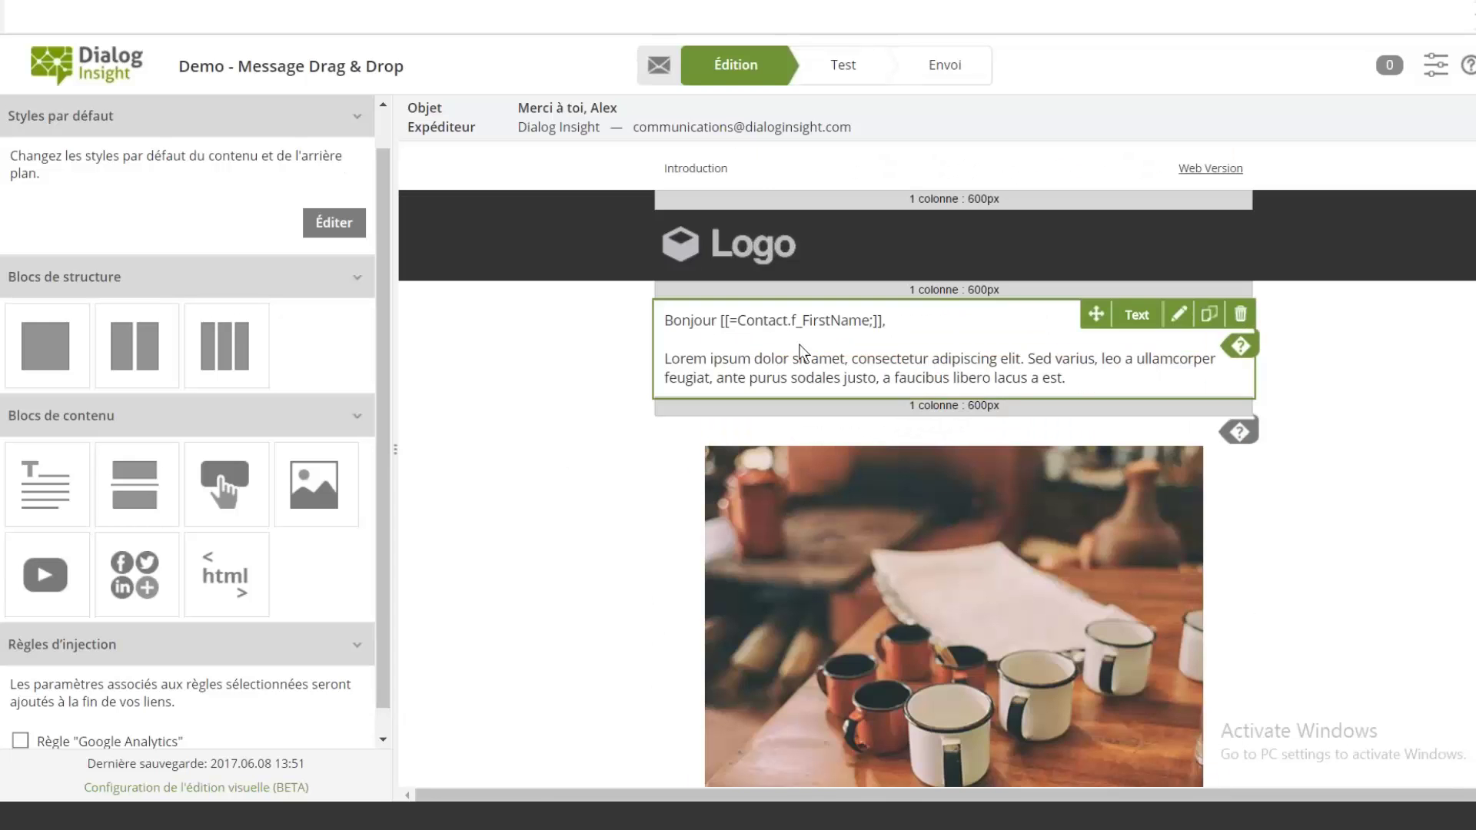
pyautogui.click(801, 355)
pyautogui.click(197, 157)
pyautogui.click(848, 375)
pyautogui.click(218, 156)
pyautogui.click(776, 339)
pyautogui.click(260, 775)
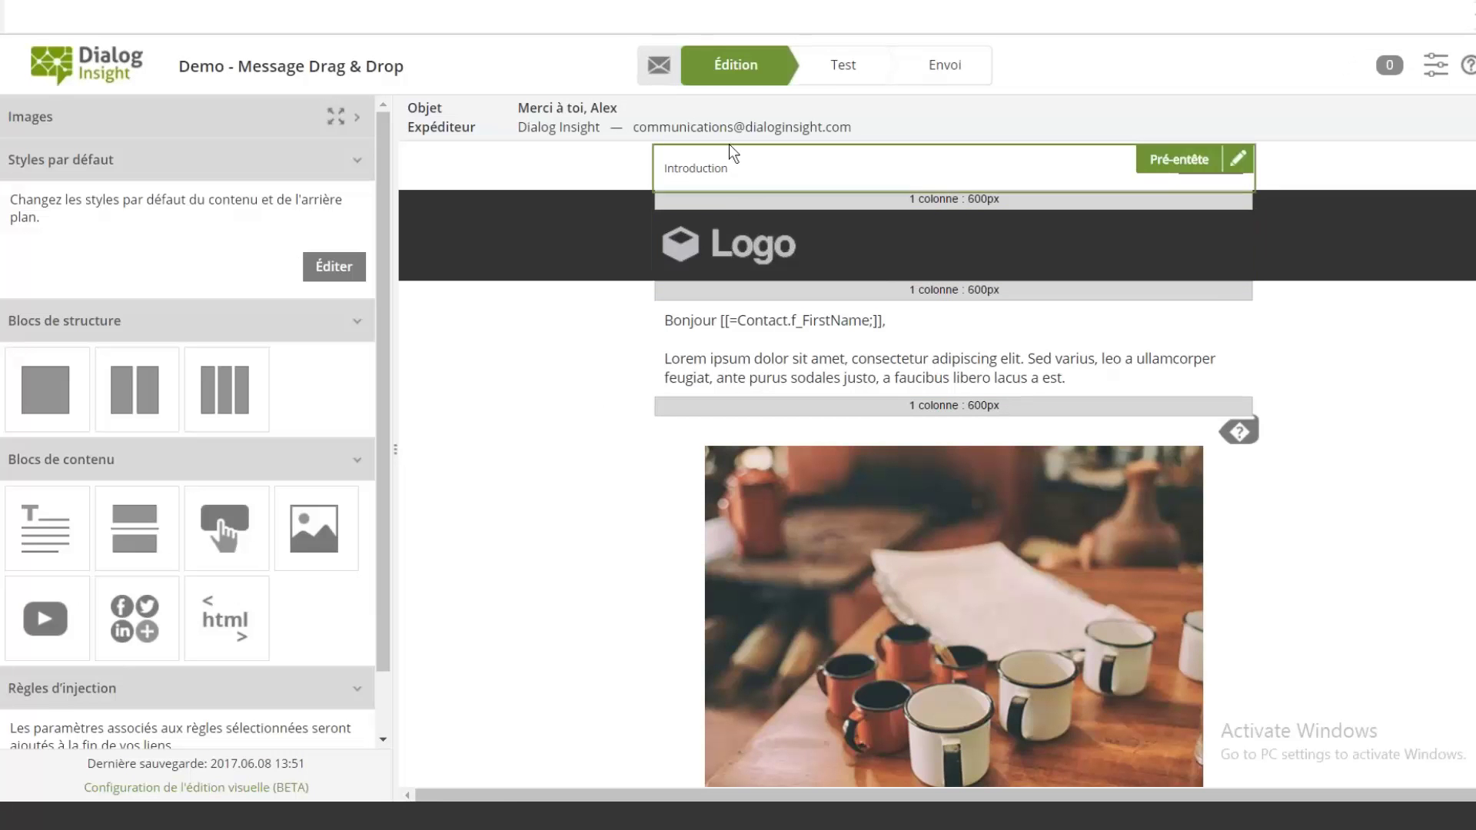
# Show the test preview again, check the personalized greeting, and switch the preview to the third contact.
pyautogui.click(846, 64)
pyautogui.moveTo(673, 315); pyautogui.dragTo(693, 315)
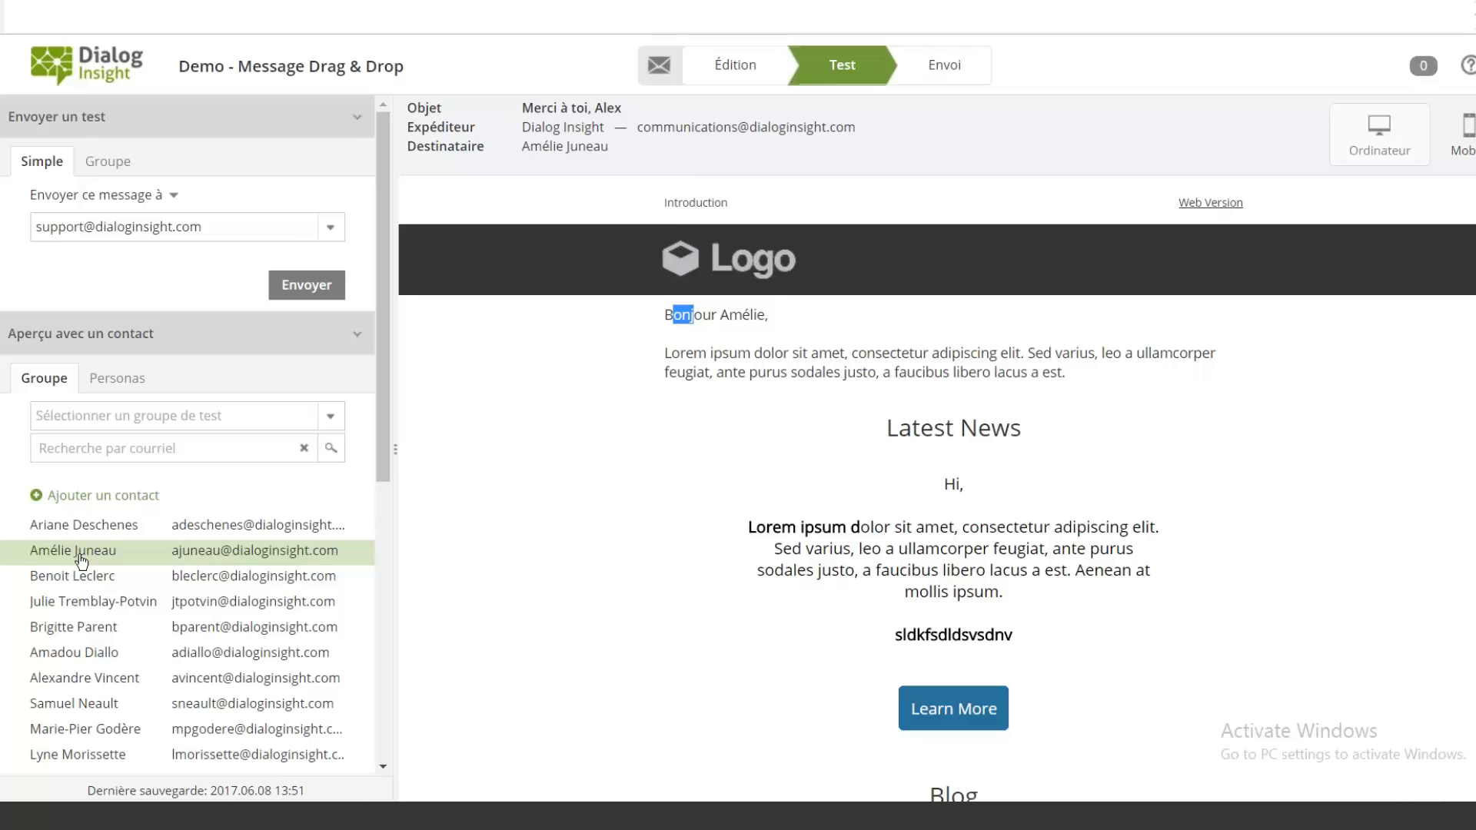
pyautogui.click(132, 584)
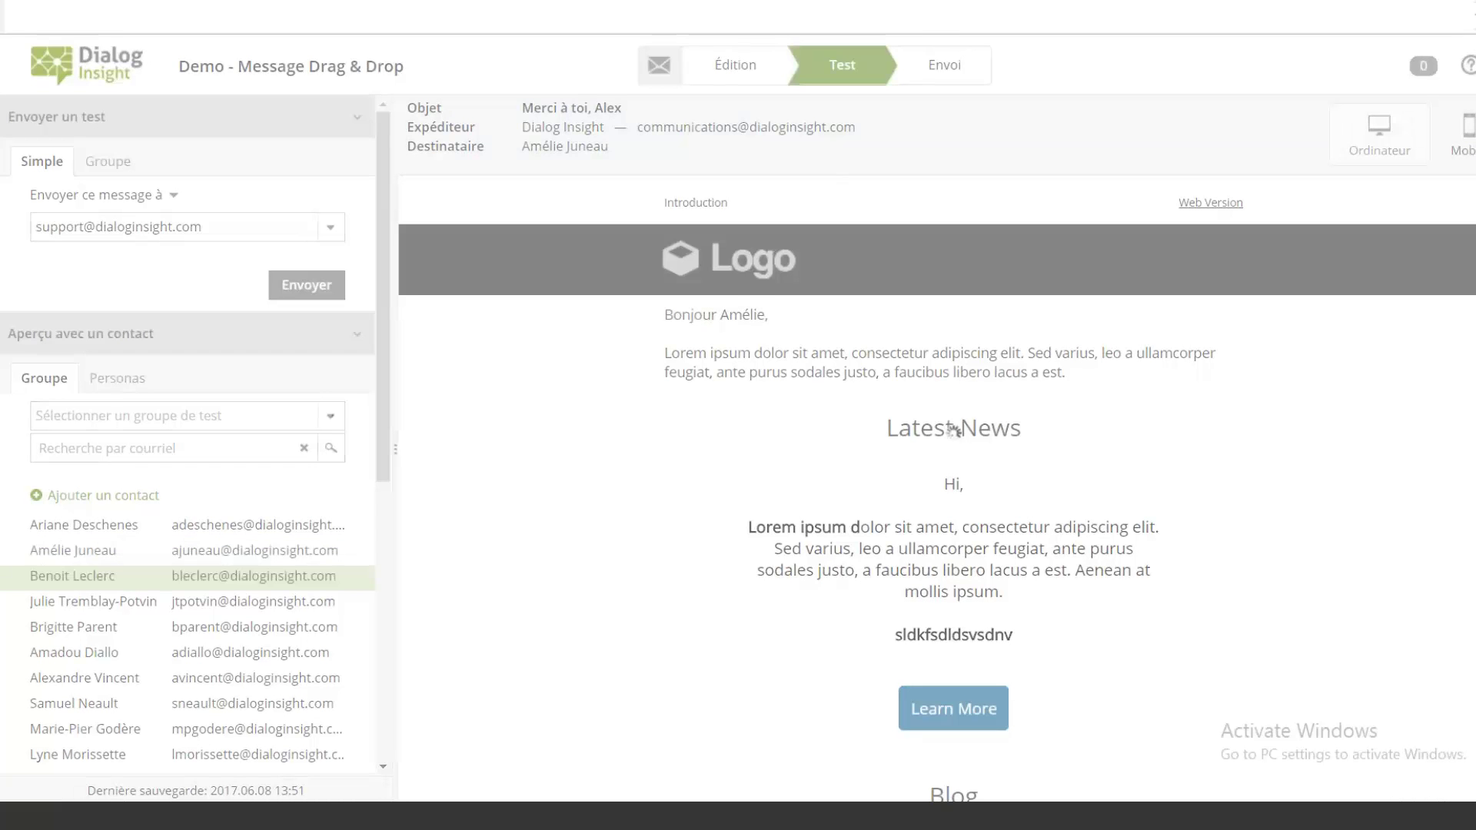
# Preview the personalized greeting with several other contacts from the test list, including the sixth and the fourth.
pyautogui.click(130, 608)
pyautogui.click(144, 629)
pyautogui.click(163, 655)
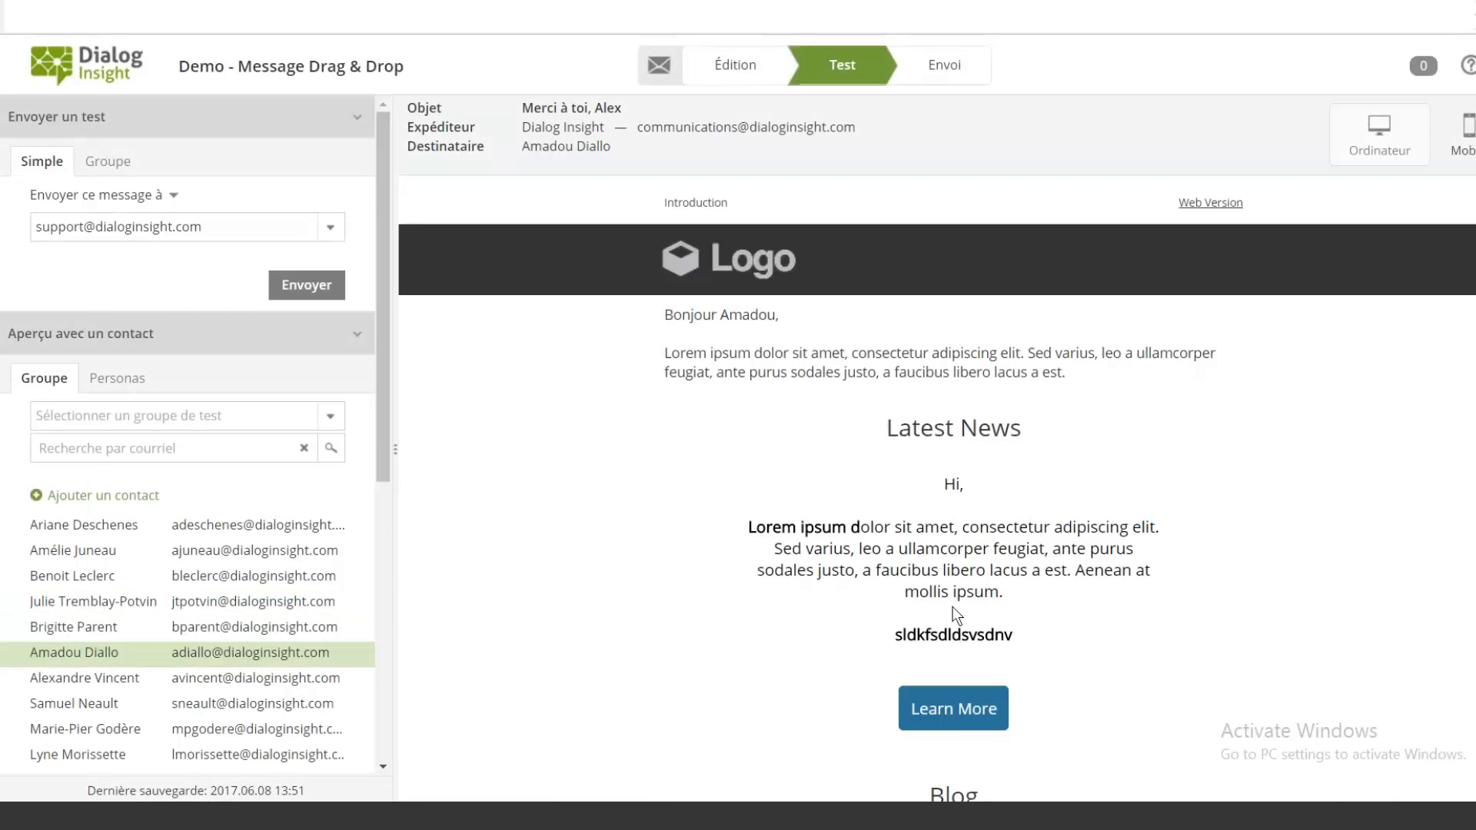
pyautogui.click(280, 626)
pyautogui.click(280, 602)
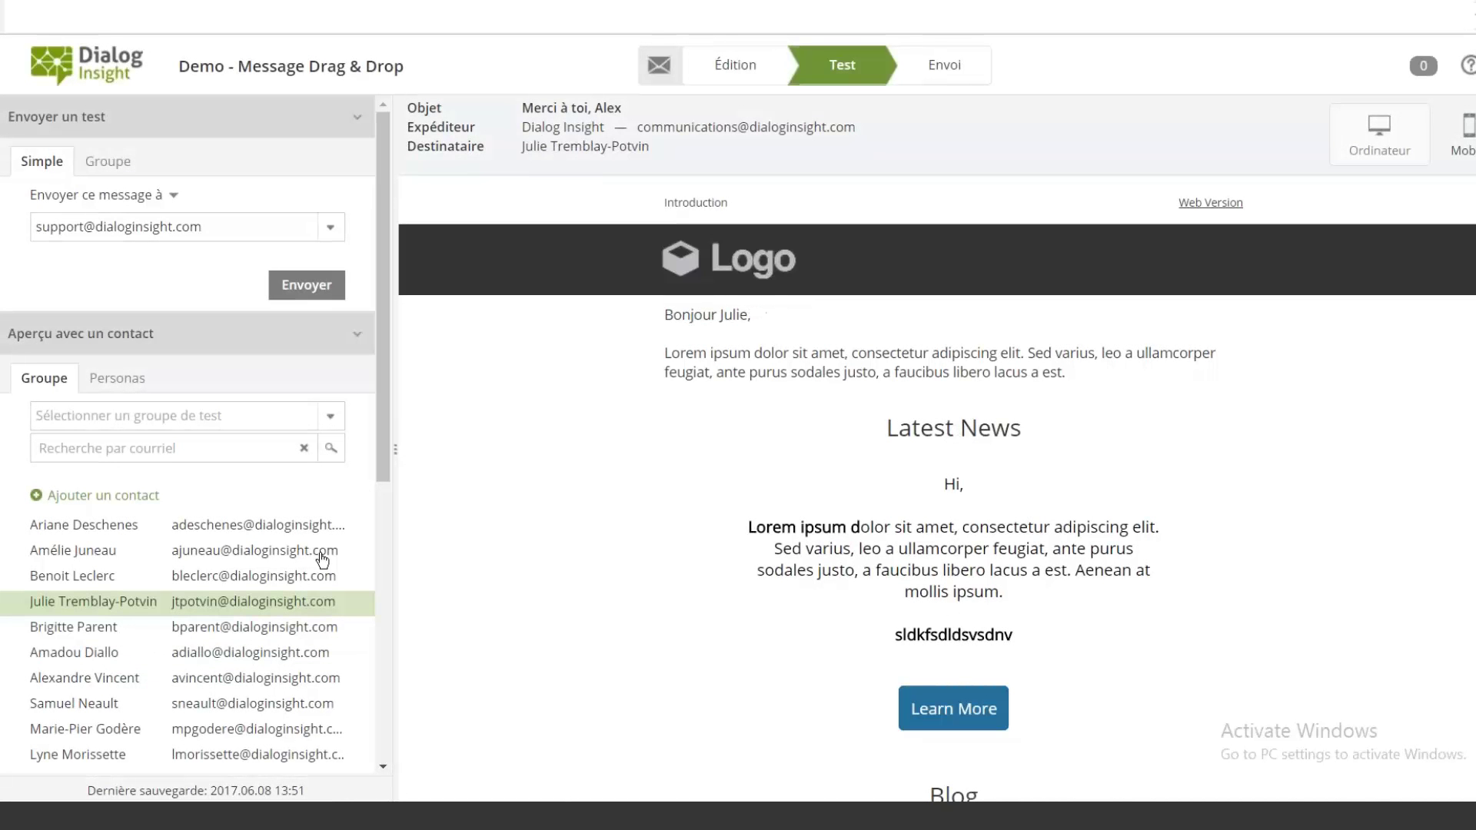
# Return to editing, look at the personalization option of the greeting text block, and go back to the message list.
pyautogui.click(728, 69)
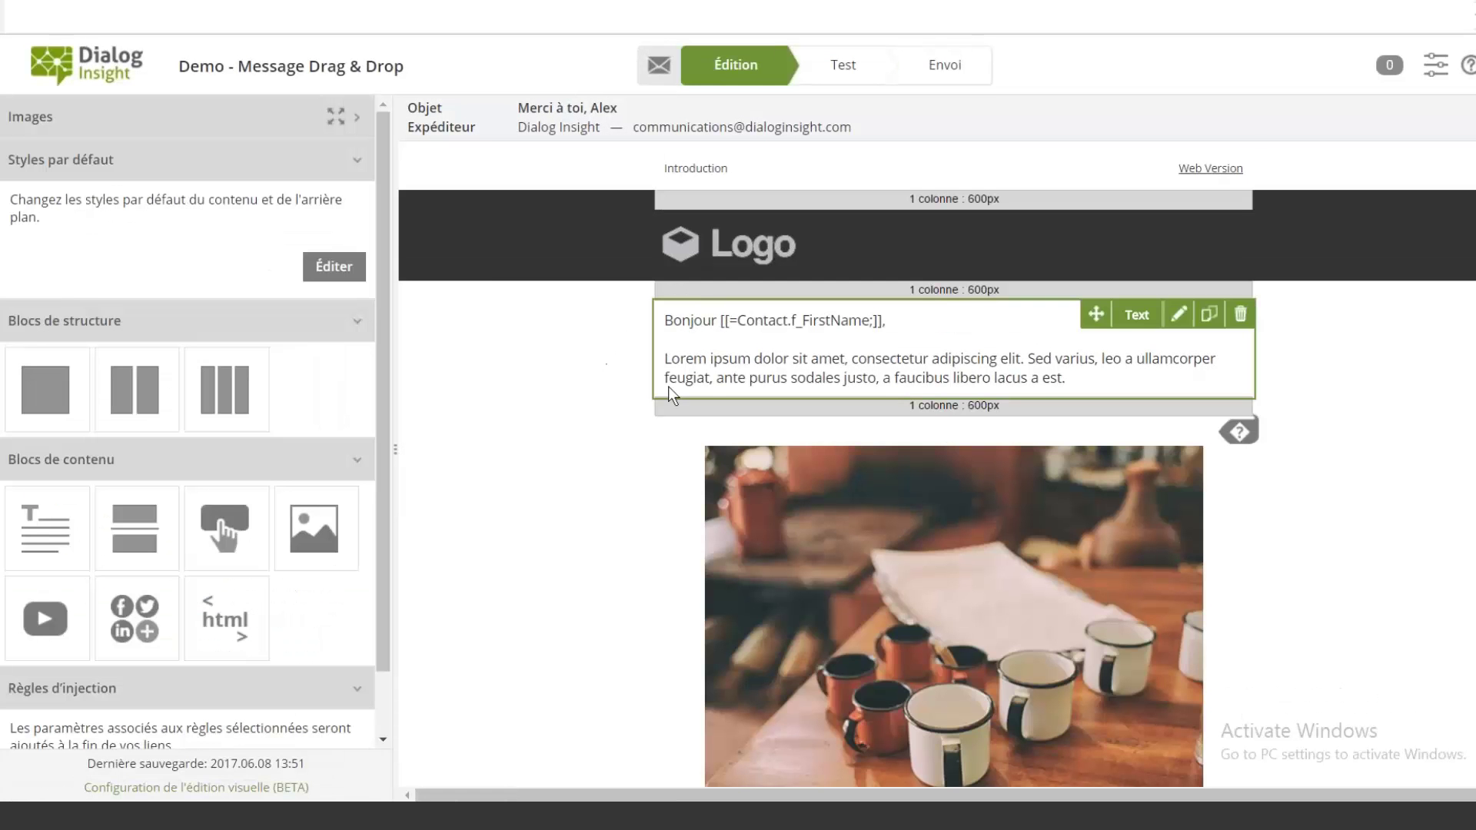
pyautogui.click(685, 381)
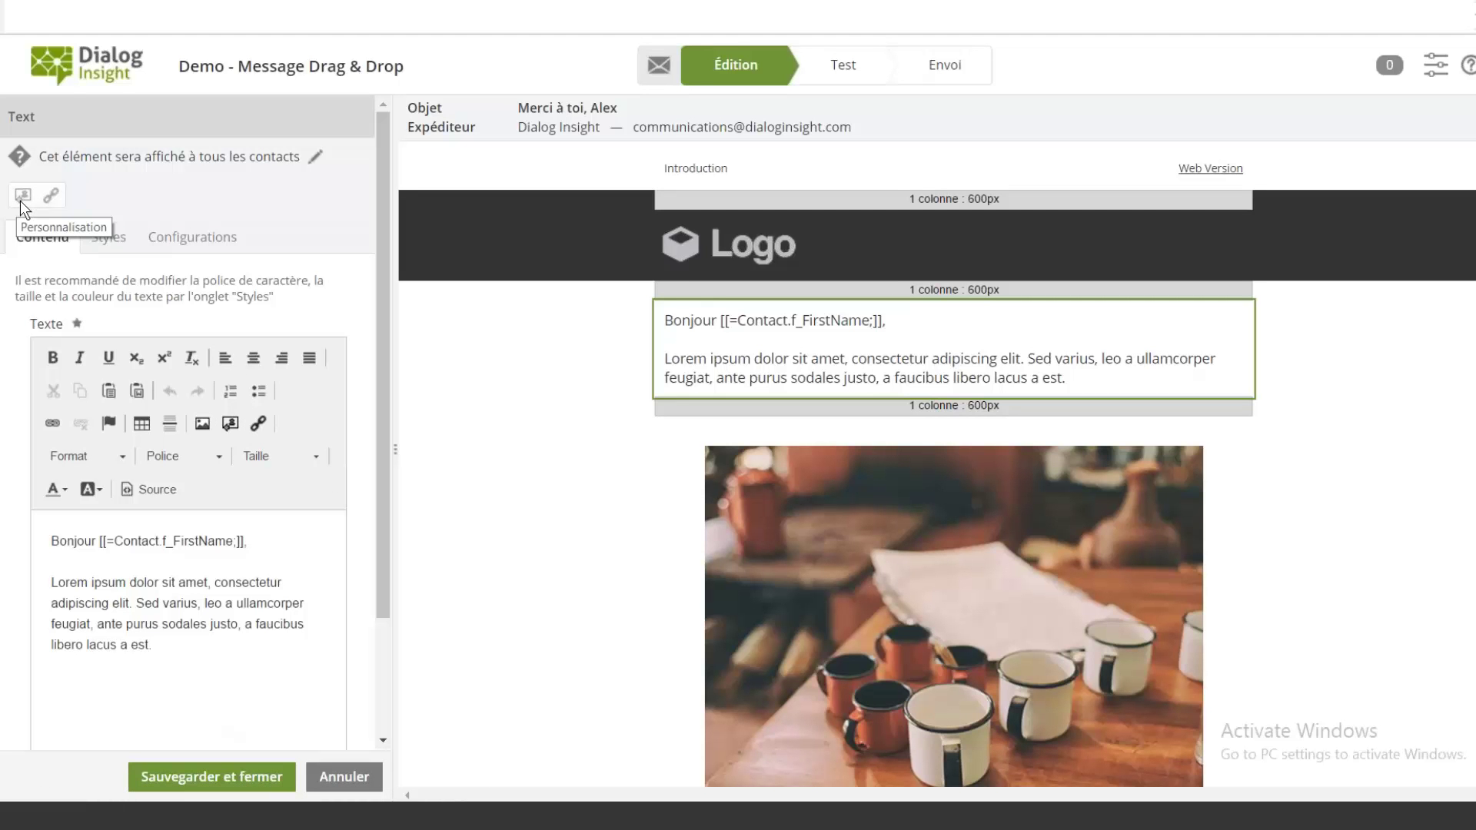
pyautogui.click(659, 65)
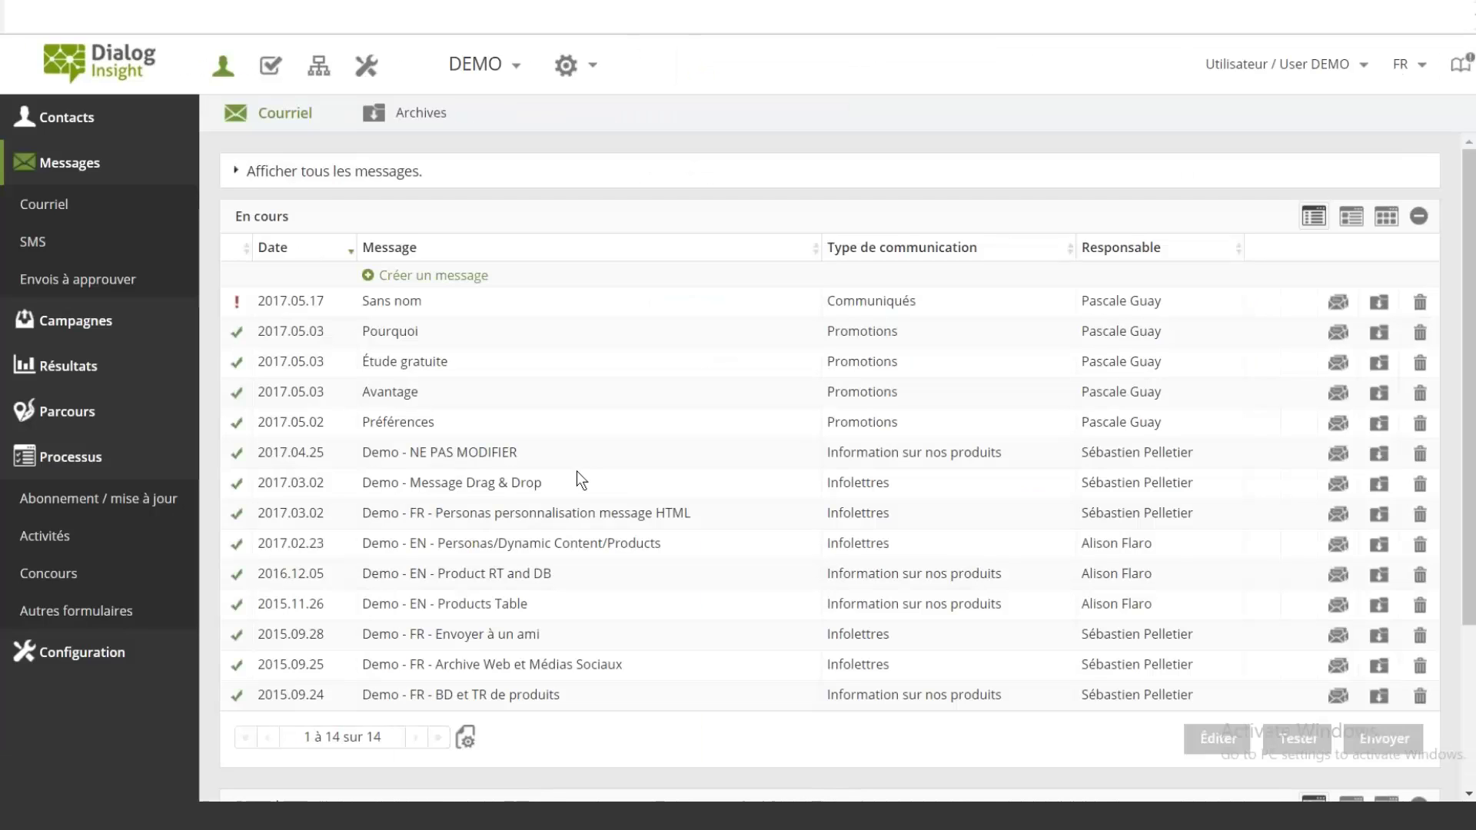
# Open the "Demo - FR - Envoyer à un ami" message and insert the Prénom contact field on the empty line below the body tag.
pyautogui.doubleClick(516, 635)
pyautogui.scroll(-3, 517, 615)
pyautogui.click(486, 503)
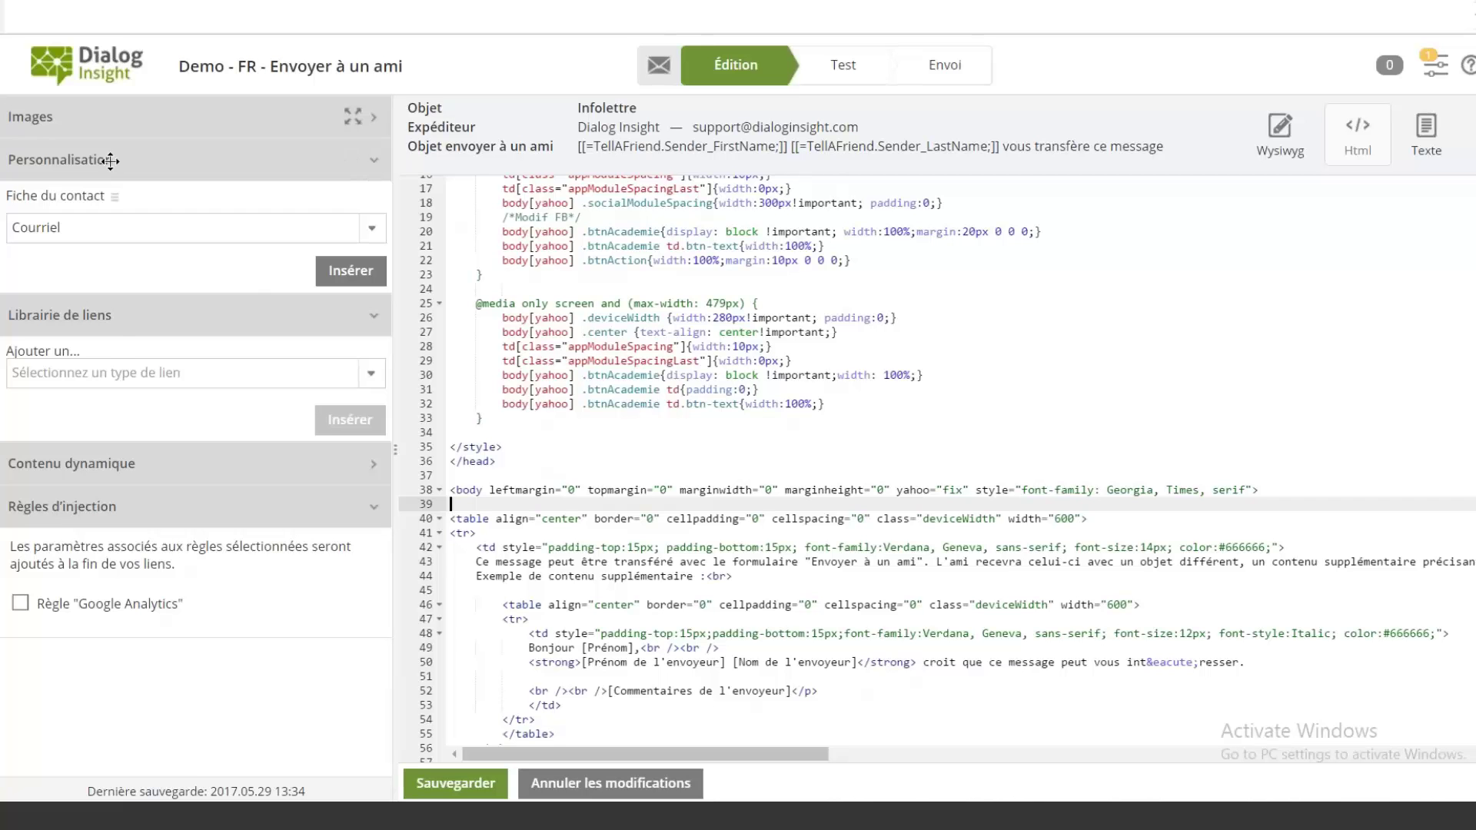
pyautogui.click(92, 225)
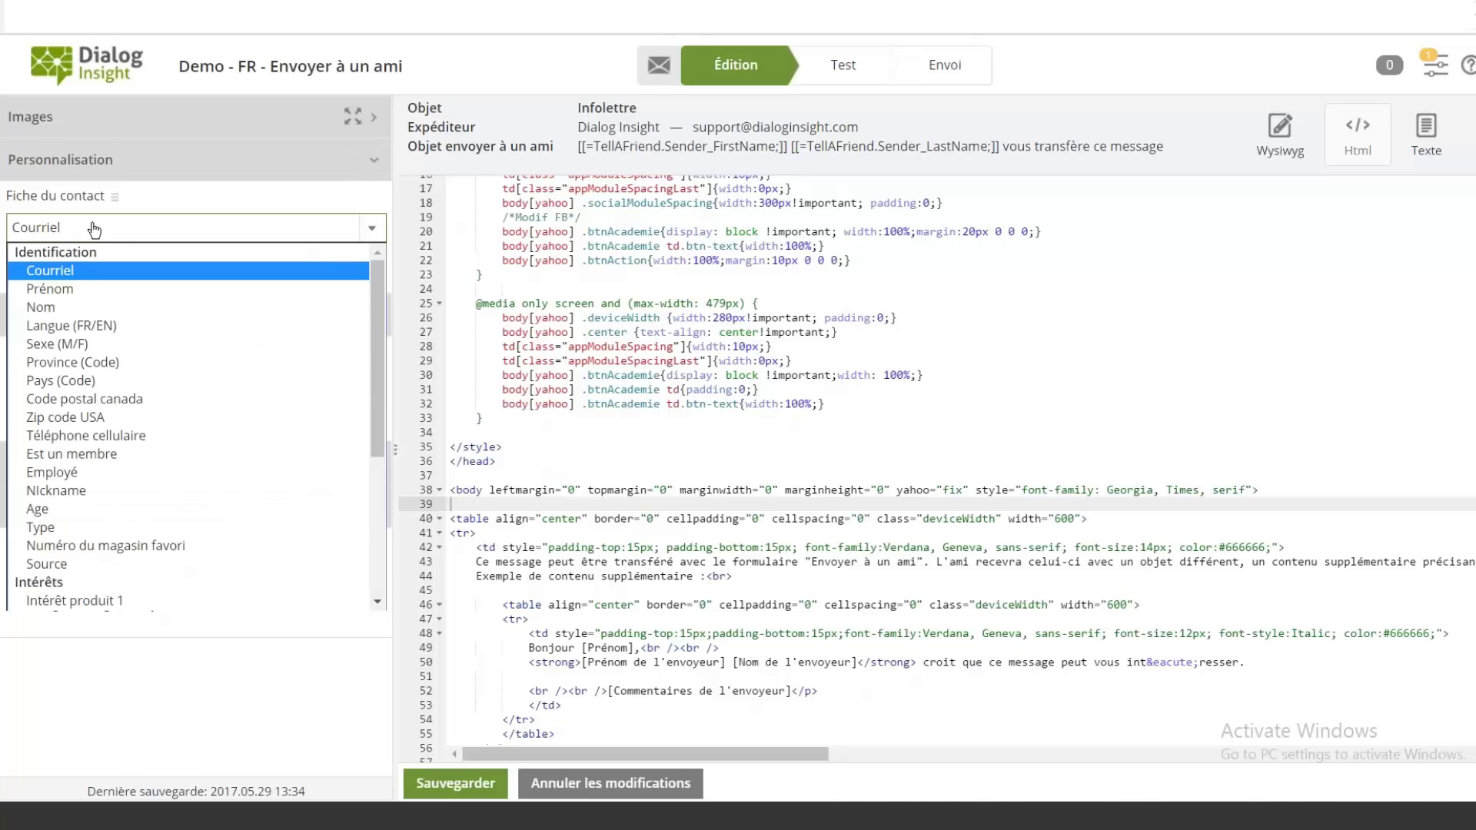
pyautogui.click(81, 288)
pyautogui.click(351, 271)
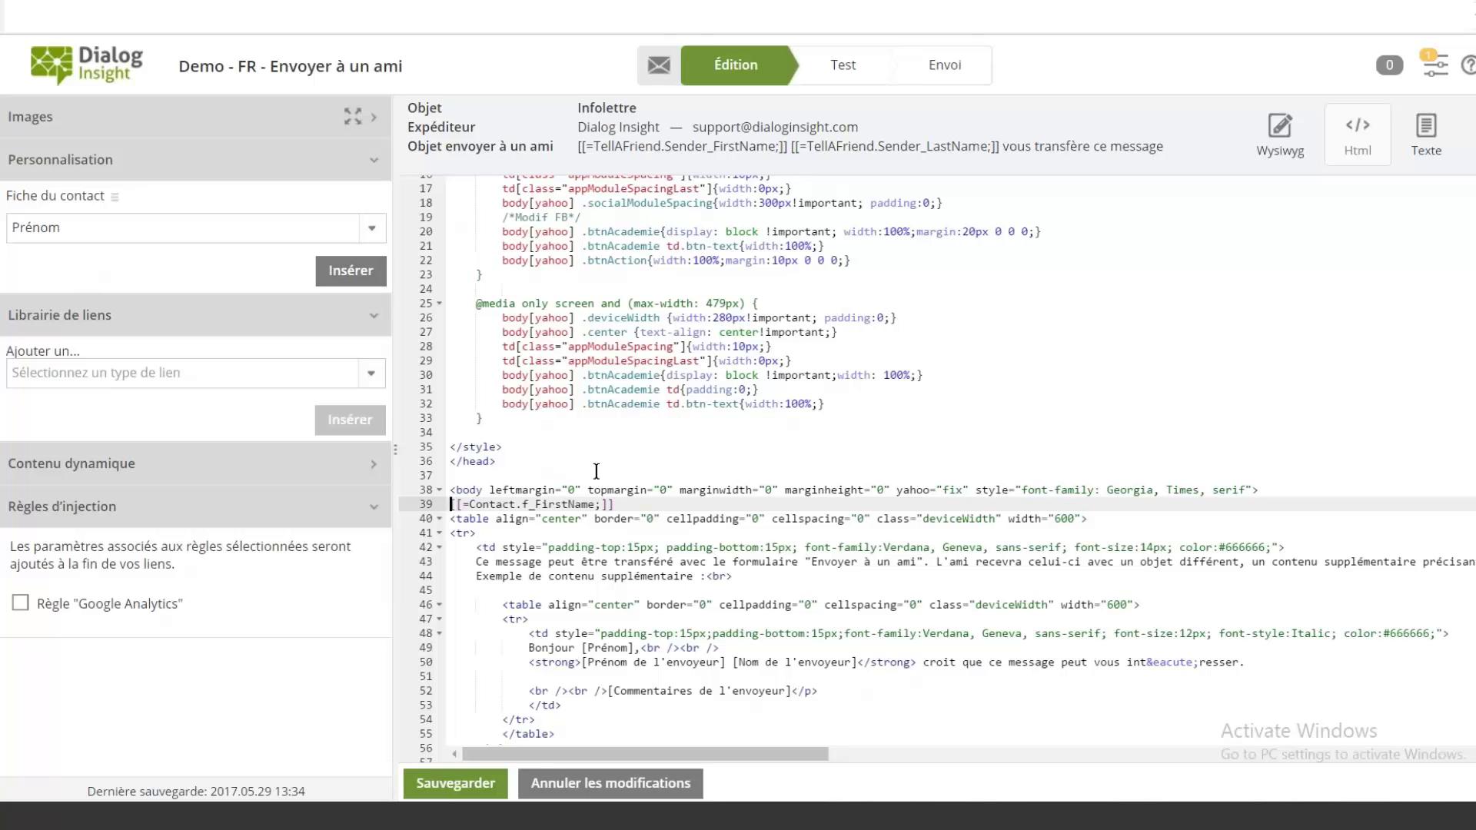
# Add "Bonjour " before the first-name field and a comma after it, with a blank line above and below the greeting.
pyautogui.write('Bonjour ')
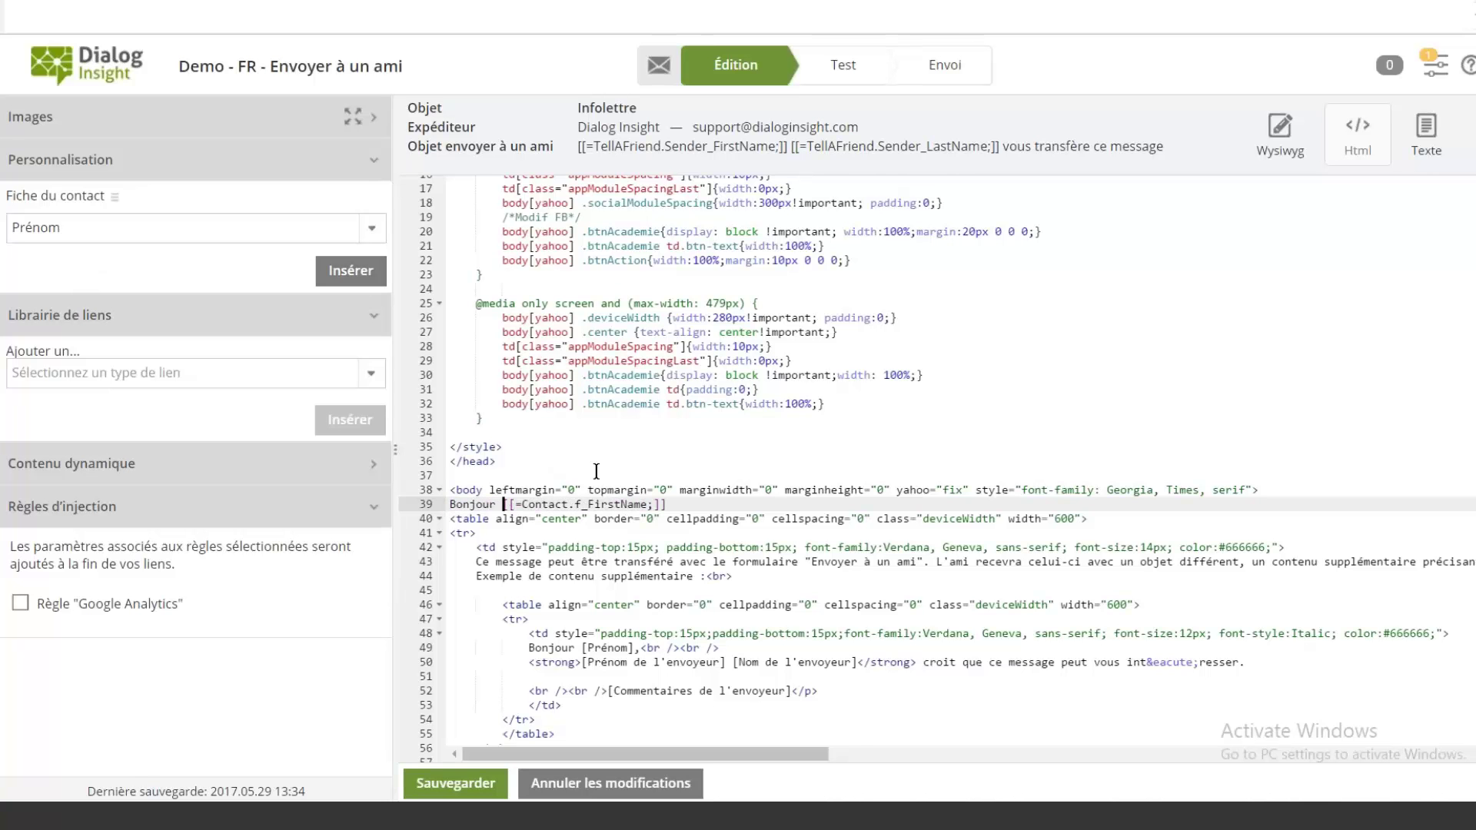
pyautogui.write(',')
pyautogui.press('Return')
pyautogui.press('Up')
pyautogui.press('Home')
pyautogui.press('Return')
pyautogui.press('End')
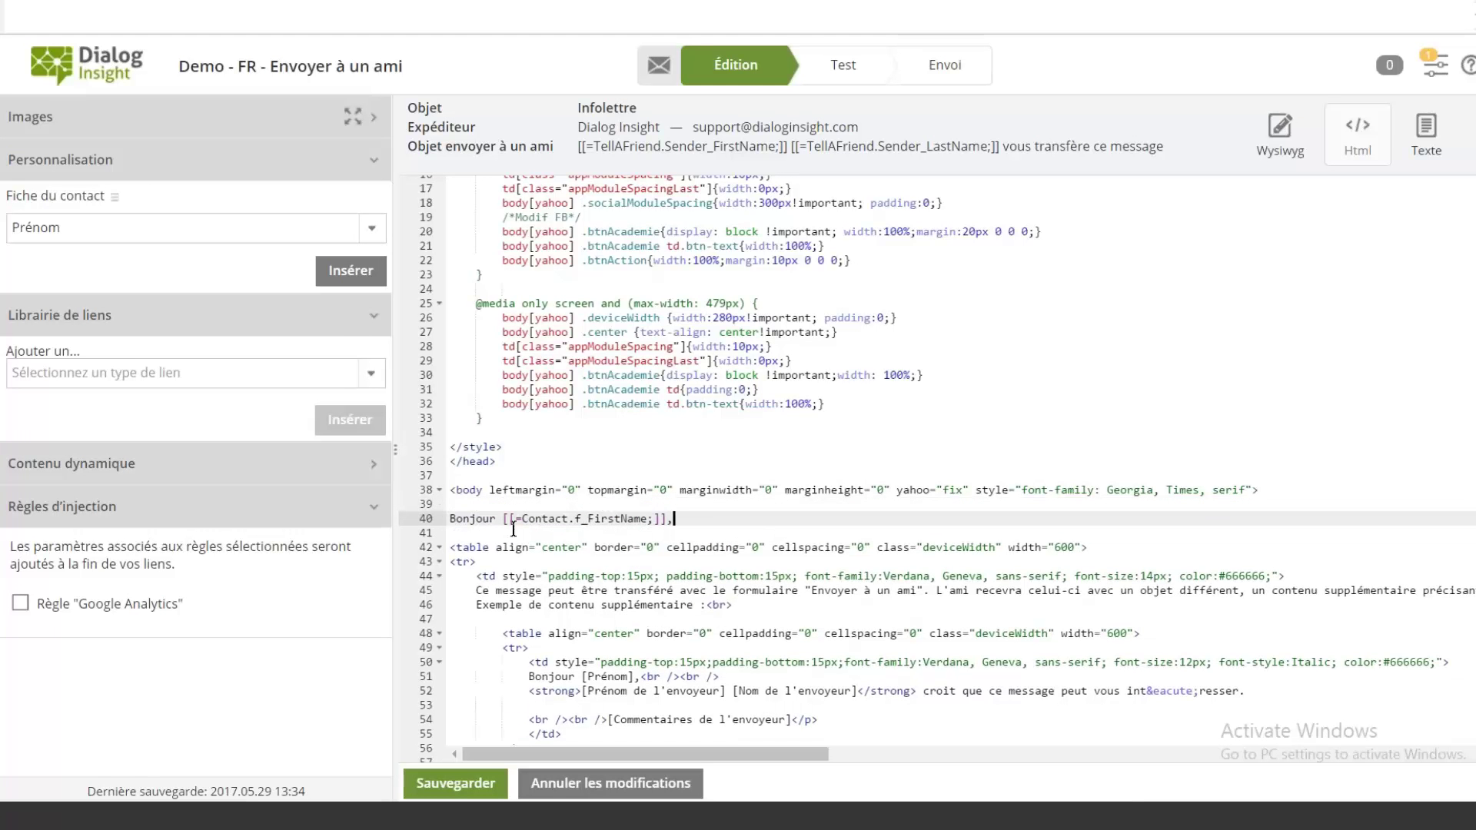
# Highlight the first-name field code in the new greeting and collapse the Règles d'injection section.
pyautogui.moveTo(503, 519); pyautogui.dragTo(669, 519)
pyautogui.click(789, 546)
pyautogui.click(697, 522)
pyautogui.click(374, 509)
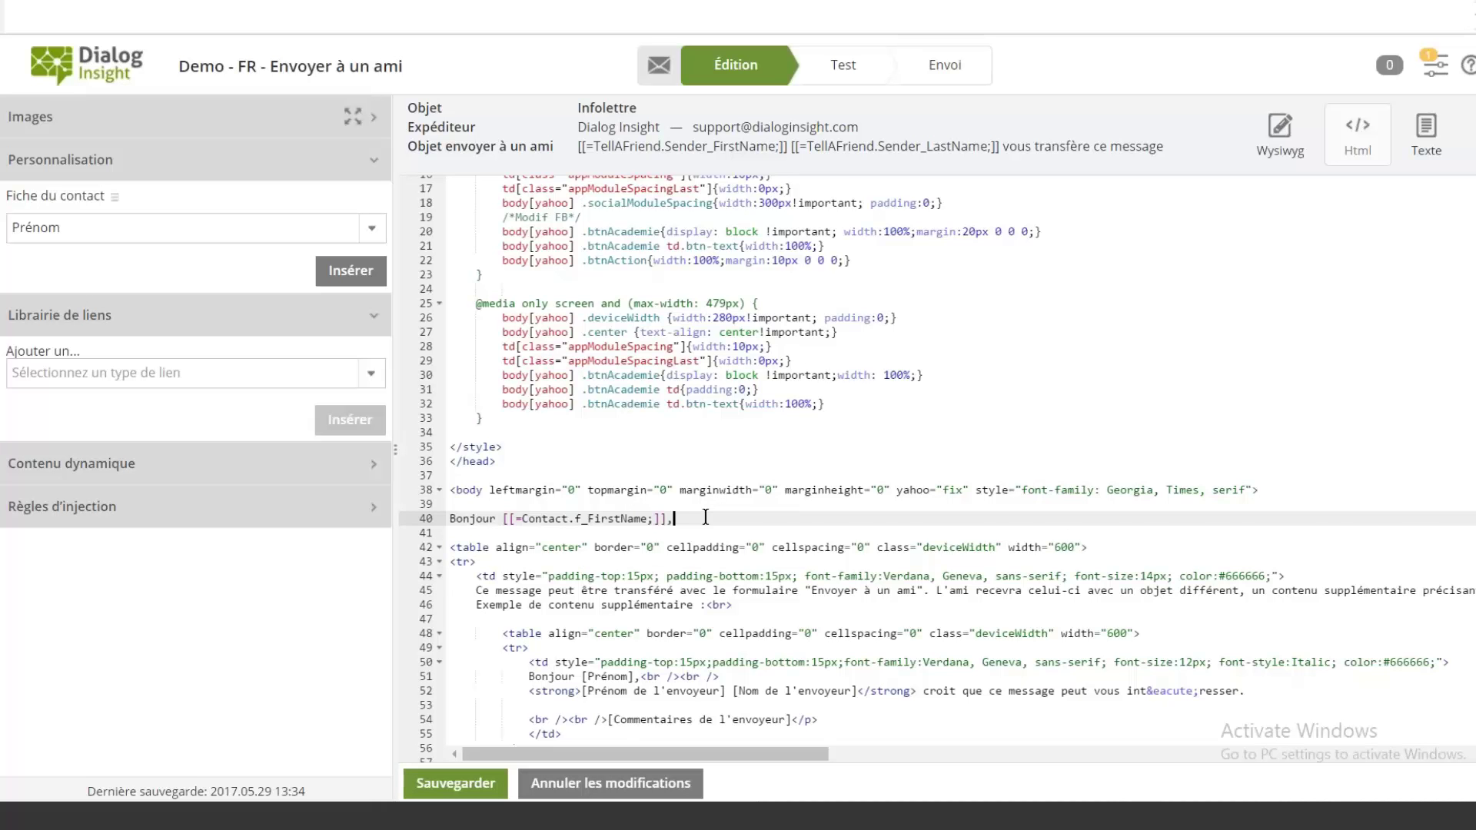
# Examine the SendLog.isTellAFriend conditional block in the HTML code, including its friend, sender and comment fields.
pyautogui.scroll(-3, 706, 516)
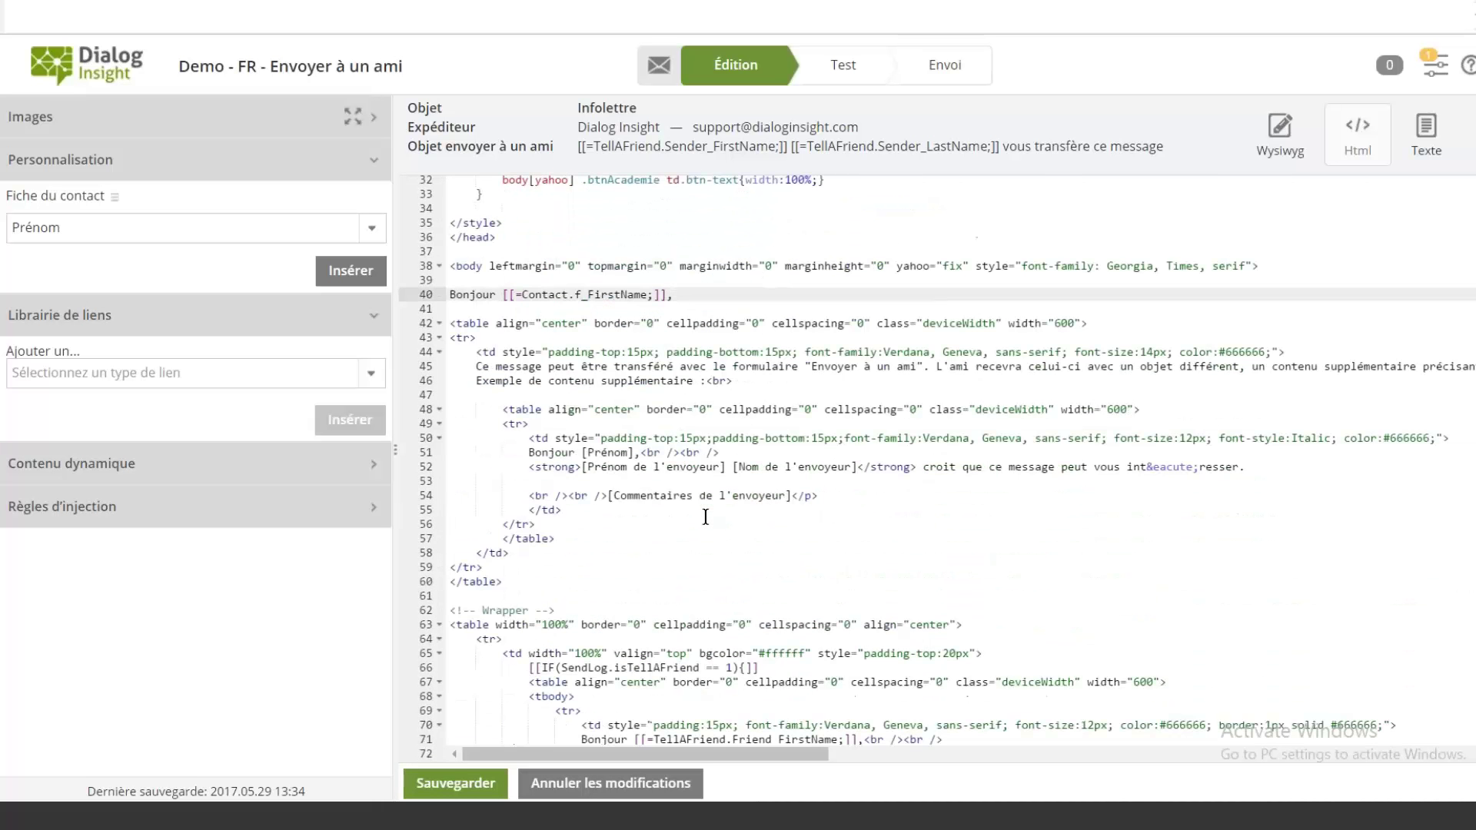
pyautogui.scroll(-3, 705, 517)
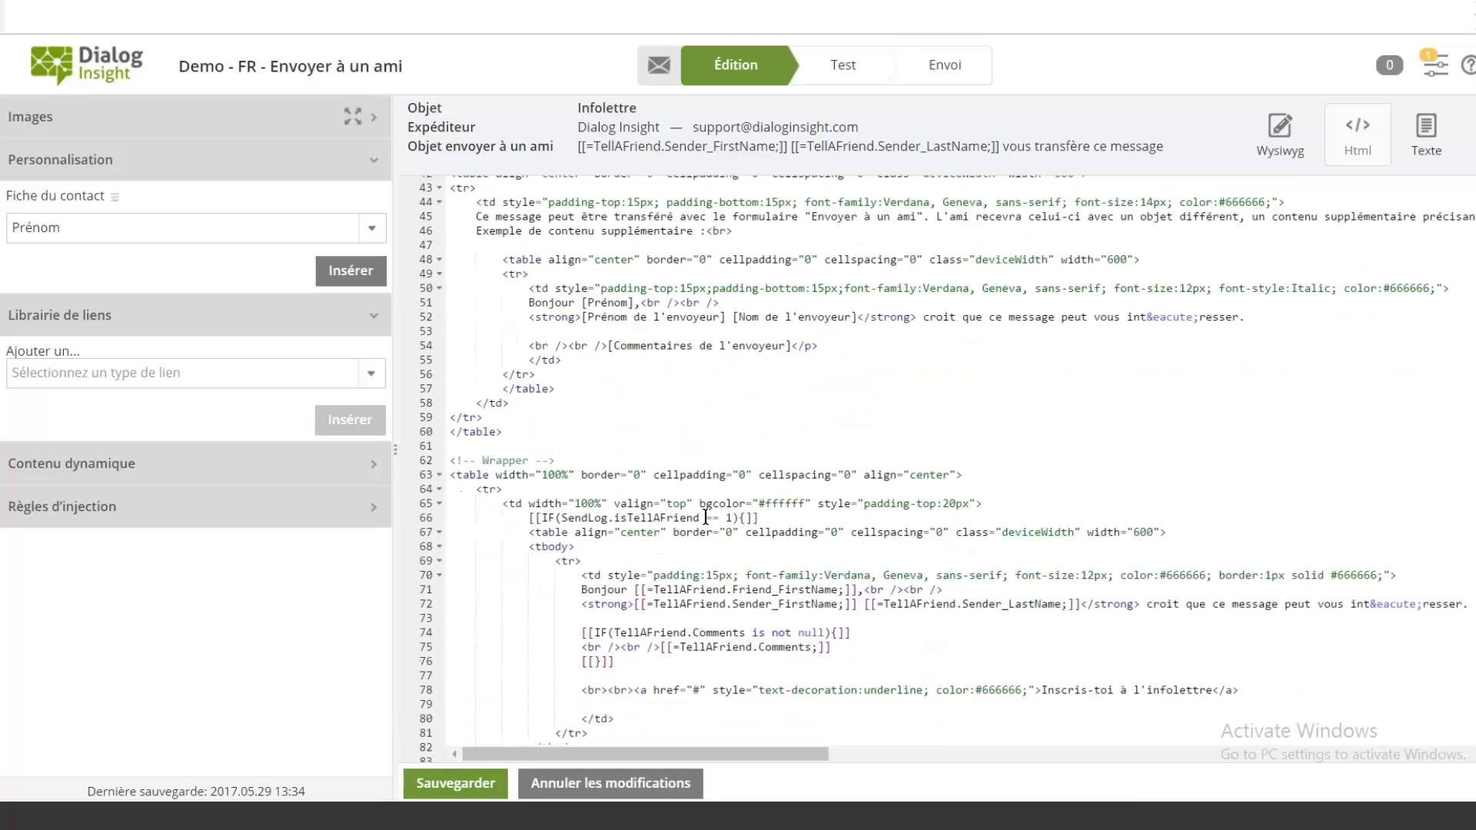
pyautogui.scroll(-1, 633, 513)
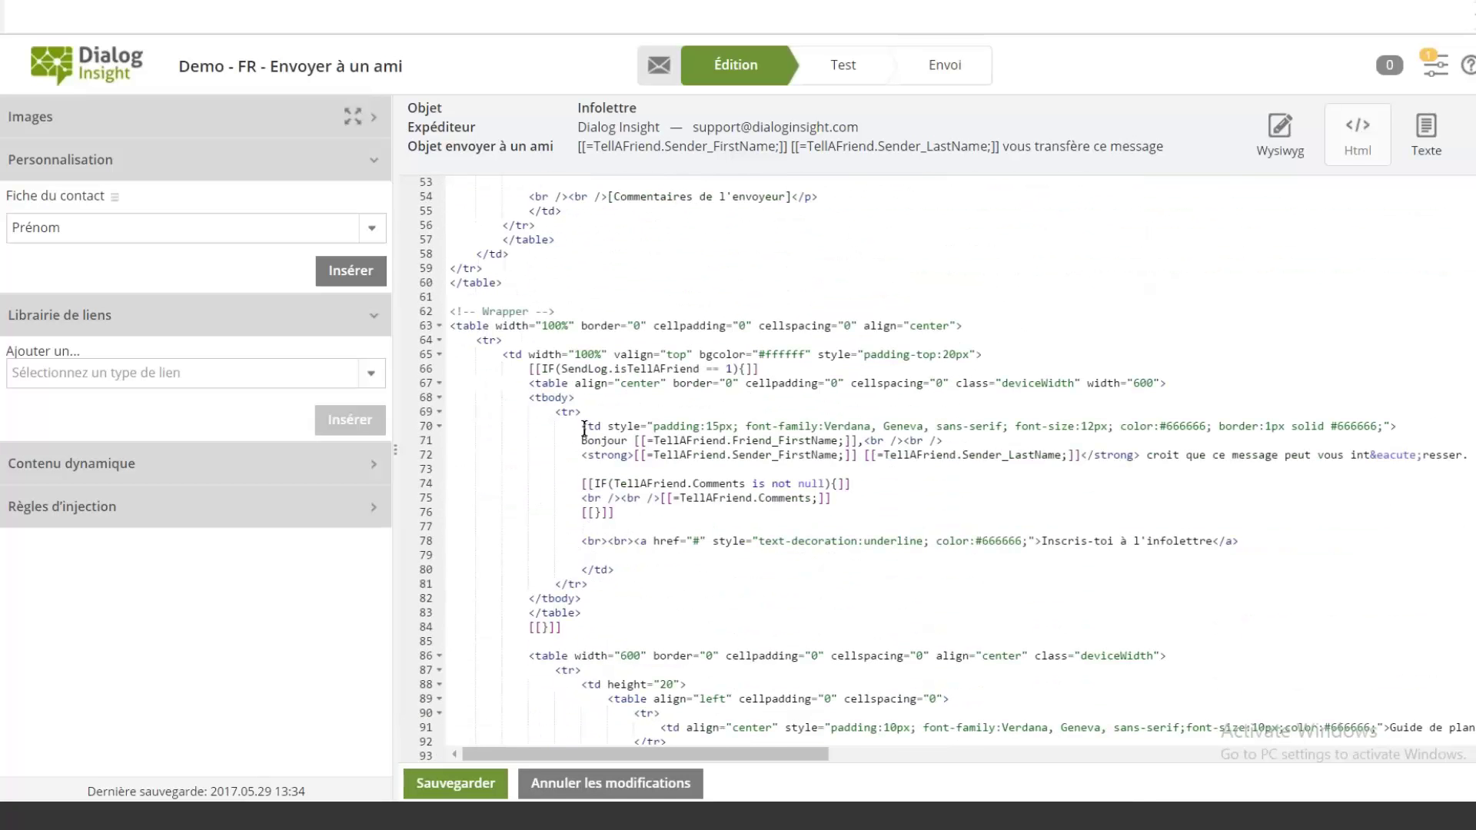
pyautogui.moveTo(582, 441); pyautogui.dragTo(766, 427)
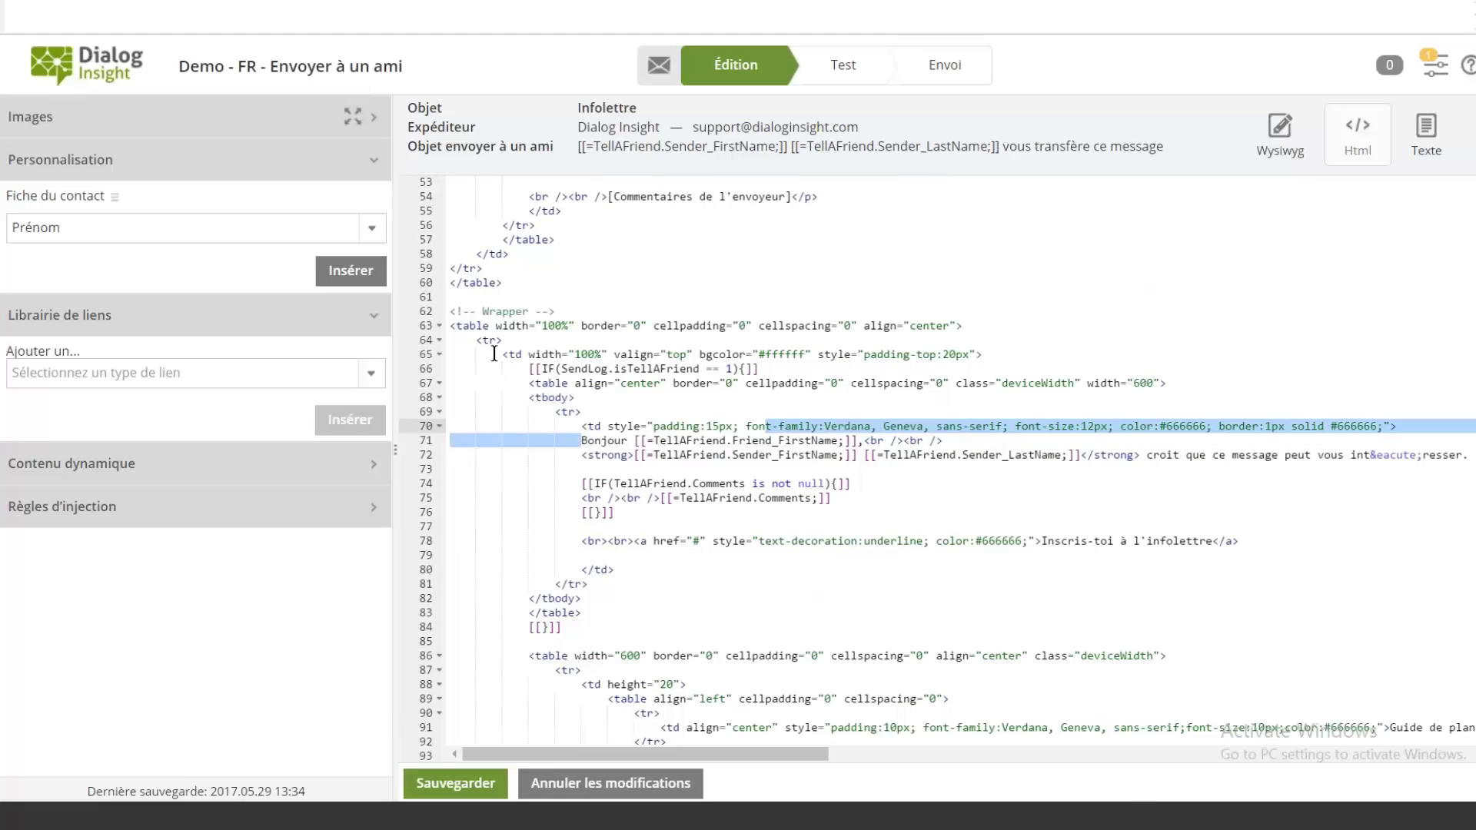
pyautogui.moveTo(531, 369); pyautogui.dragTo(530, 641)
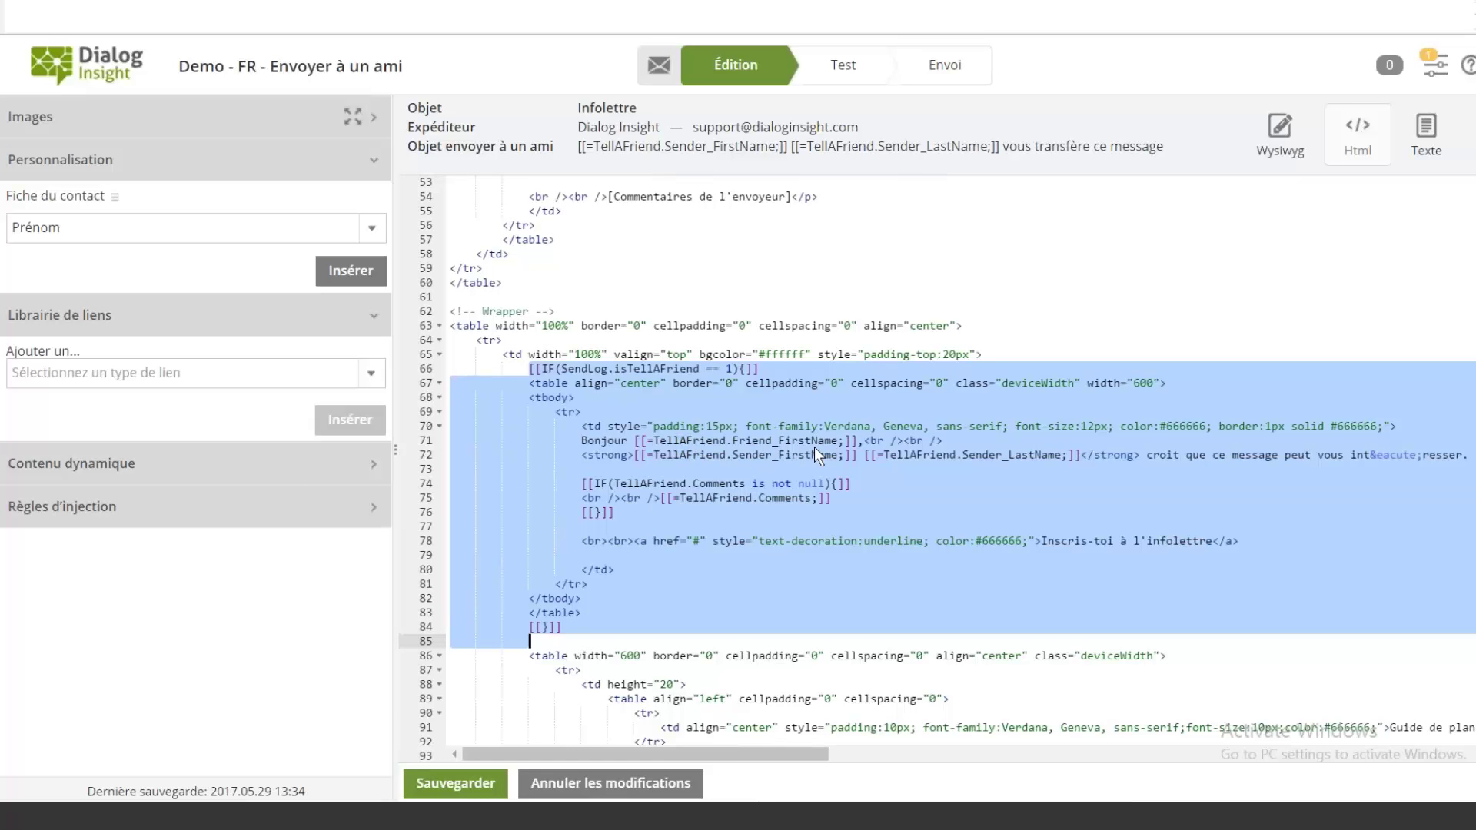
pyautogui.moveTo(731, 454); pyautogui.dragTo(838, 454)
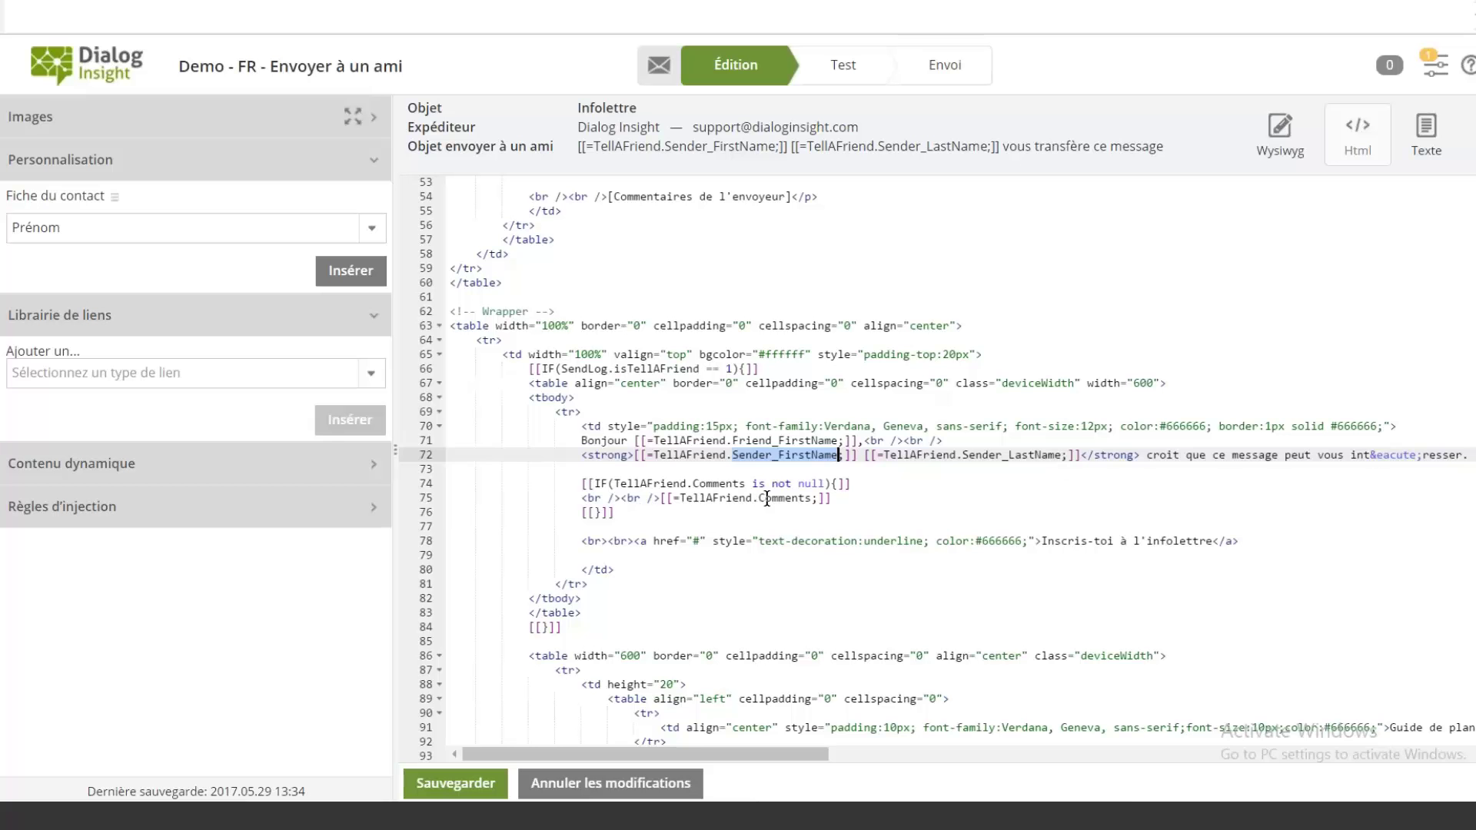
pyautogui.moveTo(751, 521); pyautogui.dragTo(582, 441)
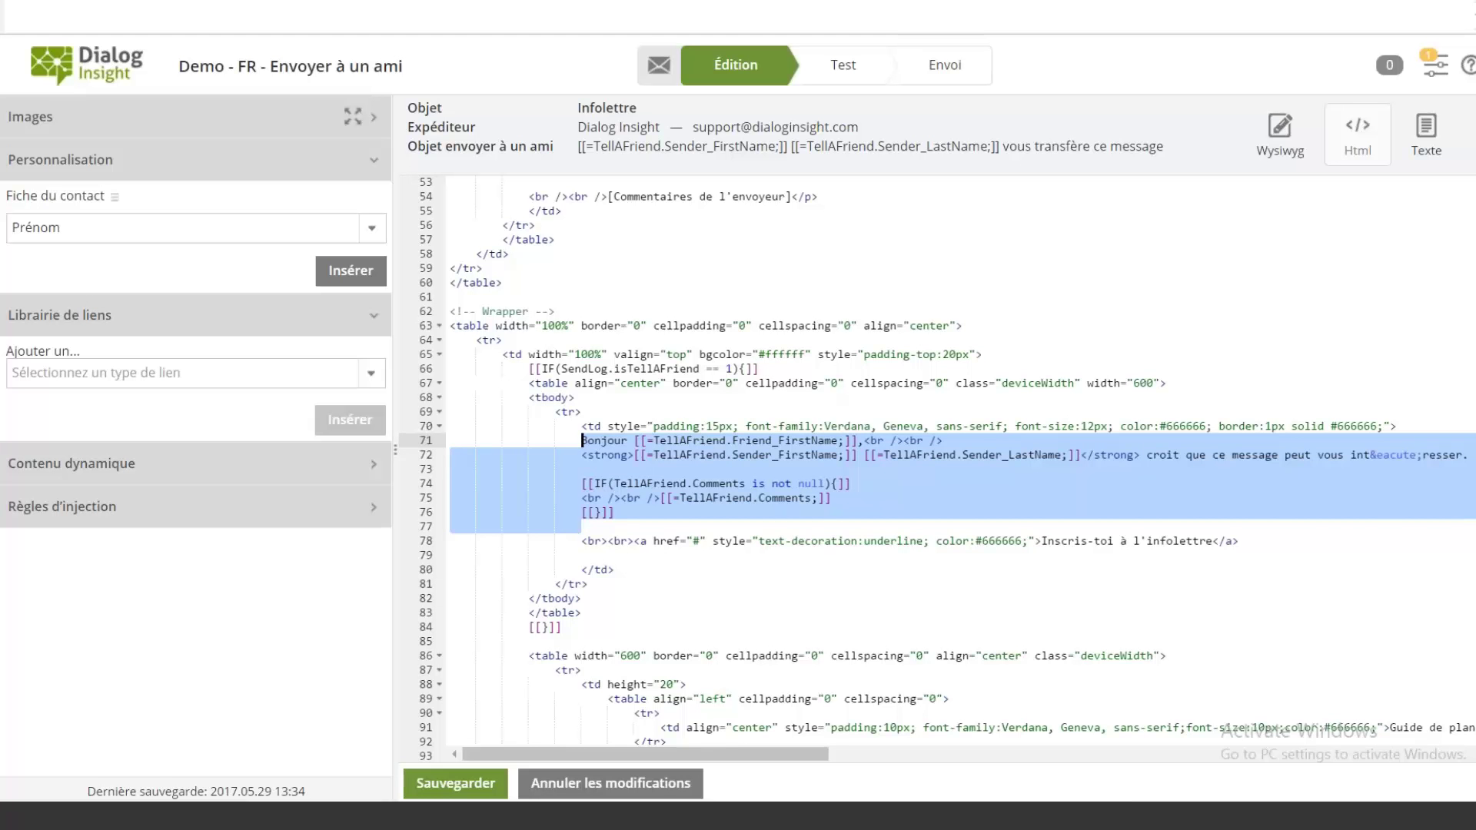
pyautogui.click(582, 440)
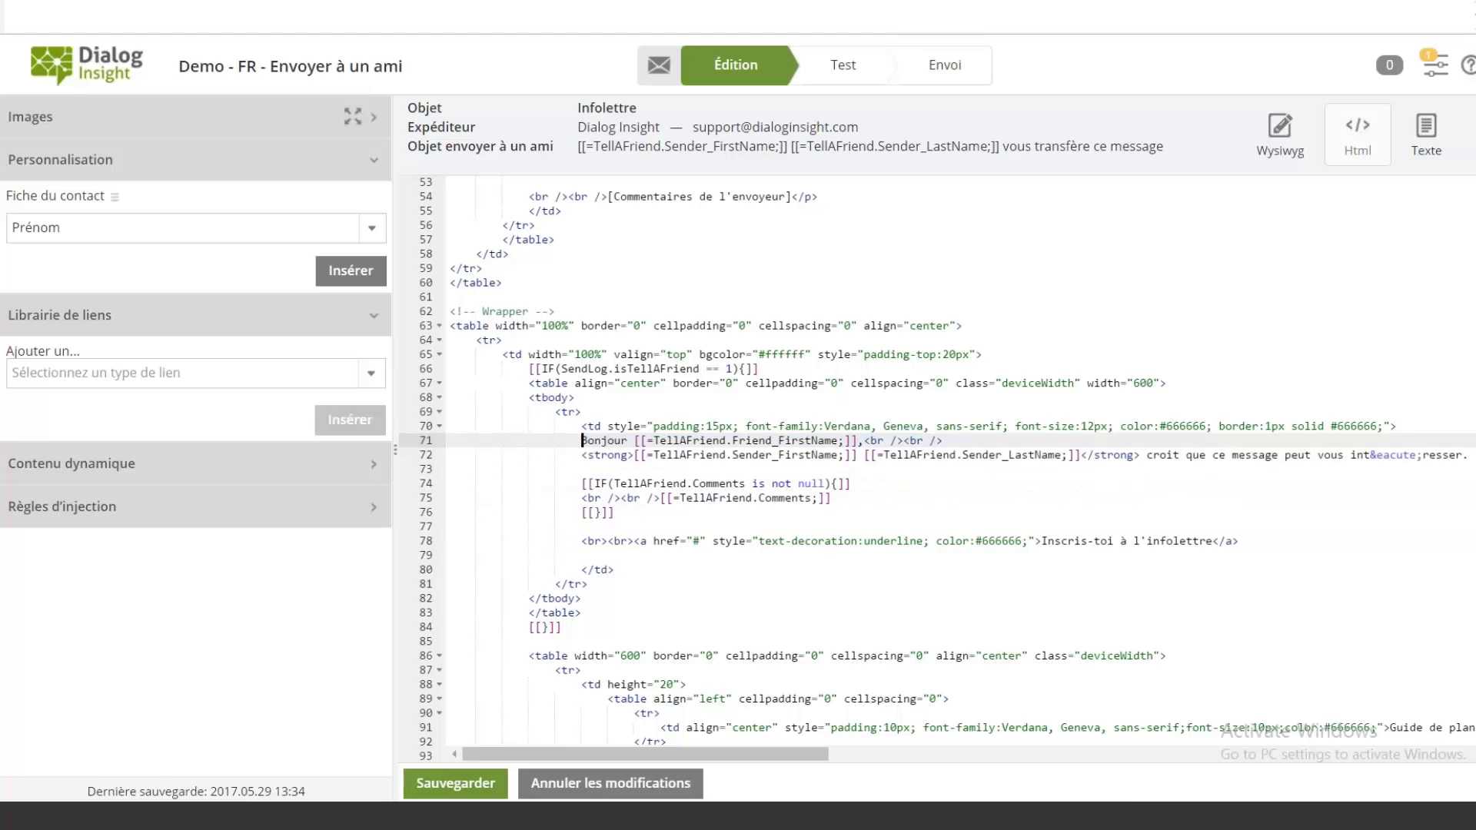
pyautogui.click(529, 367)
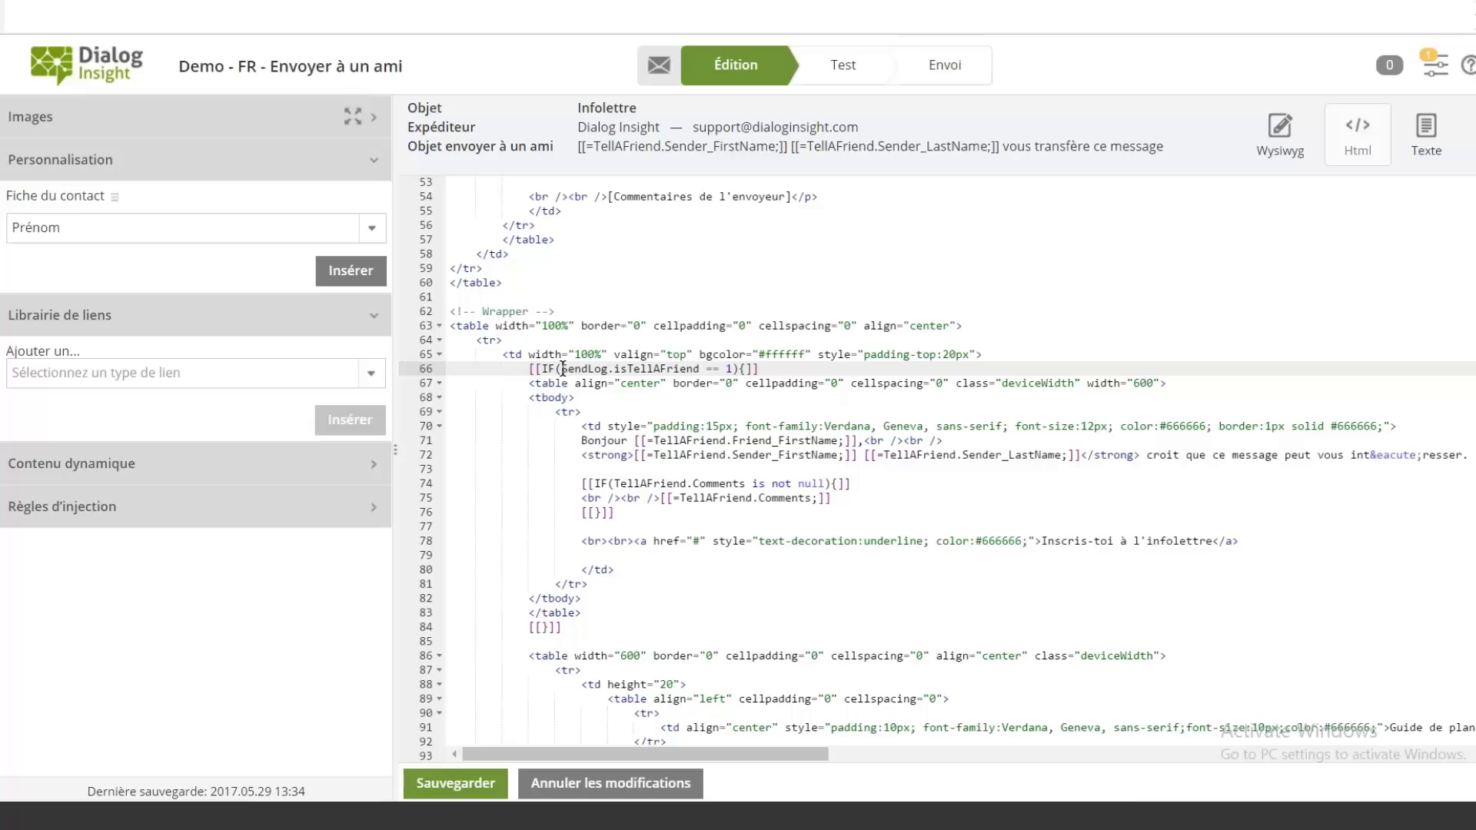
pyautogui.scroll(-1, 563, 368)
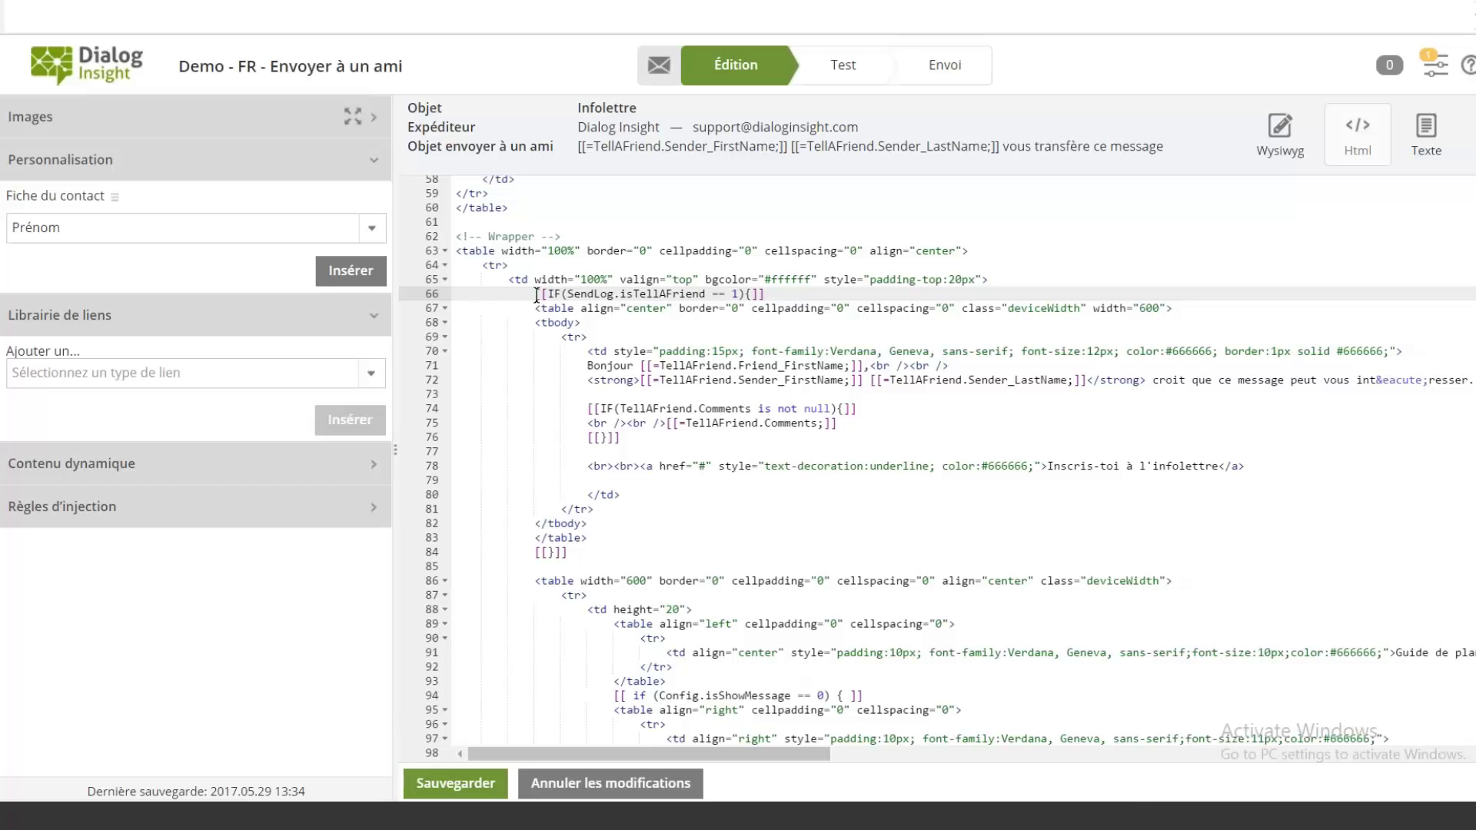
pyautogui.click(994, 278)
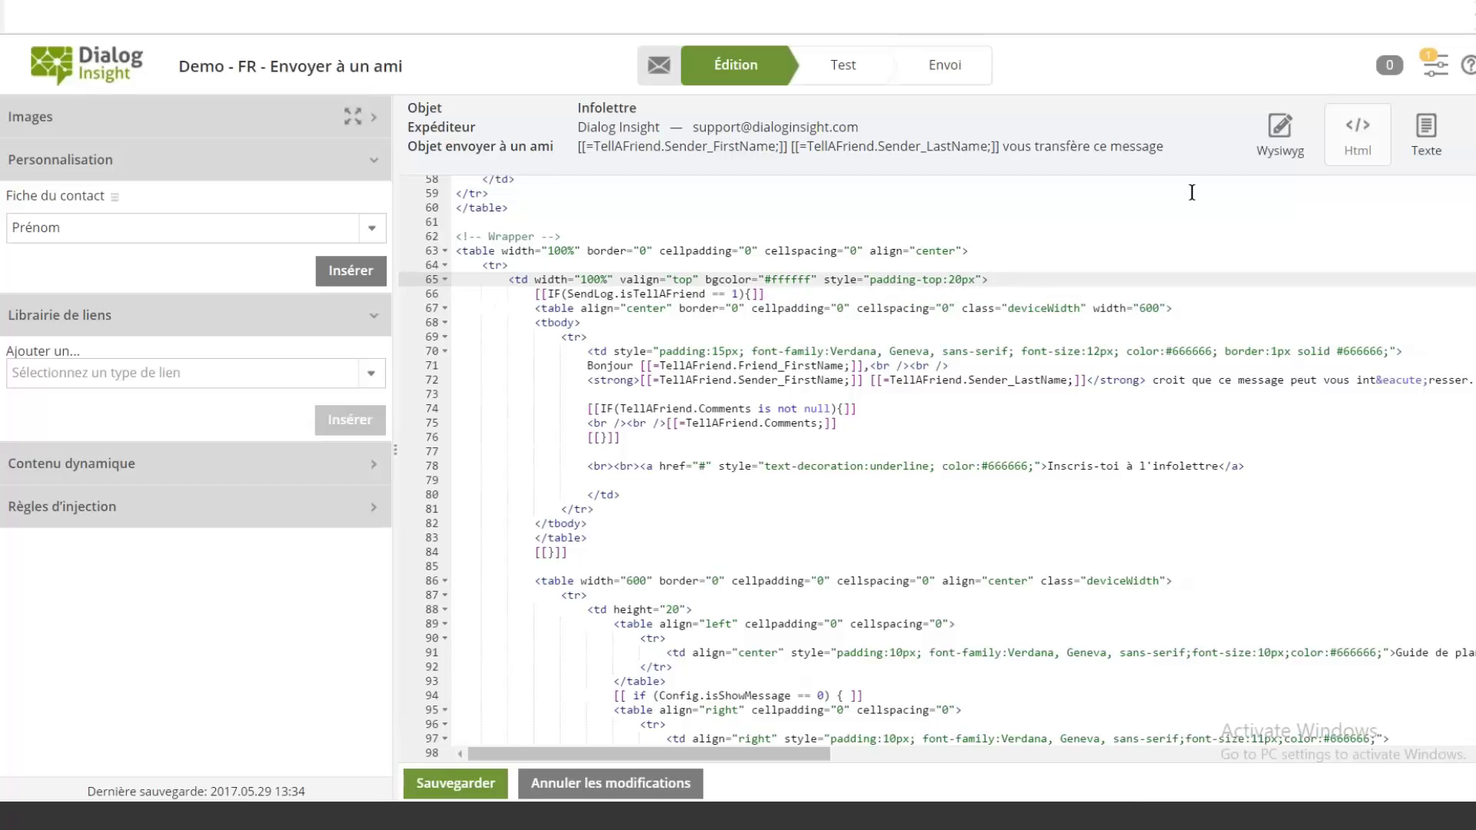
# Save the message changes and update its web archive from the Publication settings.
pyautogui.click(842, 68)
pyautogui.click(469, 791)
pyautogui.click(1435, 69)
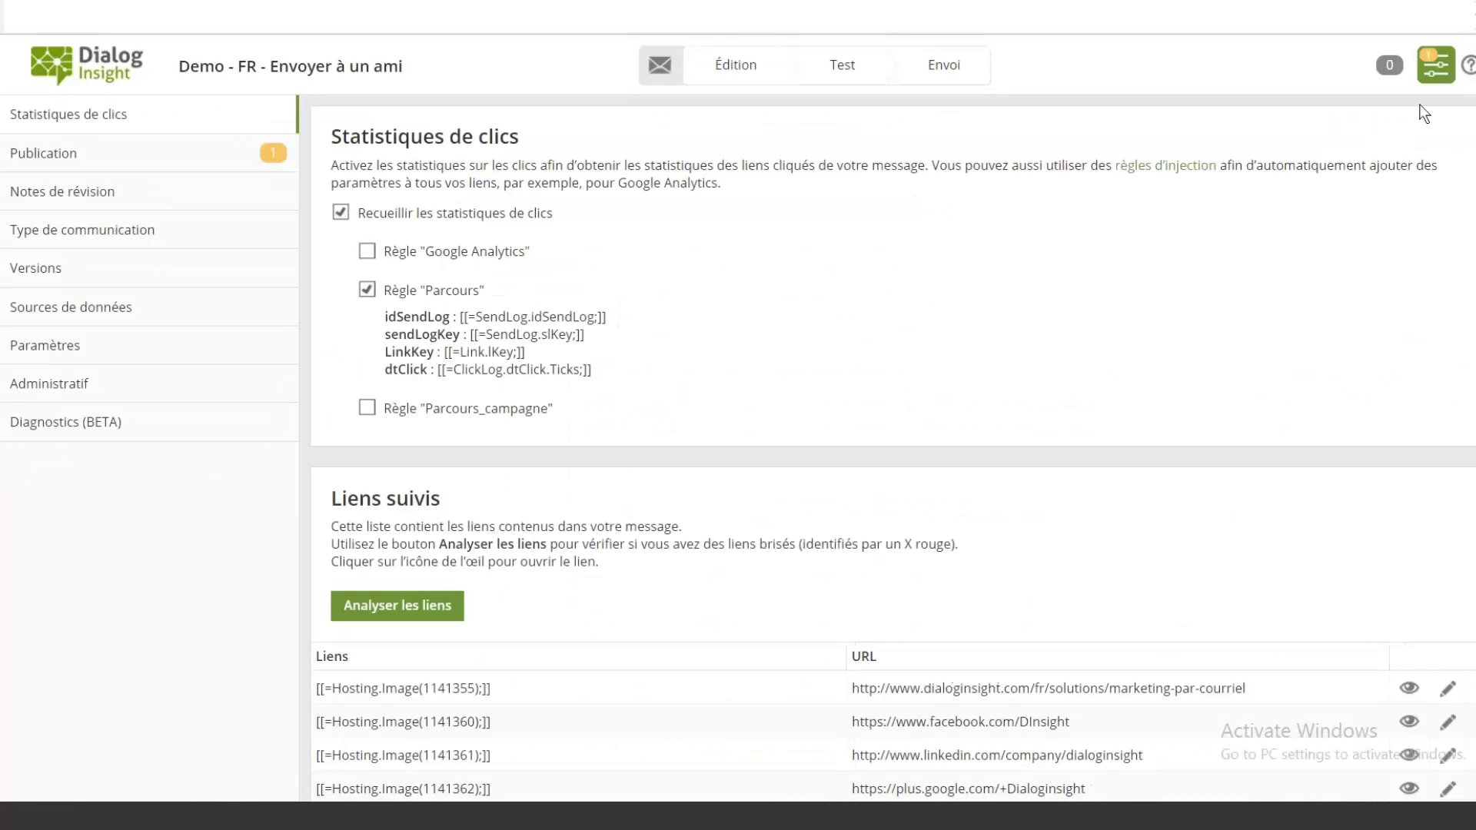
pyautogui.click(158, 155)
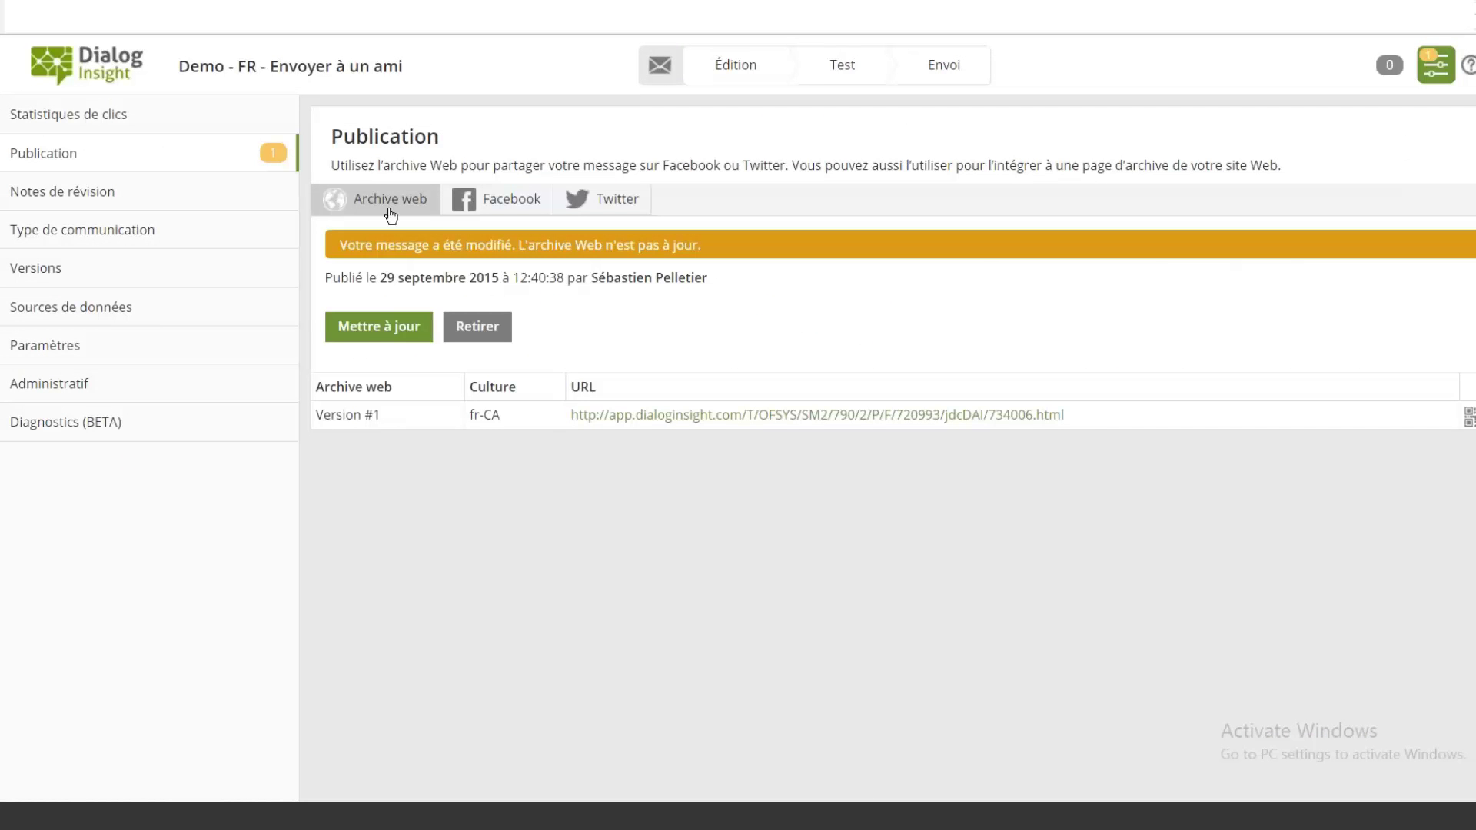
pyautogui.click(374, 331)
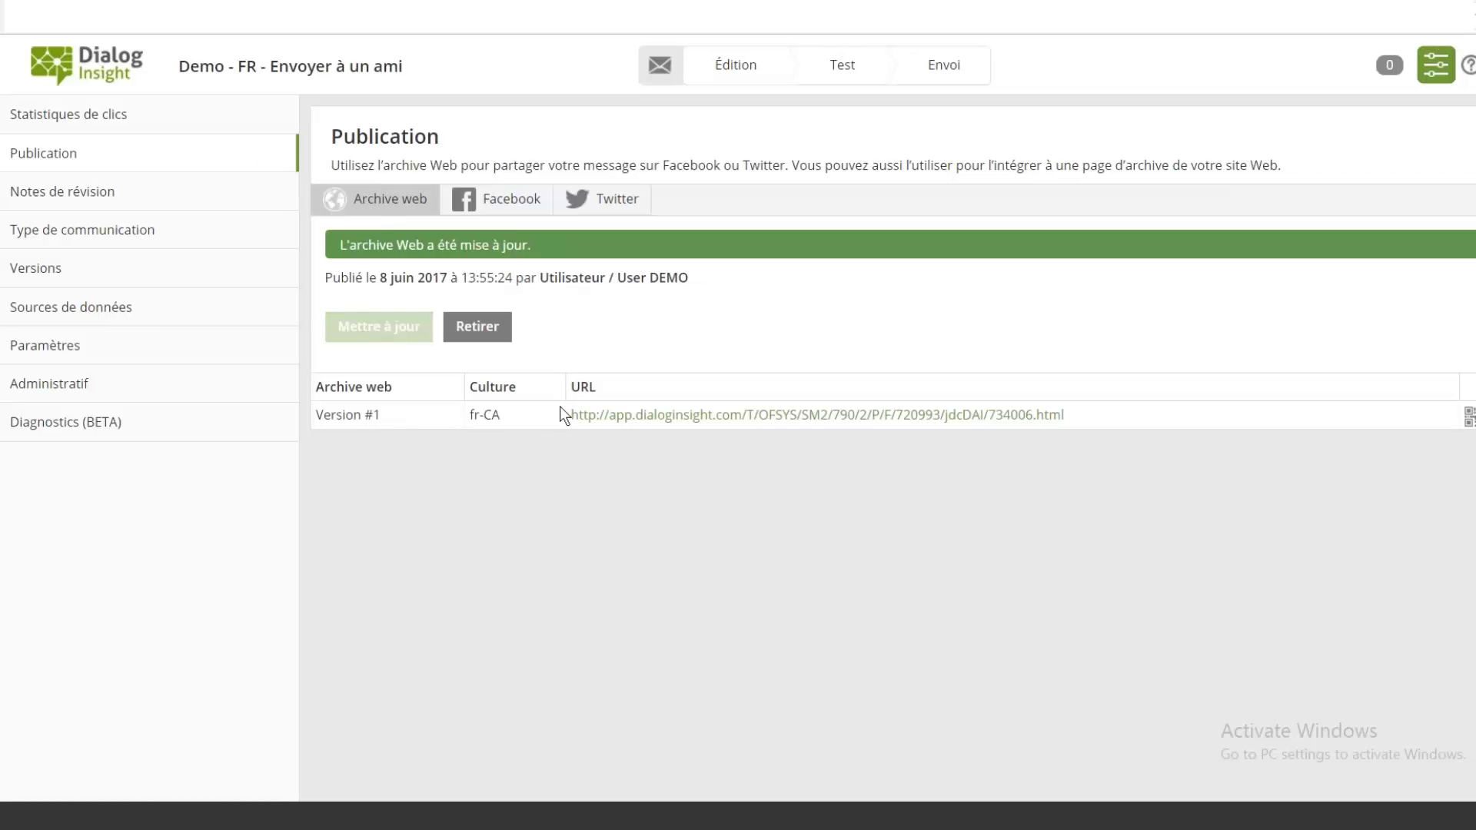
# Copy the web archive's URL, view the published message in a new browser tab, and close that tab.
pyautogui.moveTo(567, 413); pyautogui.dragTo(1081, 415)
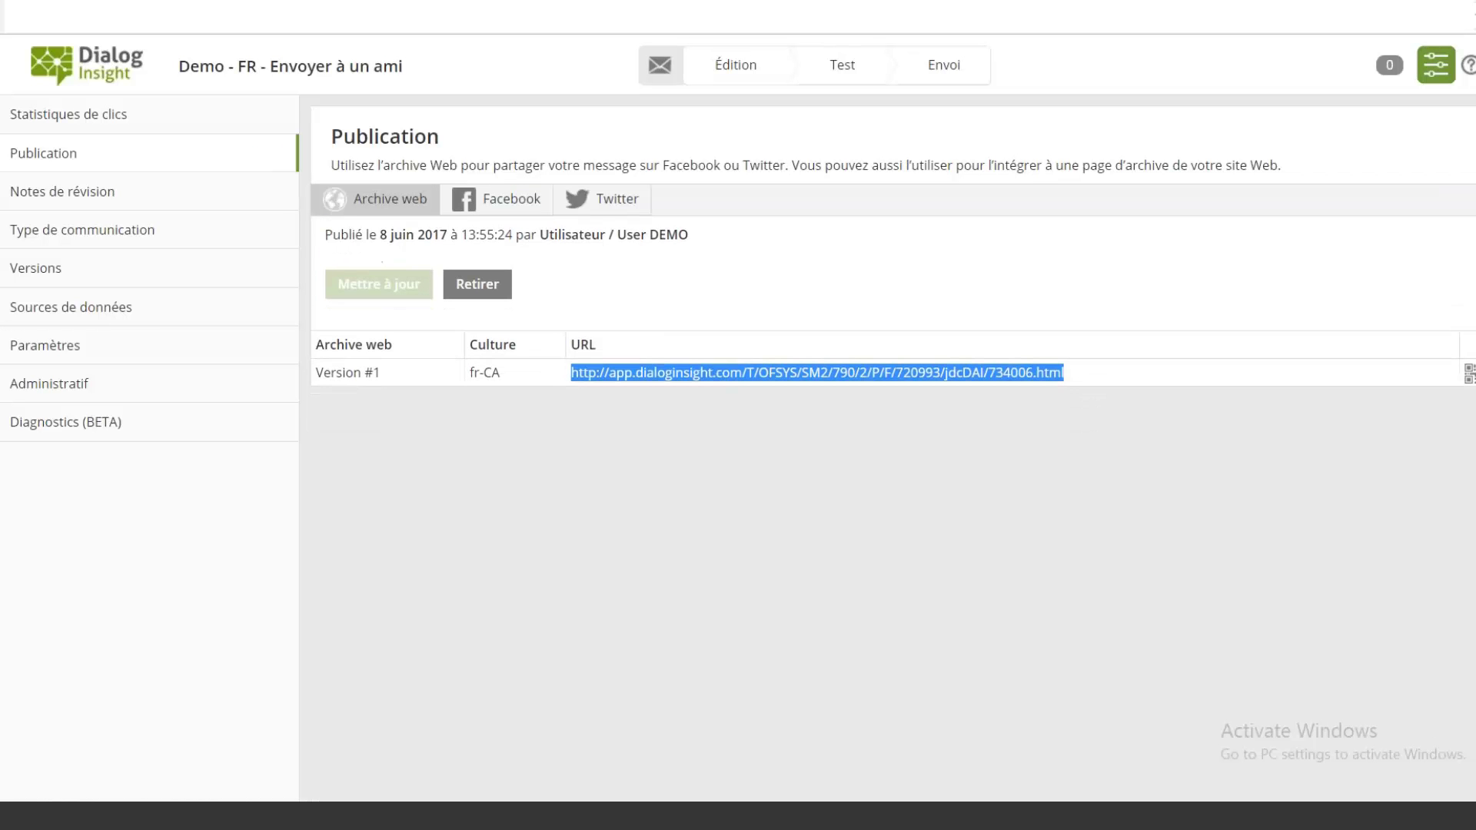
pyautogui.hotkey('ctrl', 'c')
pyautogui.hotkey('ctrl', 't')
pyautogui.hotkey('ctrl', 'v')
pyautogui.press('Return')
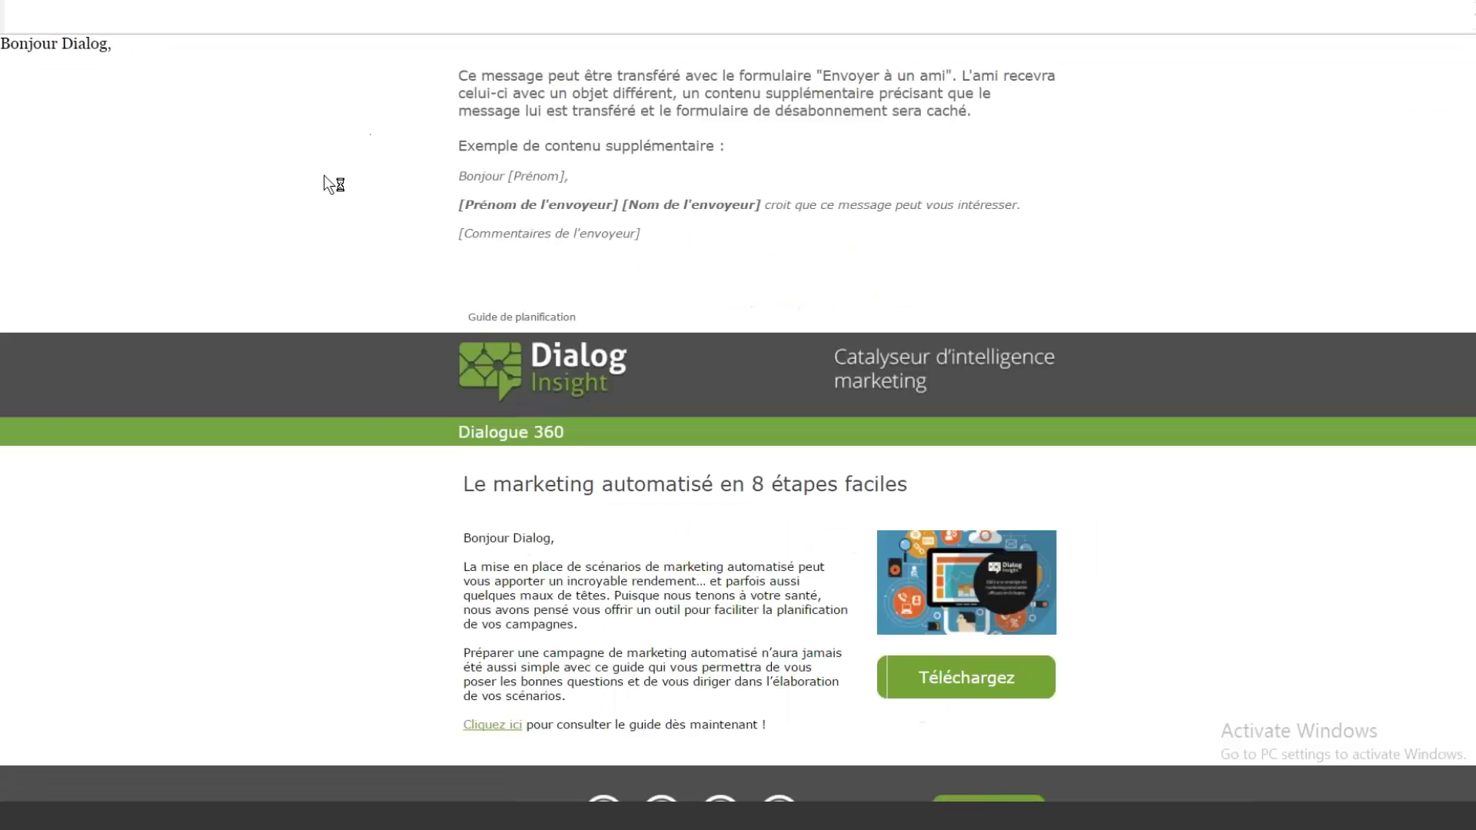
pyautogui.scroll(-4, 293, 116)
pyautogui.hotkey('ctrl', 'w')
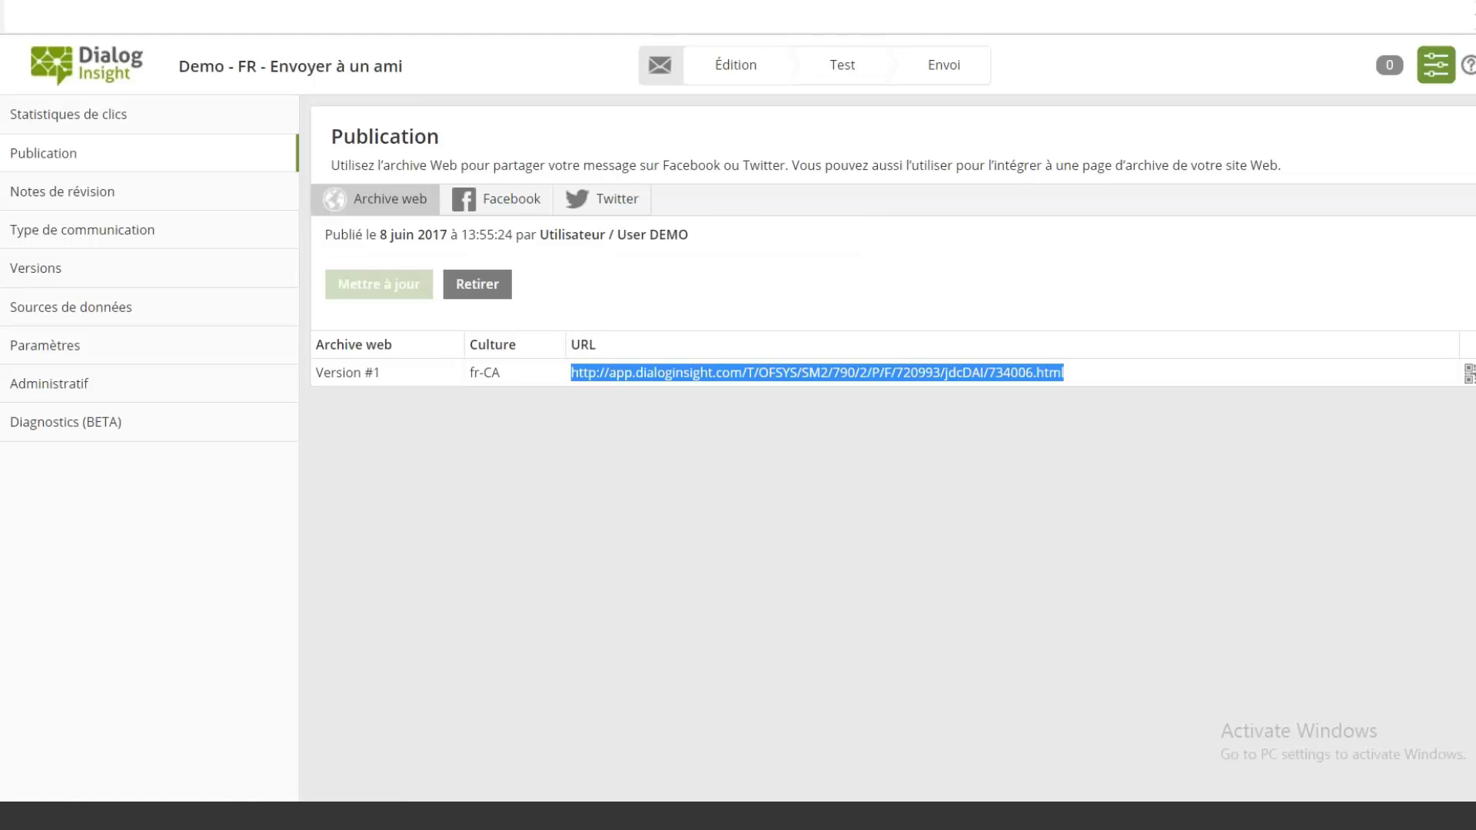
# Open the "Demo SMS - FR" message for editing and collapse its Contenu dynamique and Personnalisation sections.
pyautogui.click(660, 66)
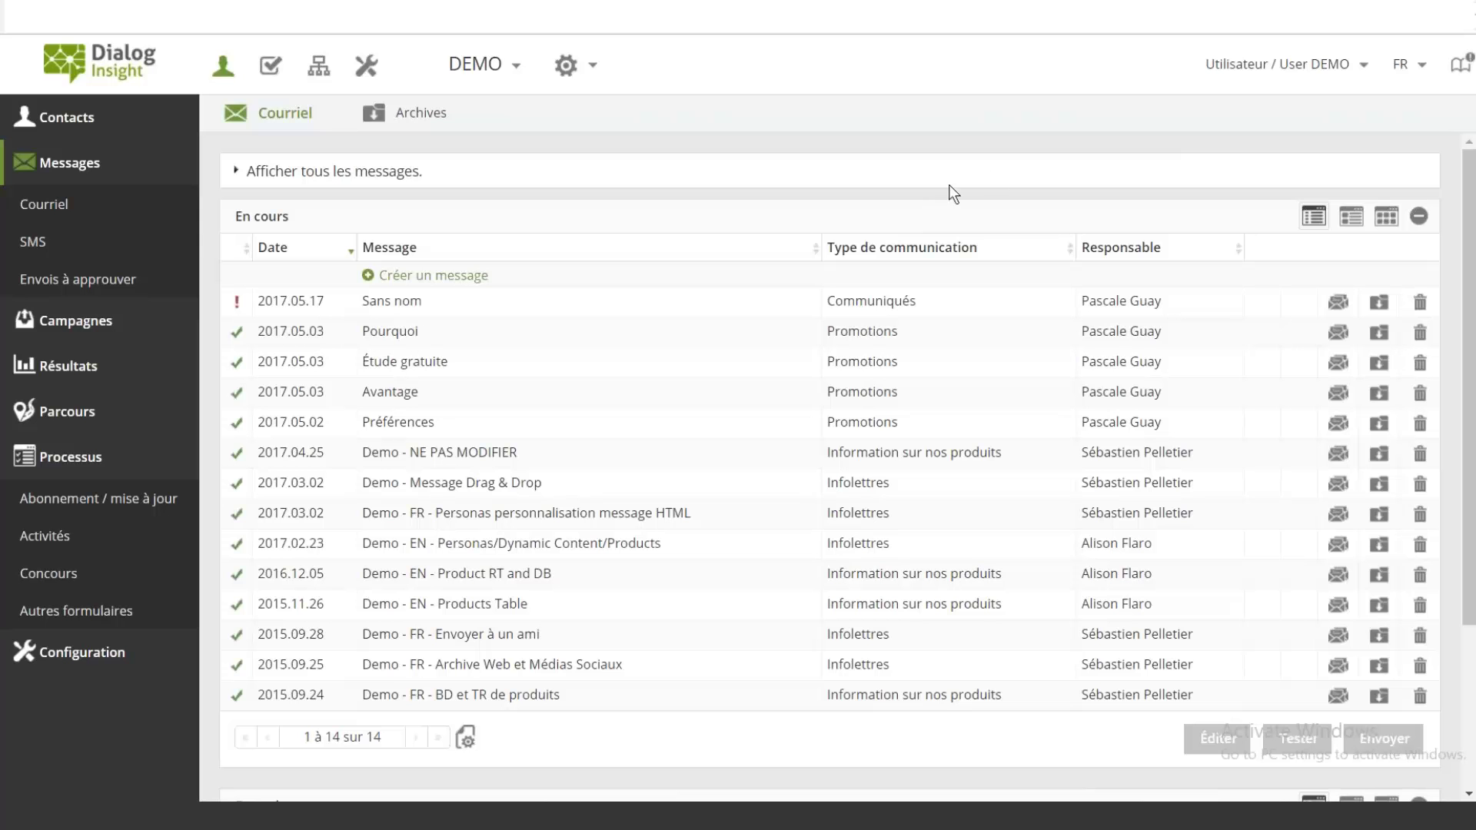
pyautogui.click(108, 244)
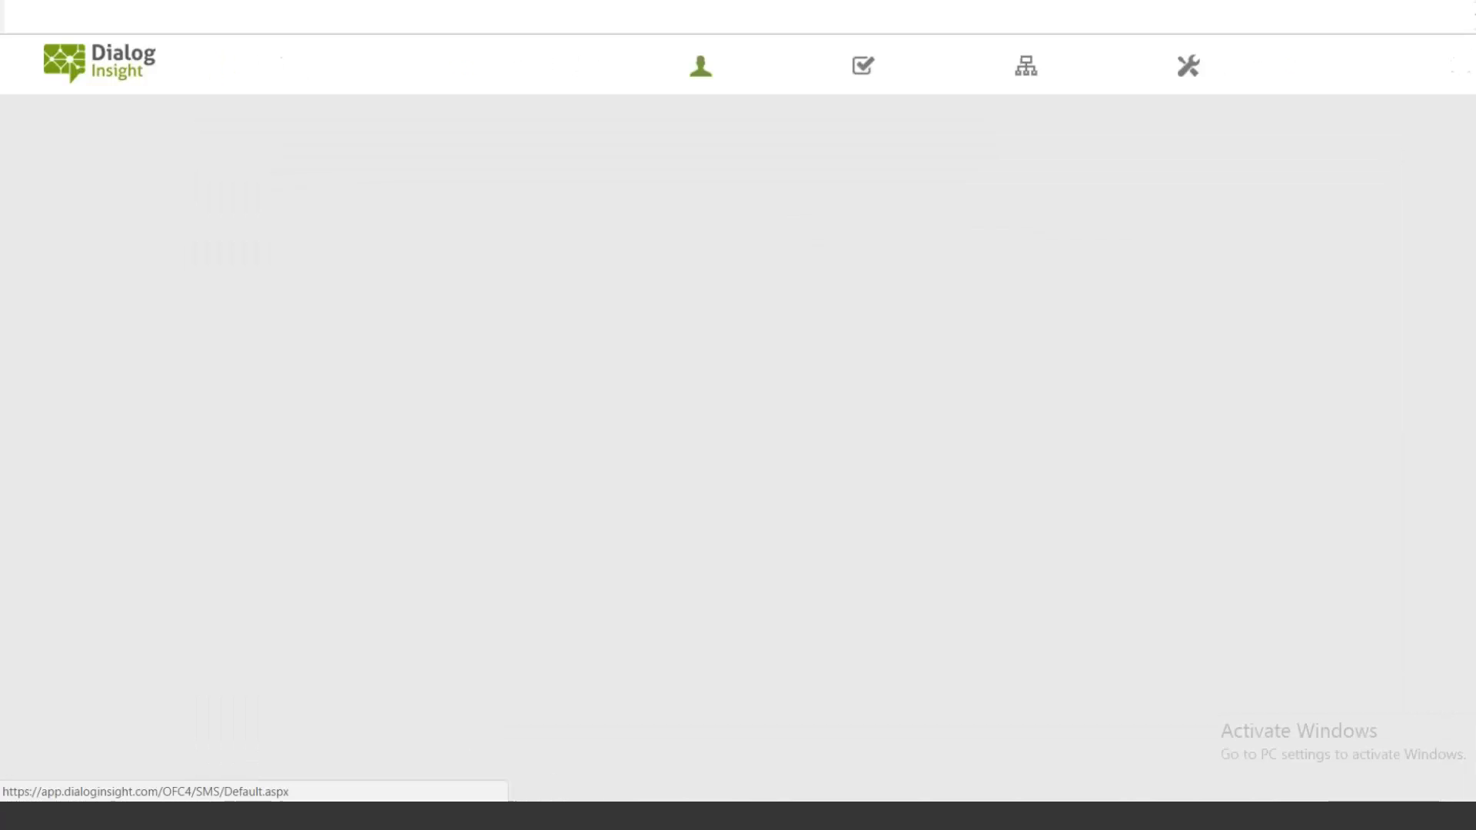
pyautogui.doubleClick(420, 487)
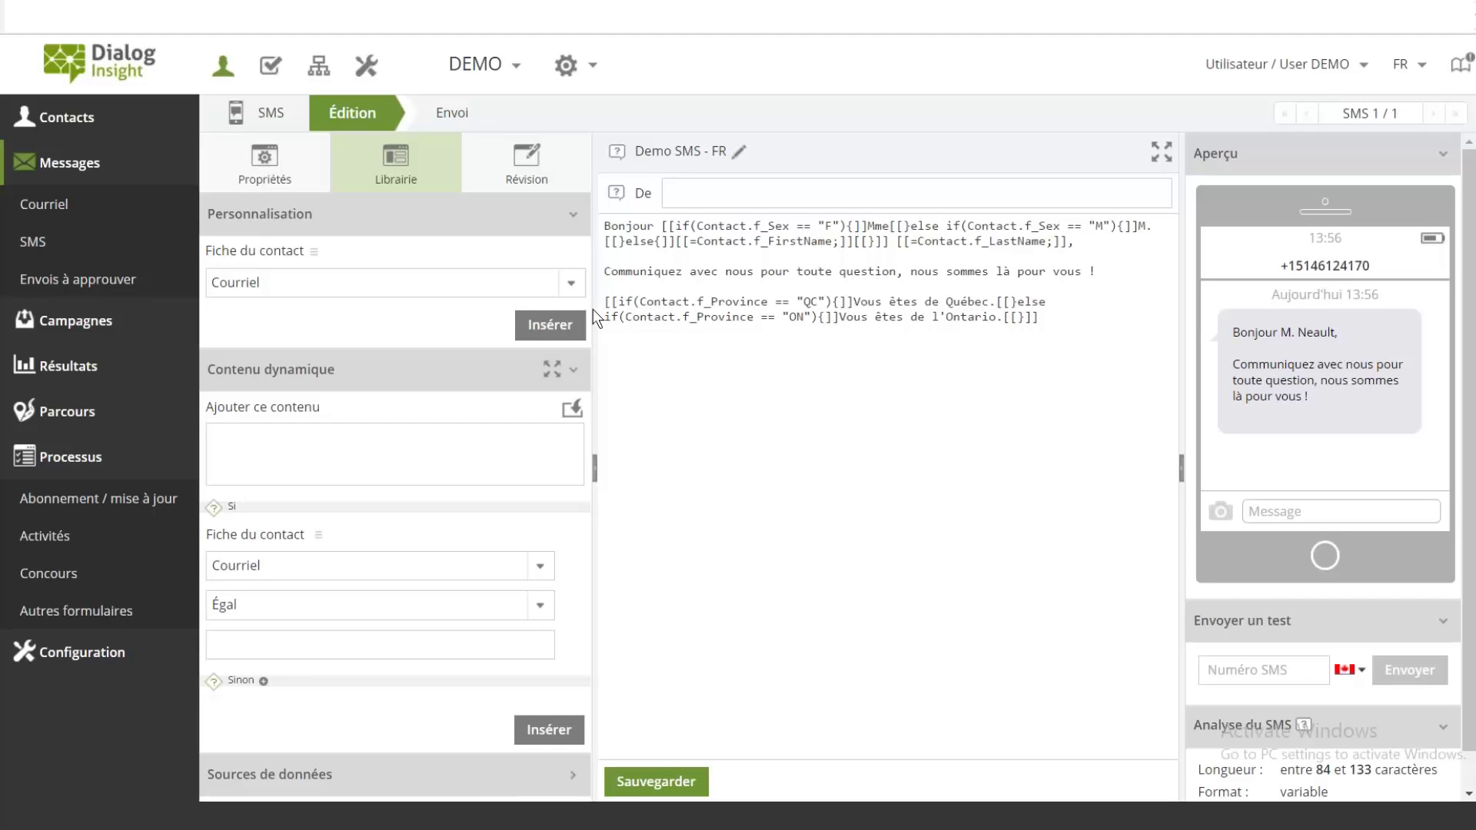
pyautogui.click(469, 371)
pyautogui.click(408, 213)
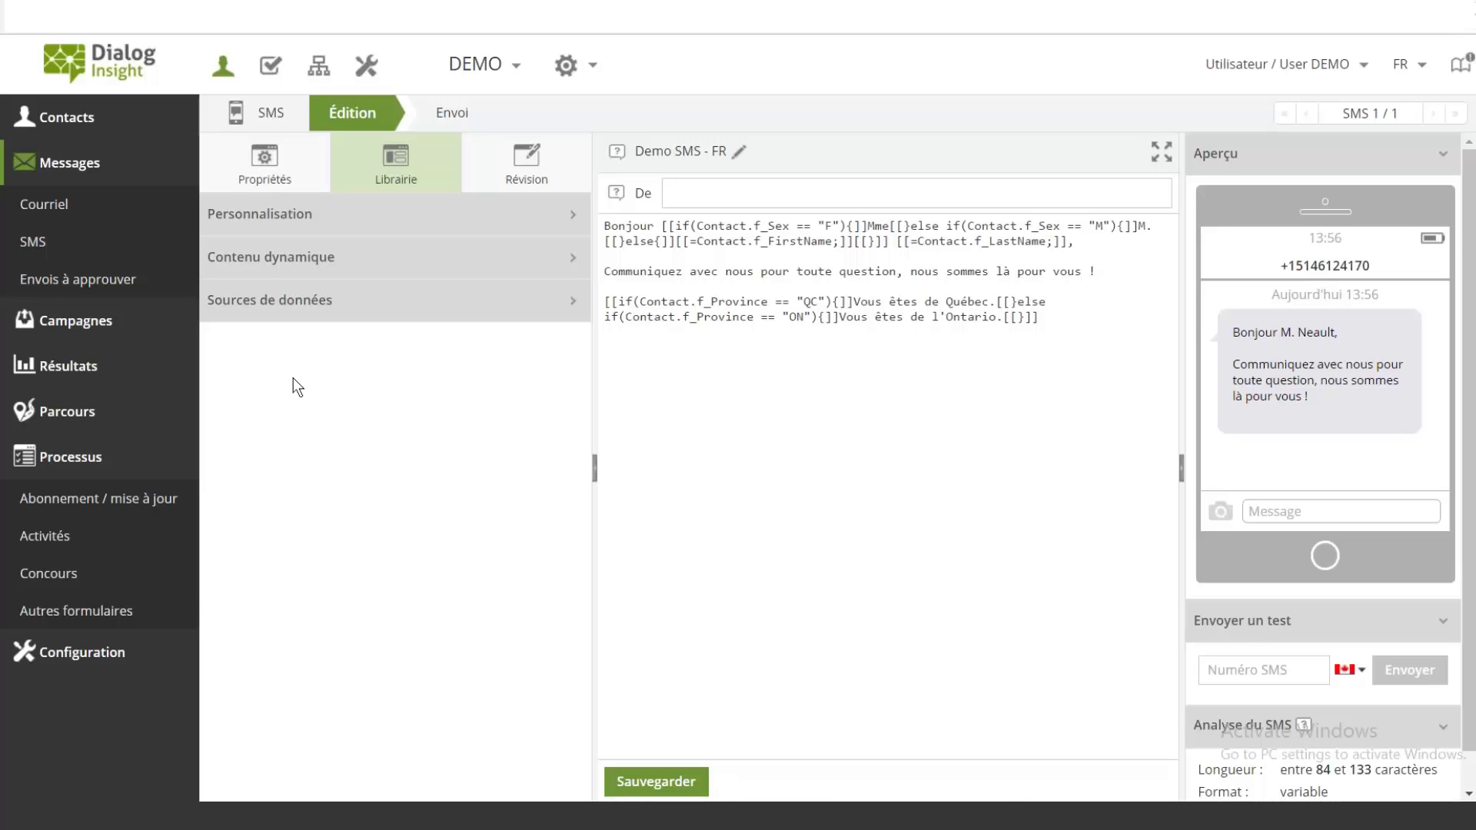
# Open the list of Marketing automatisé campaigns.
pyautogui.click(135, 323)
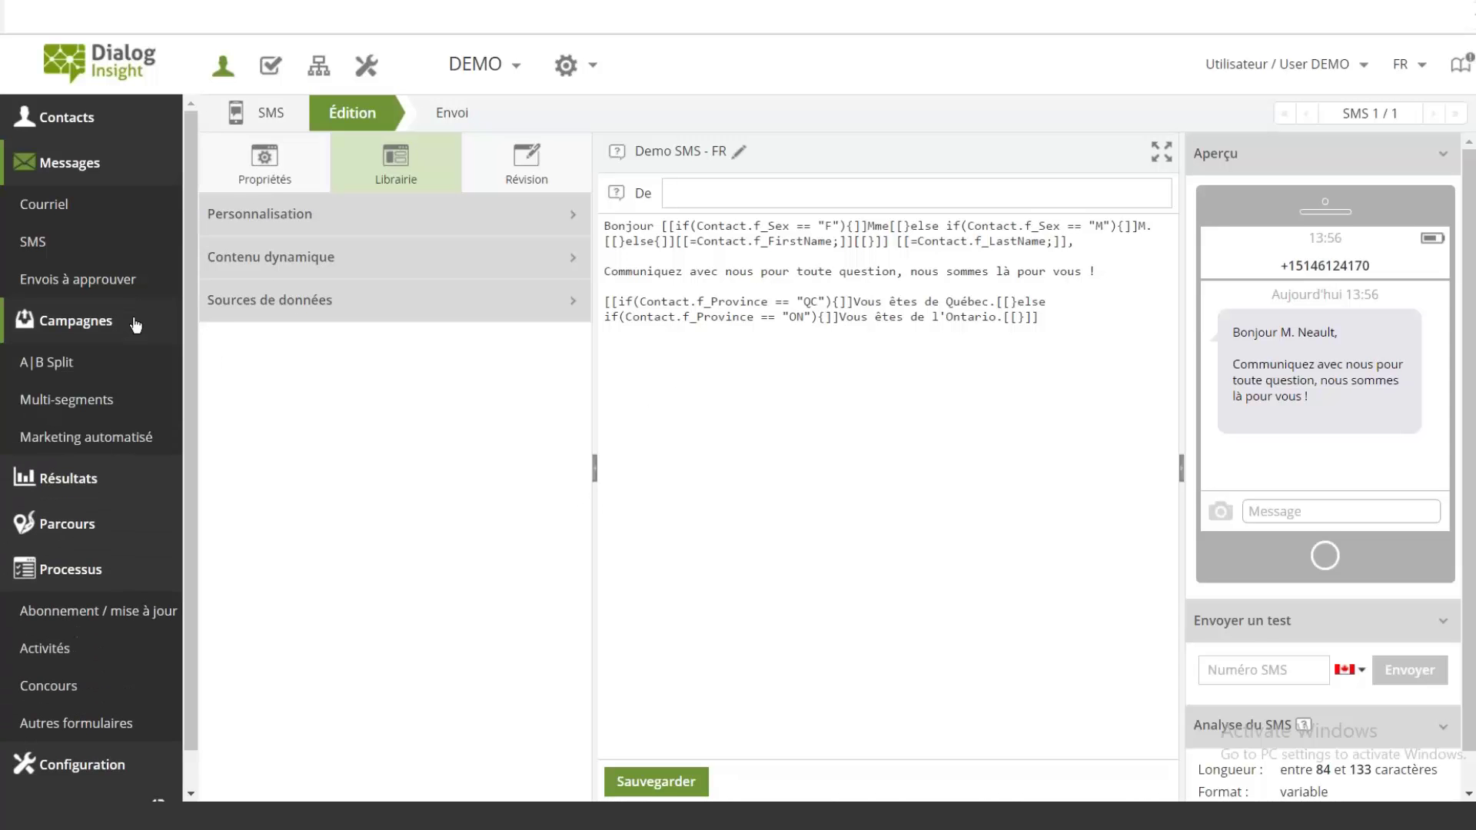
pyautogui.click(105, 458)
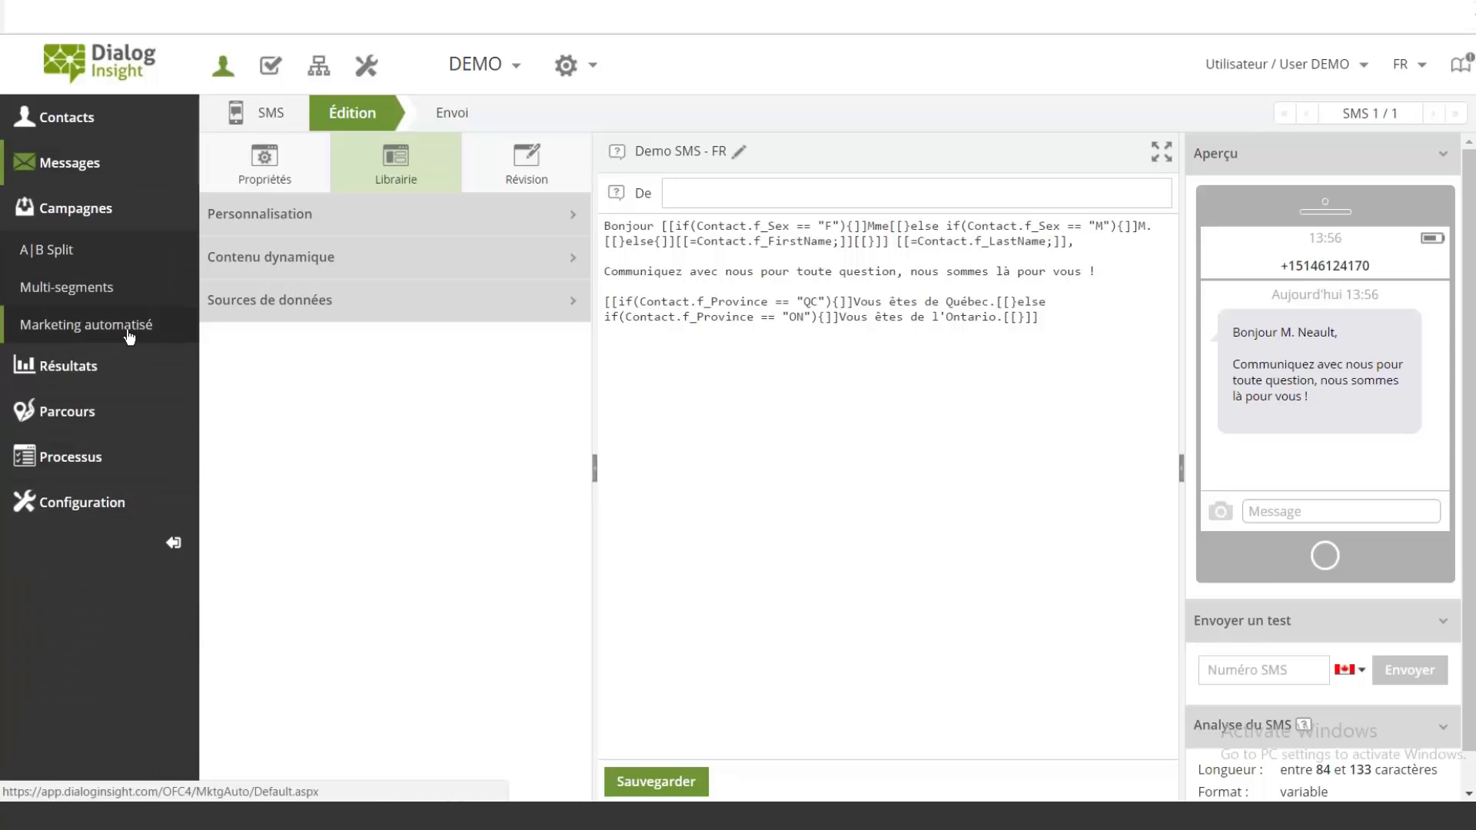
pyautogui.click(153, 327)
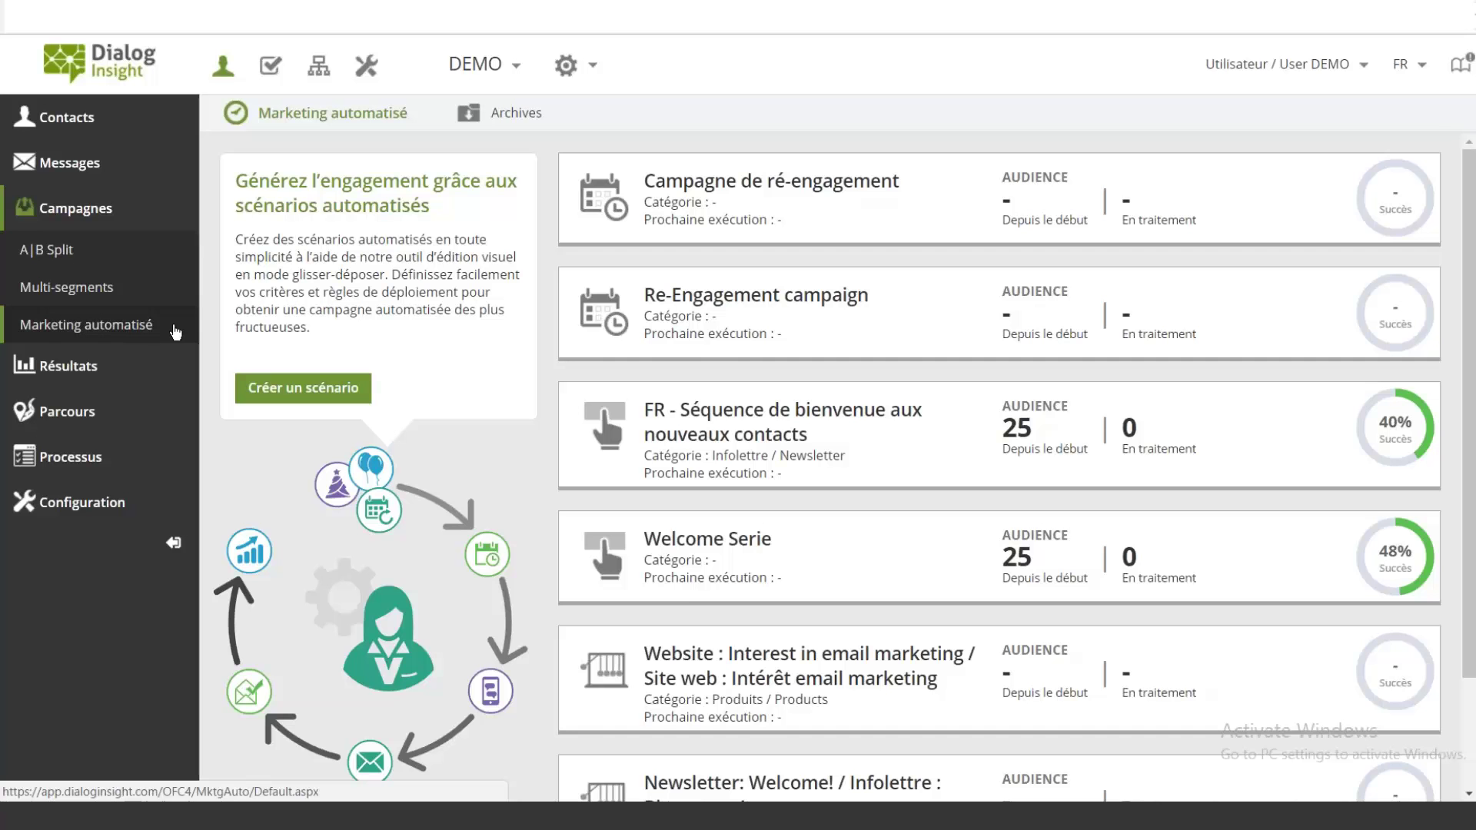
# View the summaries of the closed A|B Split campaigns "Campagne" and "Infolettre novembre / Newsletter November".
pyautogui.scroll(-2, 541, 329)
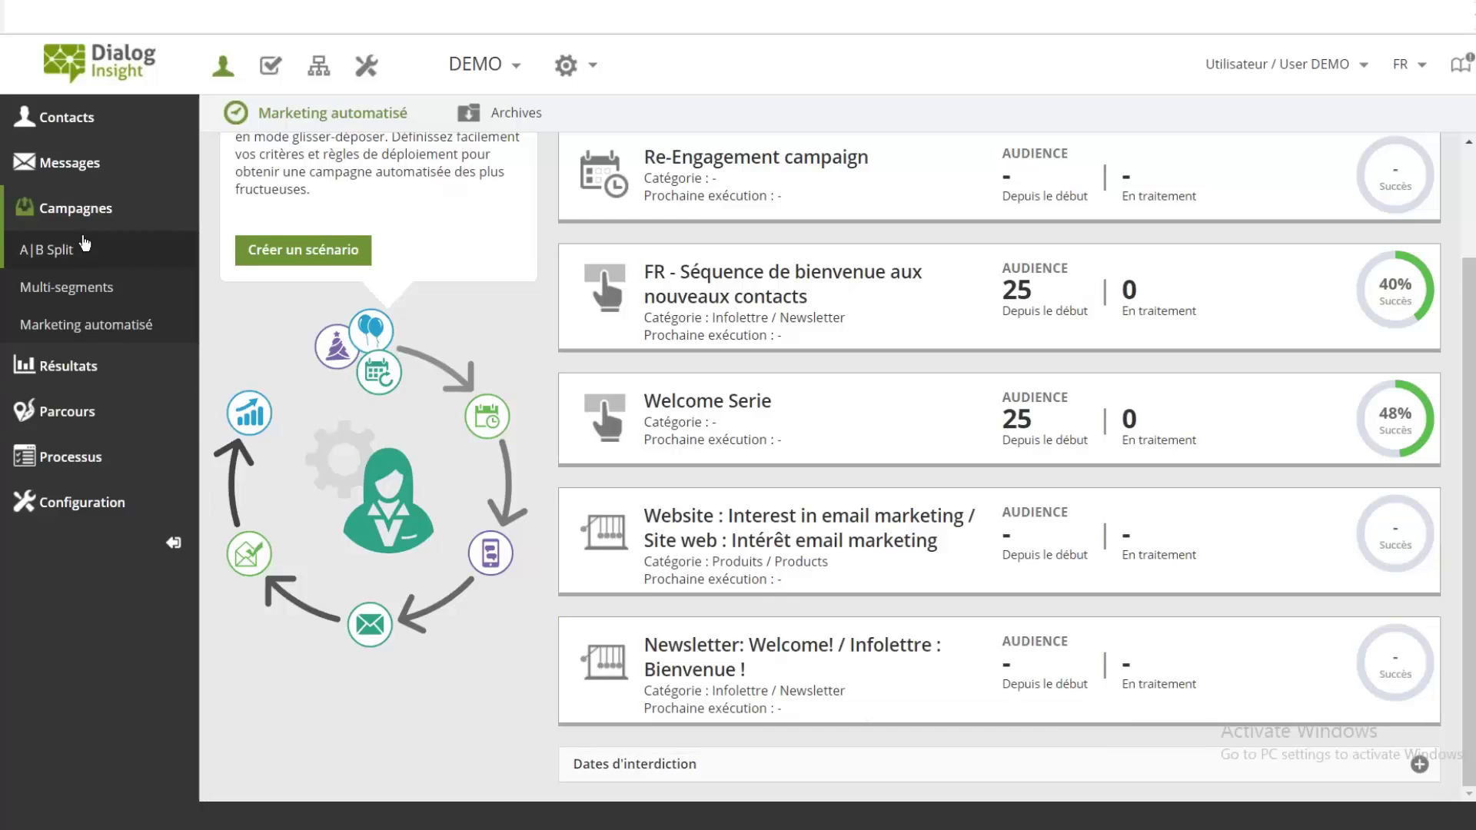
pyautogui.click(100, 258)
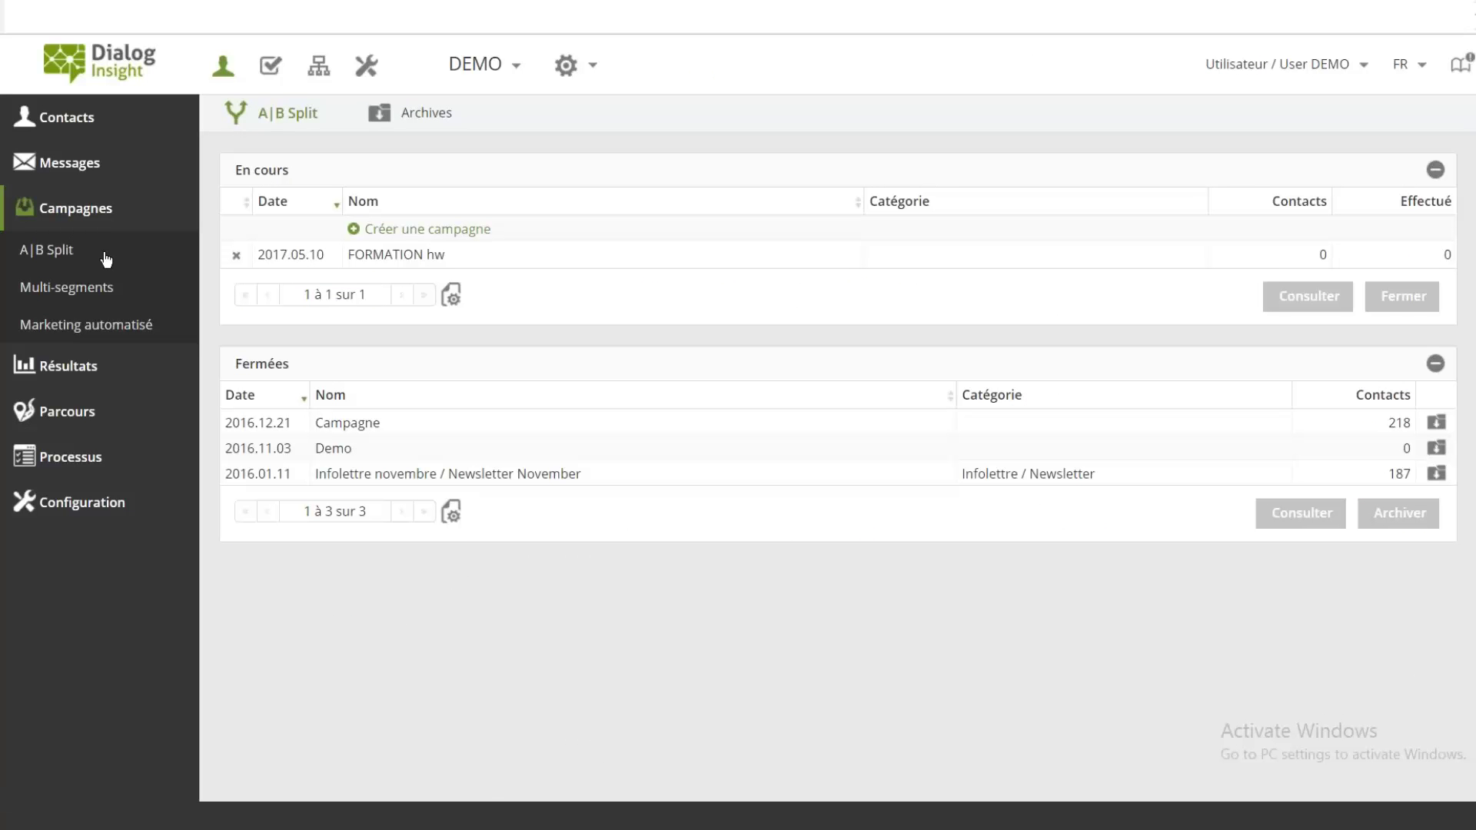
pyautogui.doubleClick(399, 422)
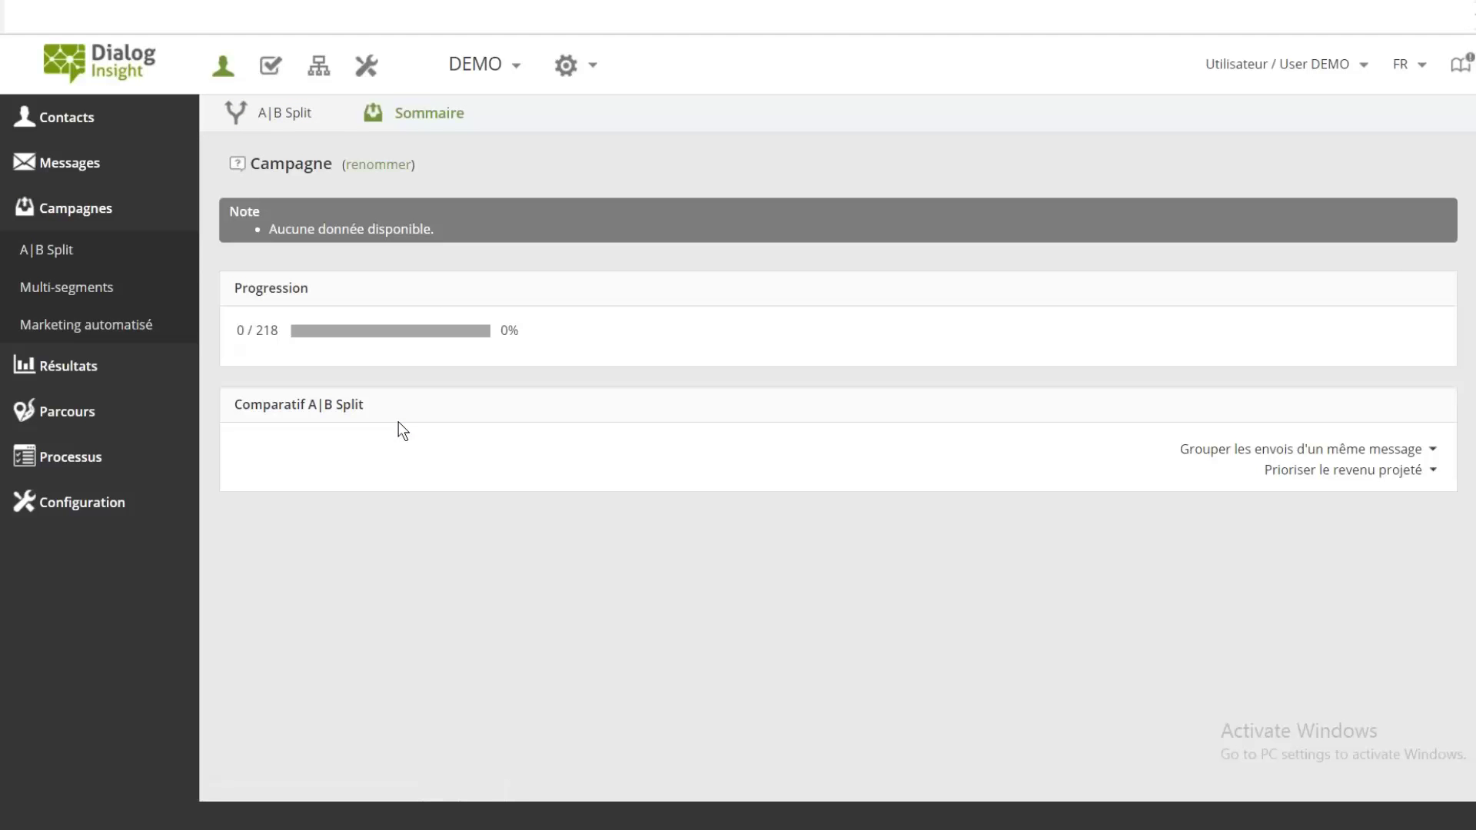
pyautogui.click(125, 252)
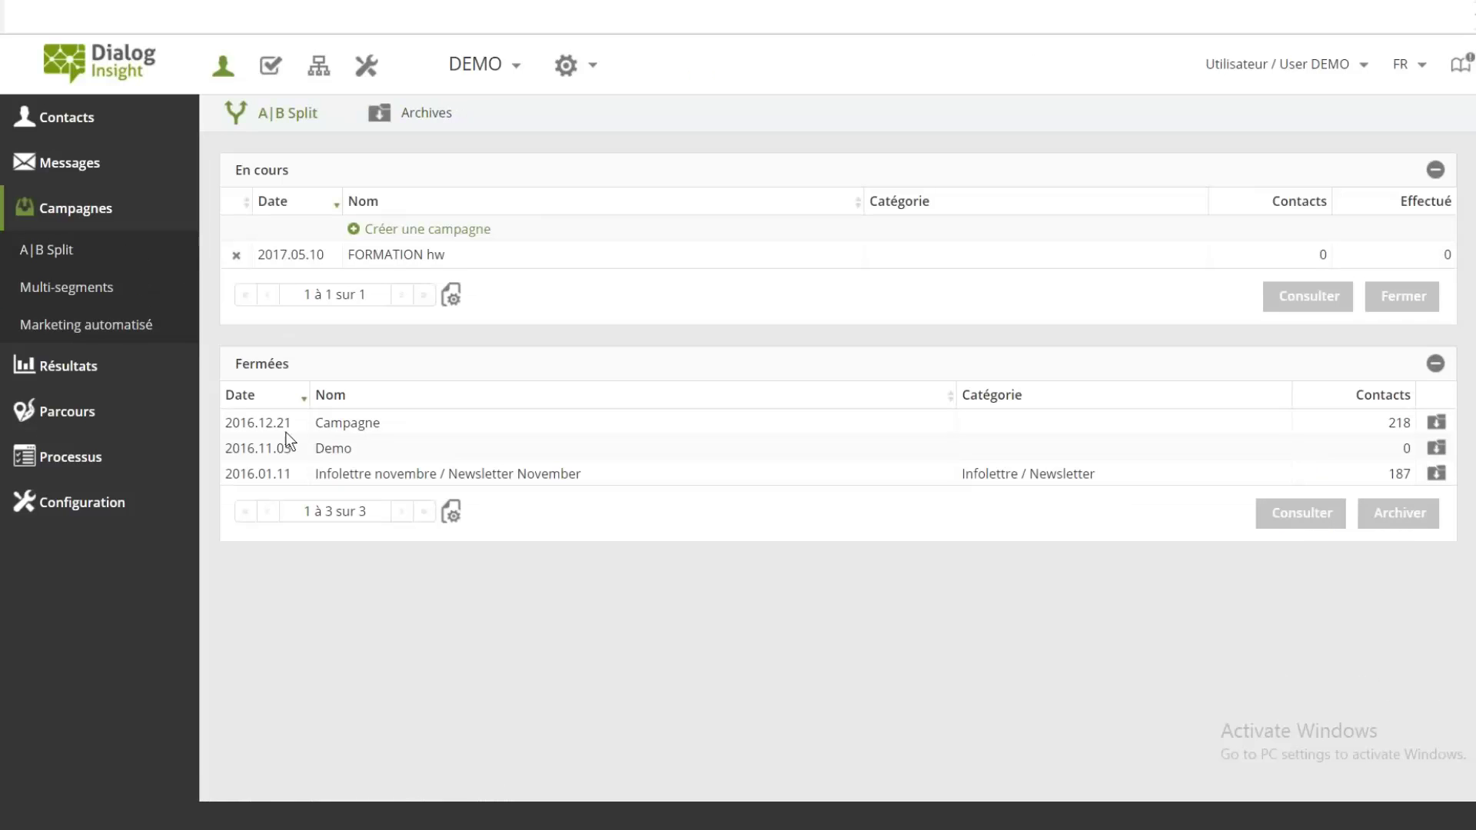
pyautogui.doubleClick(339, 472)
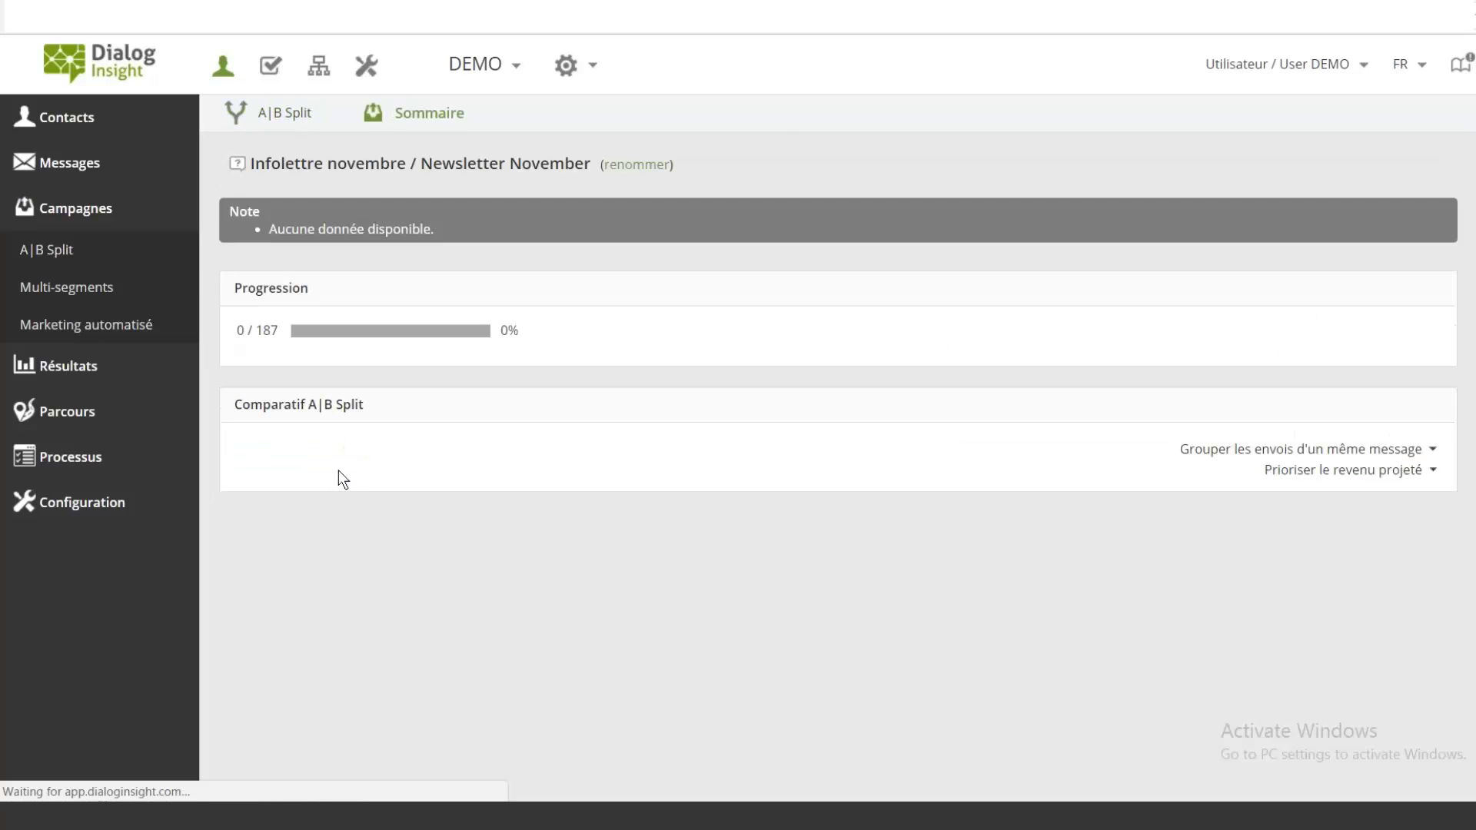
# Return to the A|B Split campaign list, then close and archive the "FORMATION hw" campaign.
pyautogui.click(129, 257)
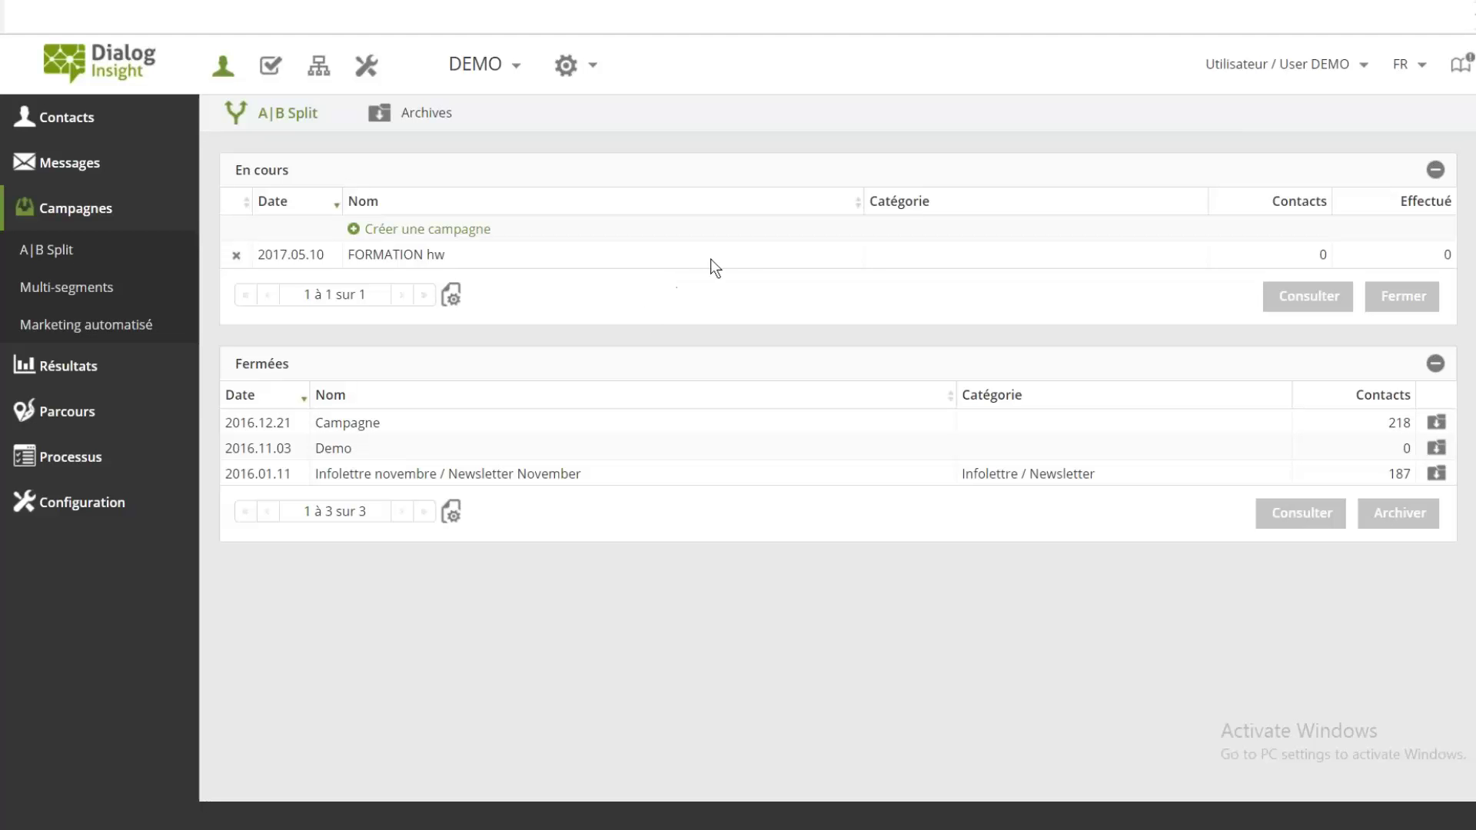
pyautogui.click(734, 256)
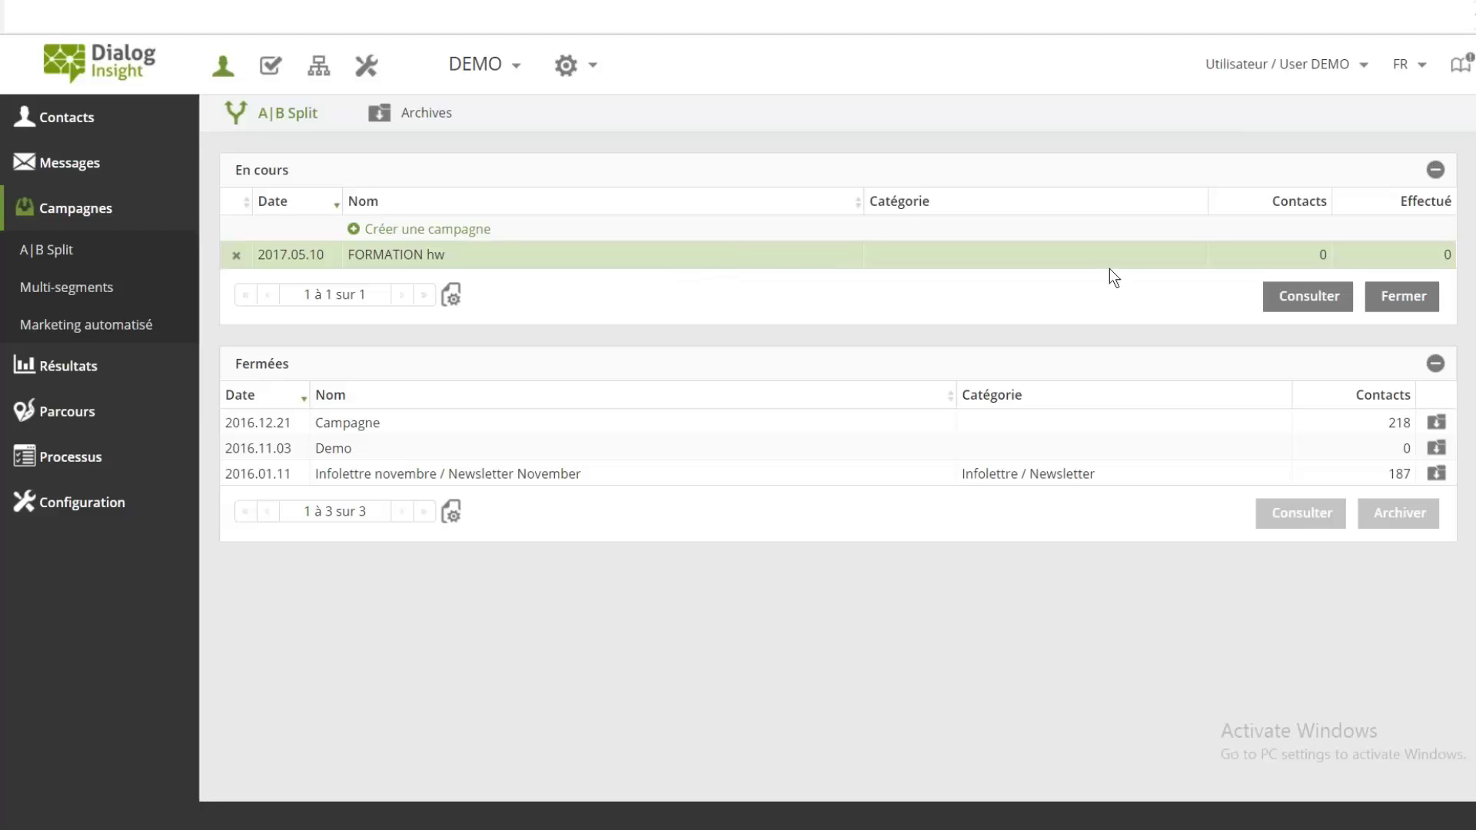
pyautogui.click(1404, 296)
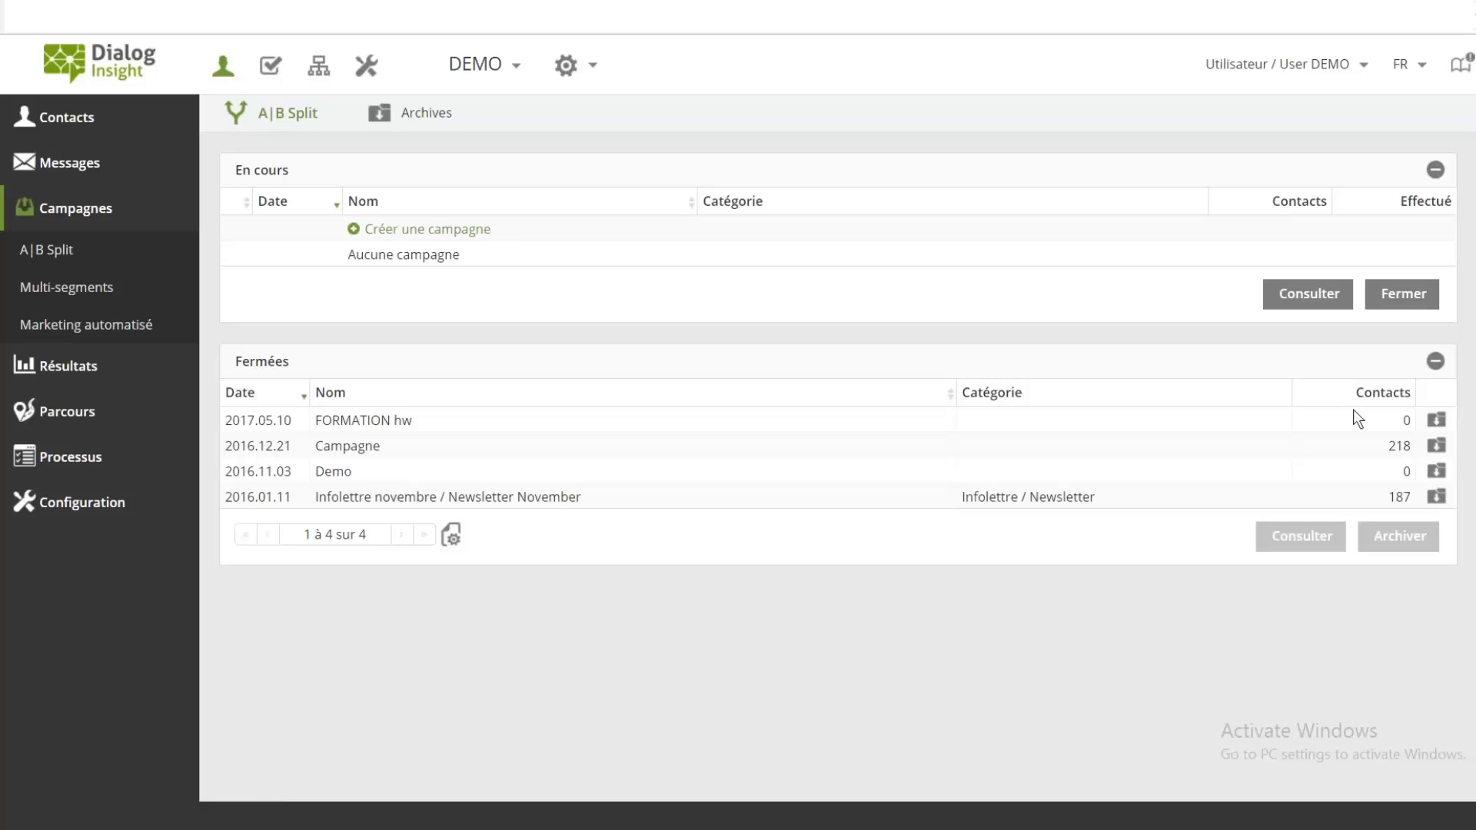
pyautogui.click(1437, 421)
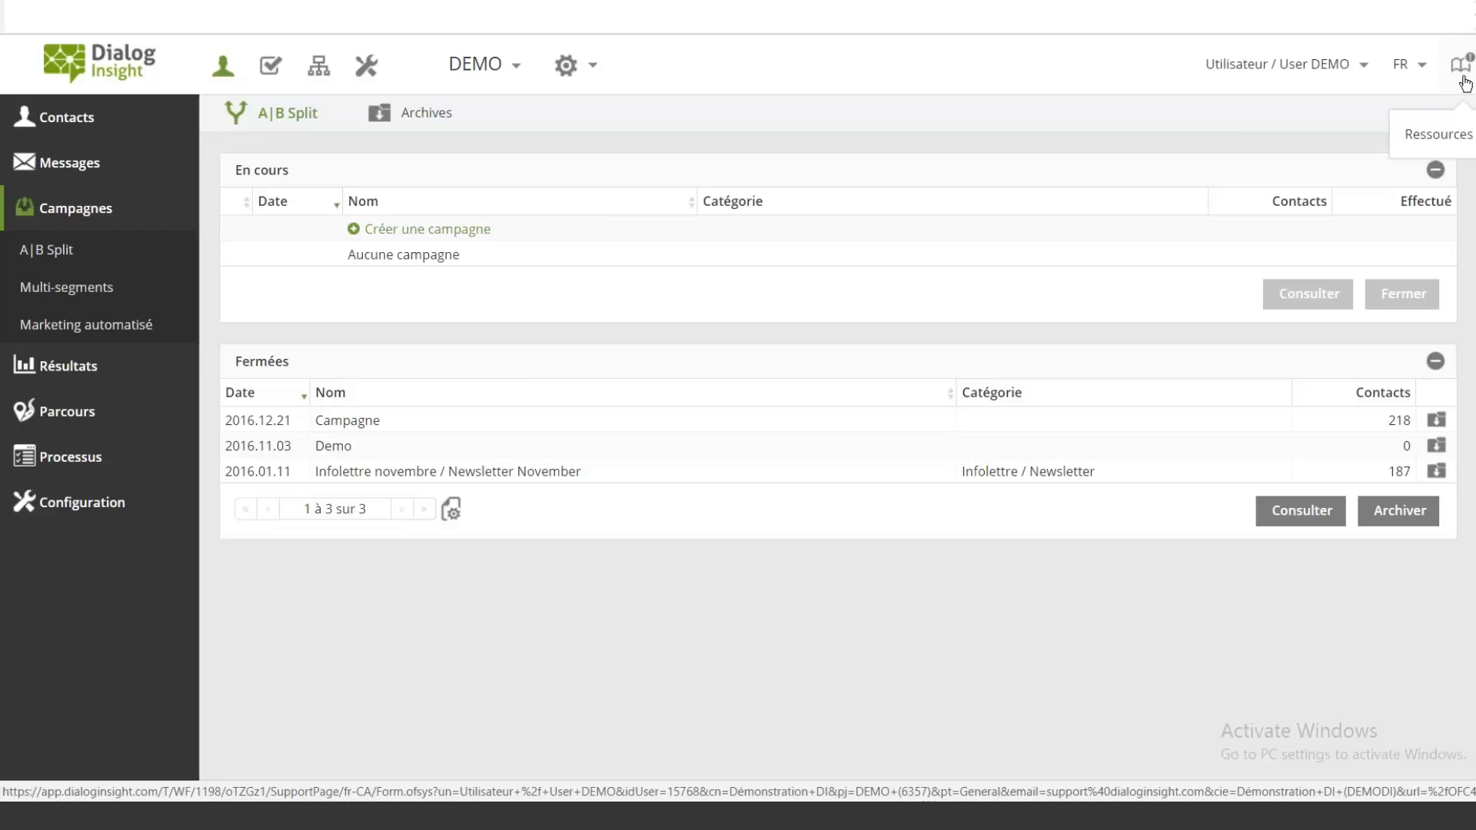
pyautogui.click(1462, 77)
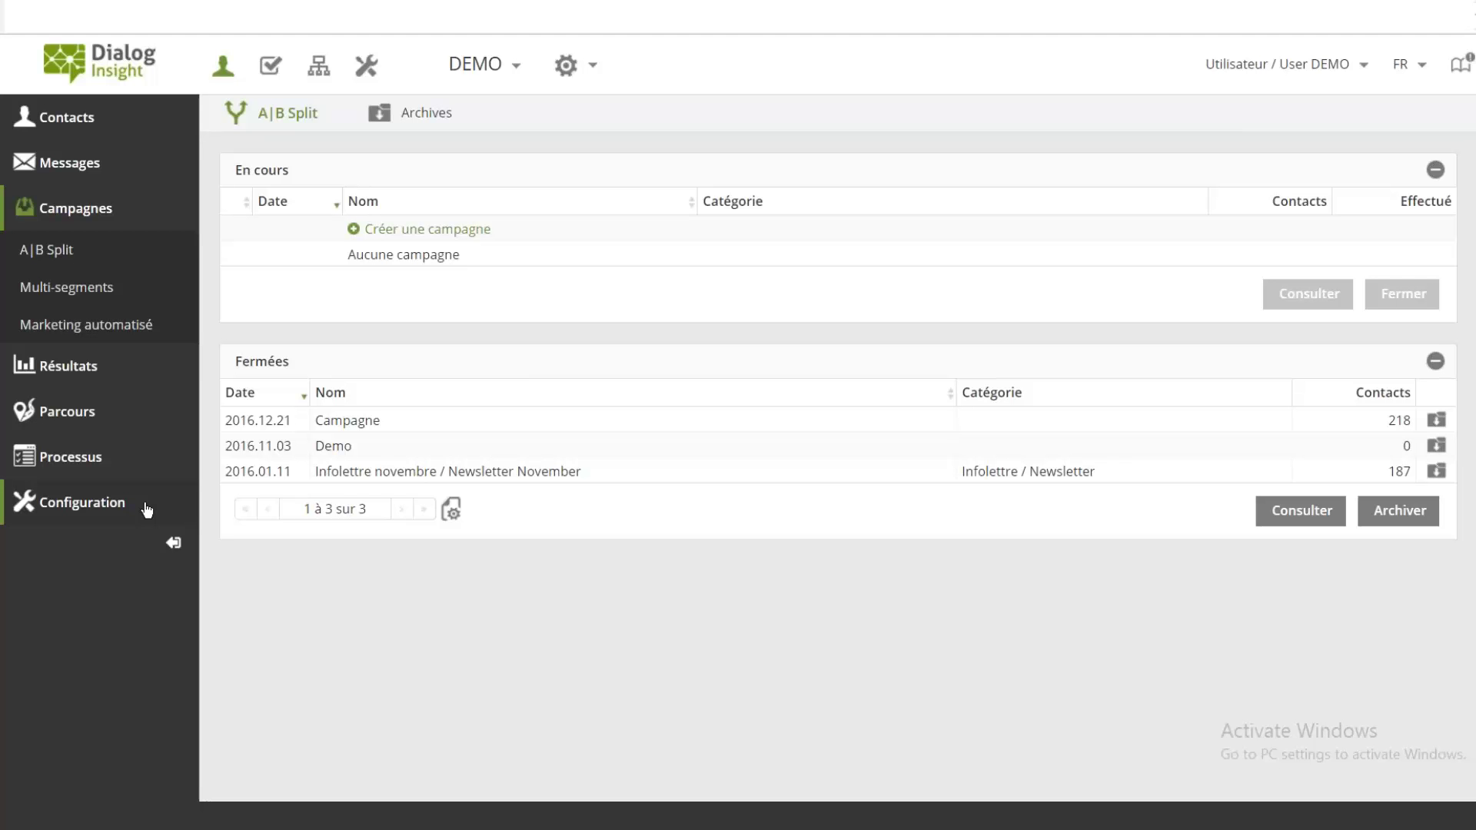
# Open the Courriel results and switch to the STATS project.
pyautogui.click(135, 213)
pyautogui.click(127, 265)
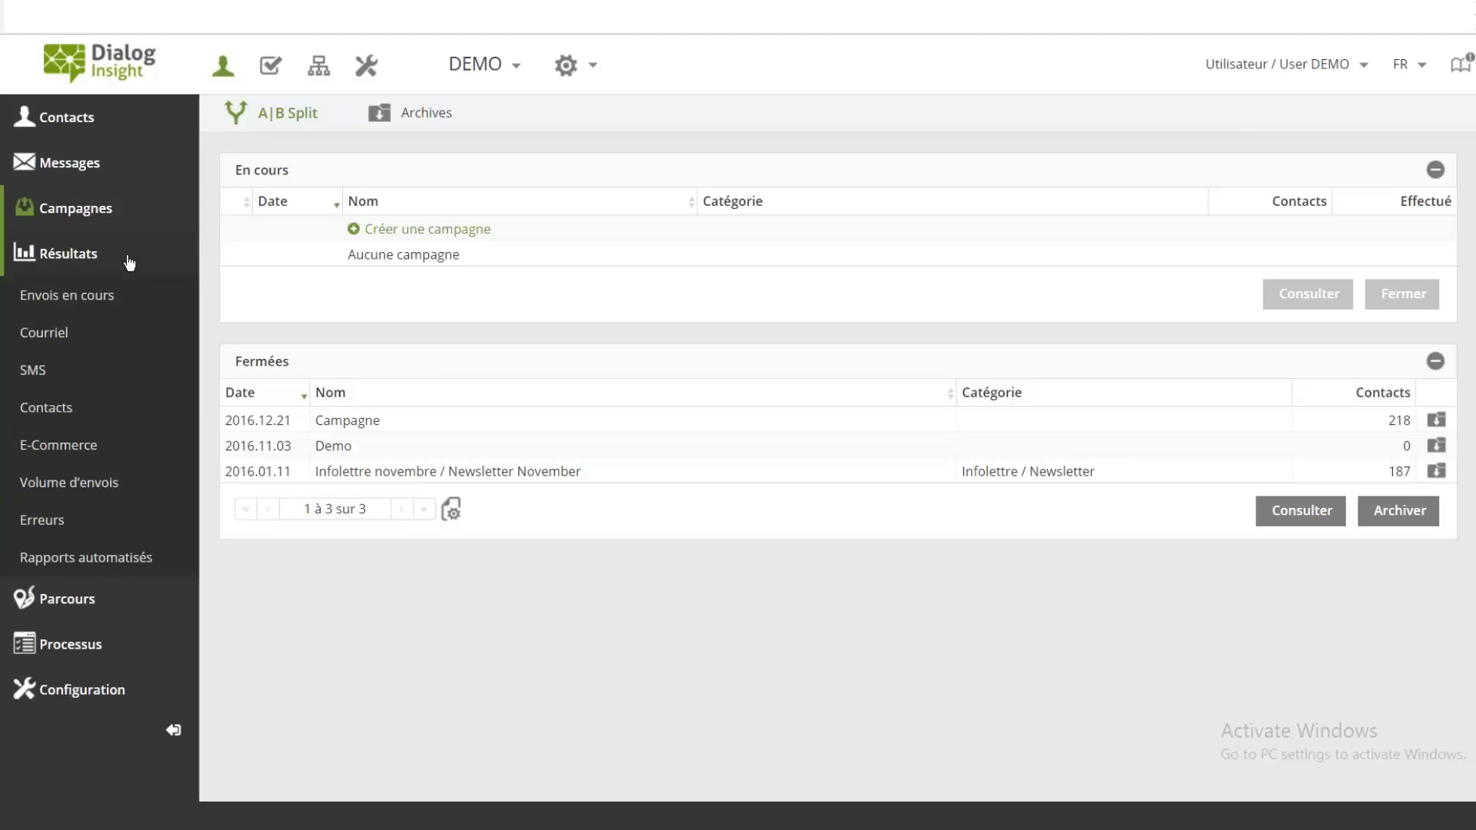
pyautogui.click(154, 346)
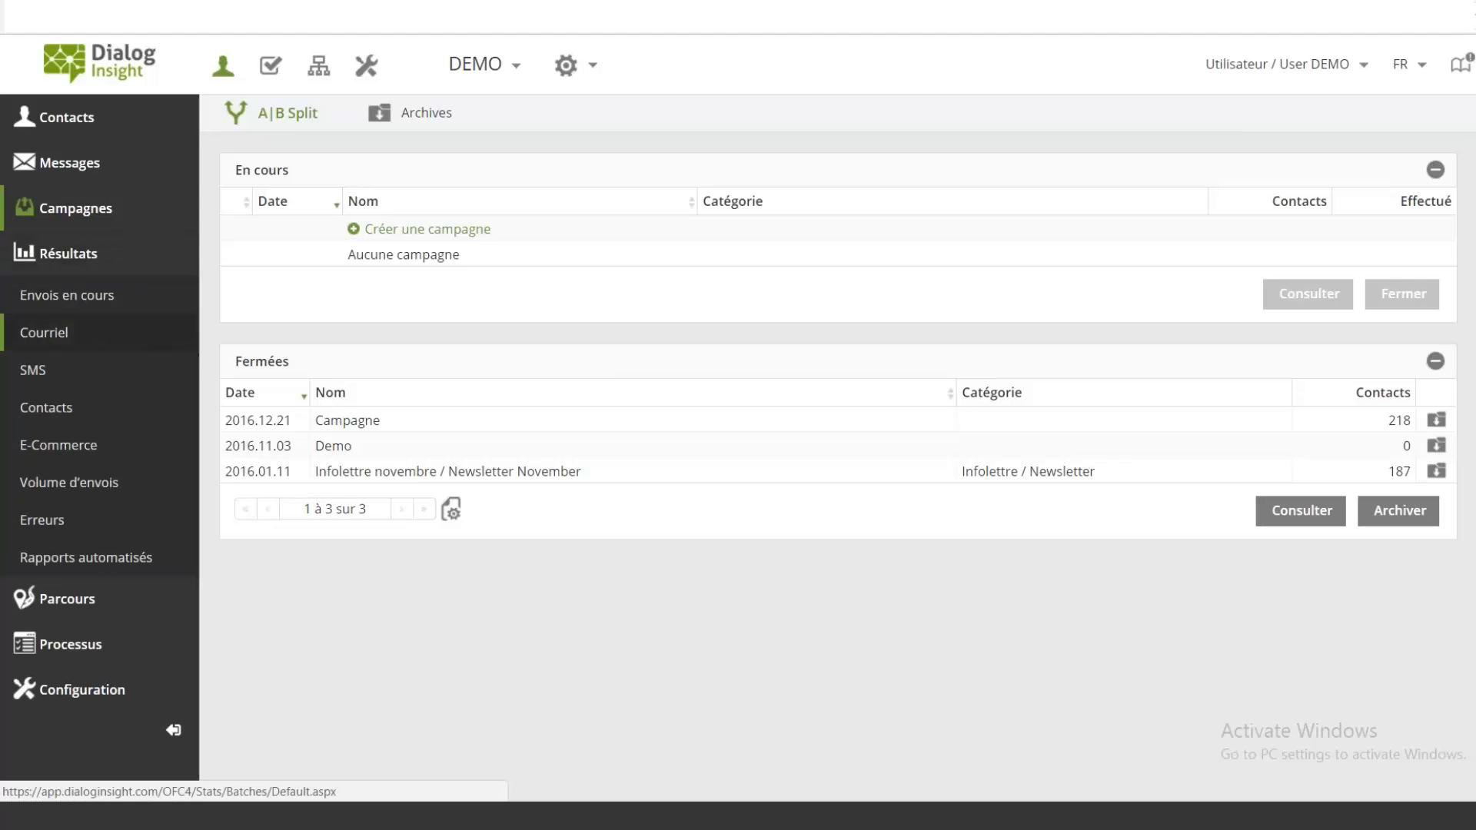
pyautogui.click(505, 66)
pyautogui.click(565, 200)
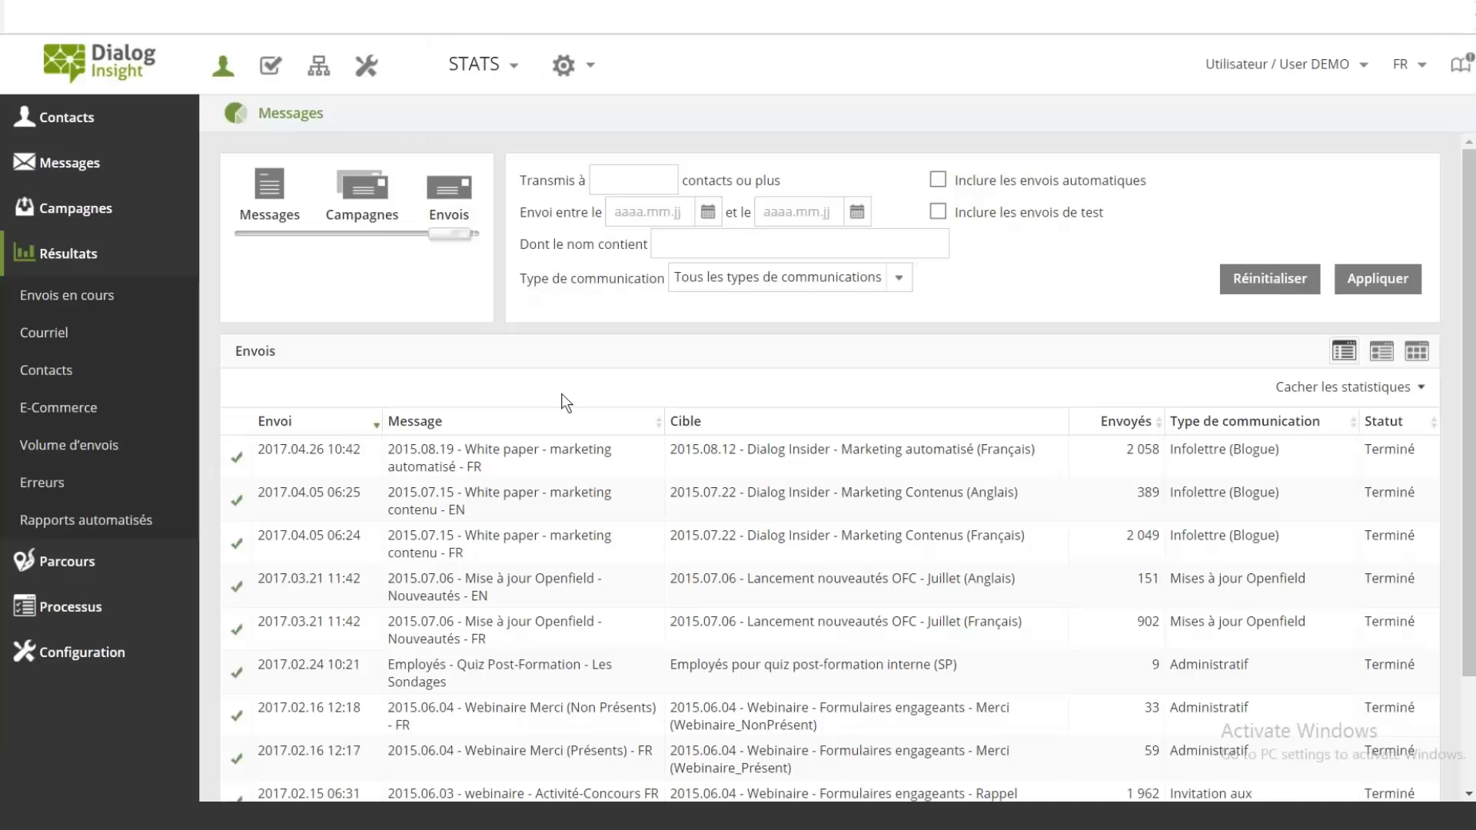
# Review the results summary of the "2015.08.19 - White paper - marketing automatisé - FR" sending and open its Taux d'ouvertures report.
pyautogui.doubleClick(558, 454)
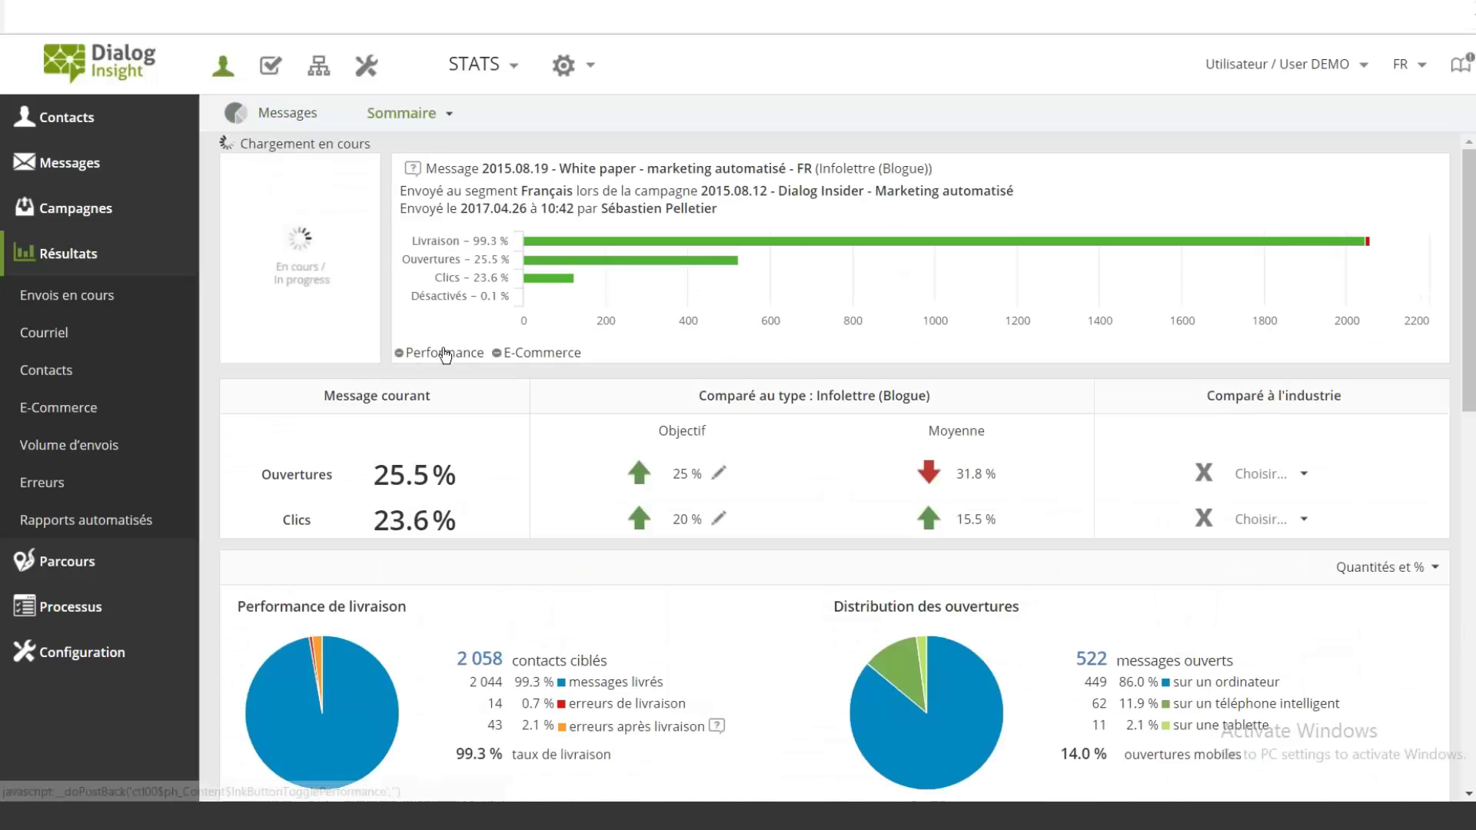
pyautogui.scroll(-3, 753, 335)
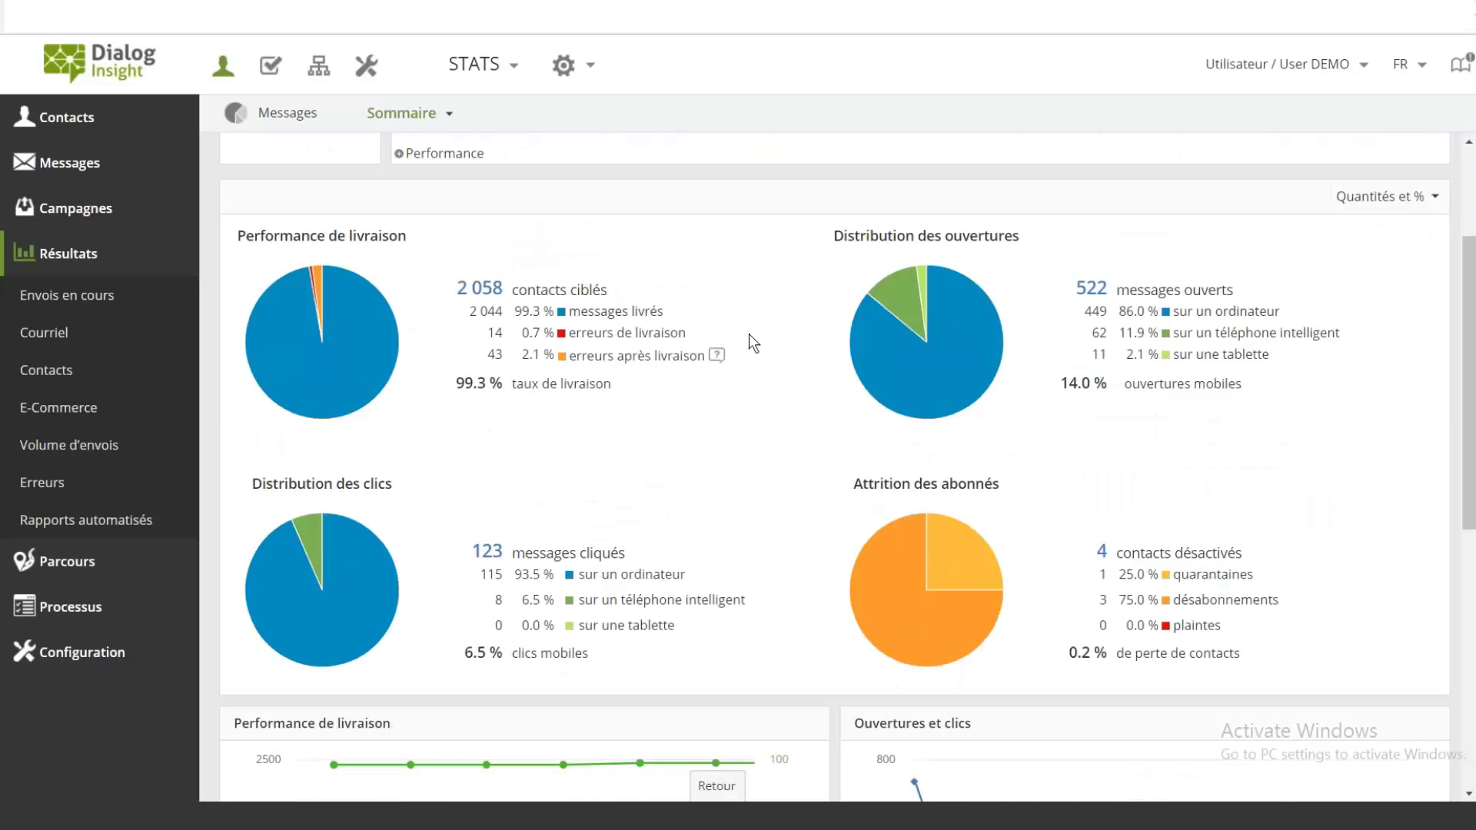
pyautogui.scroll(3, 760, 329)
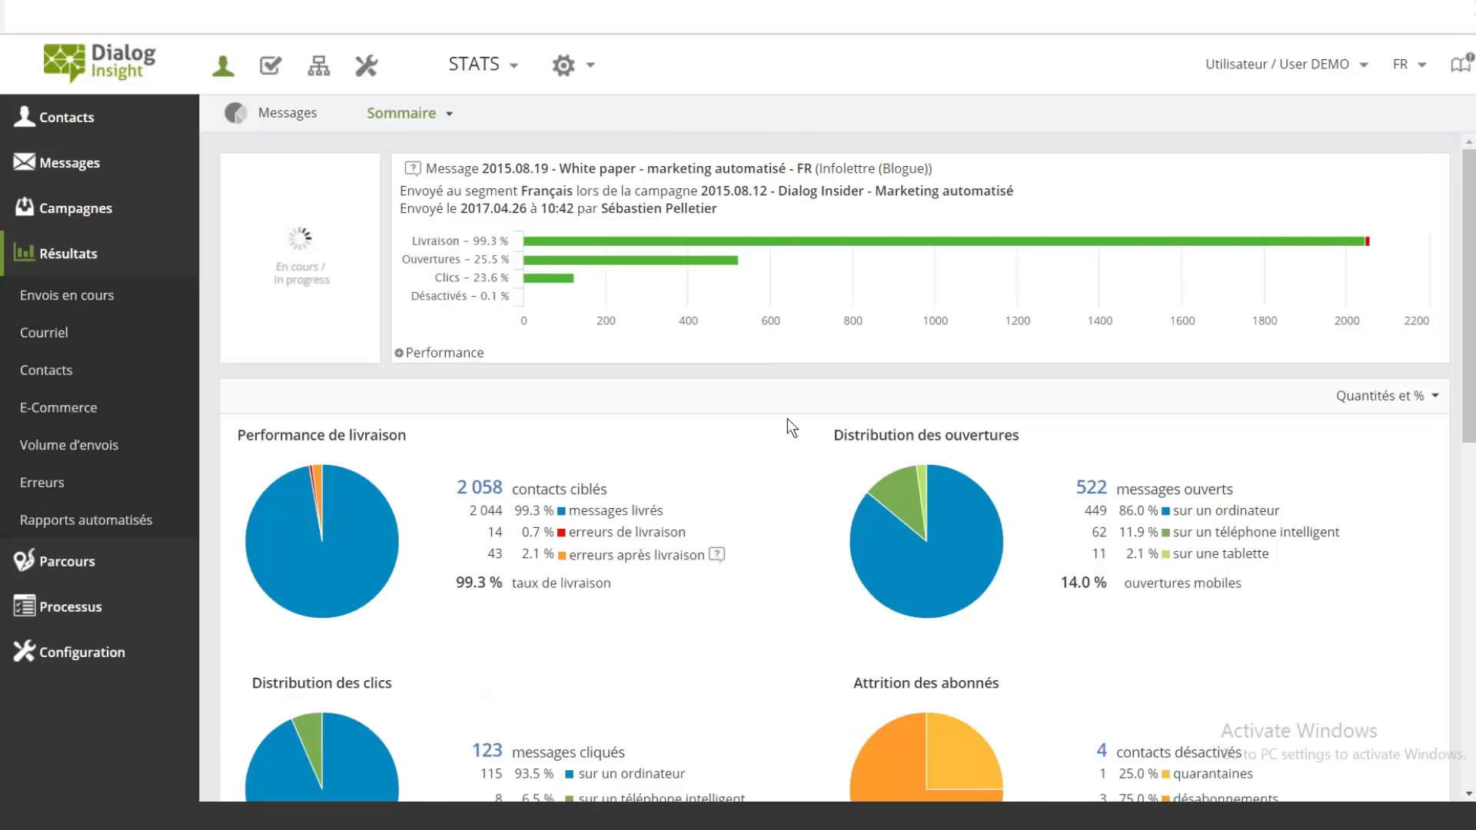
pyautogui.click(1192, 491)
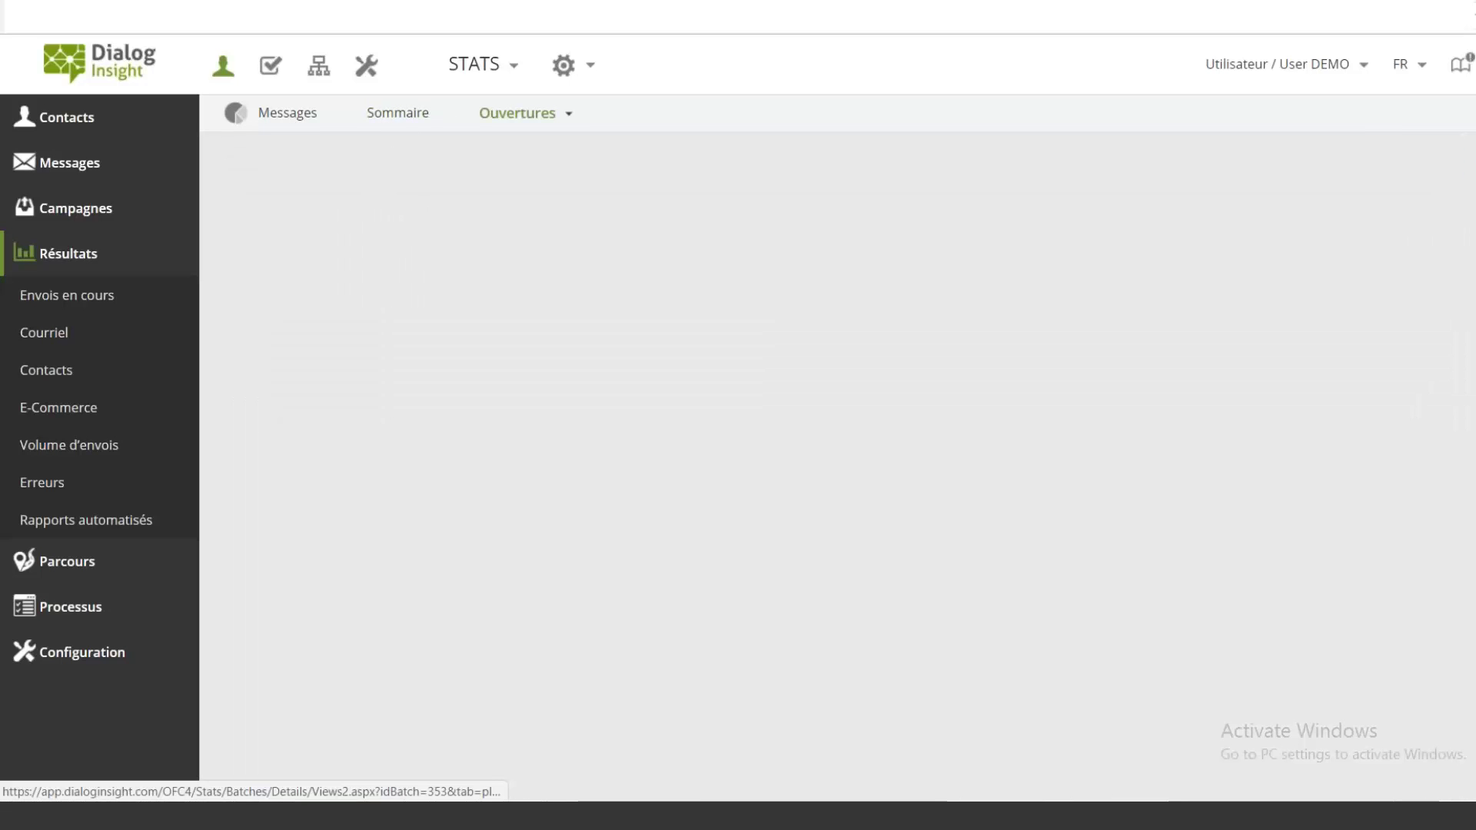
pyautogui.click(323, 151)
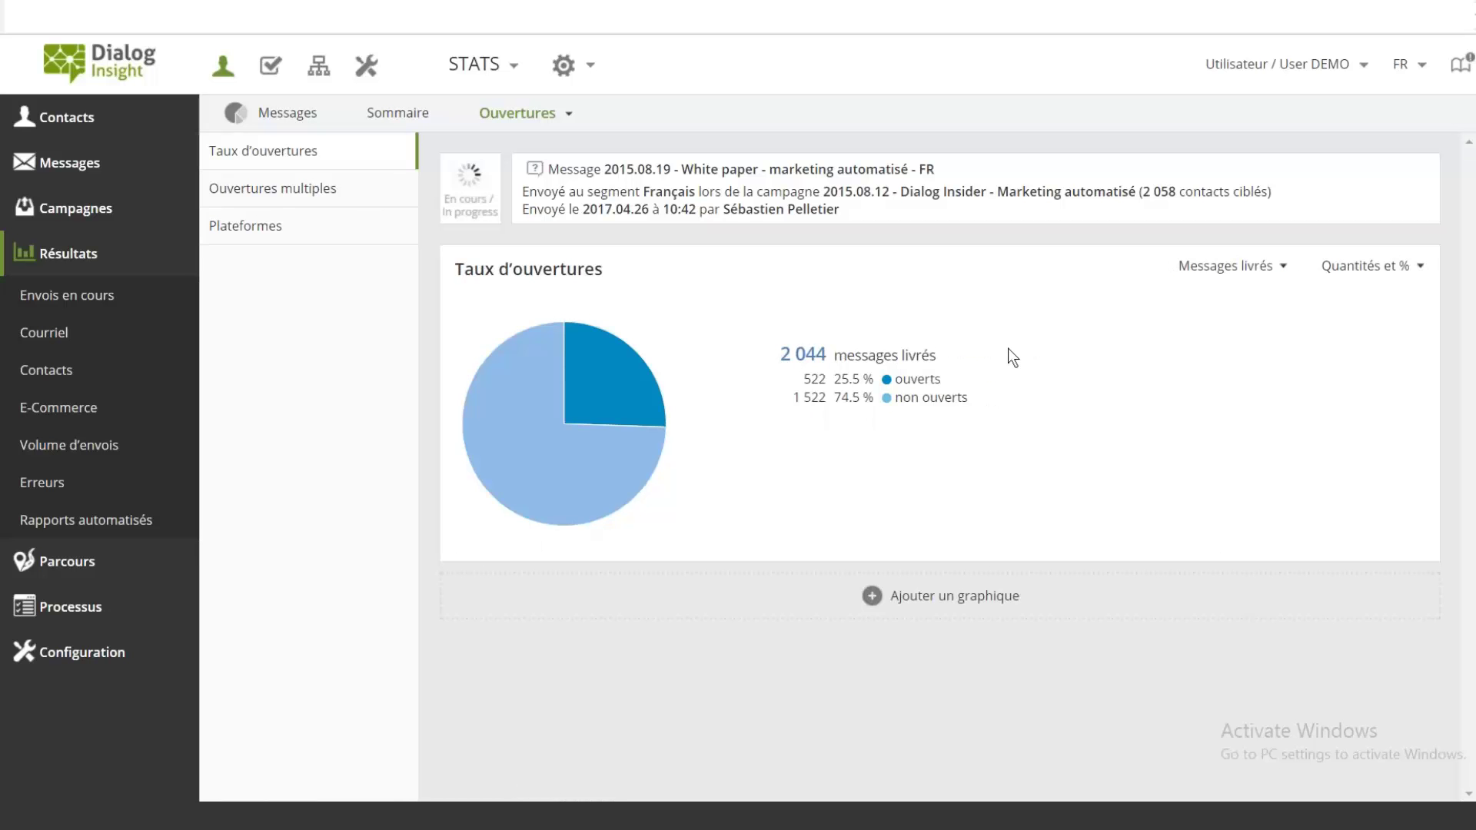
pyautogui.click(953, 602)
pyautogui.click(939, 334)
pyautogui.click(846, 376)
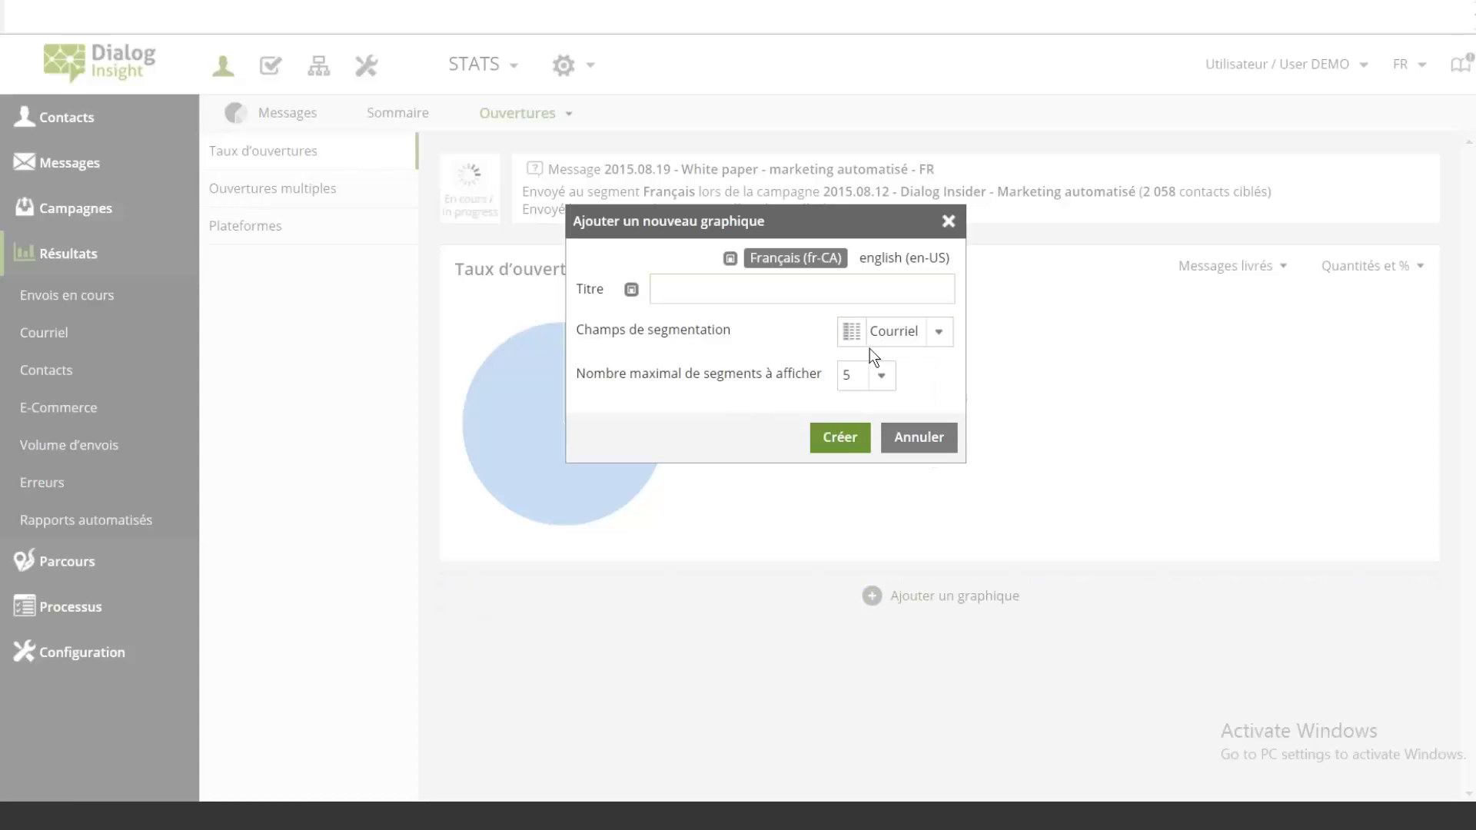
pyautogui.click(851, 331)
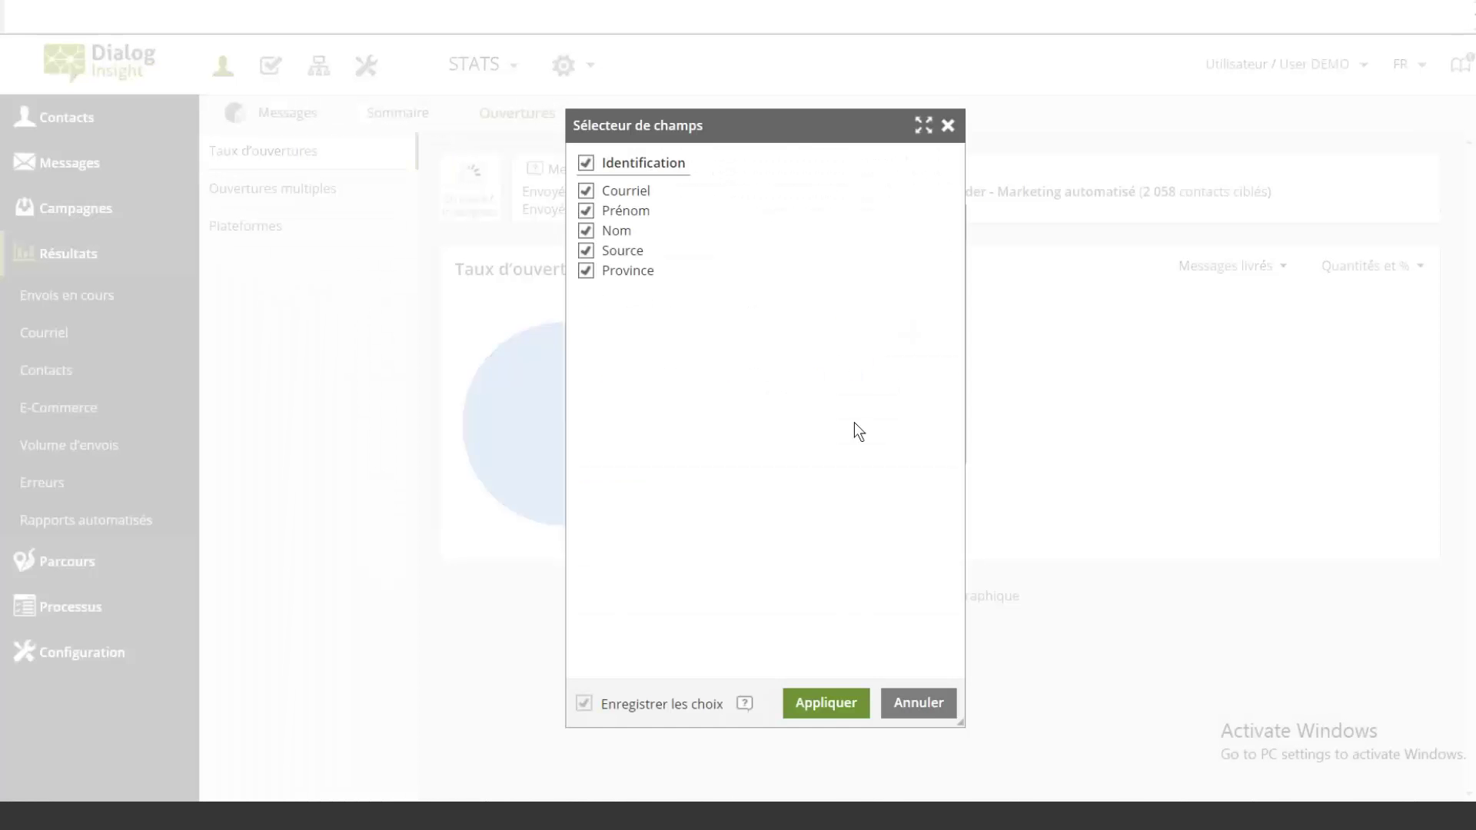
pyautogui.click(932, 705)
pyautogui.click(934, 435)
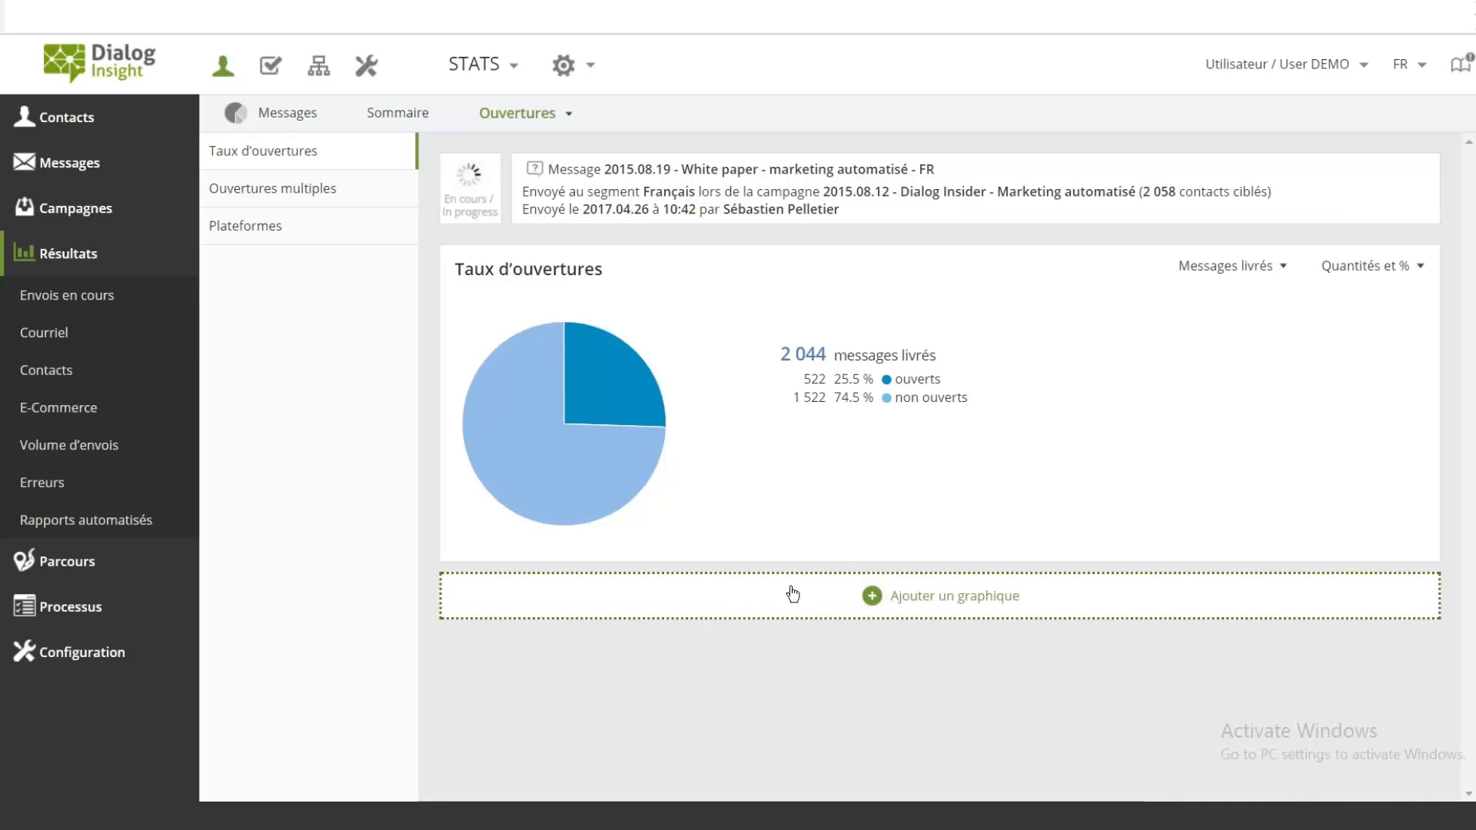
# Add a chart titled "Source" to the Taux d'ouvertures report, segmented by the Source field.
pyautogui.click(973, 609)
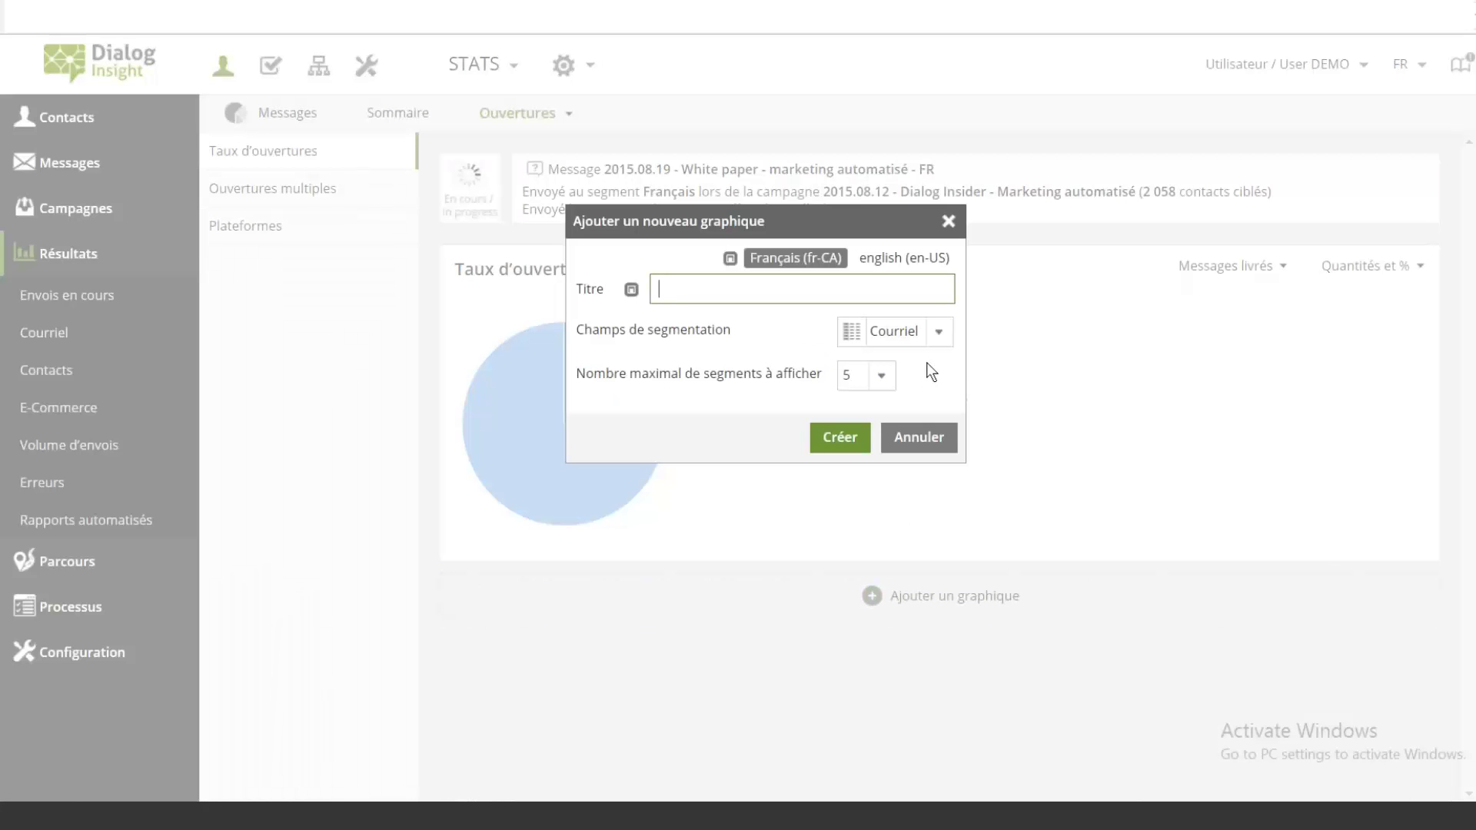
pyautogui.click(851, 331)
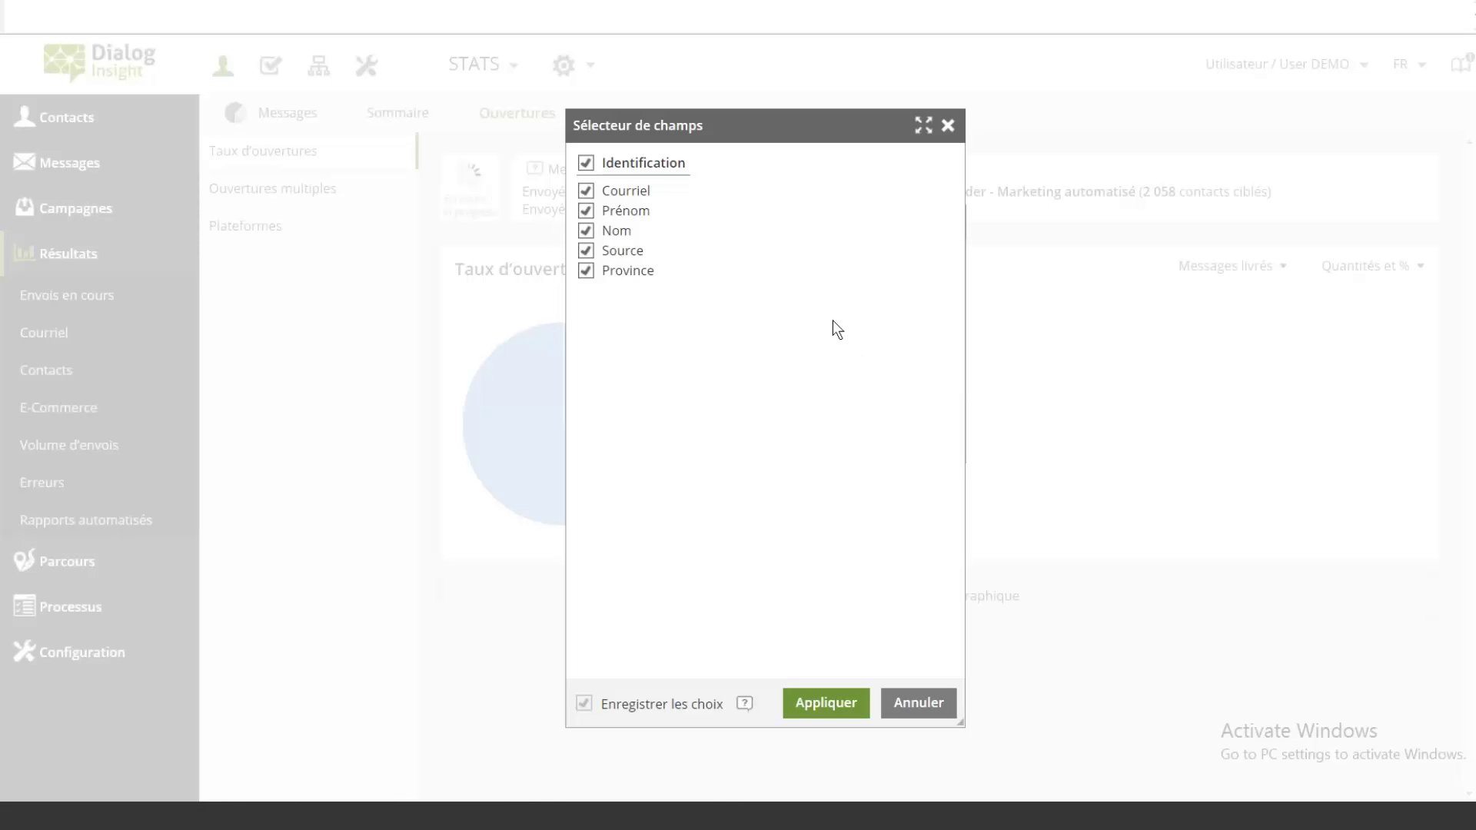
pyautogui.click(903, 704)
pyautogui.click(900, 332)
pyautogui.click(895, 412)
pyautogui.click(724, 285)
pyautogui.write('Source')
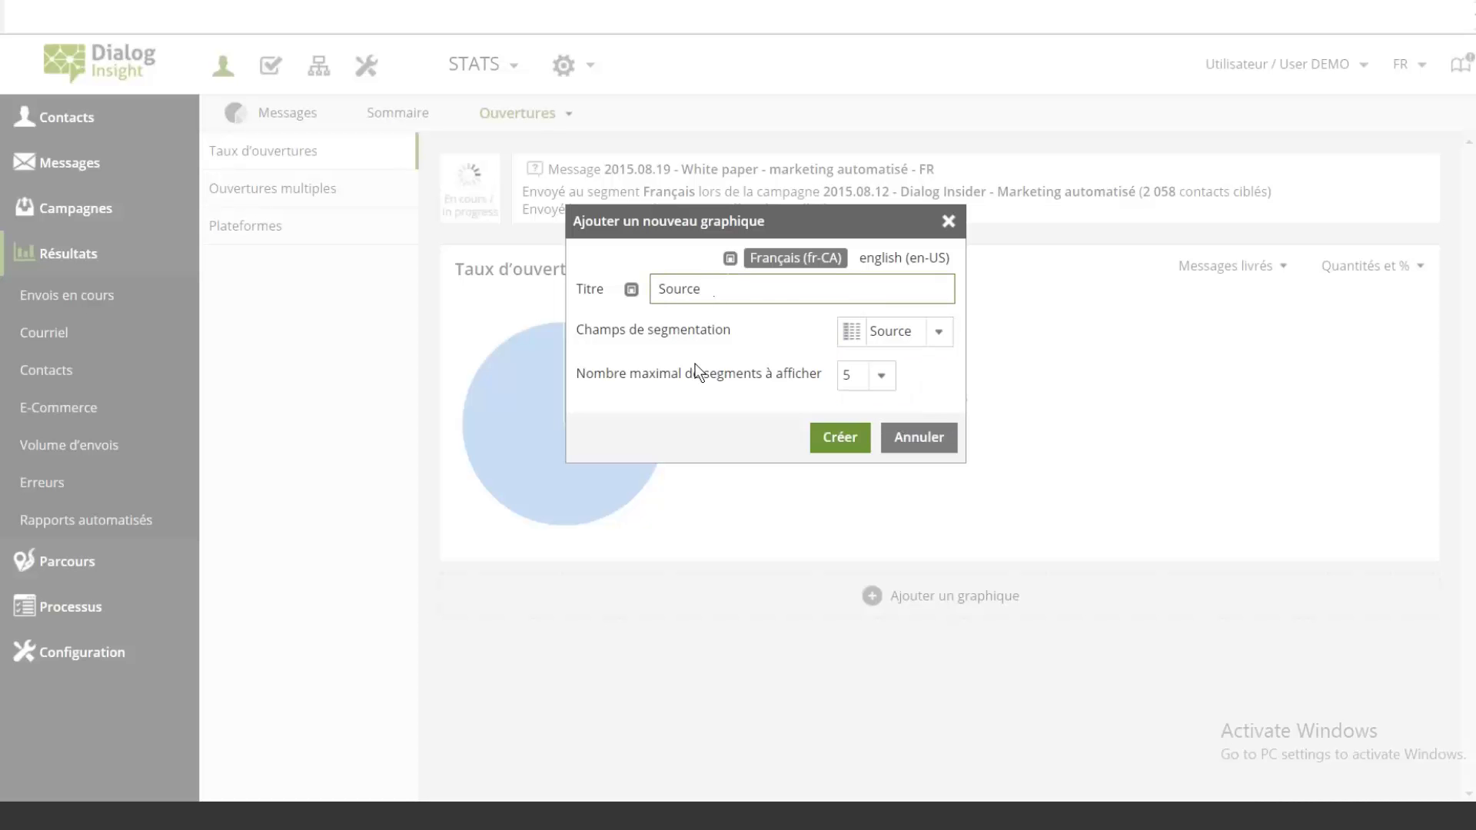
pyautogui.click(841, 437)
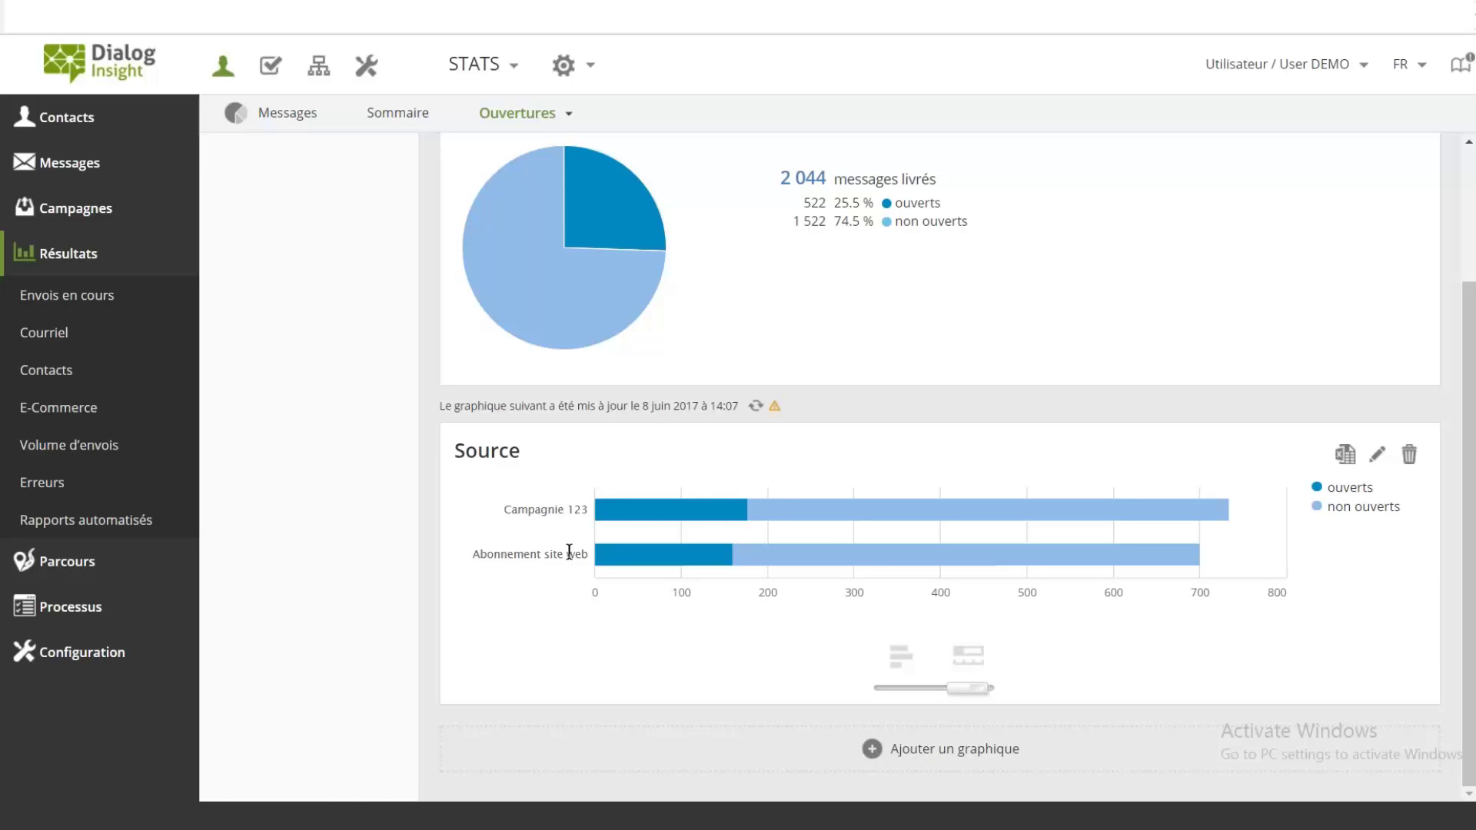
# Inspect the bar values of the Source chart and switch it from stacked to grouped bars.
pyautogui.moveTo(830, 526)
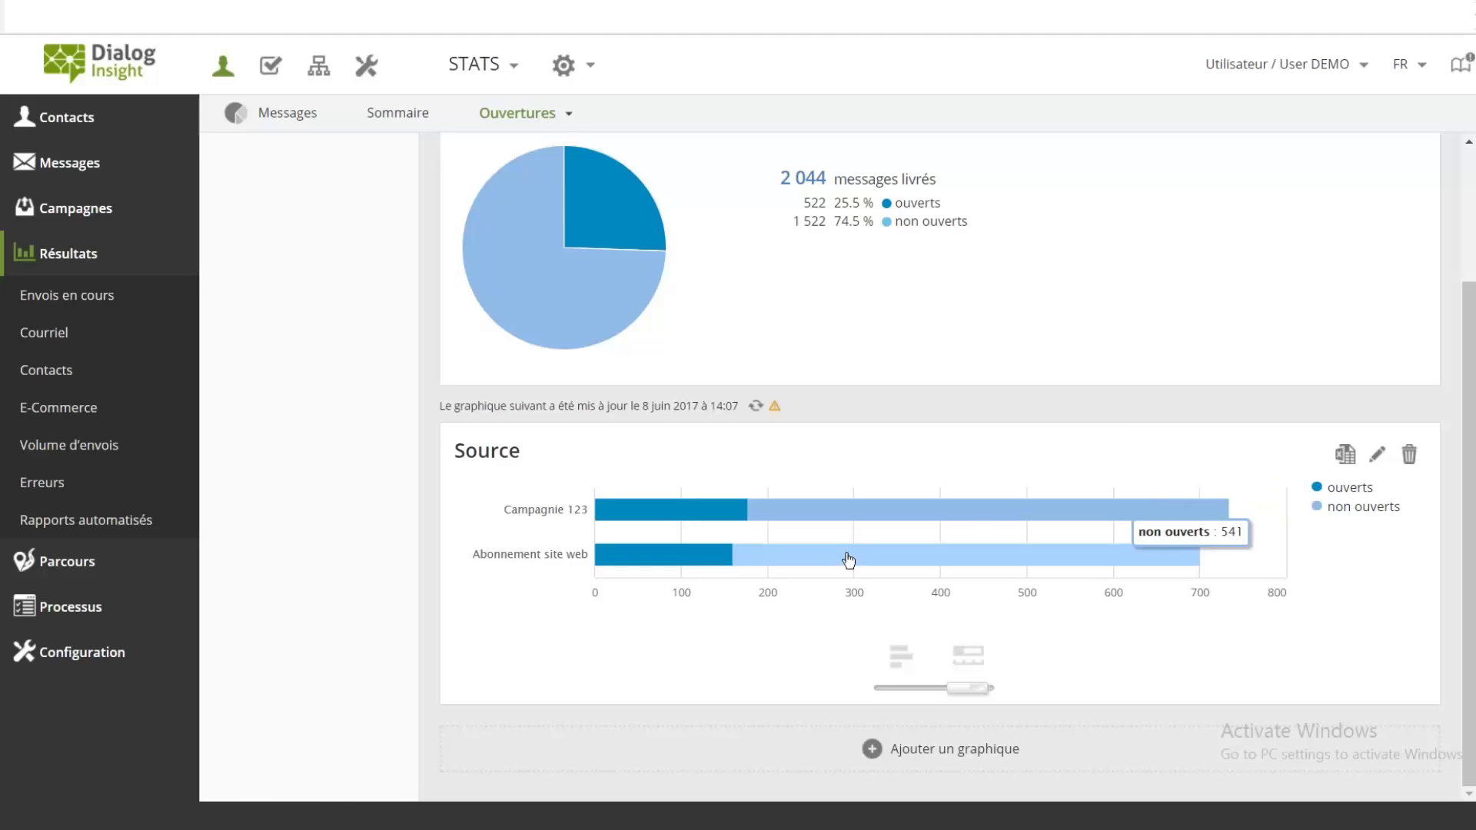
pyautogui.moveTo(719, 563)
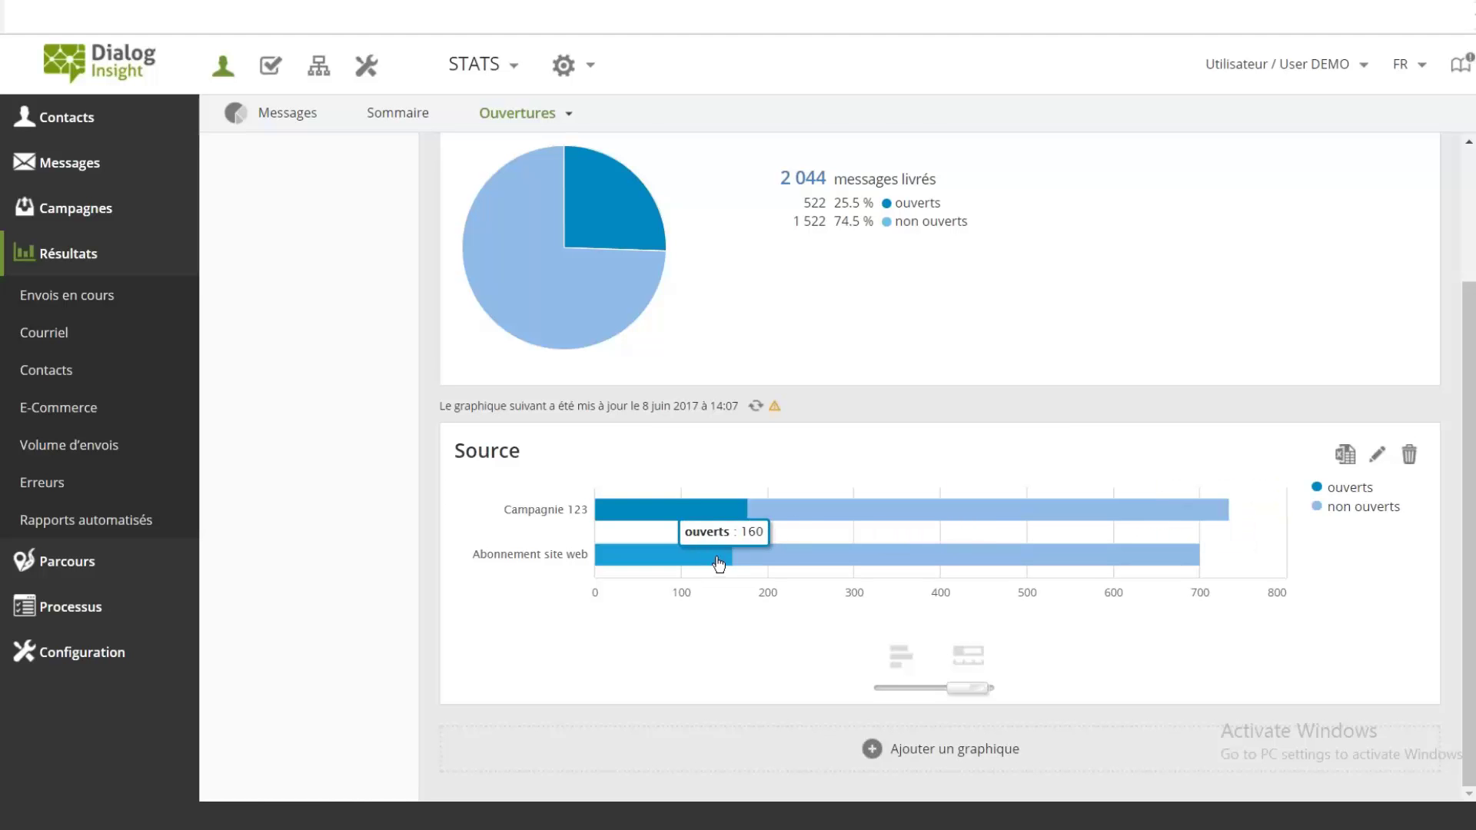
pyautogui.click(894, 661)
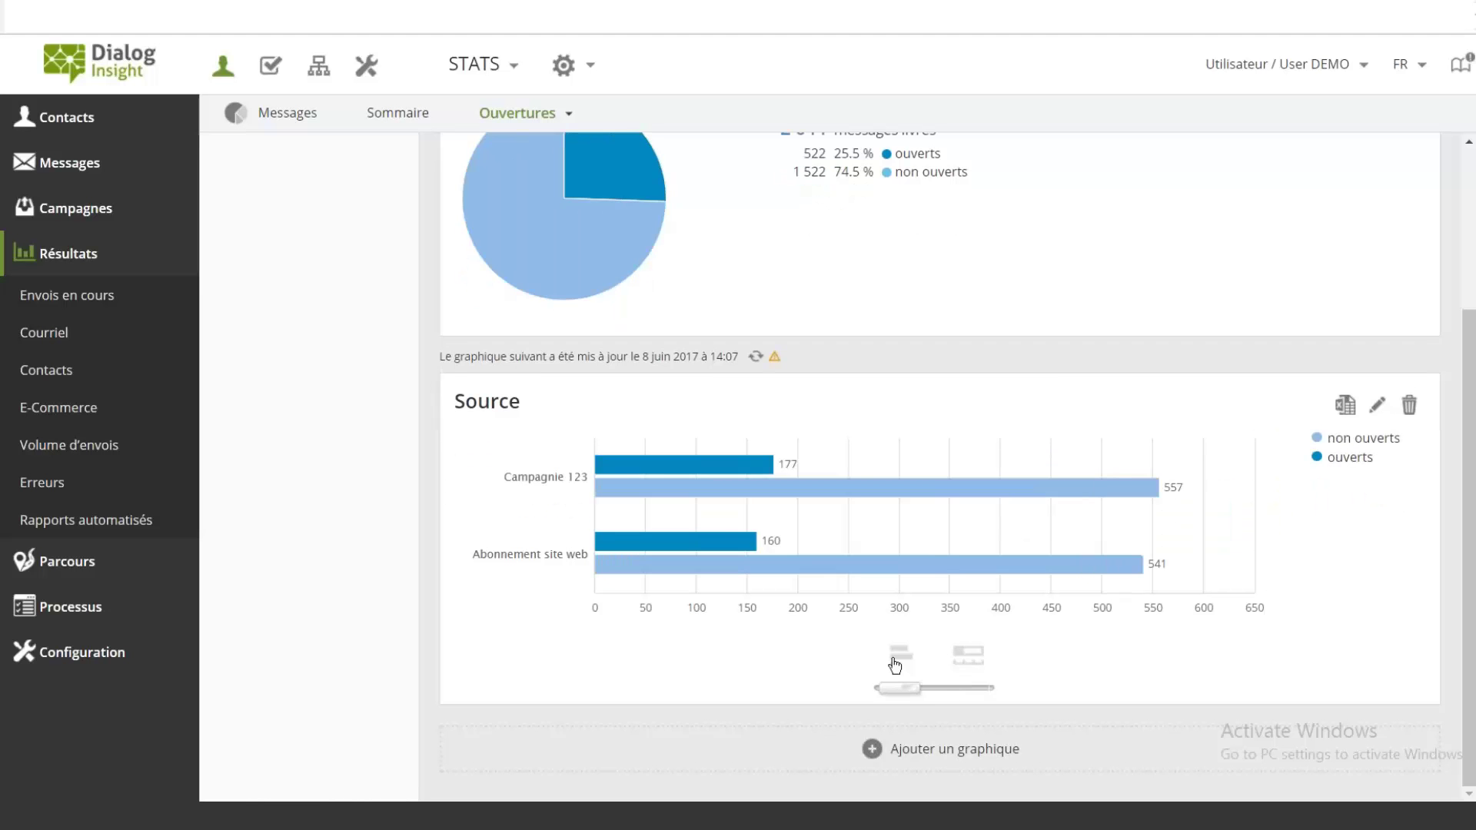
pyautogui.scroll(3, 815, 592)
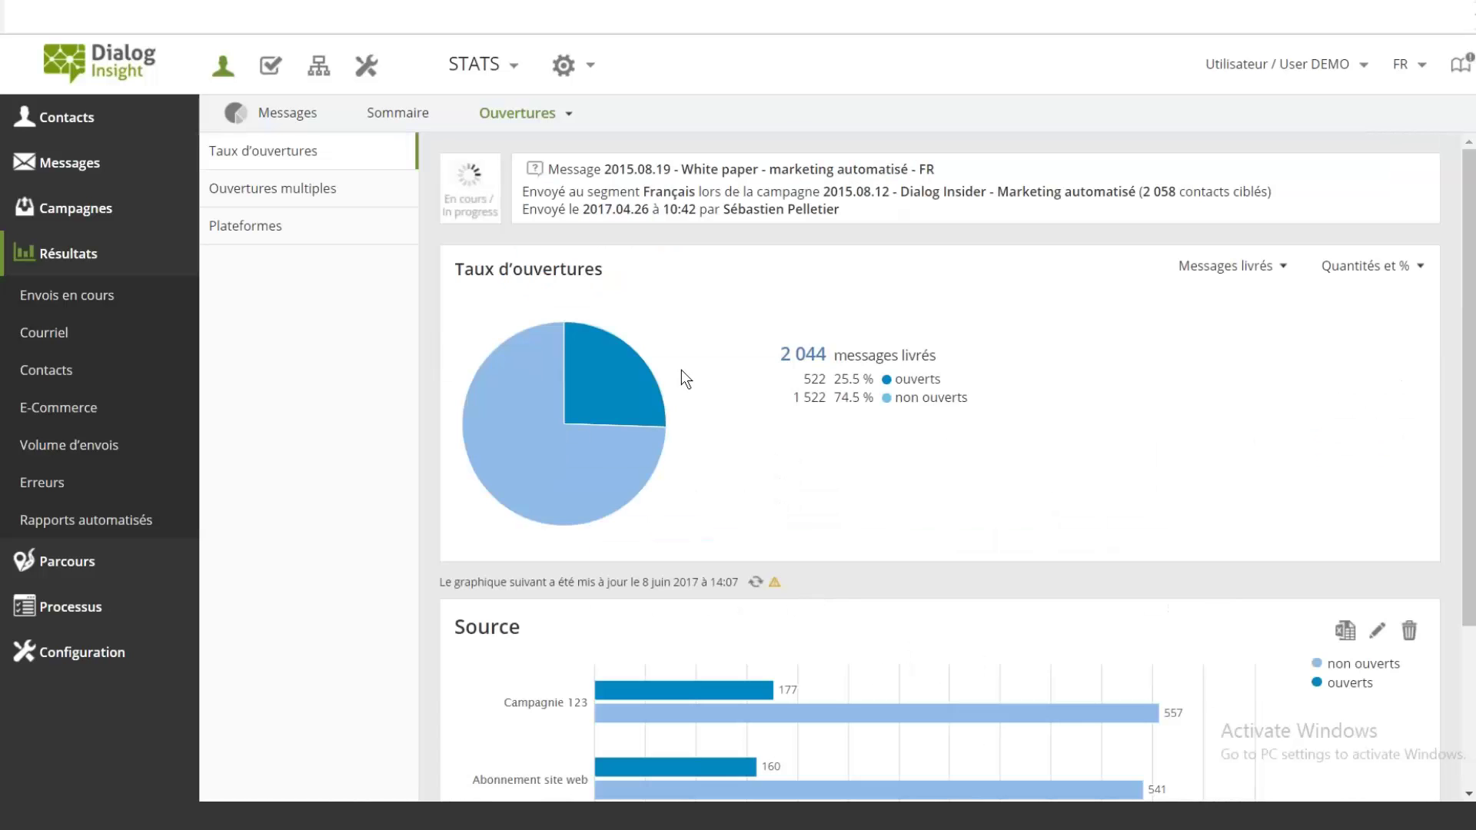
pyautogui.scroll(-3, 417, 402)
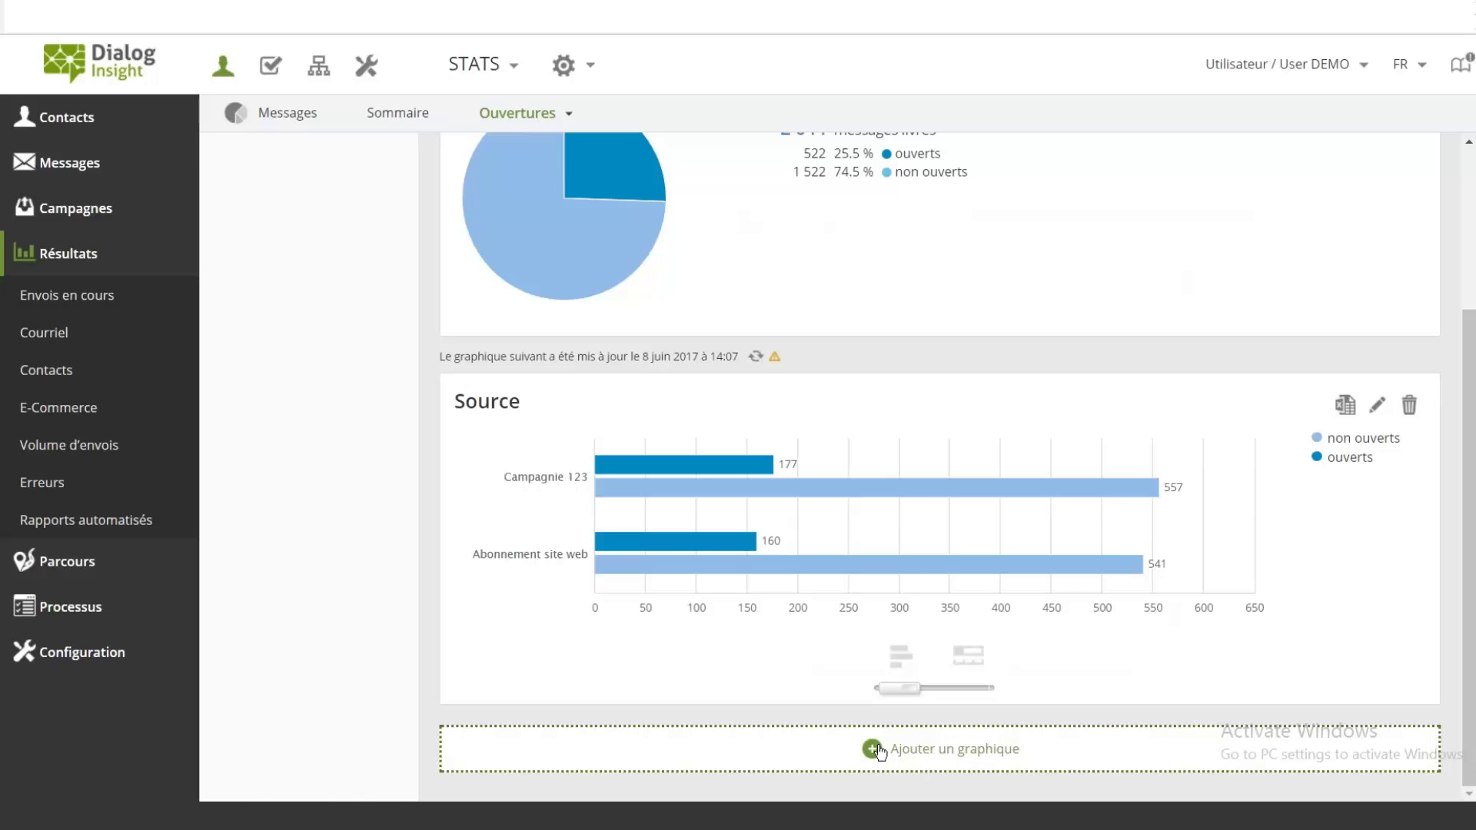
# Review the Contacts results summary charts and open the detailed Sources d'abonnement report.
pyautogui.click(93, 384)
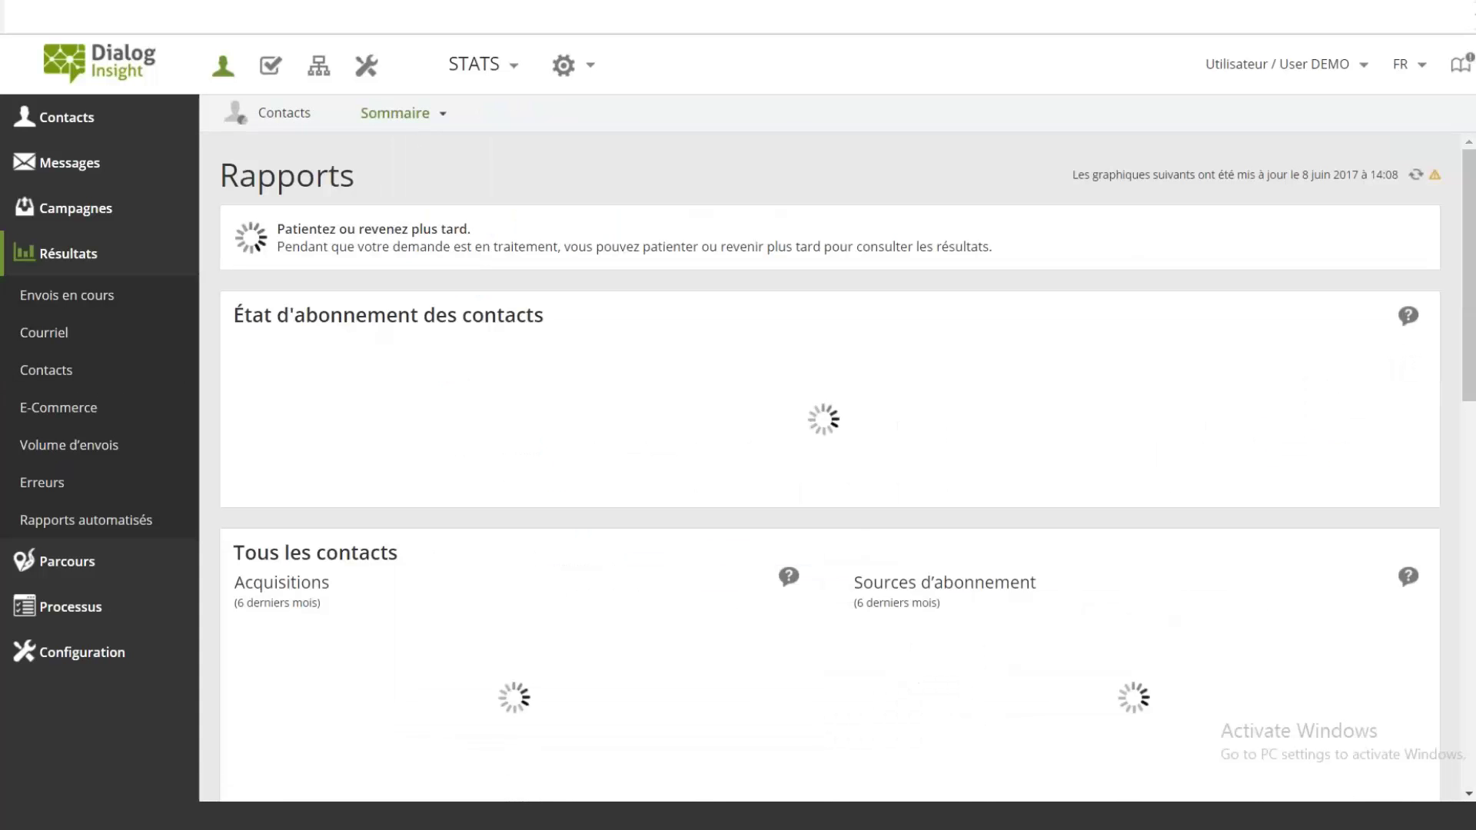
pyautogui.scroll(-5, 821, 458)
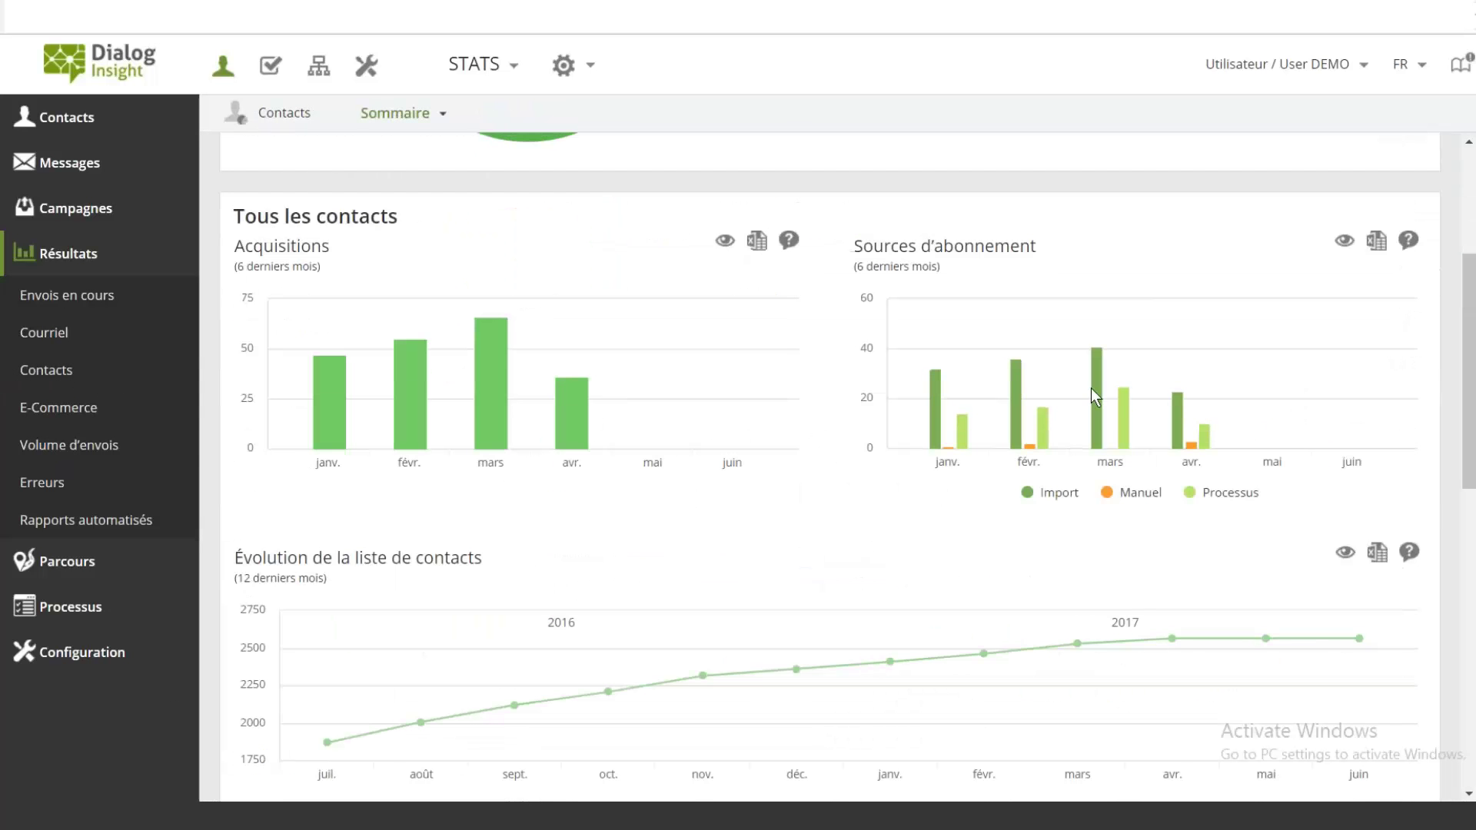
pyautogui.click(1345, 245)
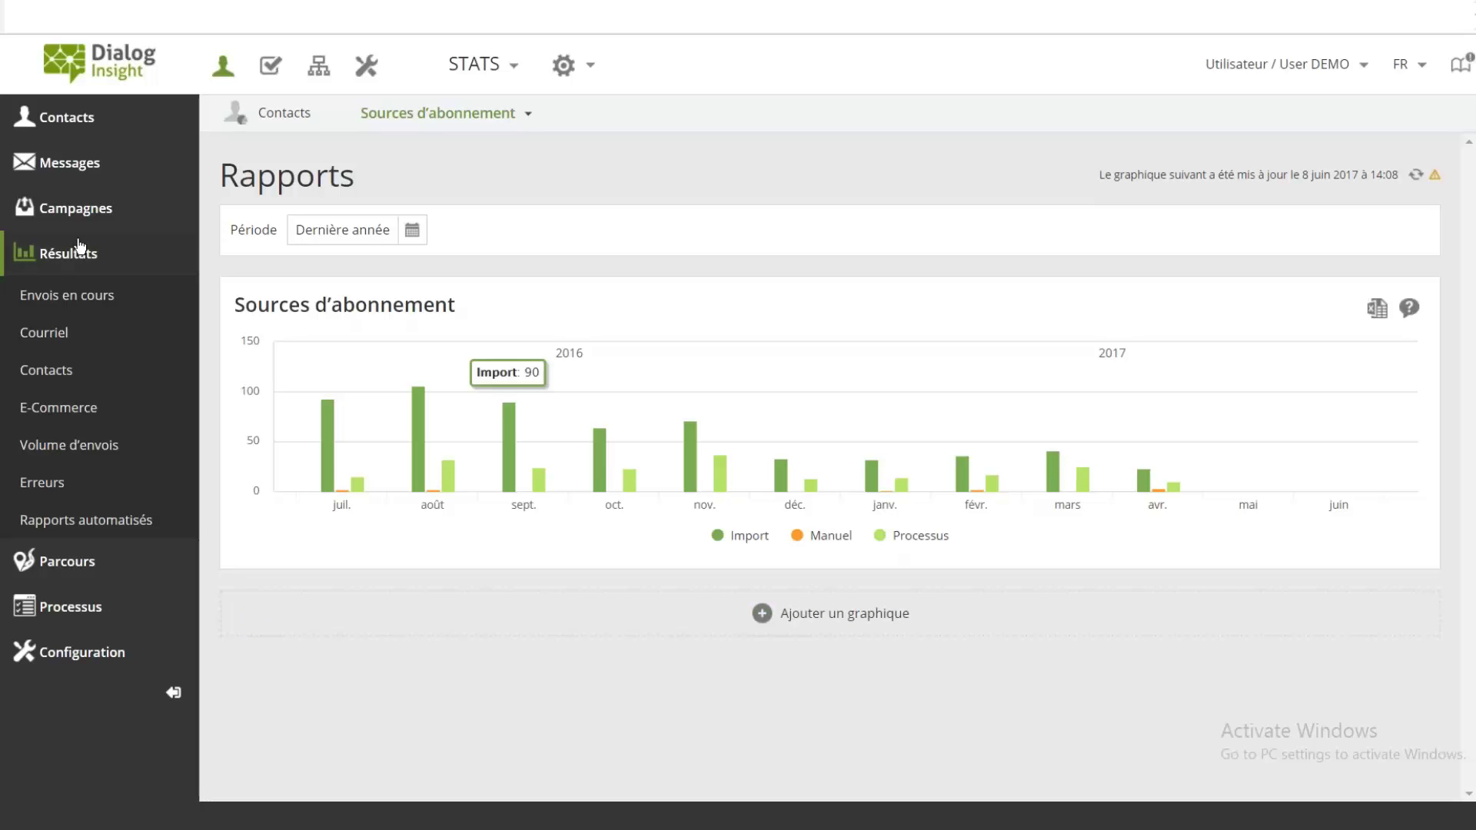
# Collapse the Résultats section, expand the Processus section, and switch to the DEMO project.
pyautogui.click(75, 256)
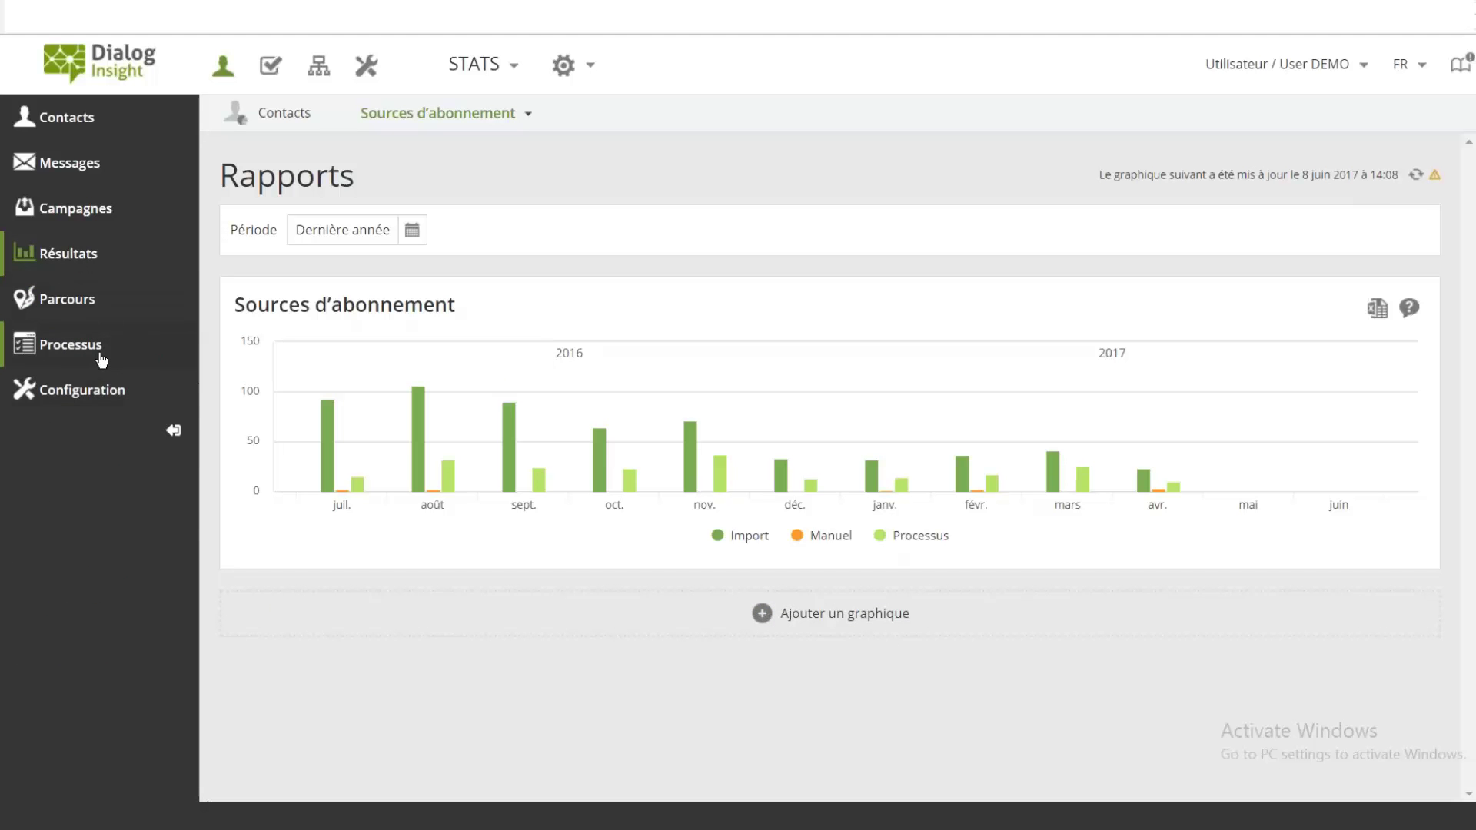
pyautogui.click(101, 359)
pyautogui.click(478, 63)
pyautogui.click(467, 150)
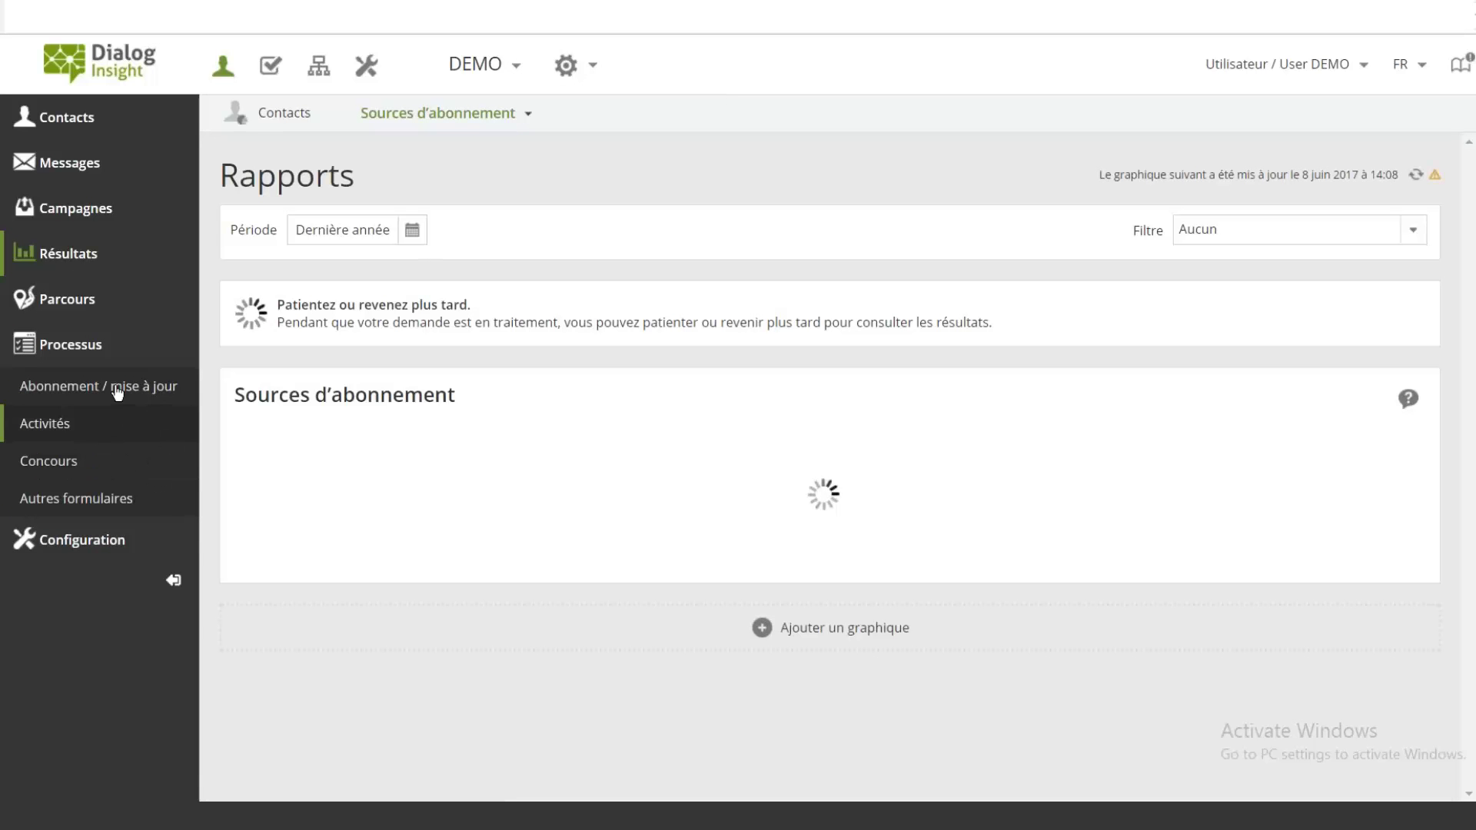
# Open the Parcours section's list of Intercepteurs and open the interceptor "DEMO - FR - Formulaire d'abonnement".
pyautogui.moveTo(108, 317)
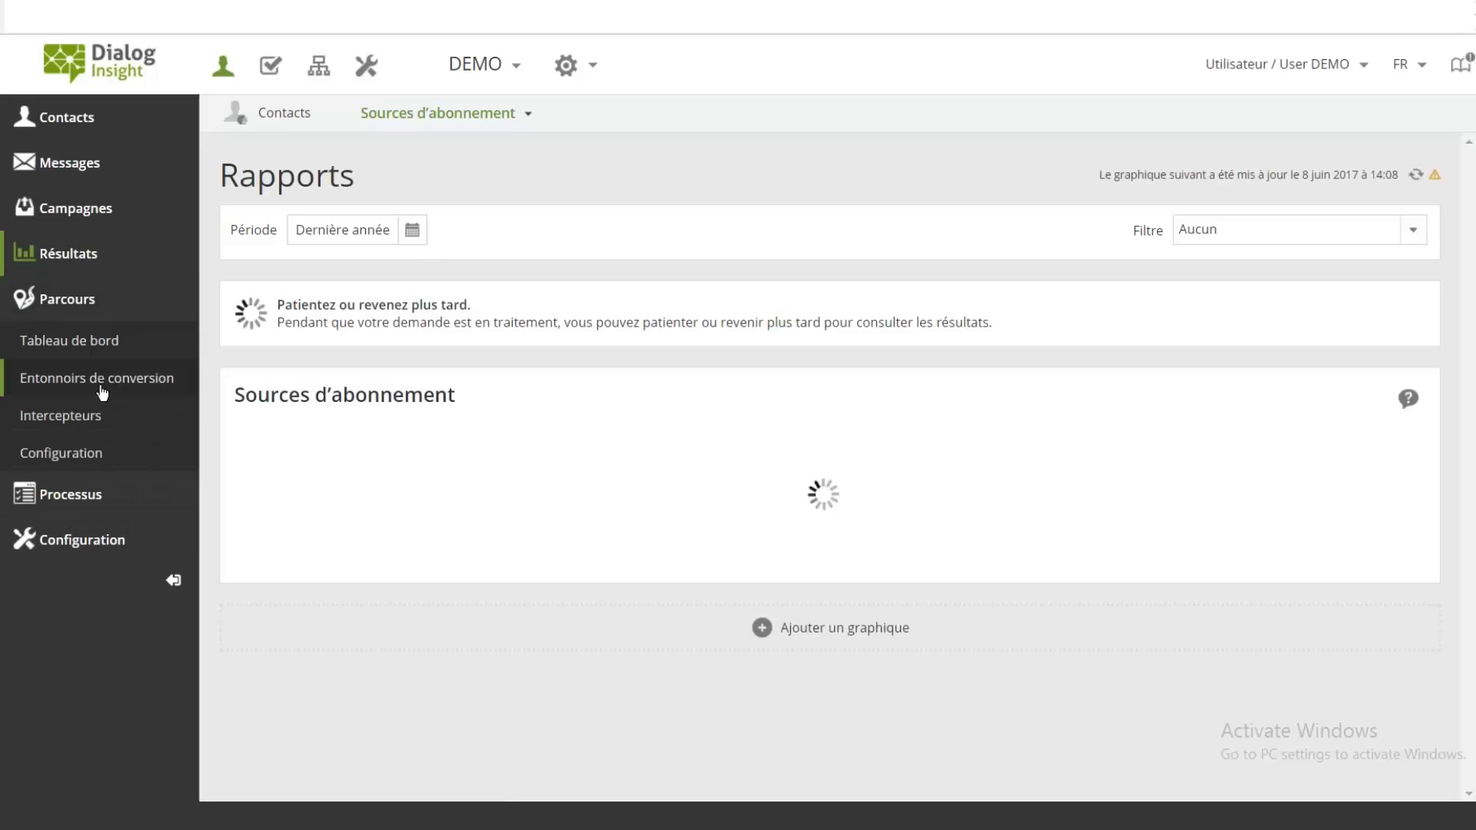
pyautogui.click(60, 415)
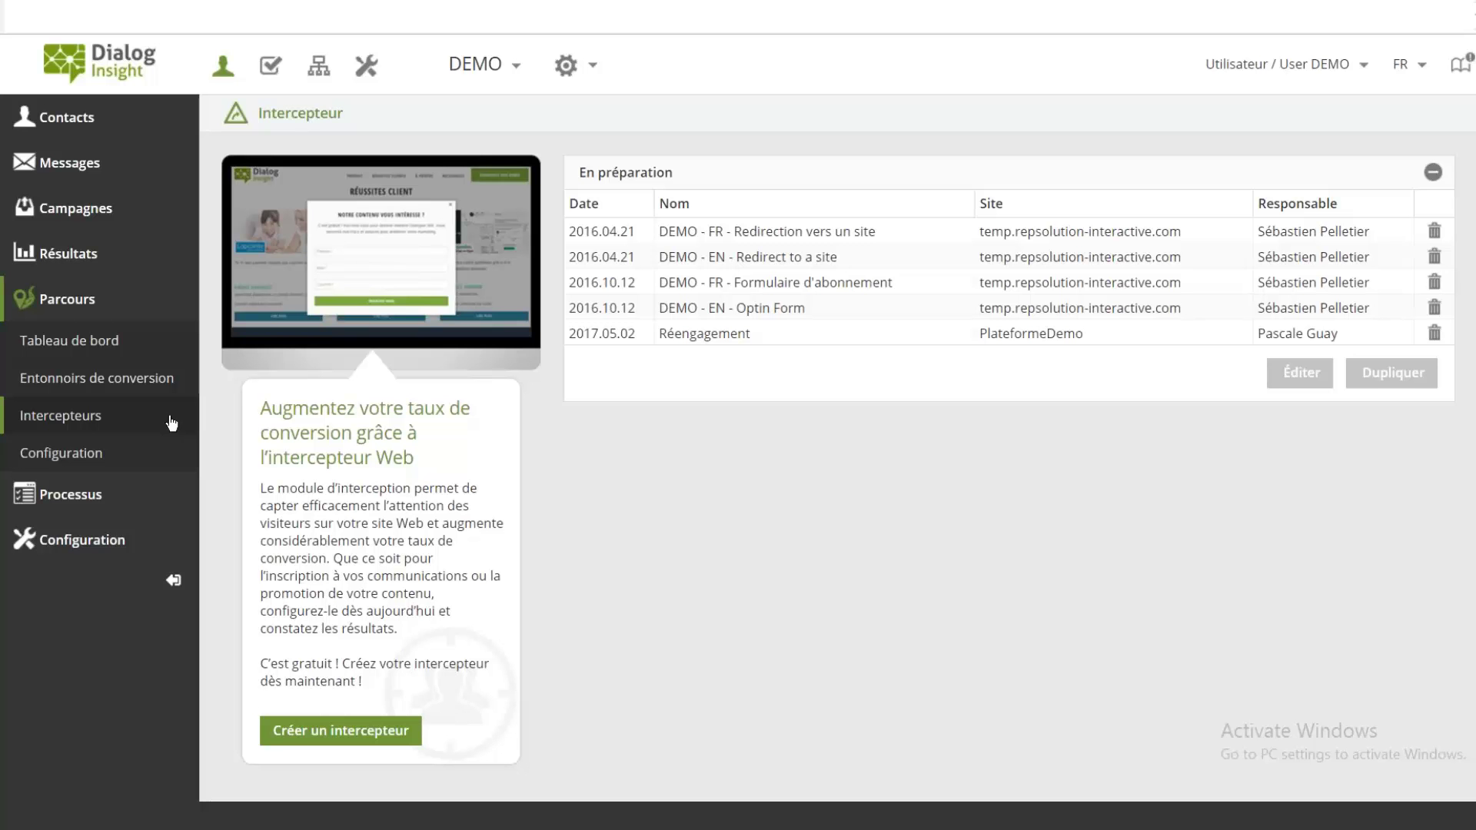
pyautogui.click(849, 247)
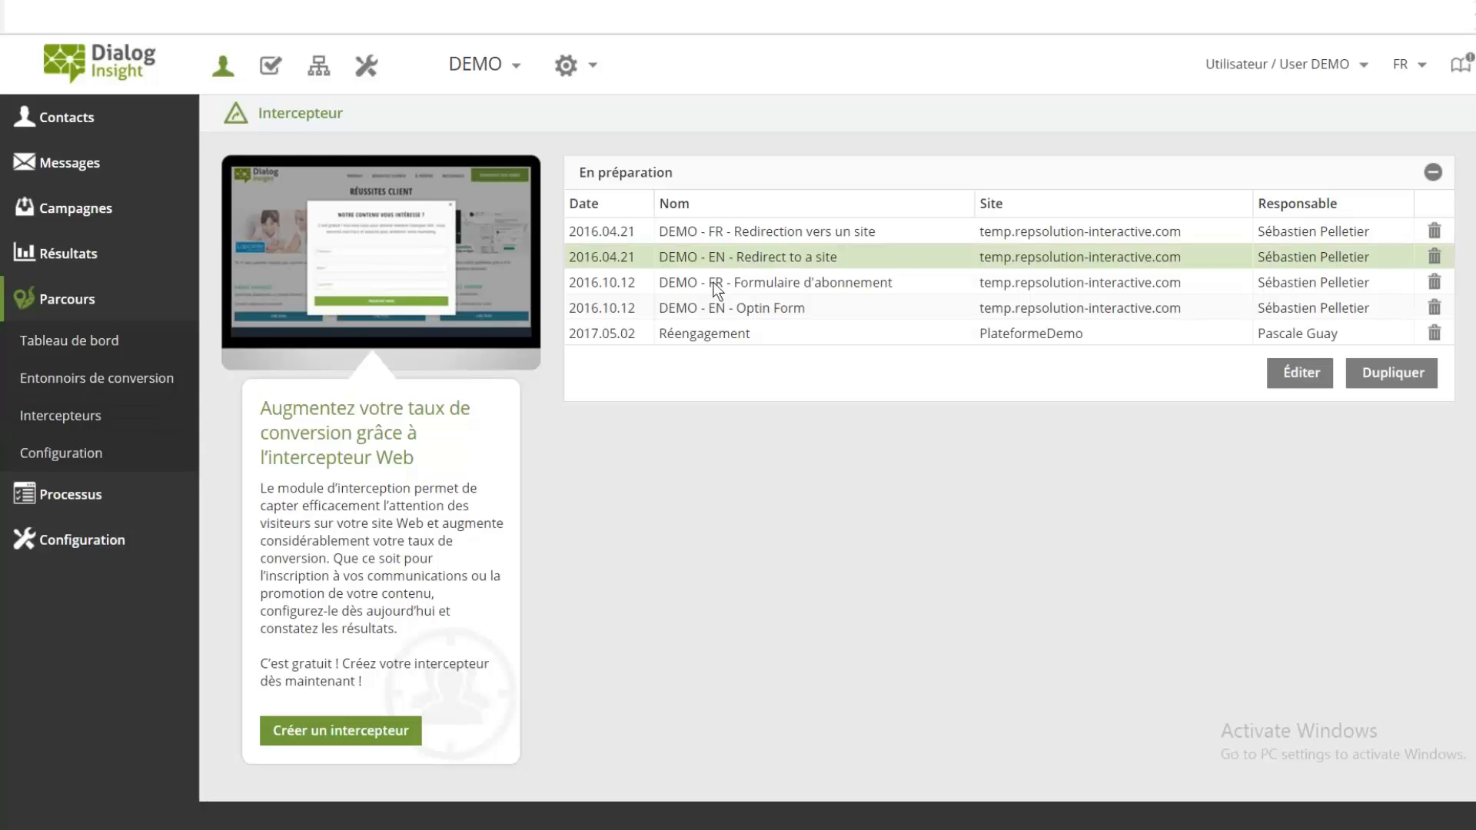
pyautogui.click(751, 316)
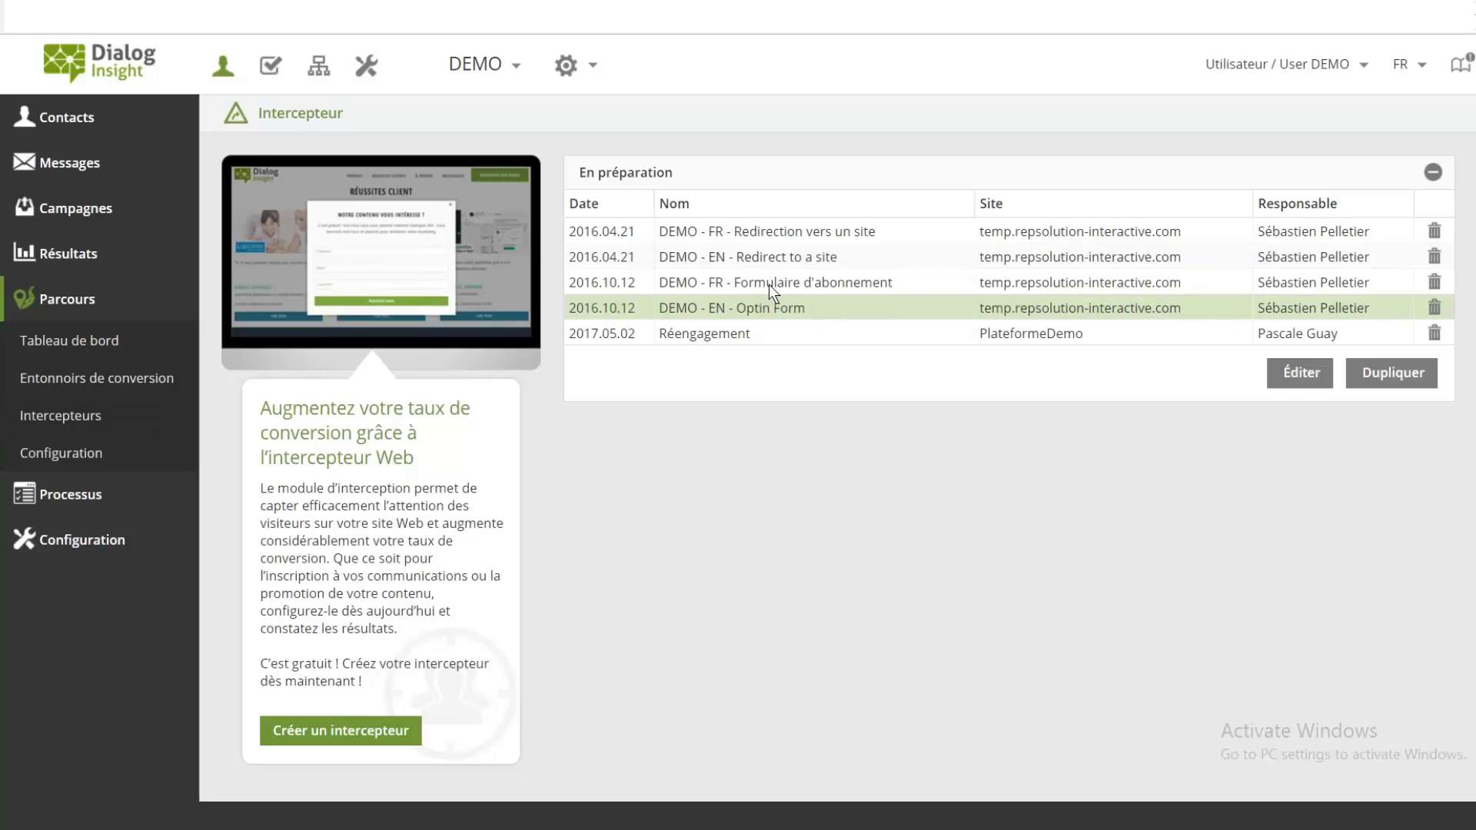
pyautogui.doubleClick(769, 284)
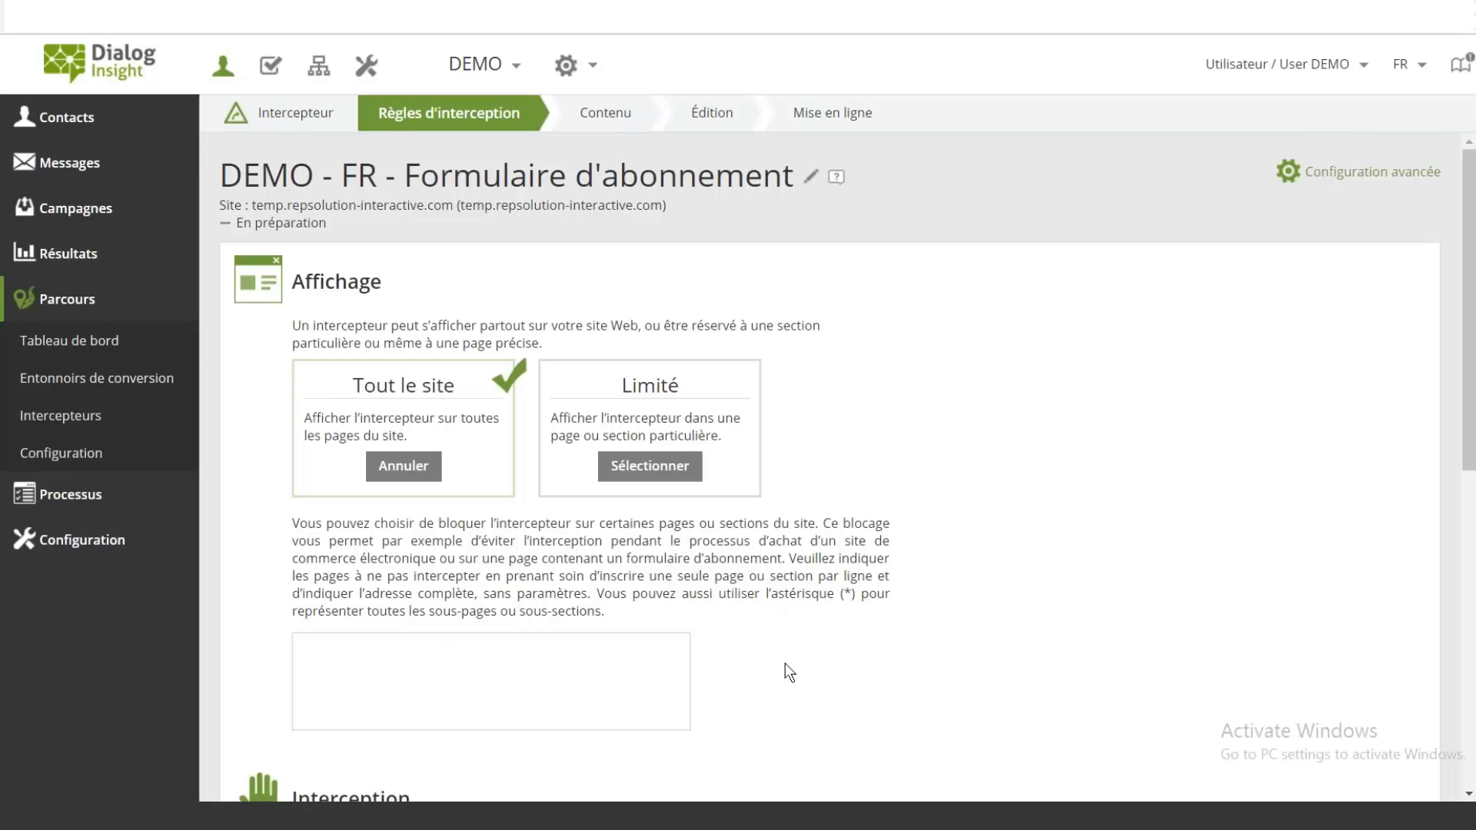
# Examine the interceptor's display, interception timing, visitor and recurrence rules.
pyautogui.scroll(-5, 798, 665)
pyautogui.scroll(-3, 797, 660)
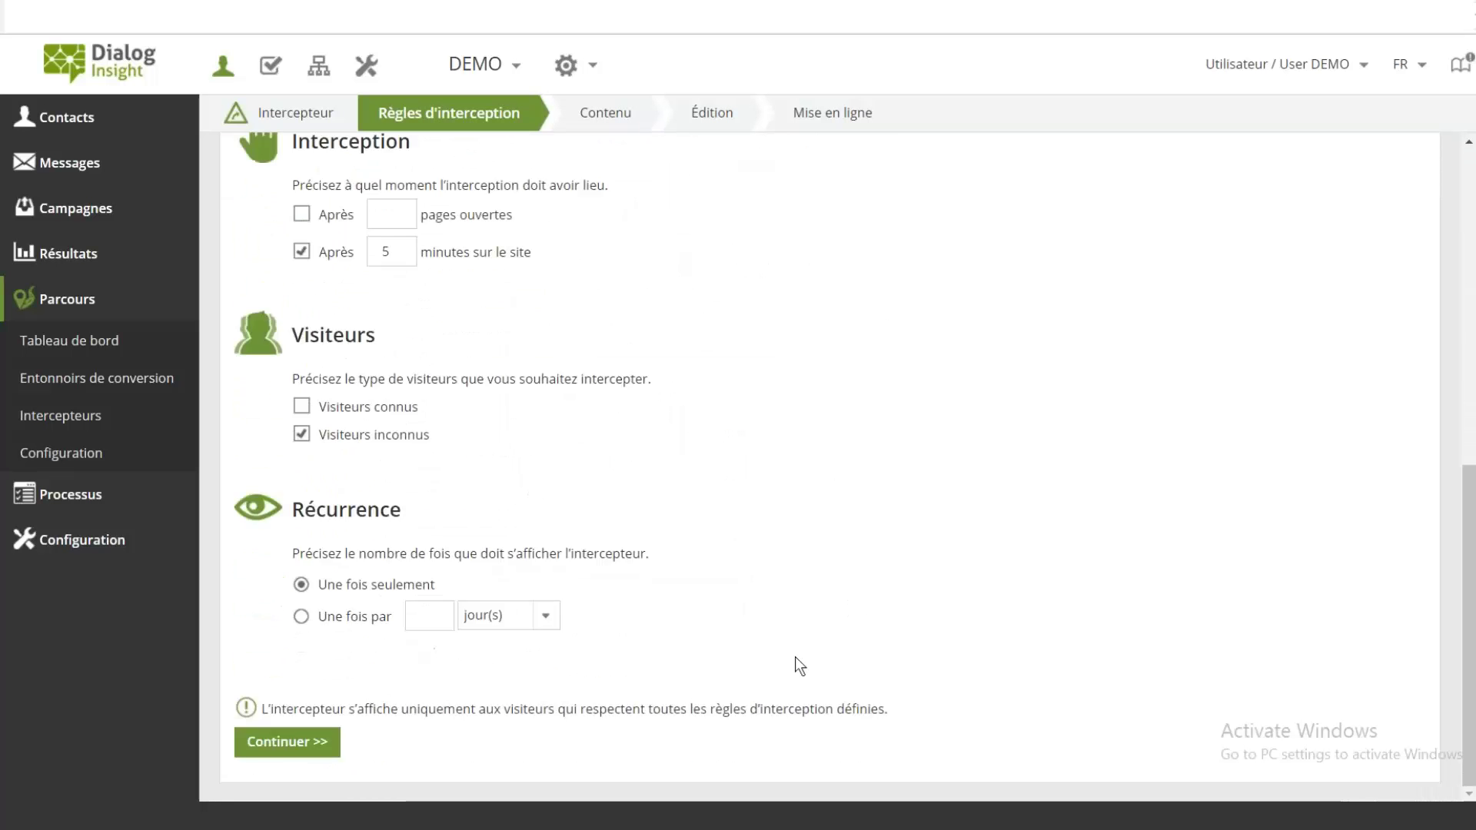
pyautogui.scroll(1, 795, 657)
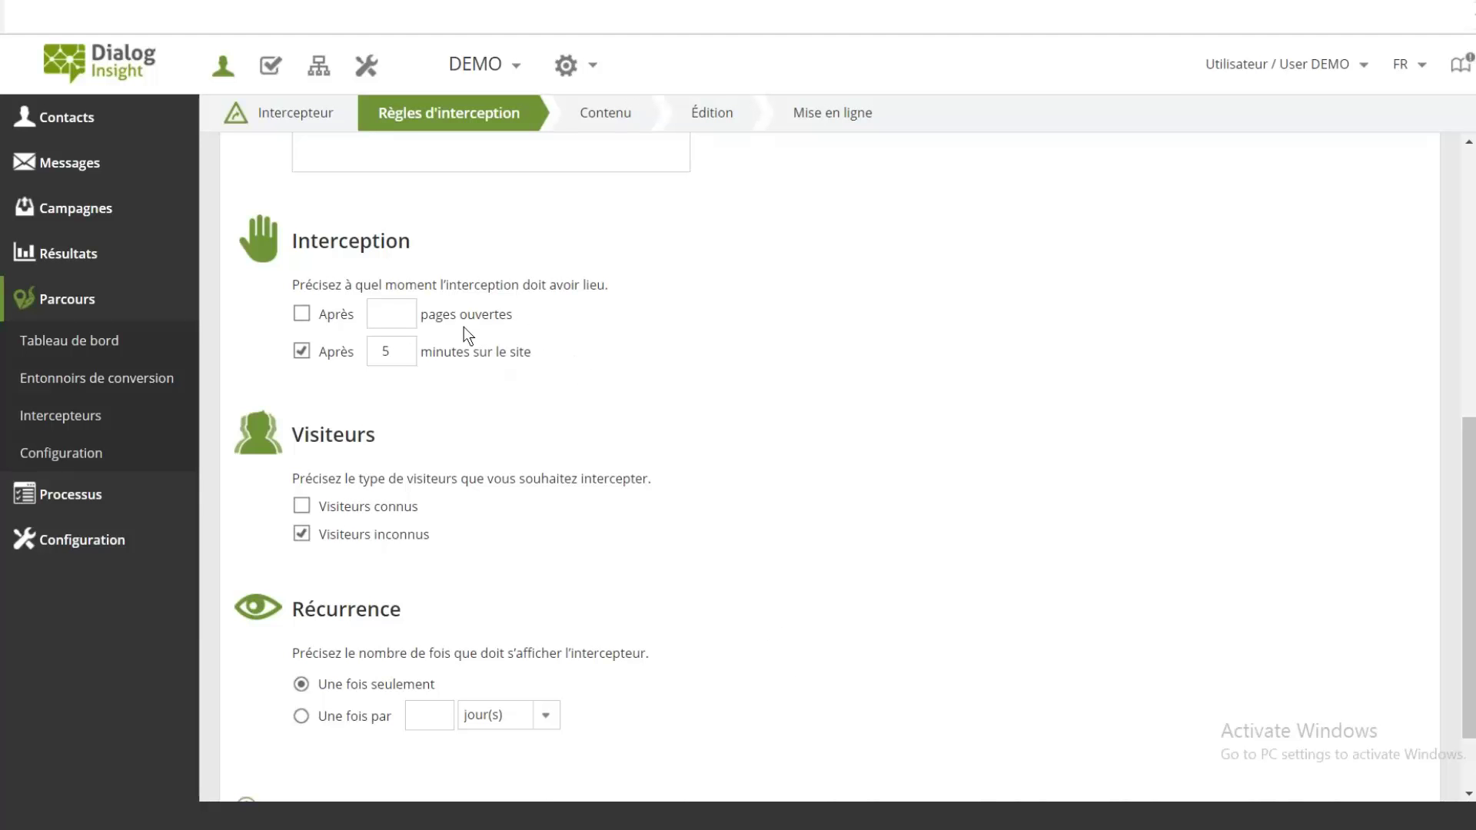
pyautogui.scroll(-2, 527, 333)
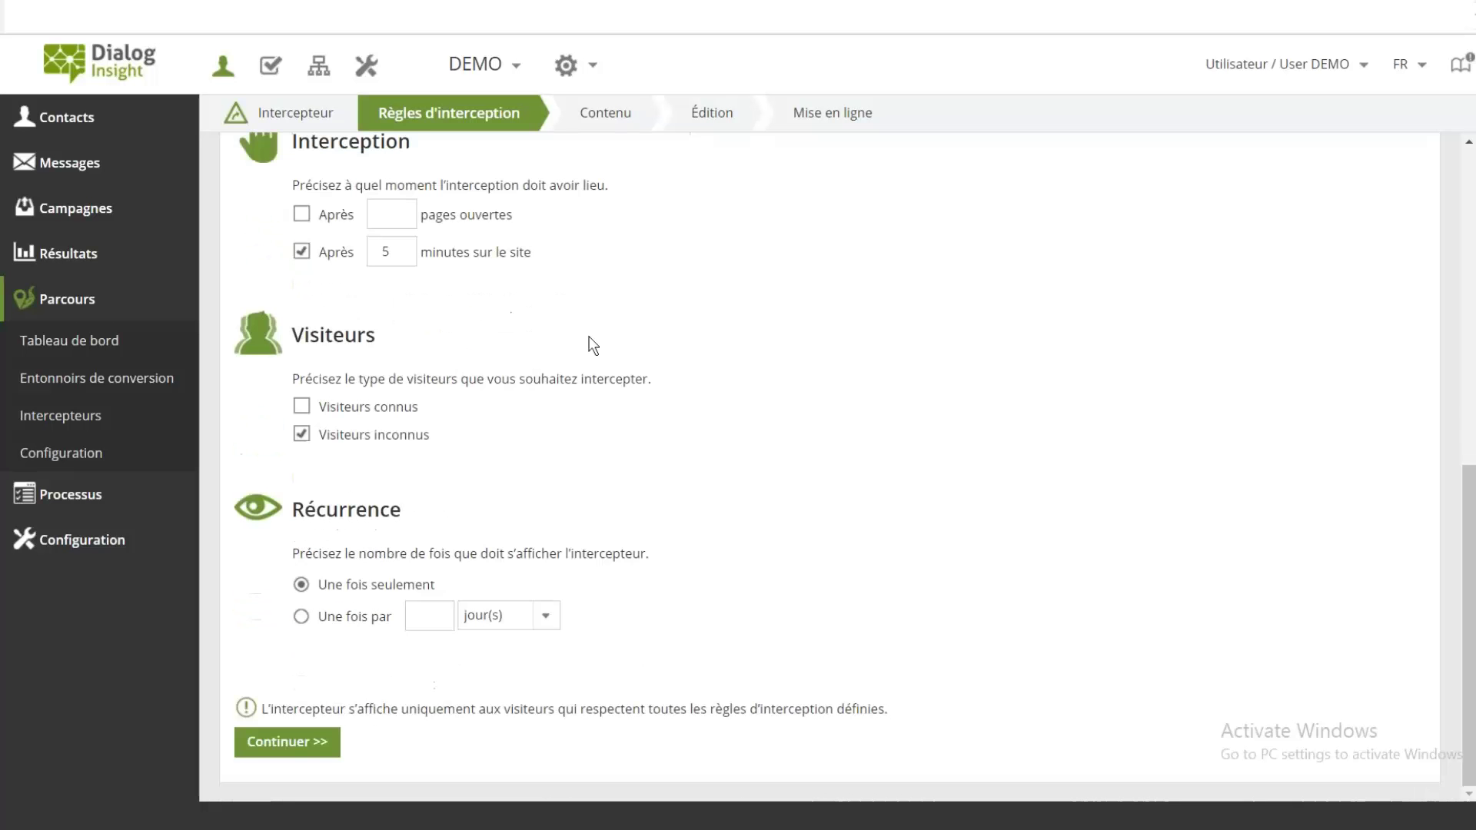
# Try including Visiteurs connus in the interceptor's visitor rules and restore the original selection.
pyautogui.click(304, 418)
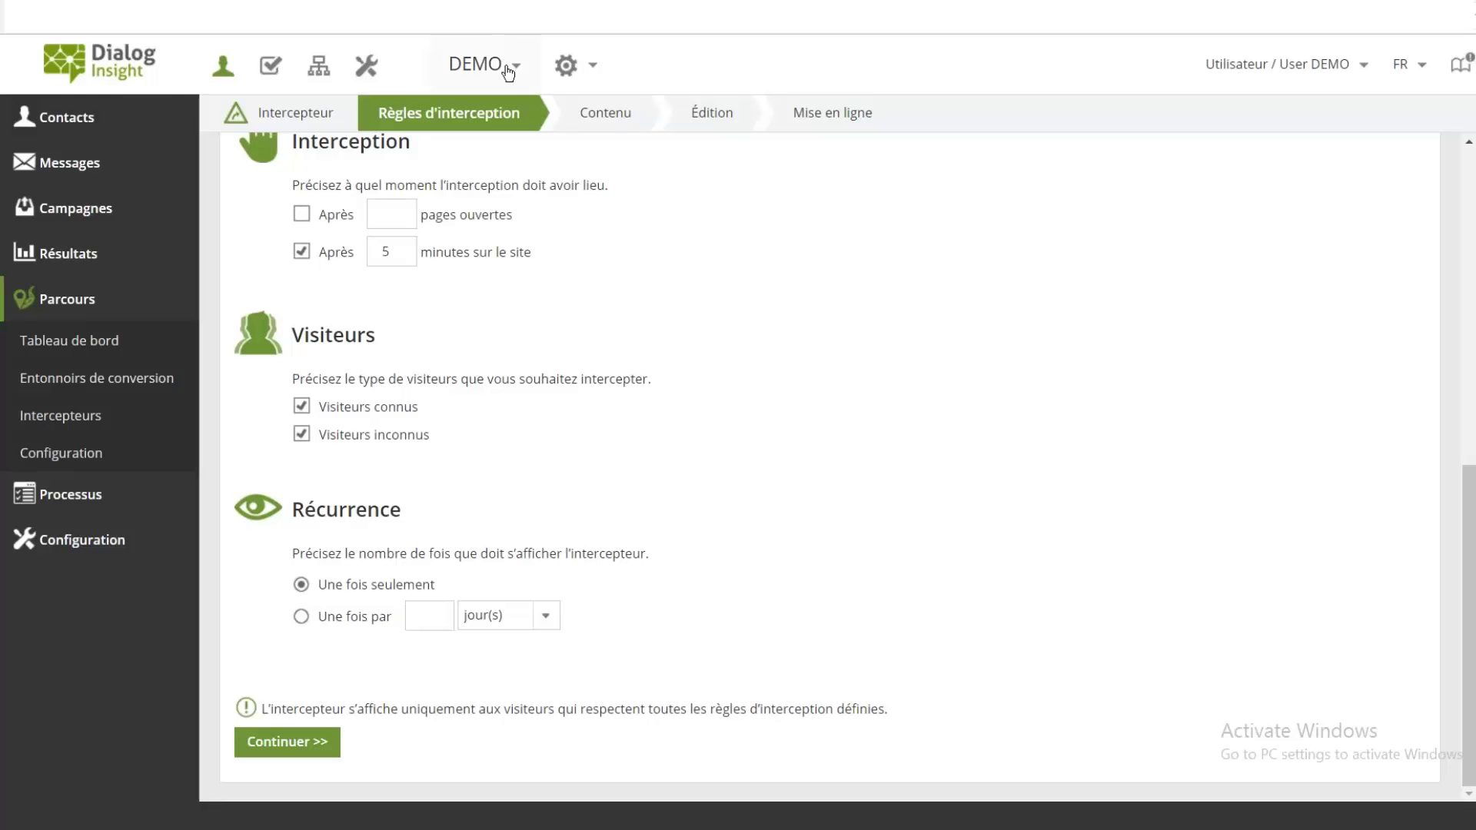
pyautogui.click(303, 408)
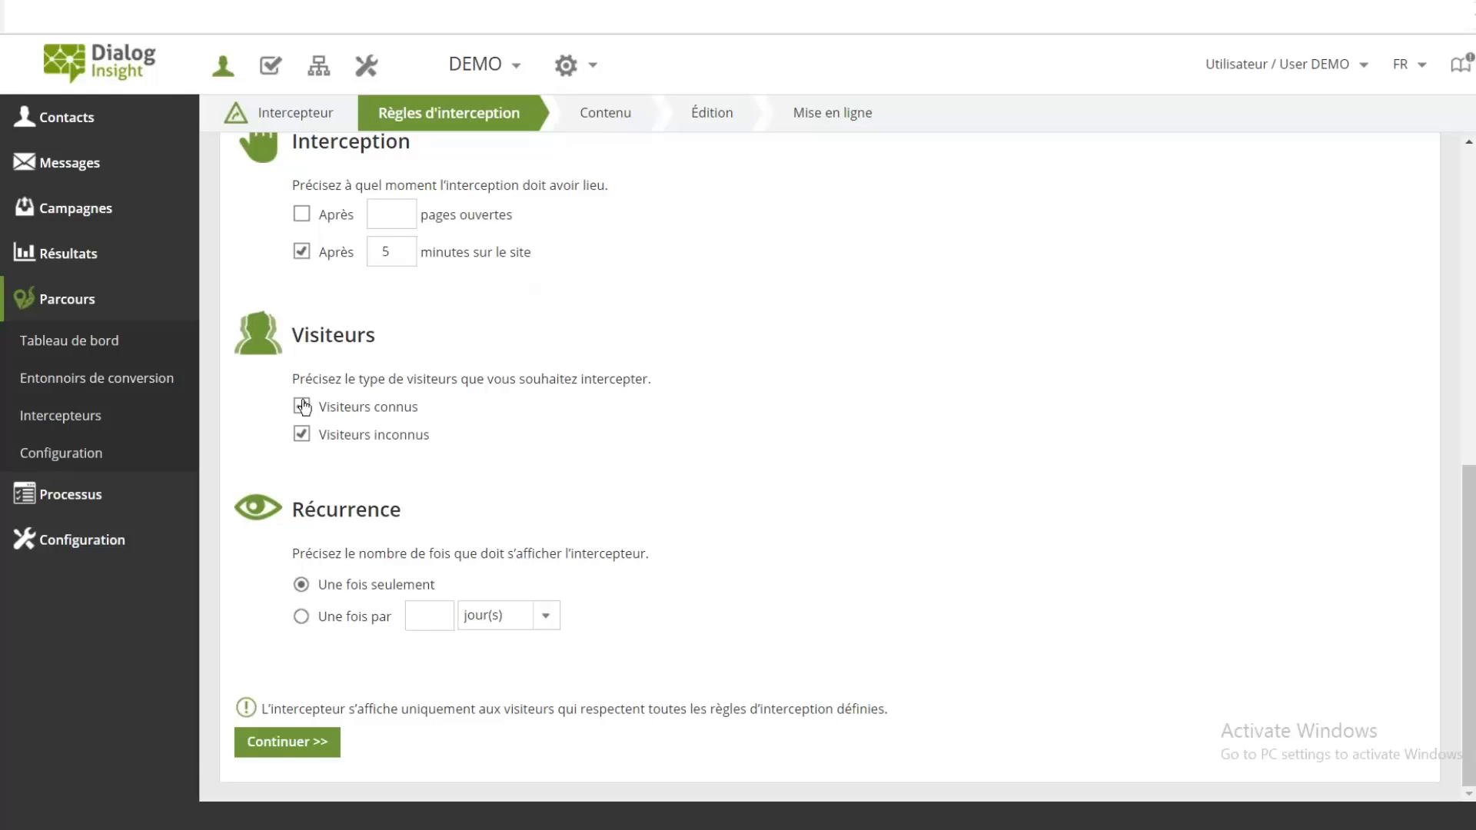
pyautogui.click(302, 407)
pyautogui.scroll(5, 658, 500)
pyautogui.scroll(1, 658, 500)
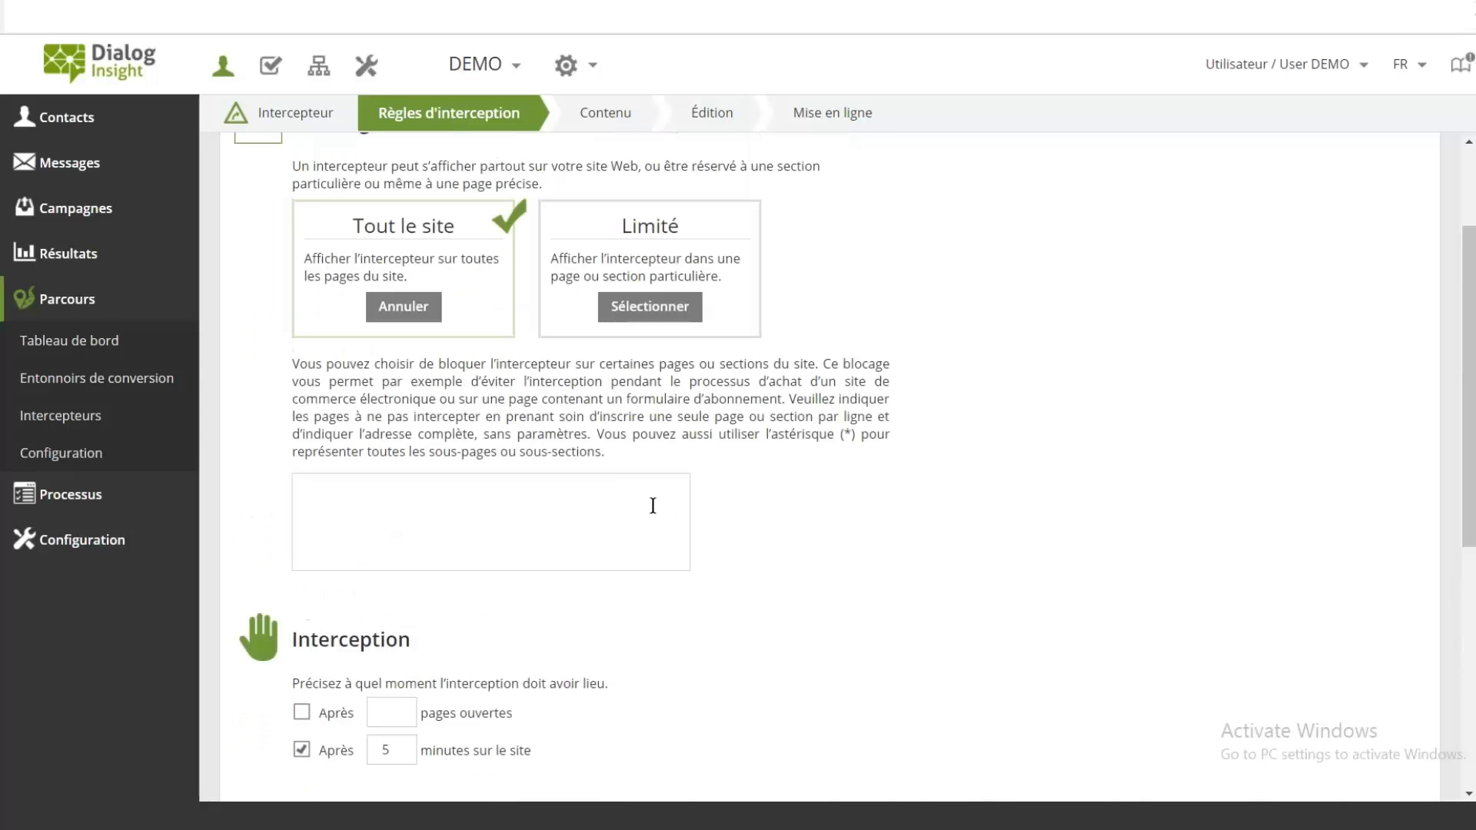
# Continue with the Formulaire content type and select "Formulaire d'abonnement - Hébergé chez Dialog Insight - Pour Intercepteur Web" as its form.
pyautogui.click(605, 113)
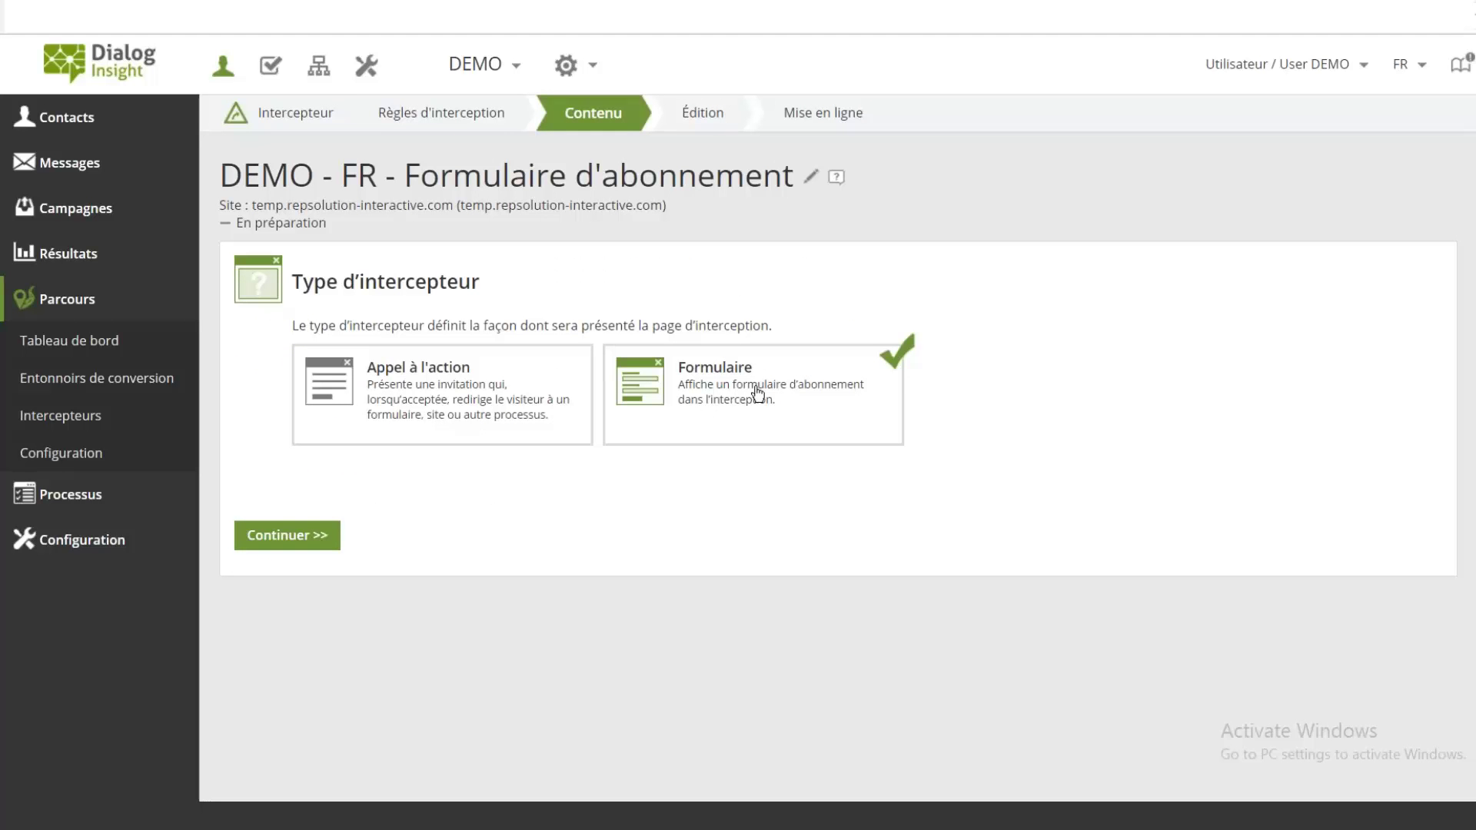
pyautogui.moveTo(48, 503)
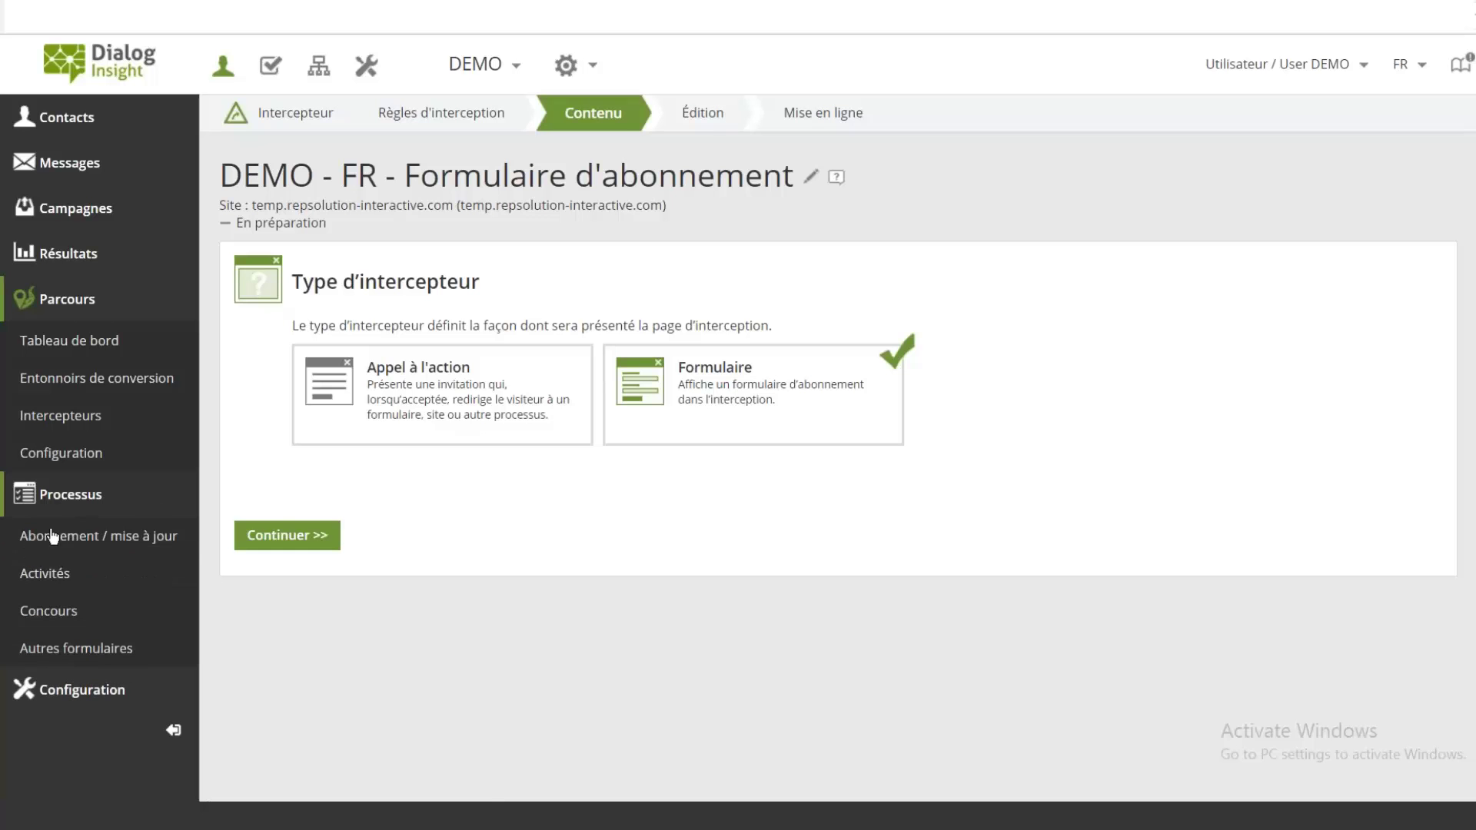
pyautogui.click(311, 536)
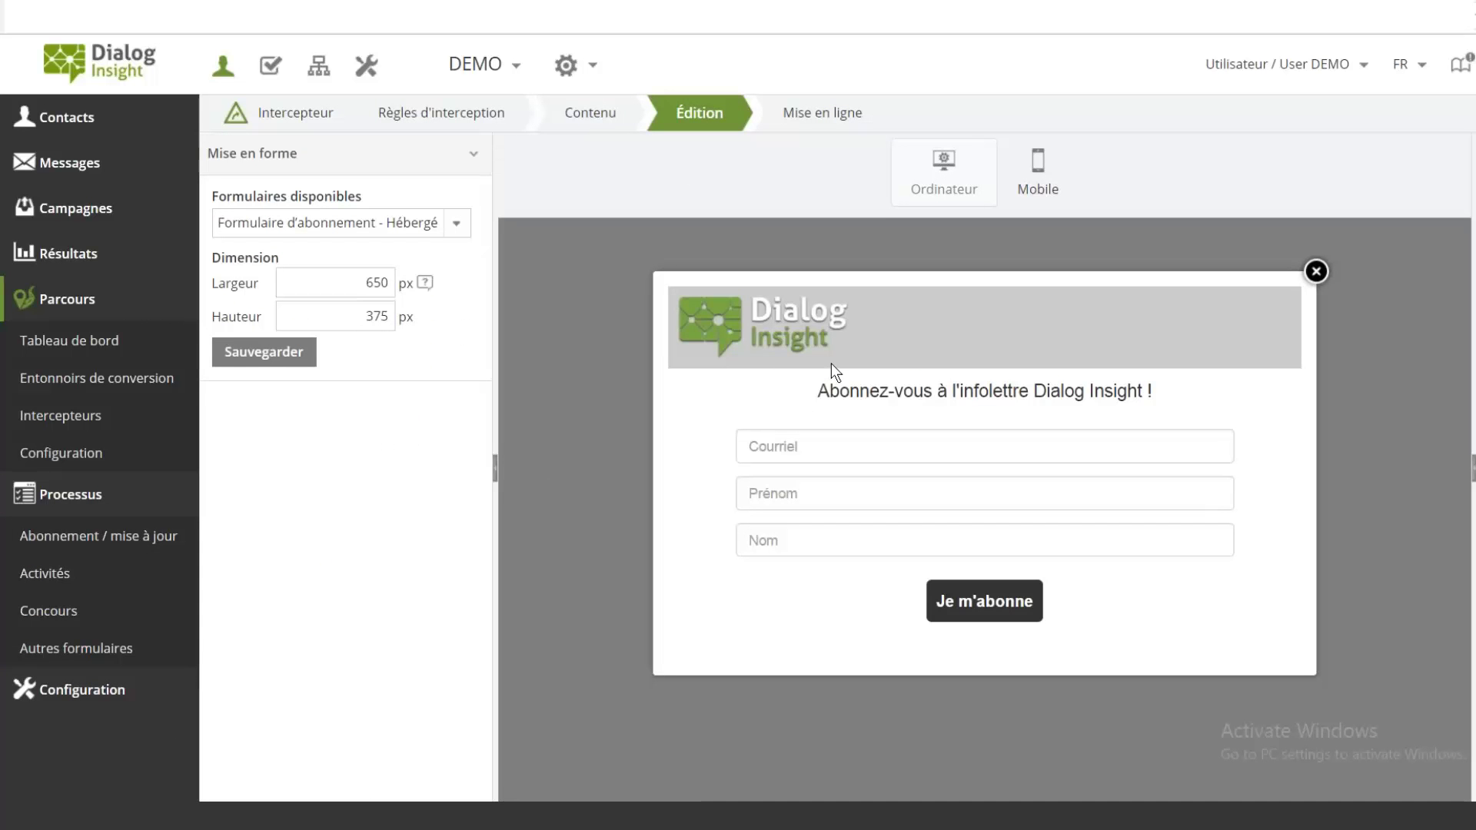
pyautogui.click(366, 233)
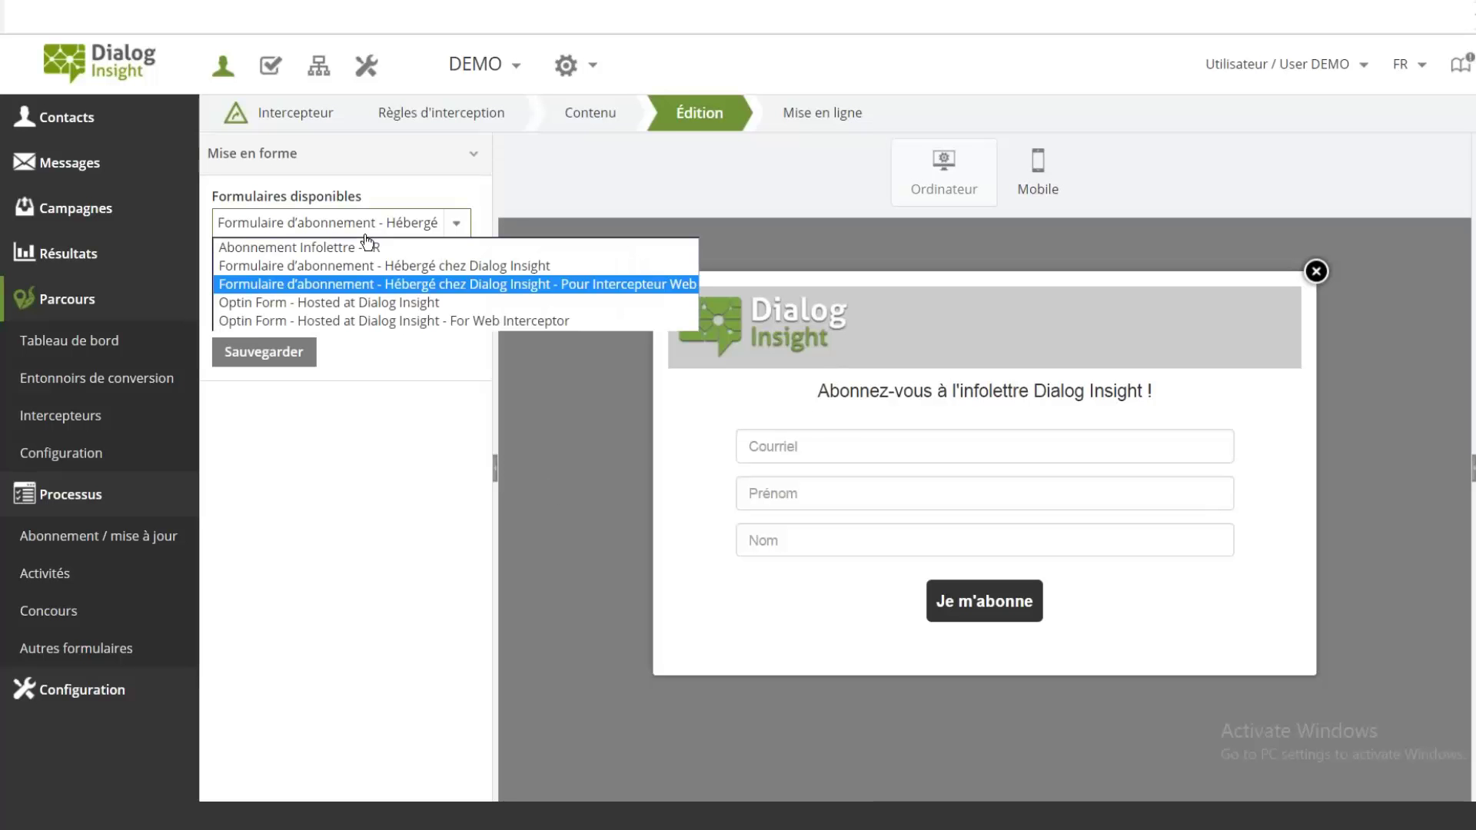
pyautogui.click(357, 285)
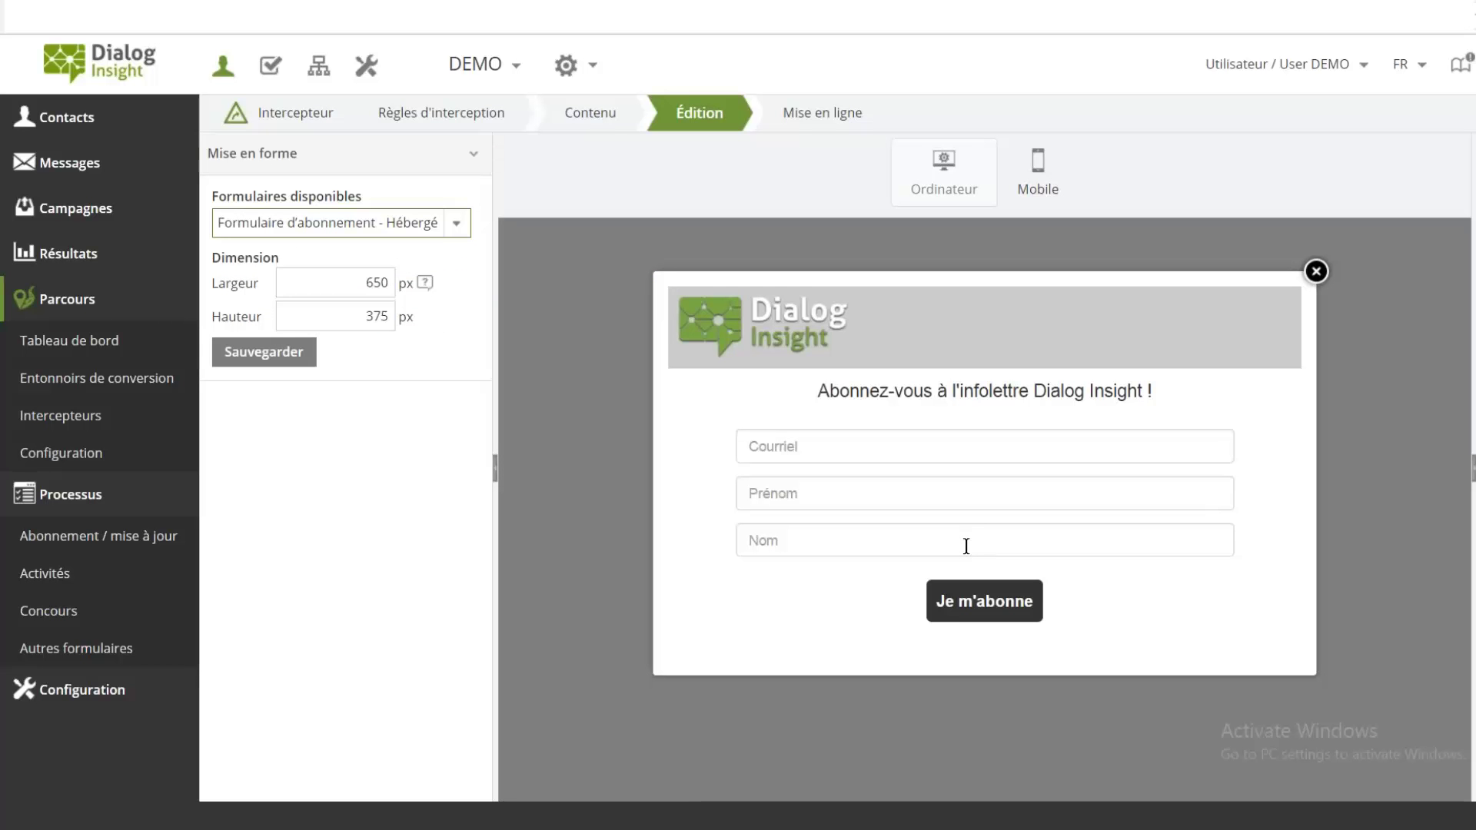
# Go to the interceptor's Mise en ligne stage, launch a test on the website and close the test window.
pyautogui.click(822, 113)
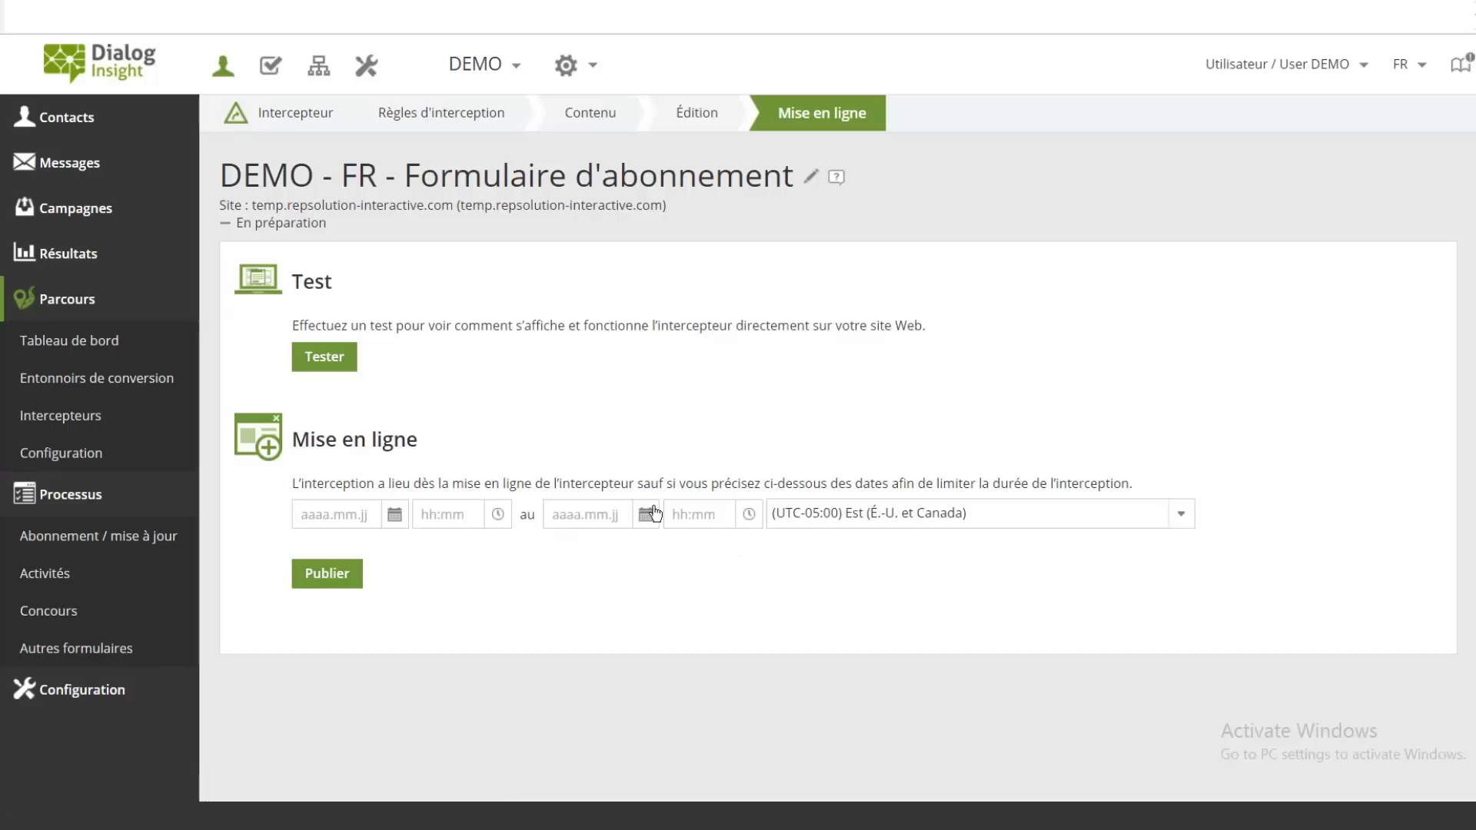
pyautogui.click(348, 587)
pyautogui.click(324, 363)
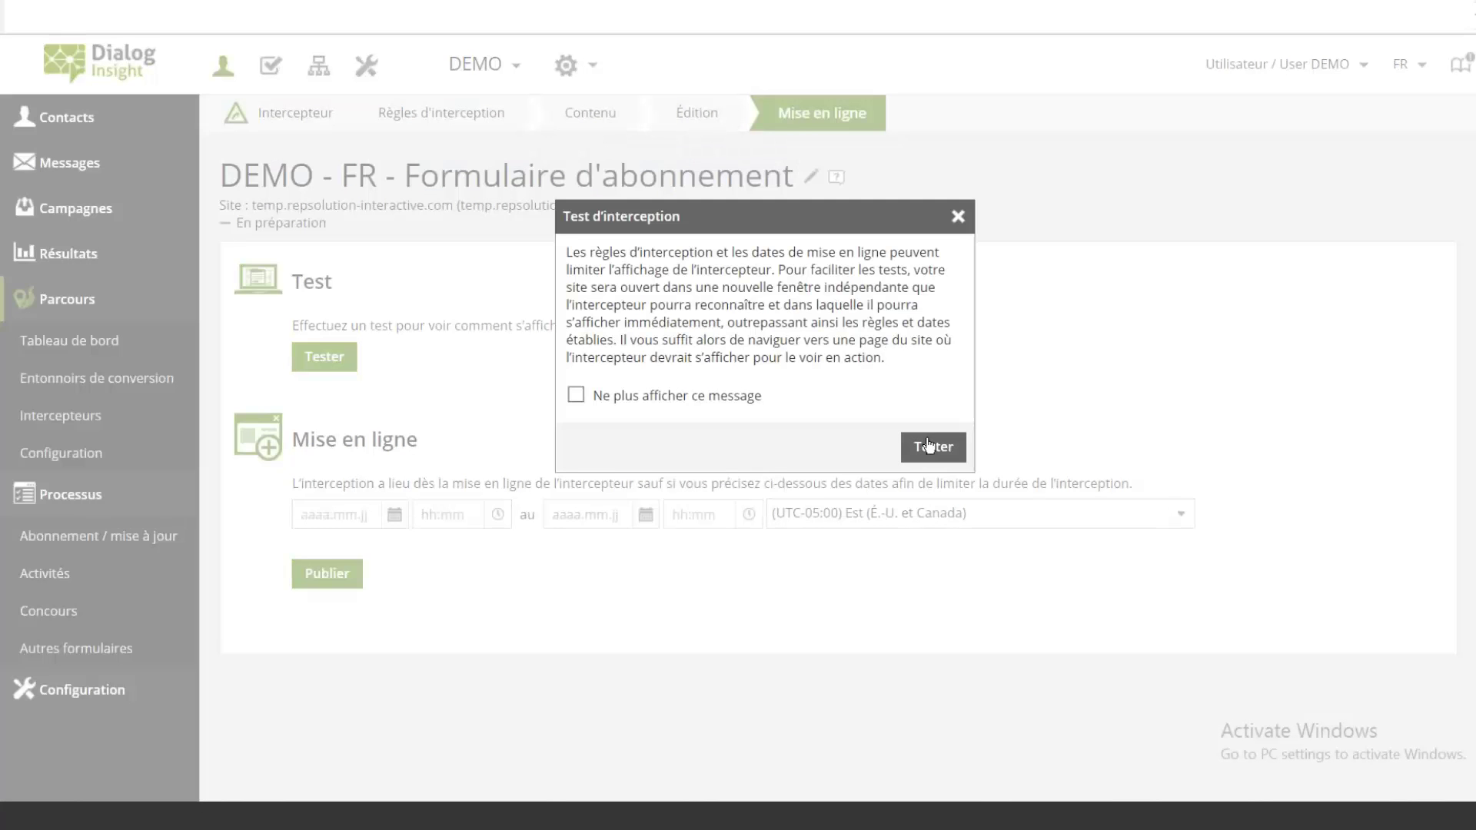
pyautogui.click(928, 446)
pyautogui.click(1444, 93)
pyautogui.click(1392, 158)
pyautogui.hotkey('ctrl', 'w')
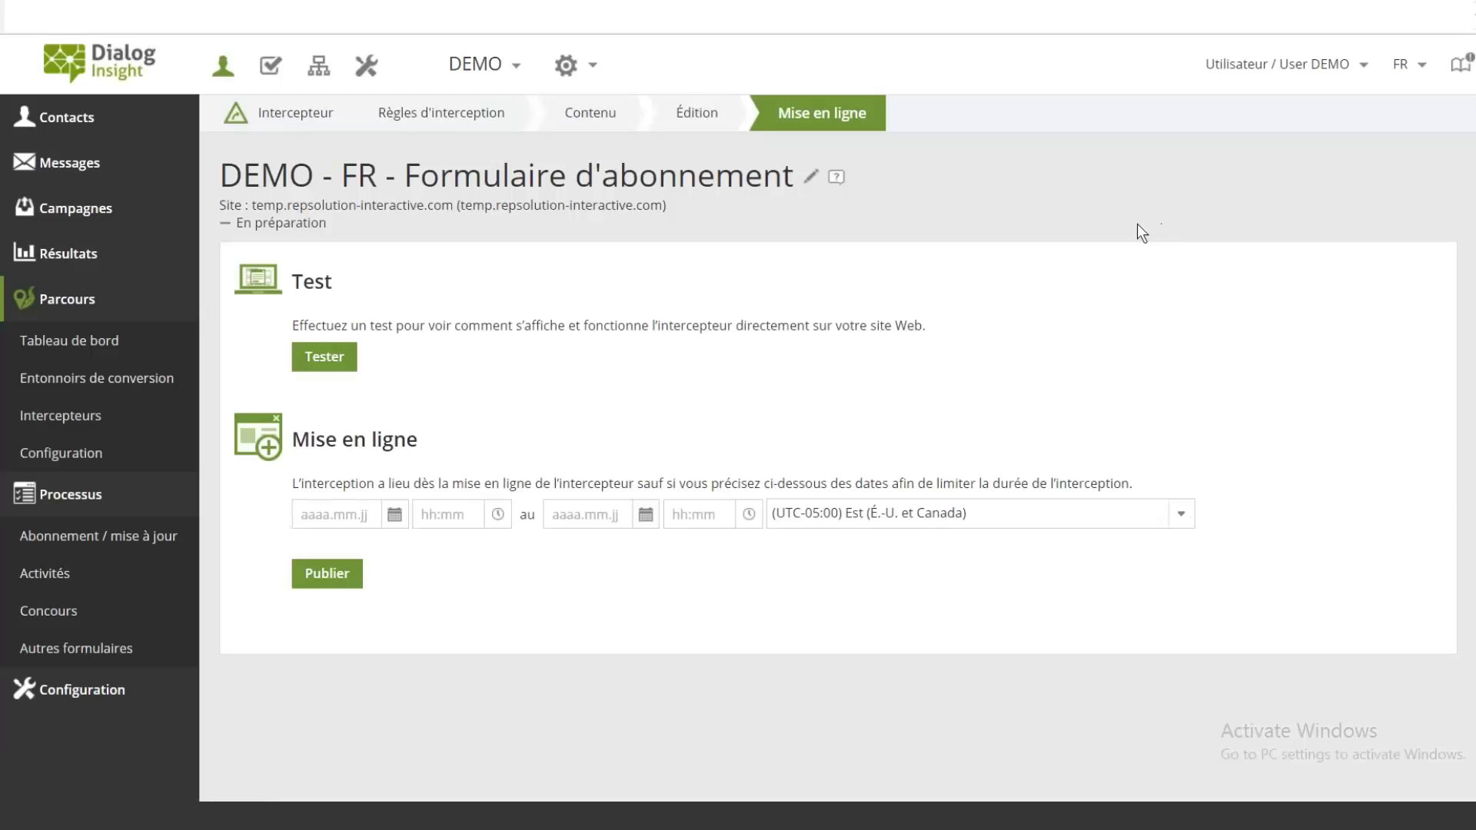
# Return to the interceptor's Édition stage through Contenu and collapse the Parcours and Processus sections.
pyautogui.click(599, 121)
pyautogui.click(287, 535)
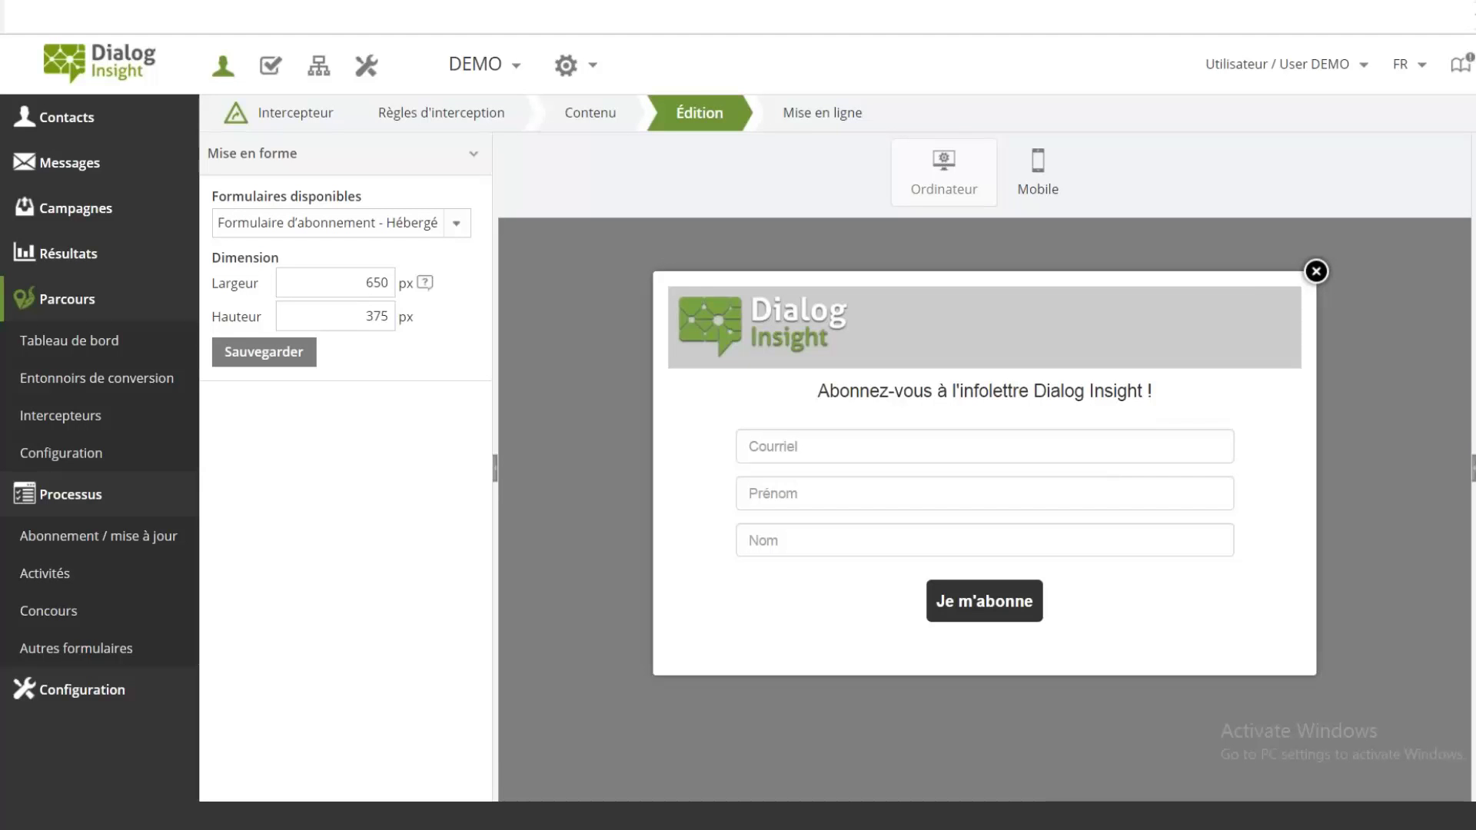
pyautogui.click(157, 304)
pyautogui.click(138, 360)
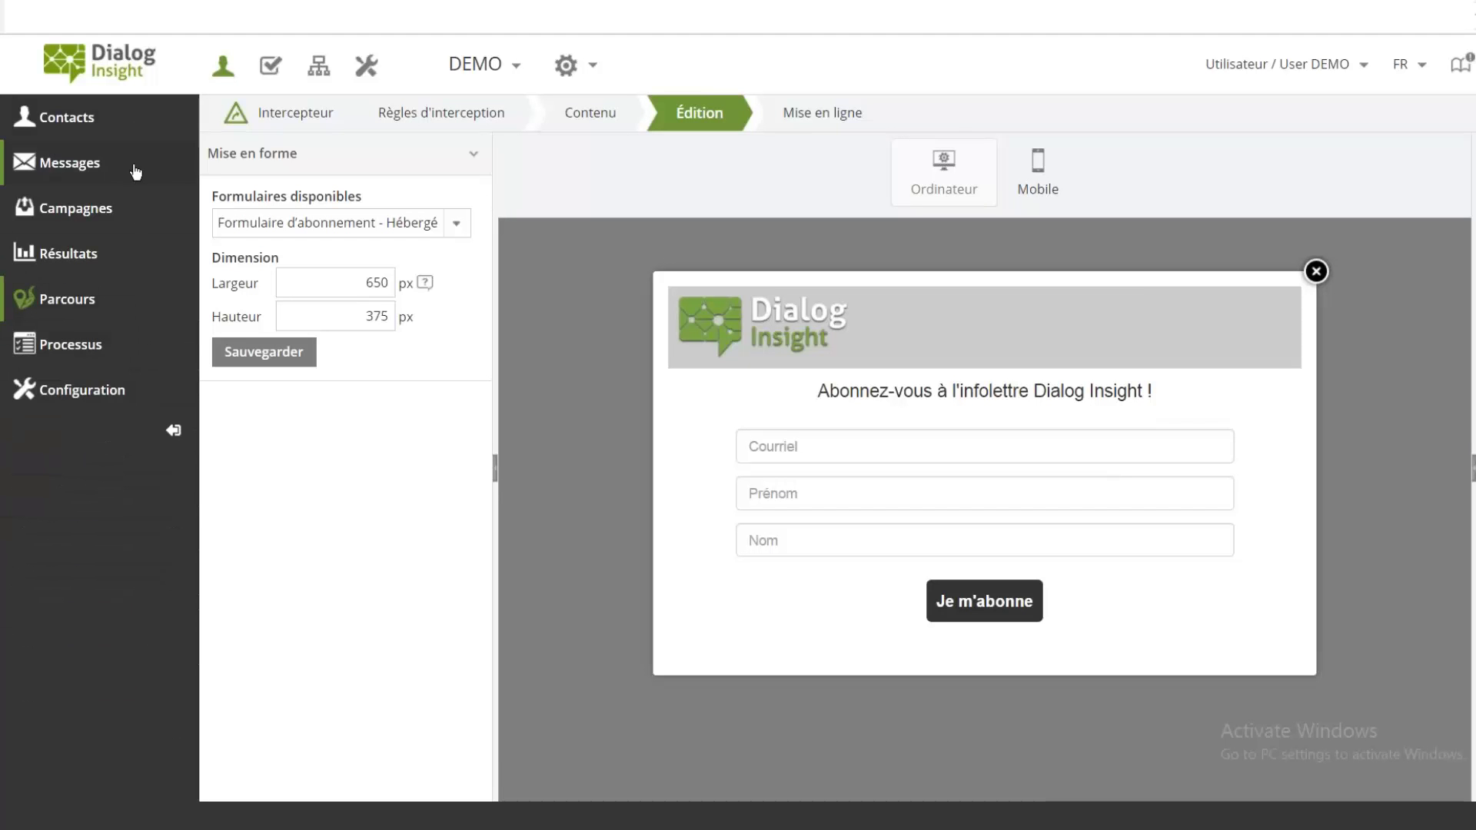
# Open the contact Groupes list, sort it by name and open the group "Concours - Participants".
pyautogui.click(146, 132)
pyautogui.click(86, 277)
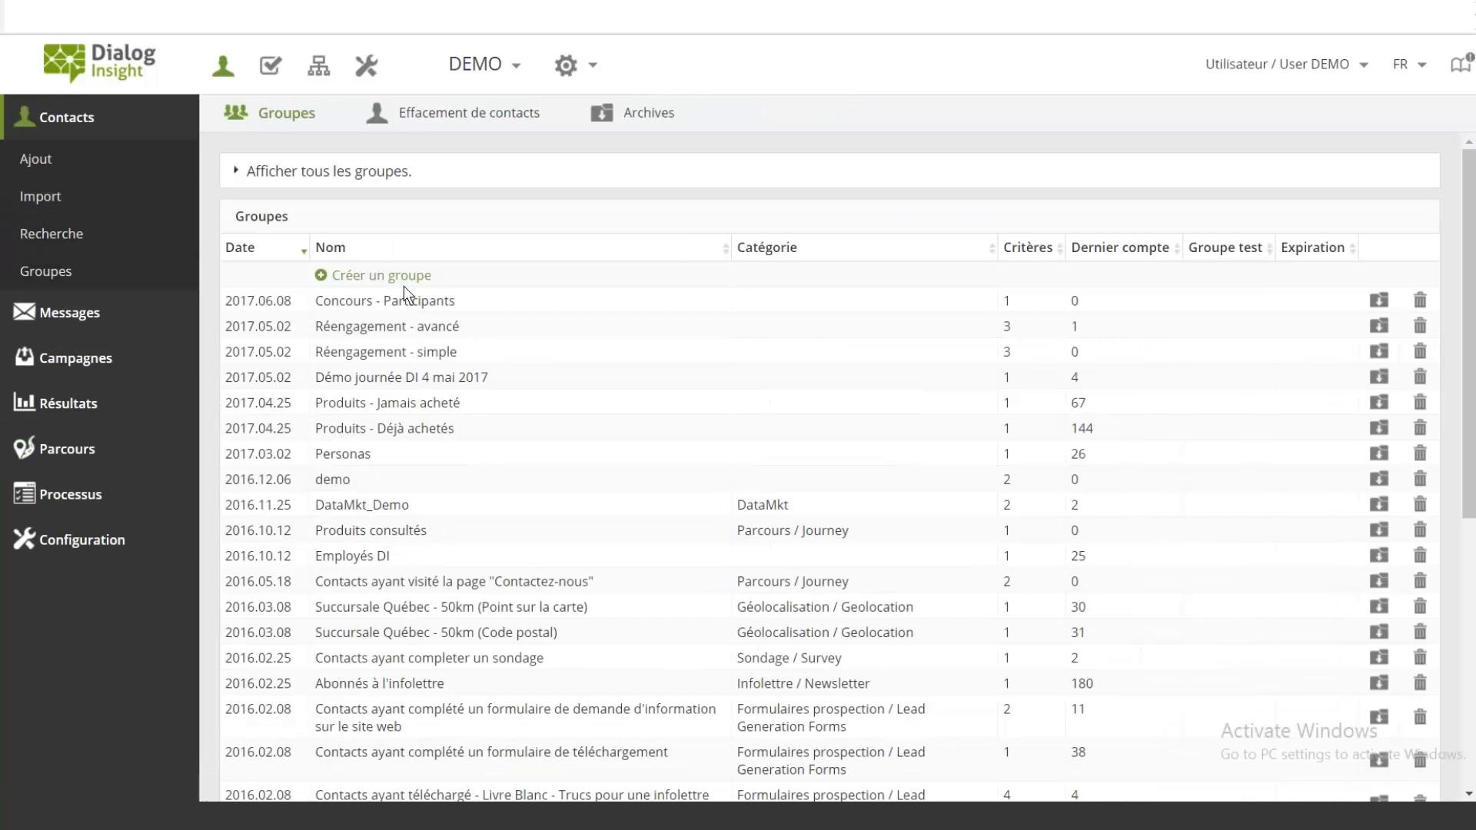
pyautogui.click(428, 252)
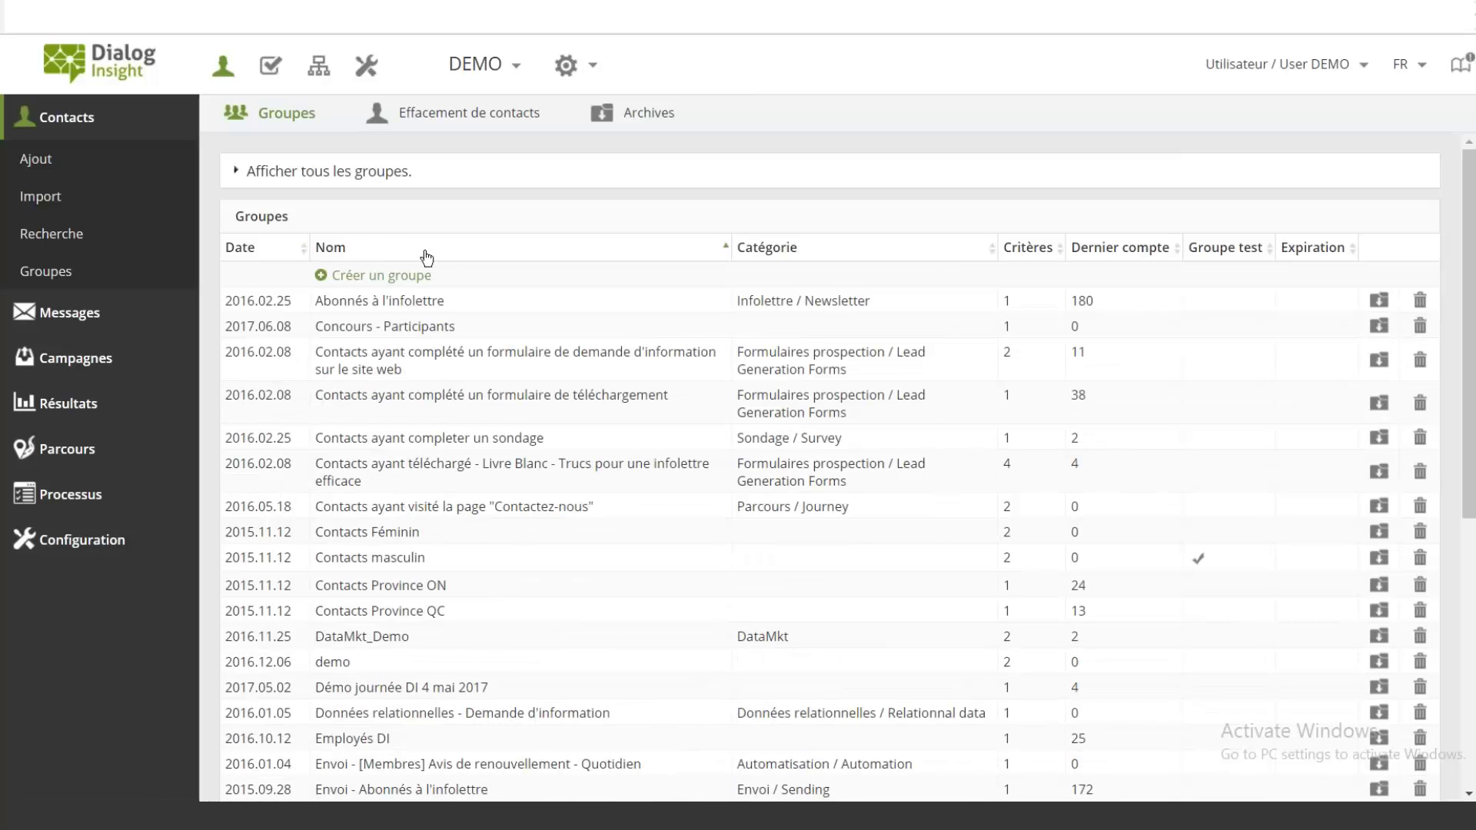
pyautogui.click(148, 501)
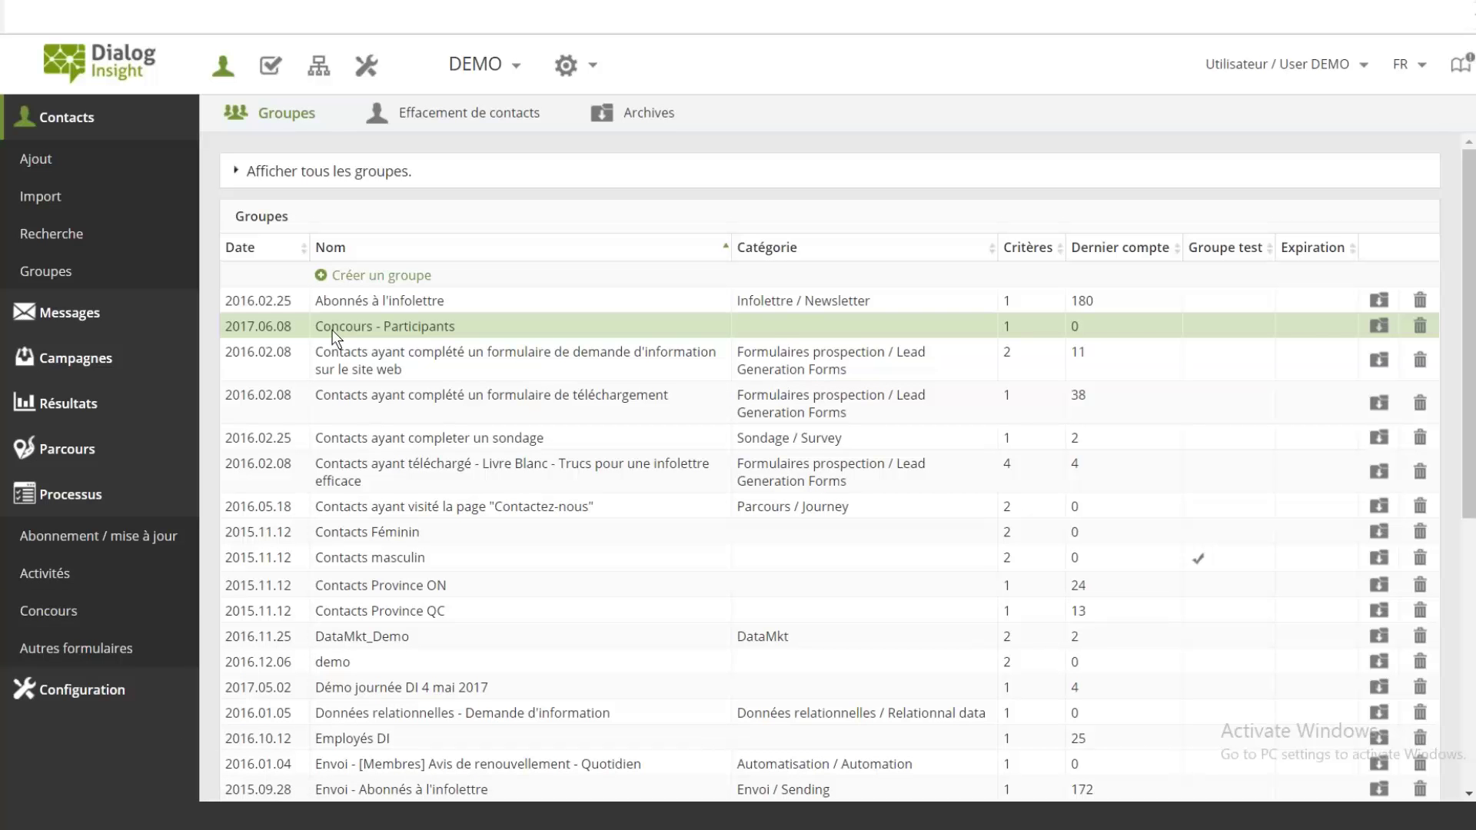
pyautogui.doubleClick(367, 328)
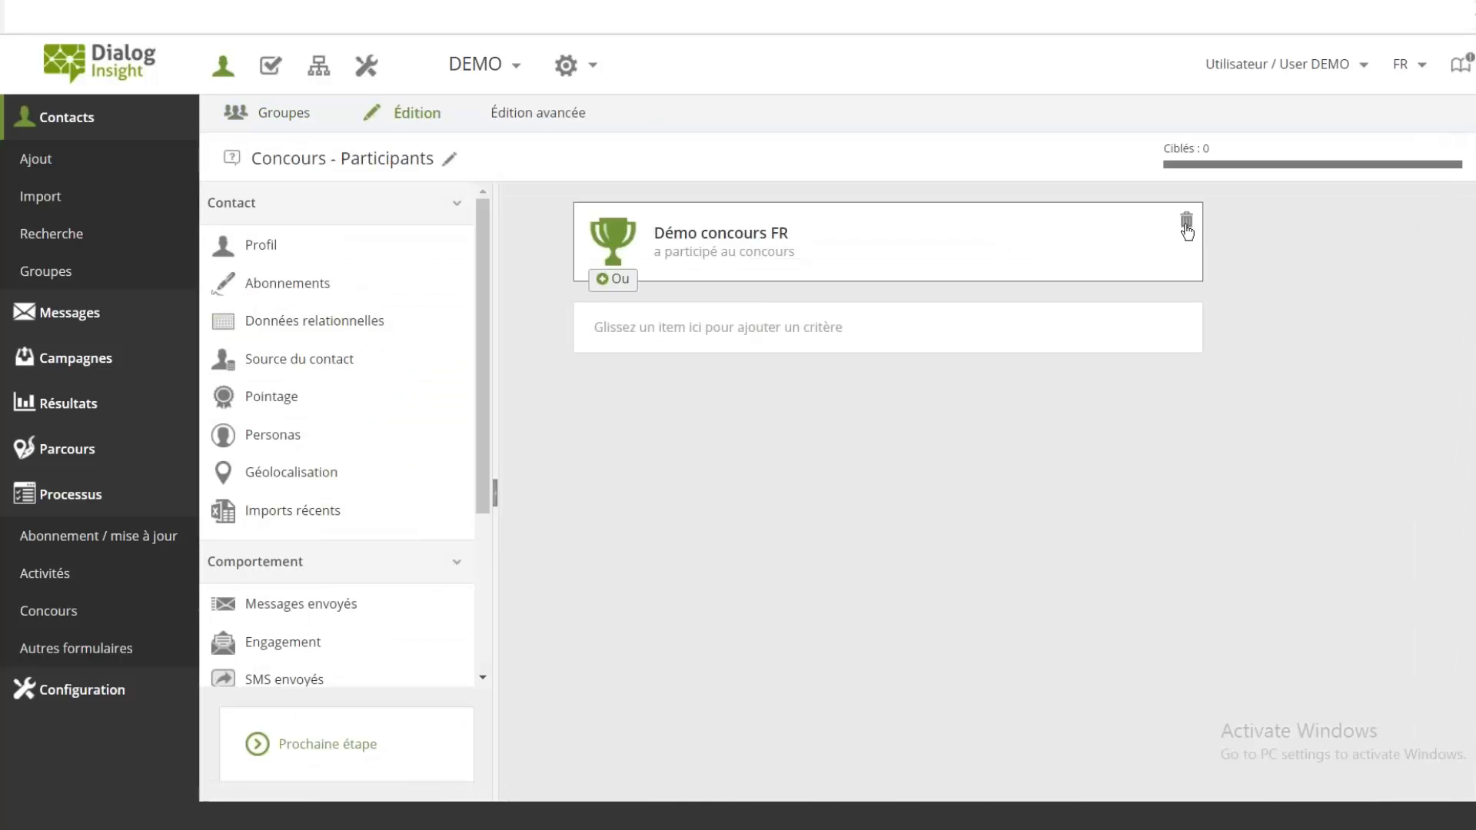
# Replace the group's contest criterion with a new Concours criterion for contacts who participated in "Démo concours FR".
pyautogui.click(1186, 219)
pyautogui.click(798, 364)
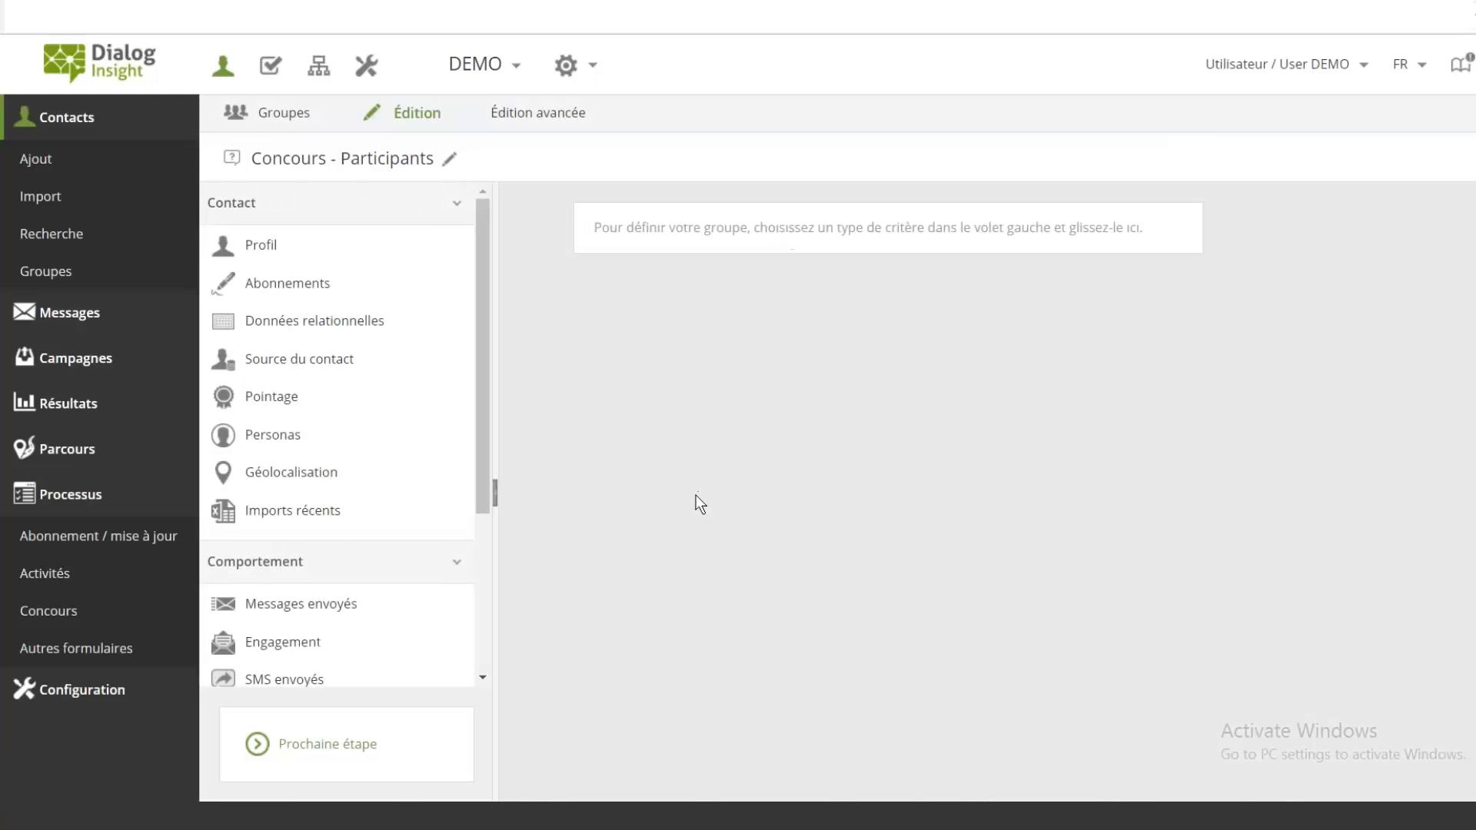
pyautogui.scroll(-3, 329, 386)
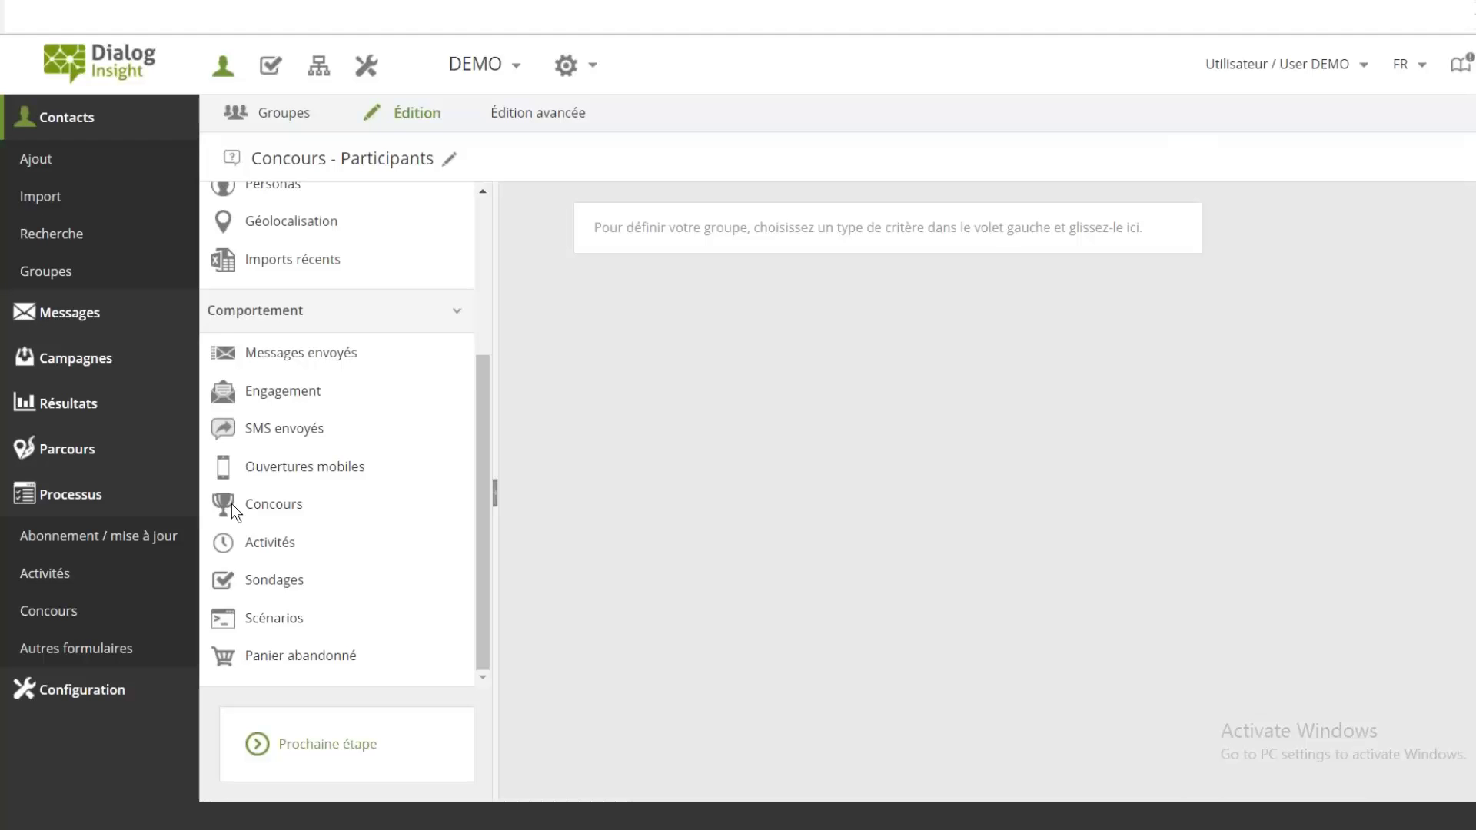
pyautogui.moveTo(267, 505); pyautogui.dragTo(703, 238)
pyautogui.click(765, 326)
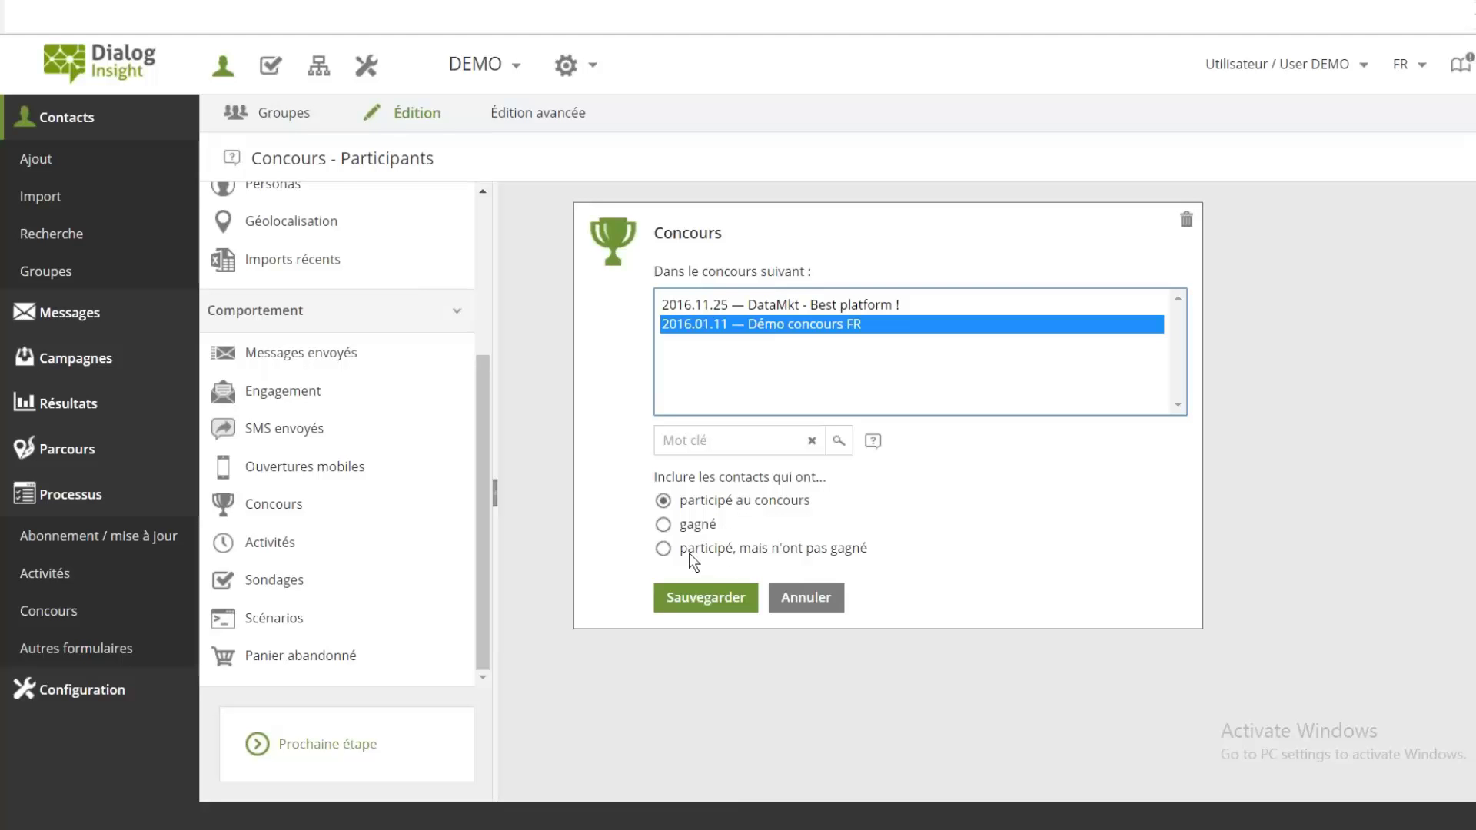
pyautogui.click(705, 600)
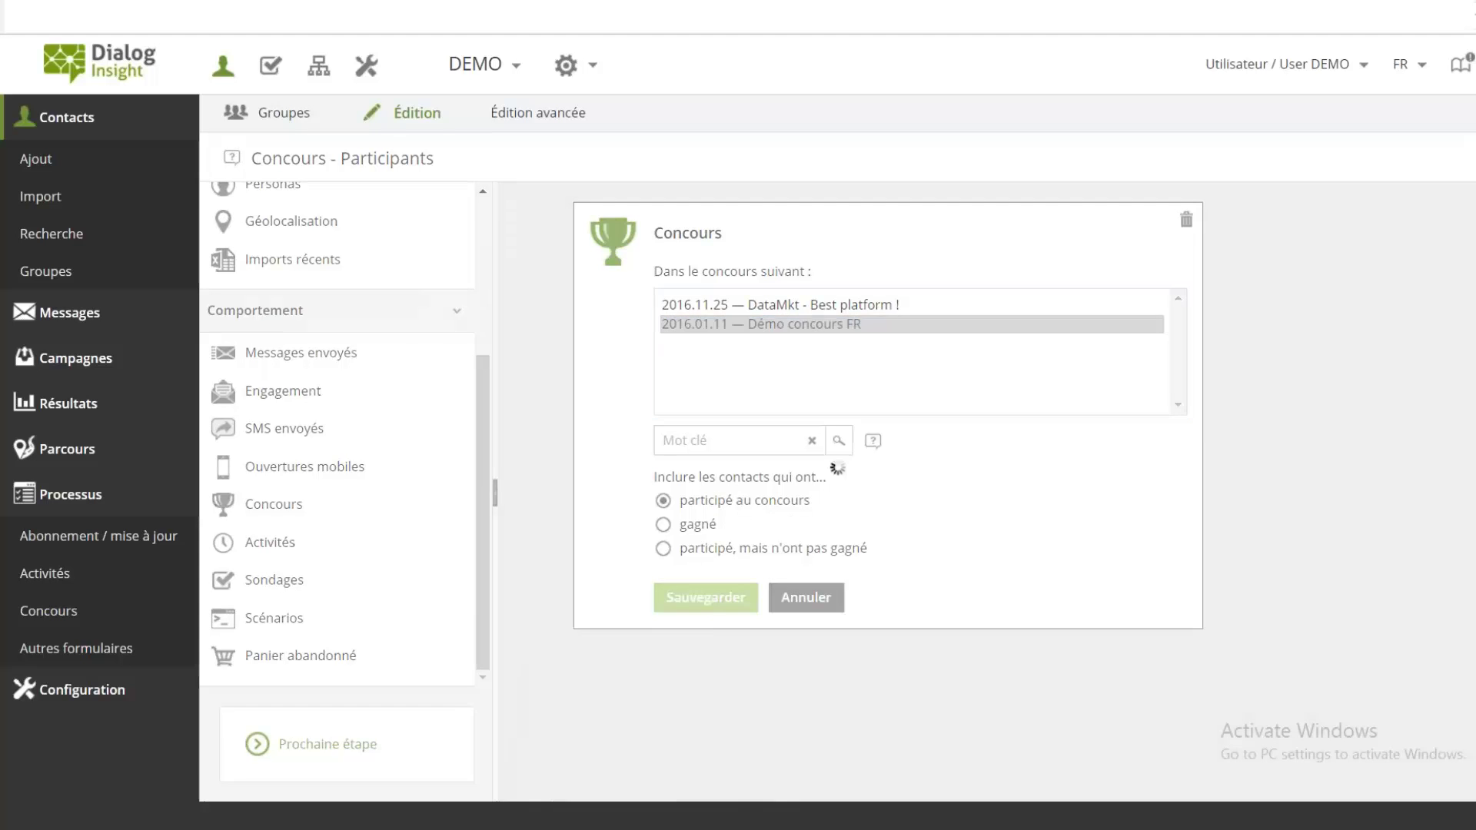
# Examine the contest criterion's specific-contest and given-period options in advanced editing, cancel the edit and return to the Groupes list.
pyautogui.moveTo(1202, 162)
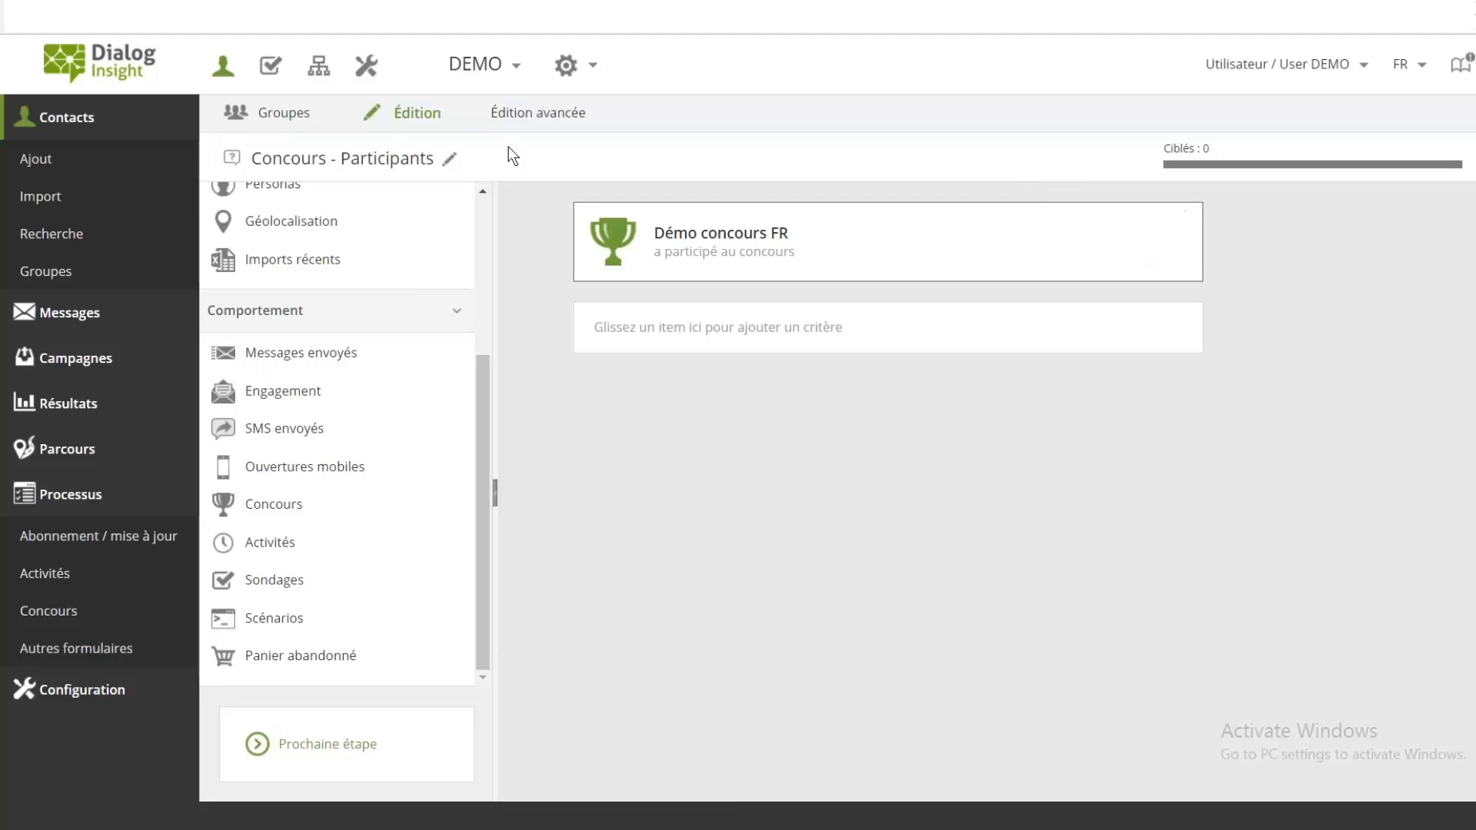
pyautogui.click(548, 128)
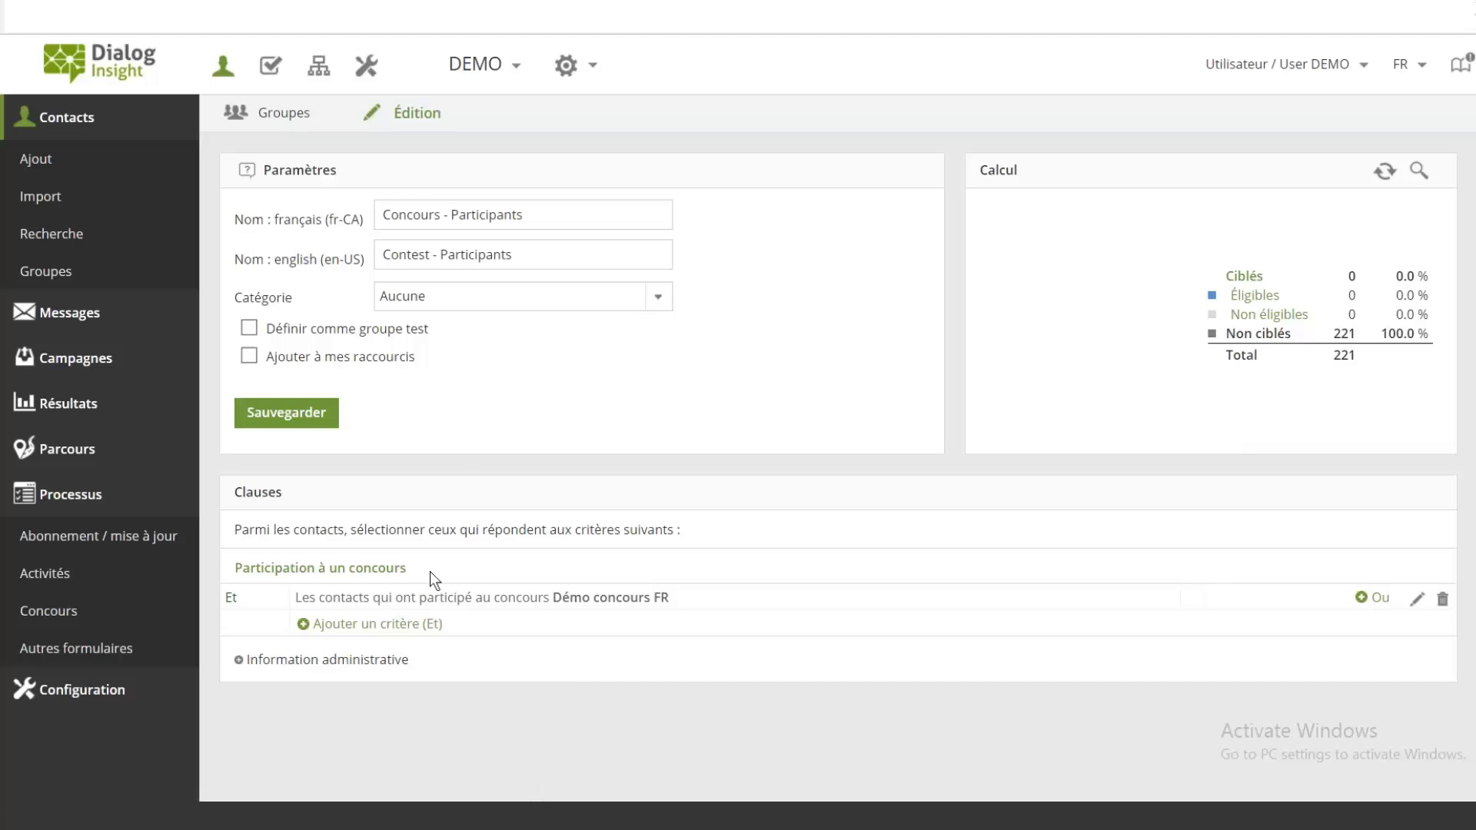
pyautogui.doubleClick(427, 597)
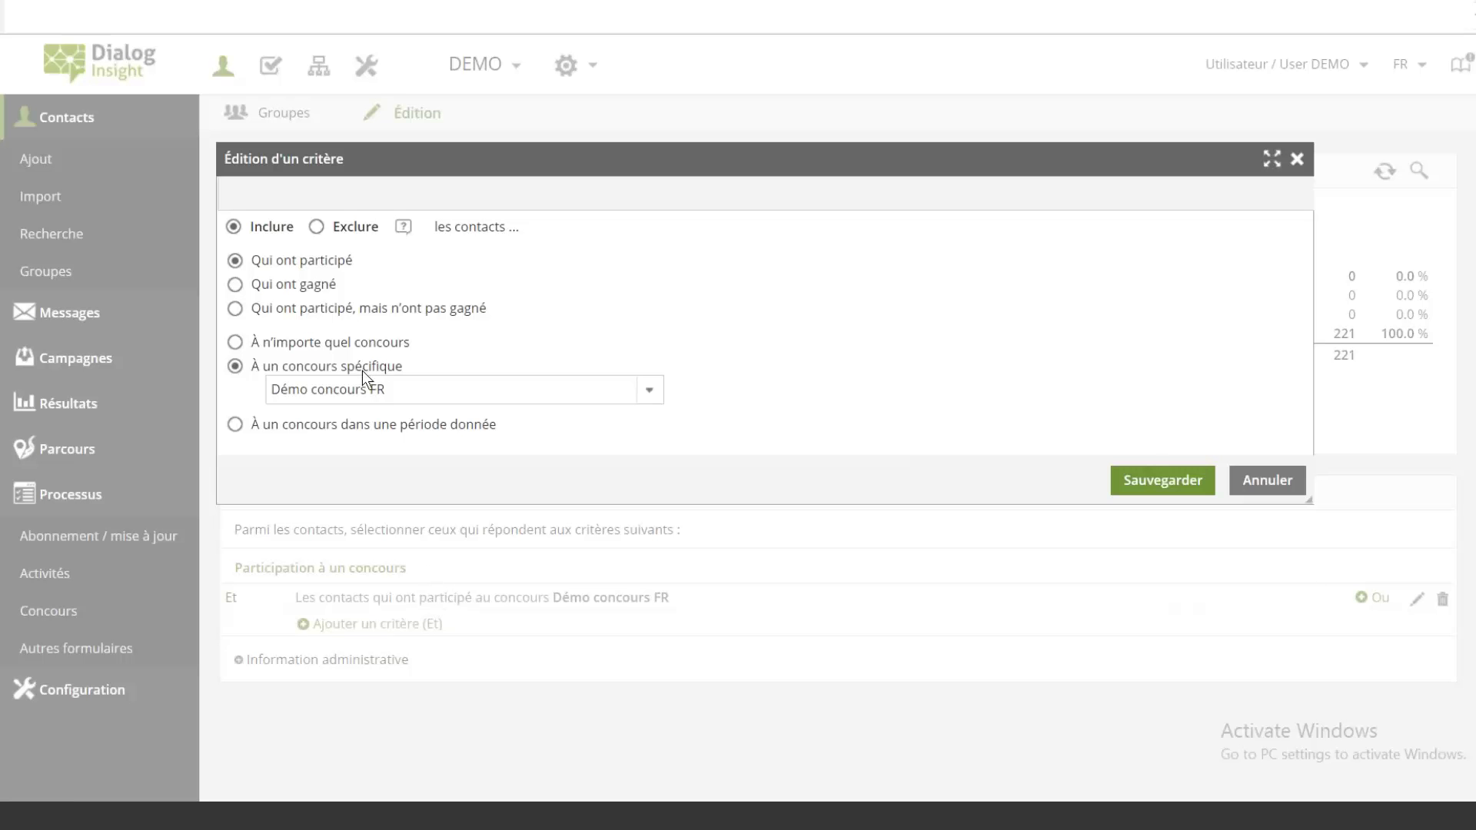
pyautogui.click(363, 425)
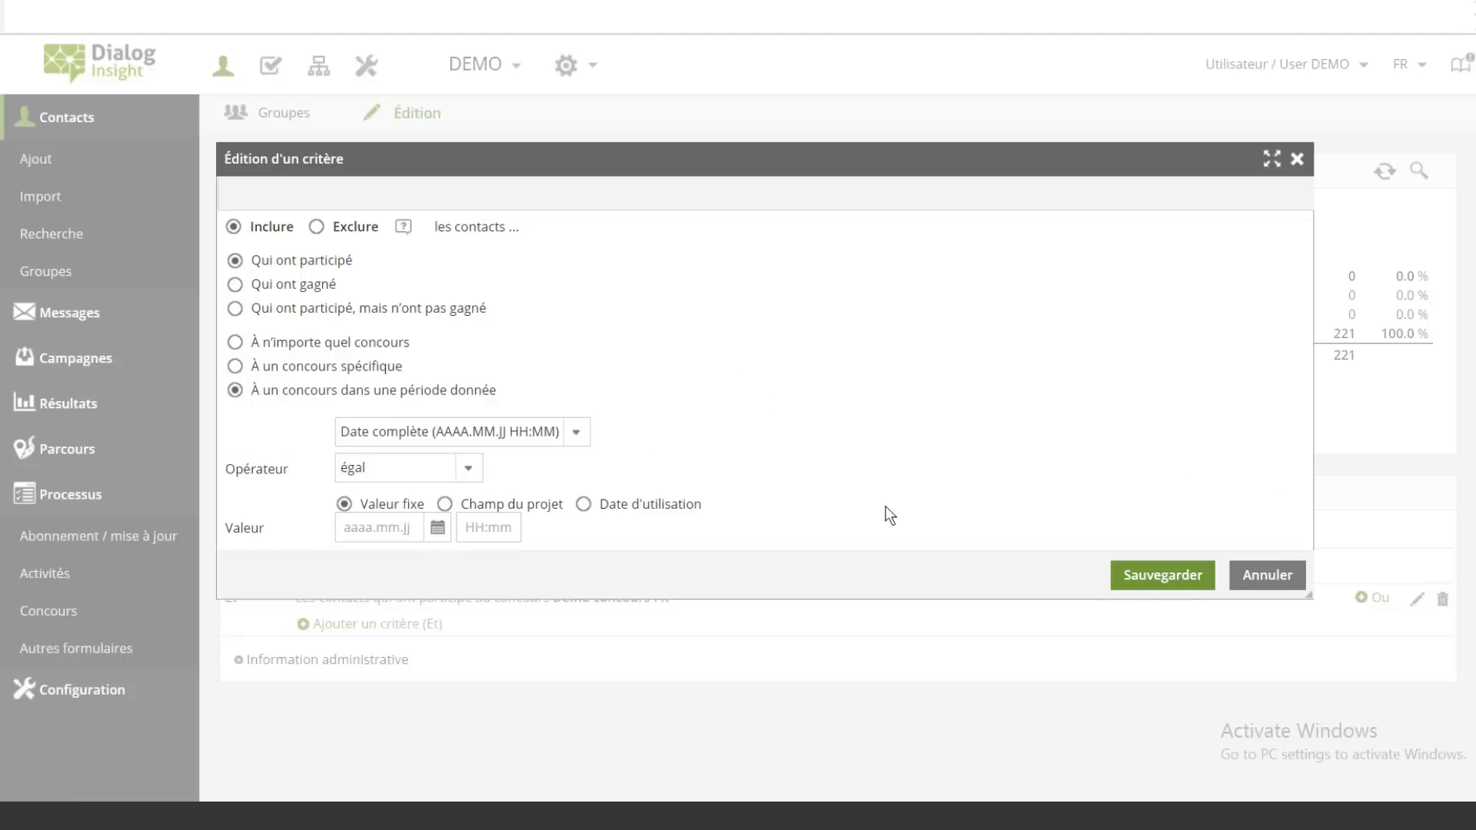
pyautogui.click(315, 367)
pyautogui.click(1267, 521)
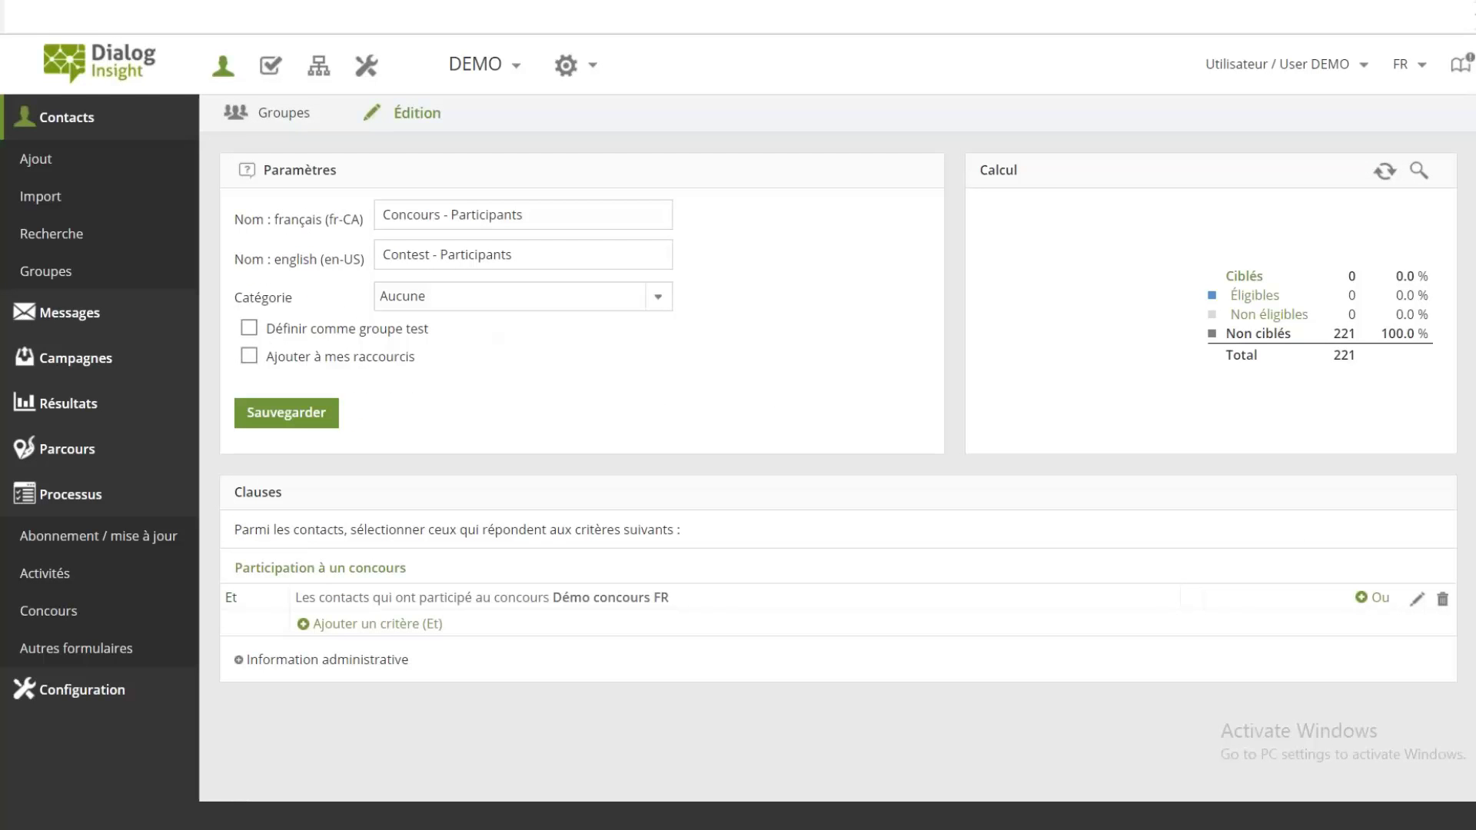
pyautogui.click(273, 112)
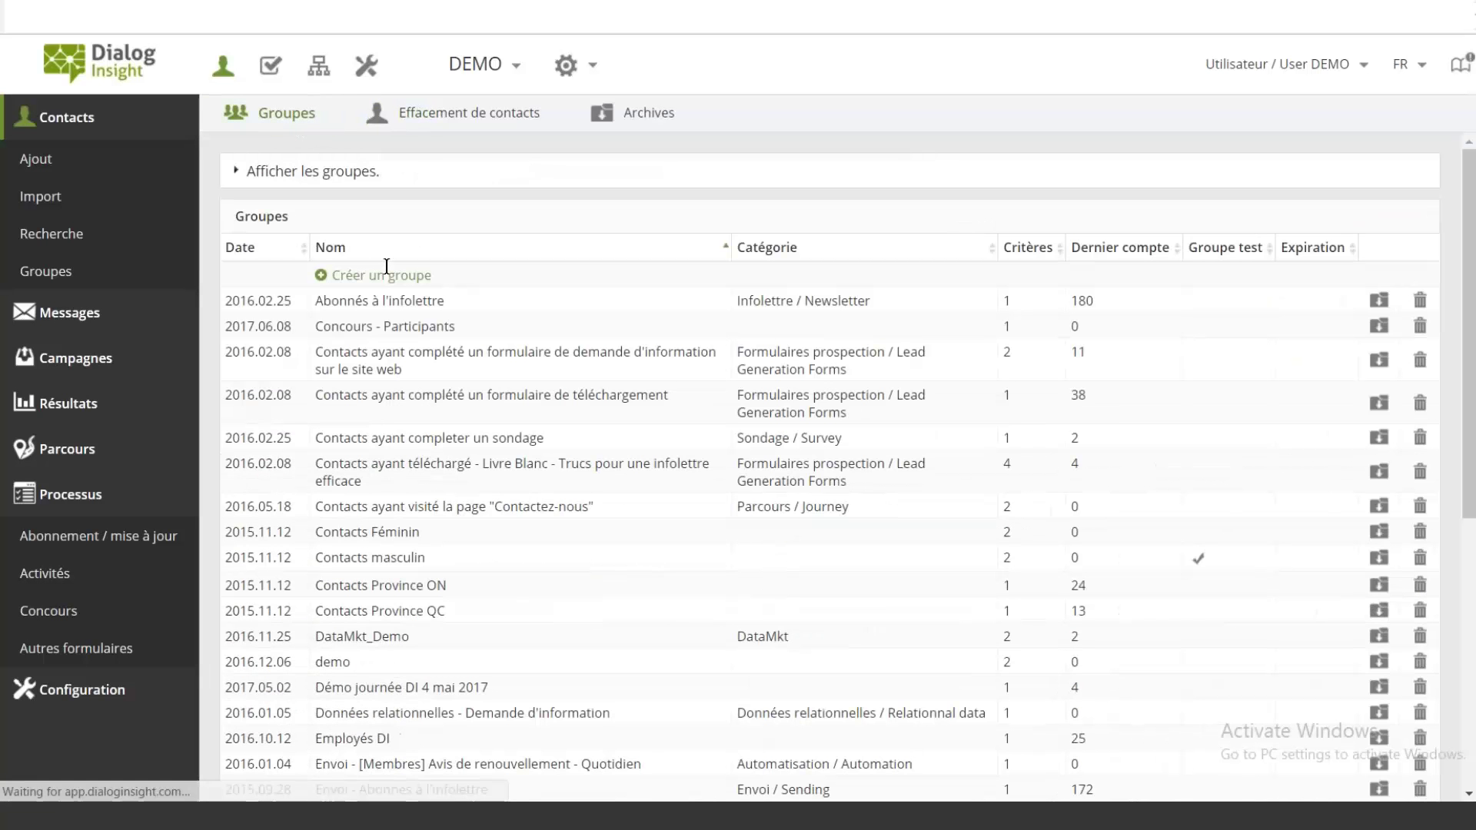
# Open the group "Concours - Participants" and delete its "Démo concours FR" participation criterion.
pyautogui.doubleClick(402, 326)
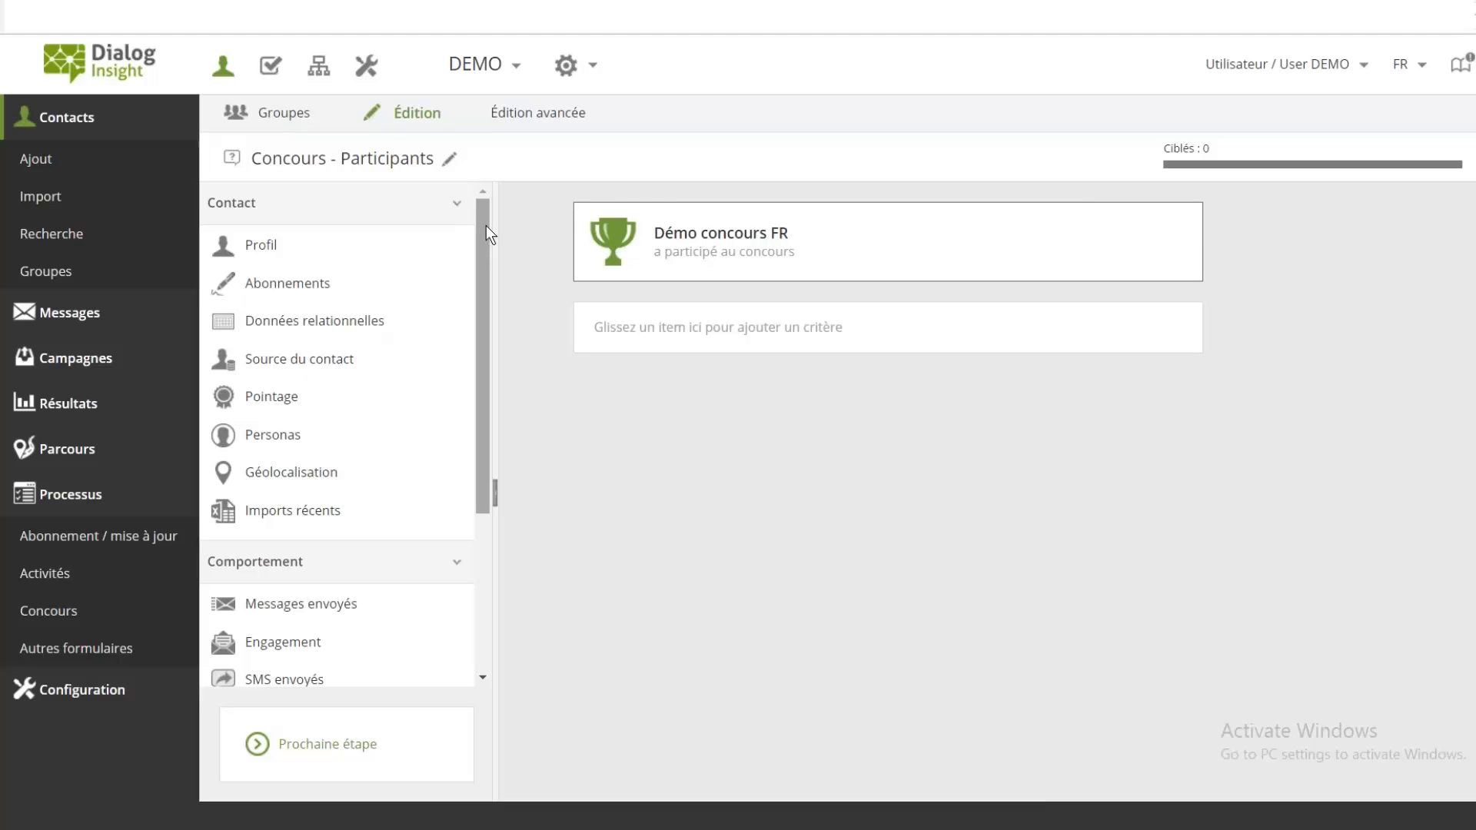
pyautogui.moveTo(1186, 222)
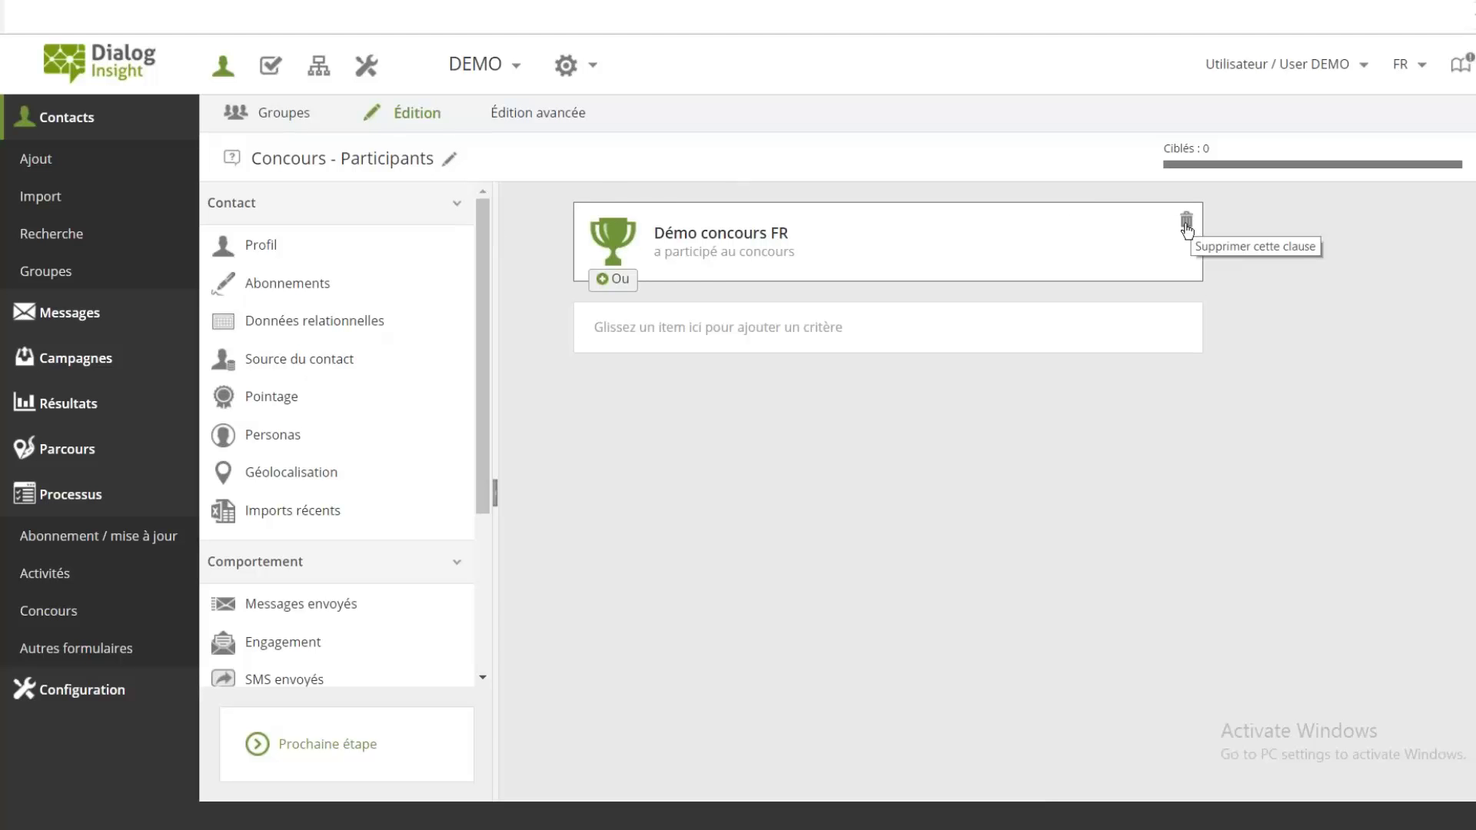
pyautogui.click(1184, 223)
pyautogui.click(804, 362)
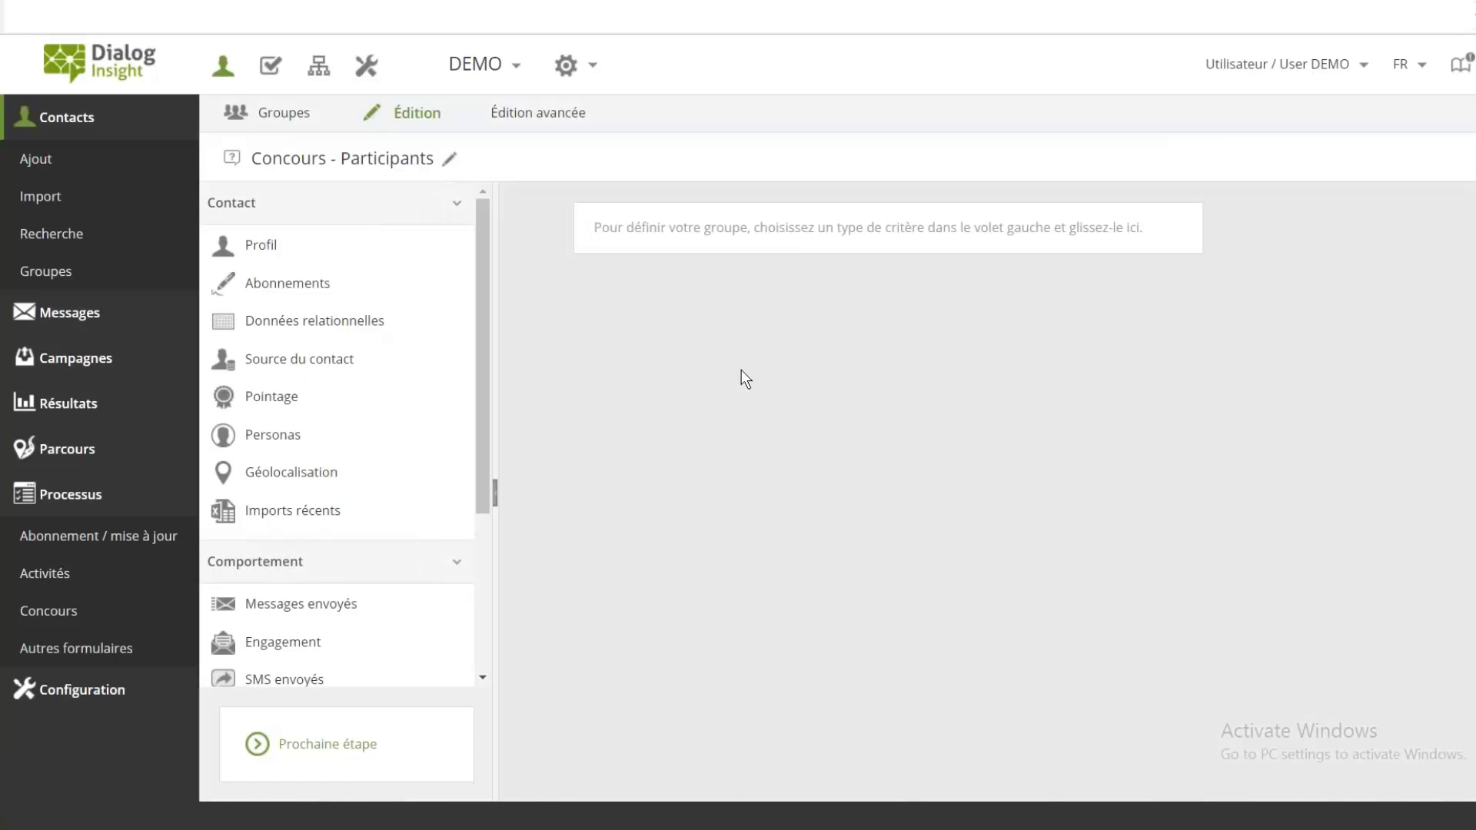
# Try a Messages envoyés criterion for the 2017.05.03 message "Pourquoi", including contacts who opened the message.
pyautogui.moveTo(487, 389); pyautogui.dragTo(469, 584)
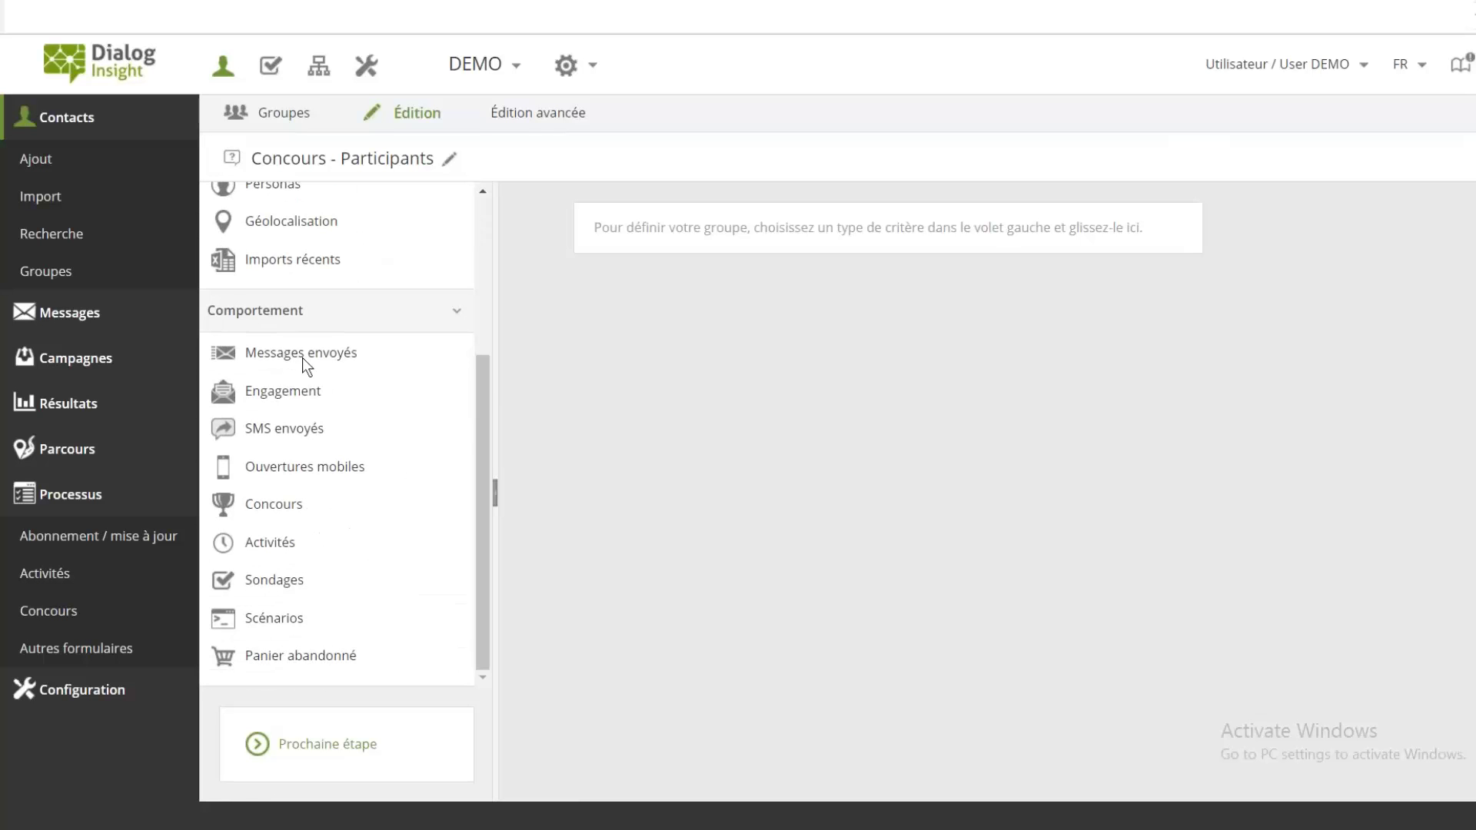
pyautogui.moveTo(372, 353); pyautogui.dragTo(784, 237)
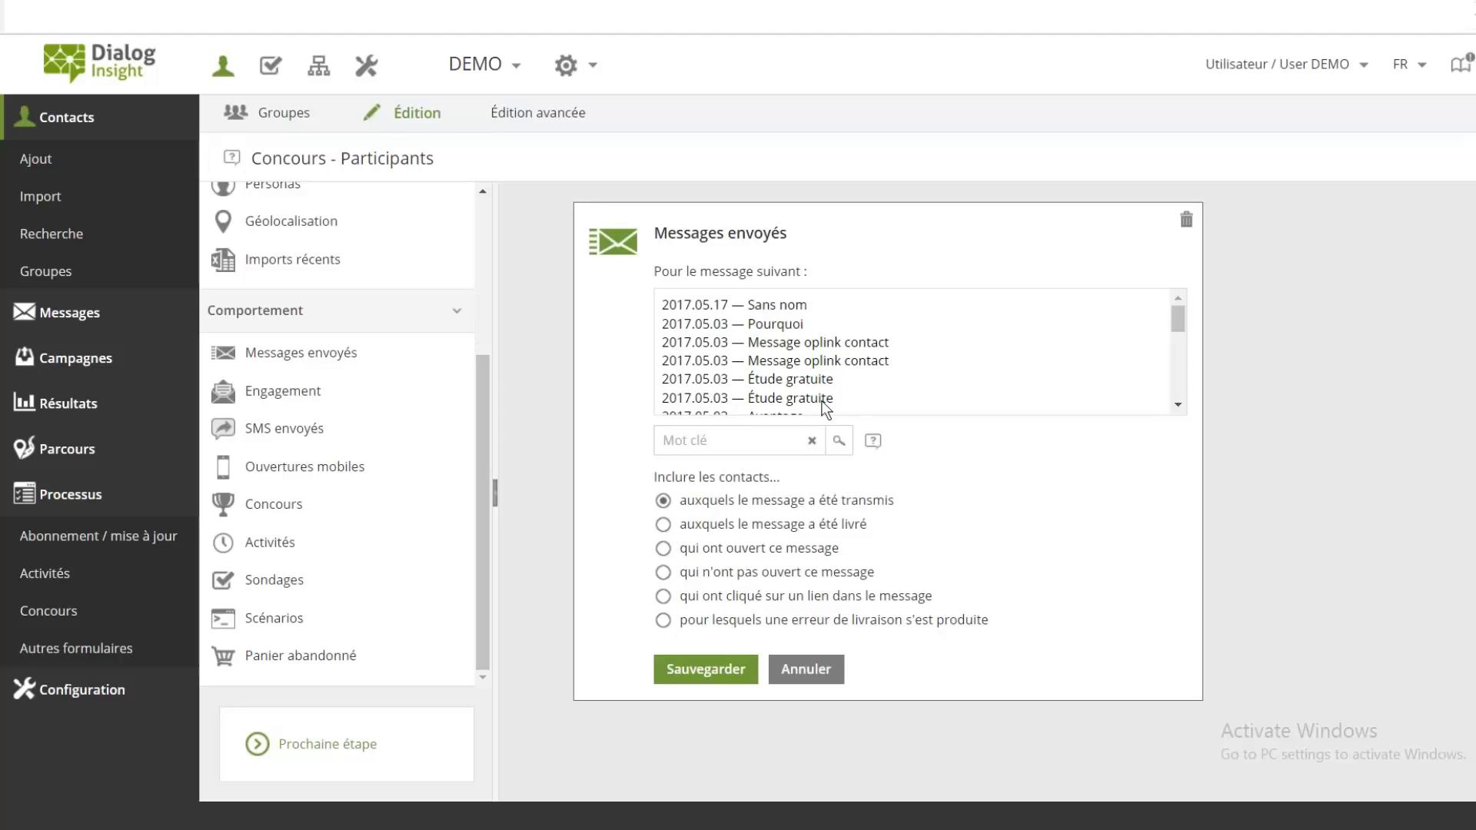
pyautogui.click(766, 325)
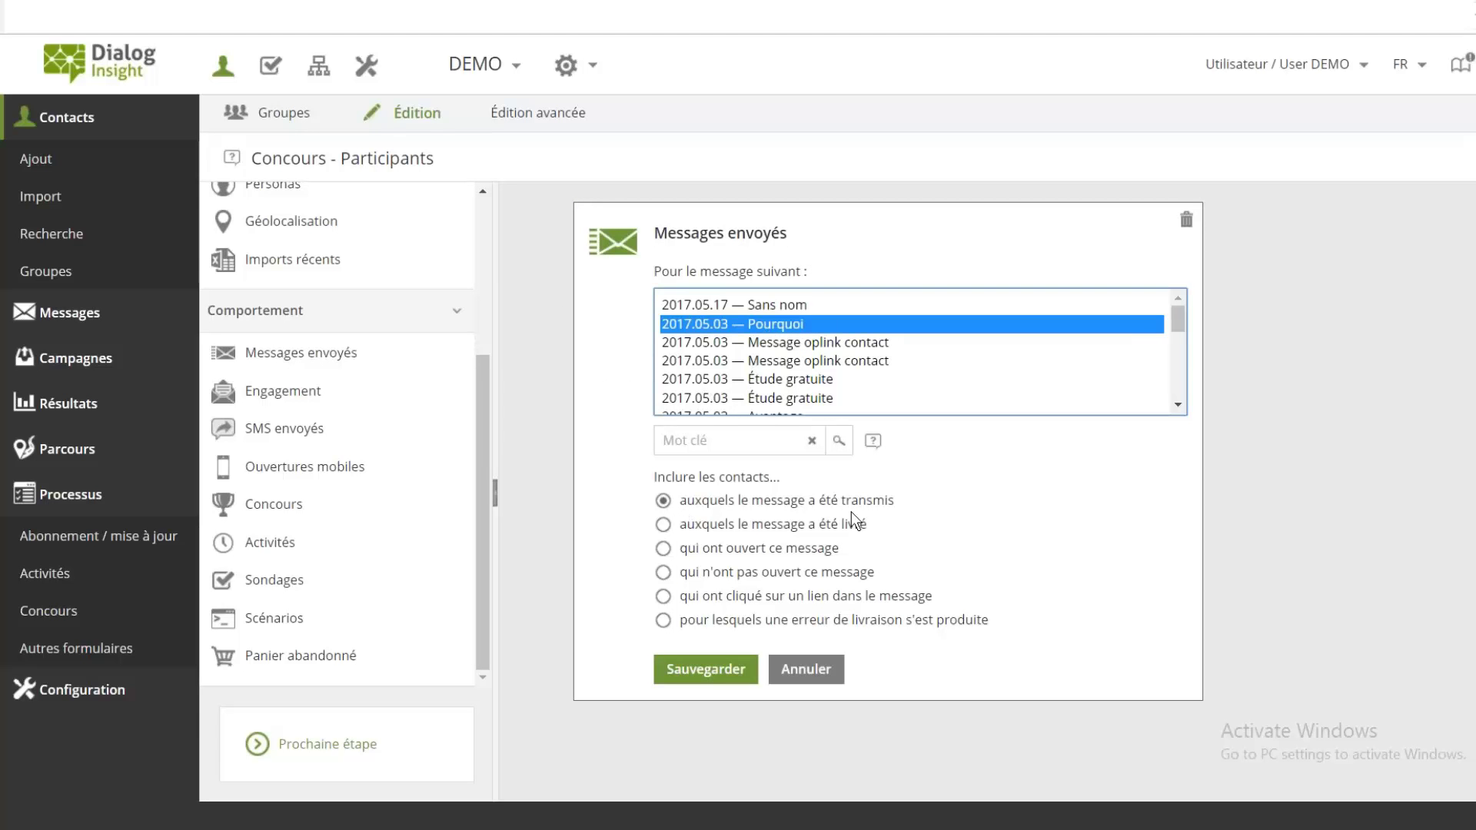
pyautogui.click(704, 550)
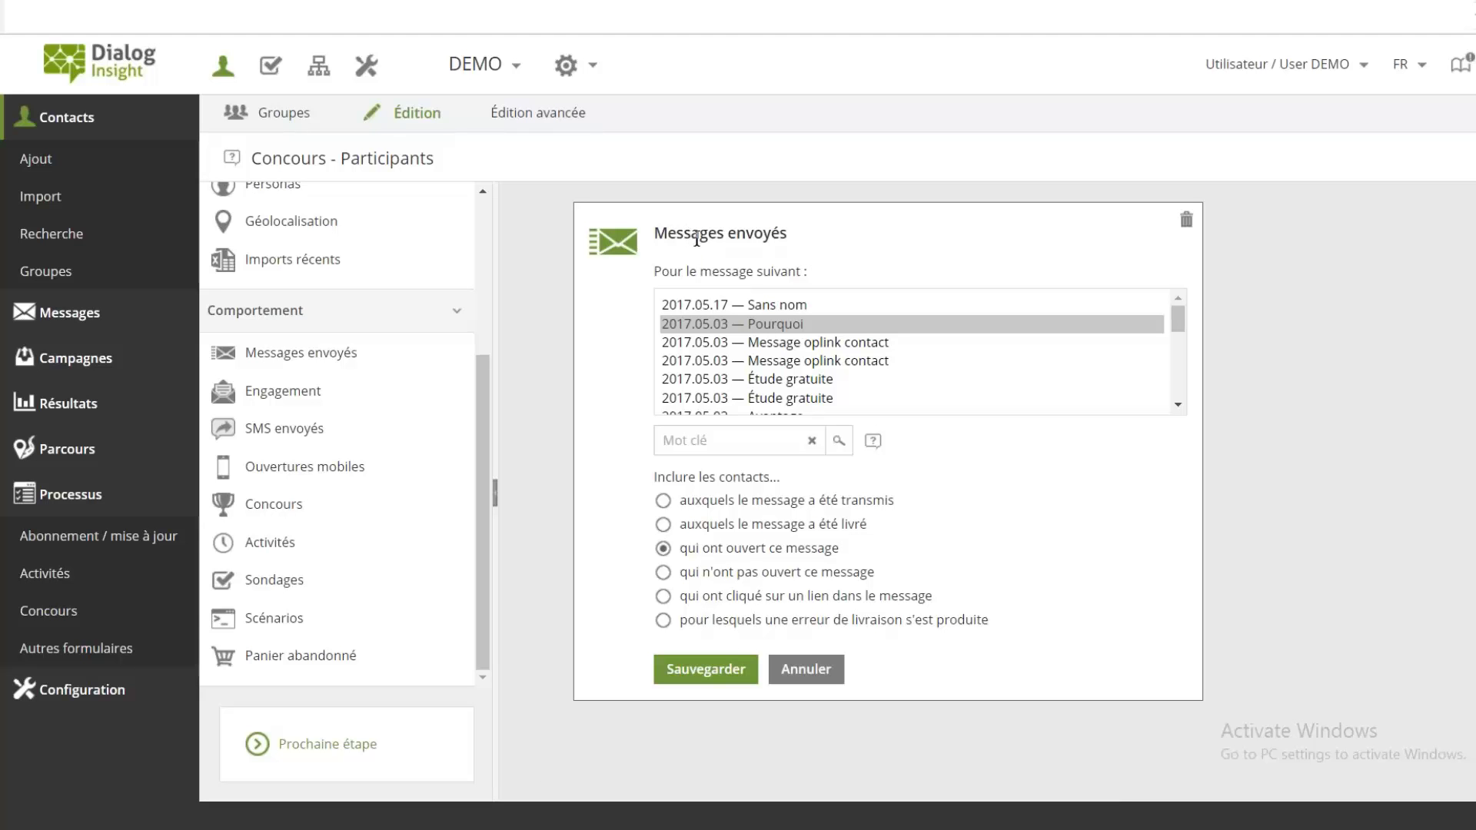
# In advanced editing, start a Messages criterion with delivery result Livré and the specific send "Welcome message no1 - FR".
pyautogui.click(562, 119)
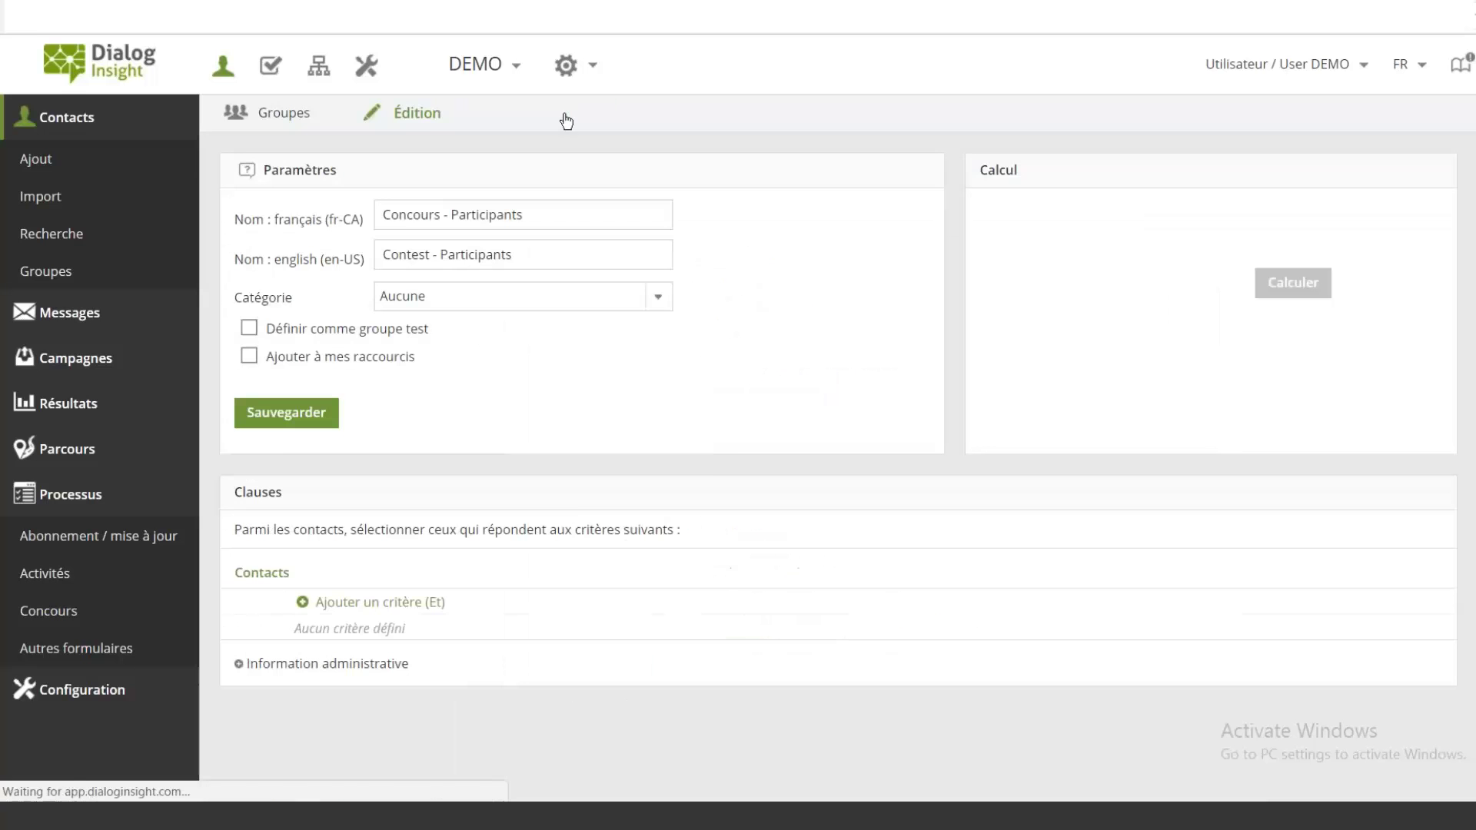
pyautogui.click(399, 603)
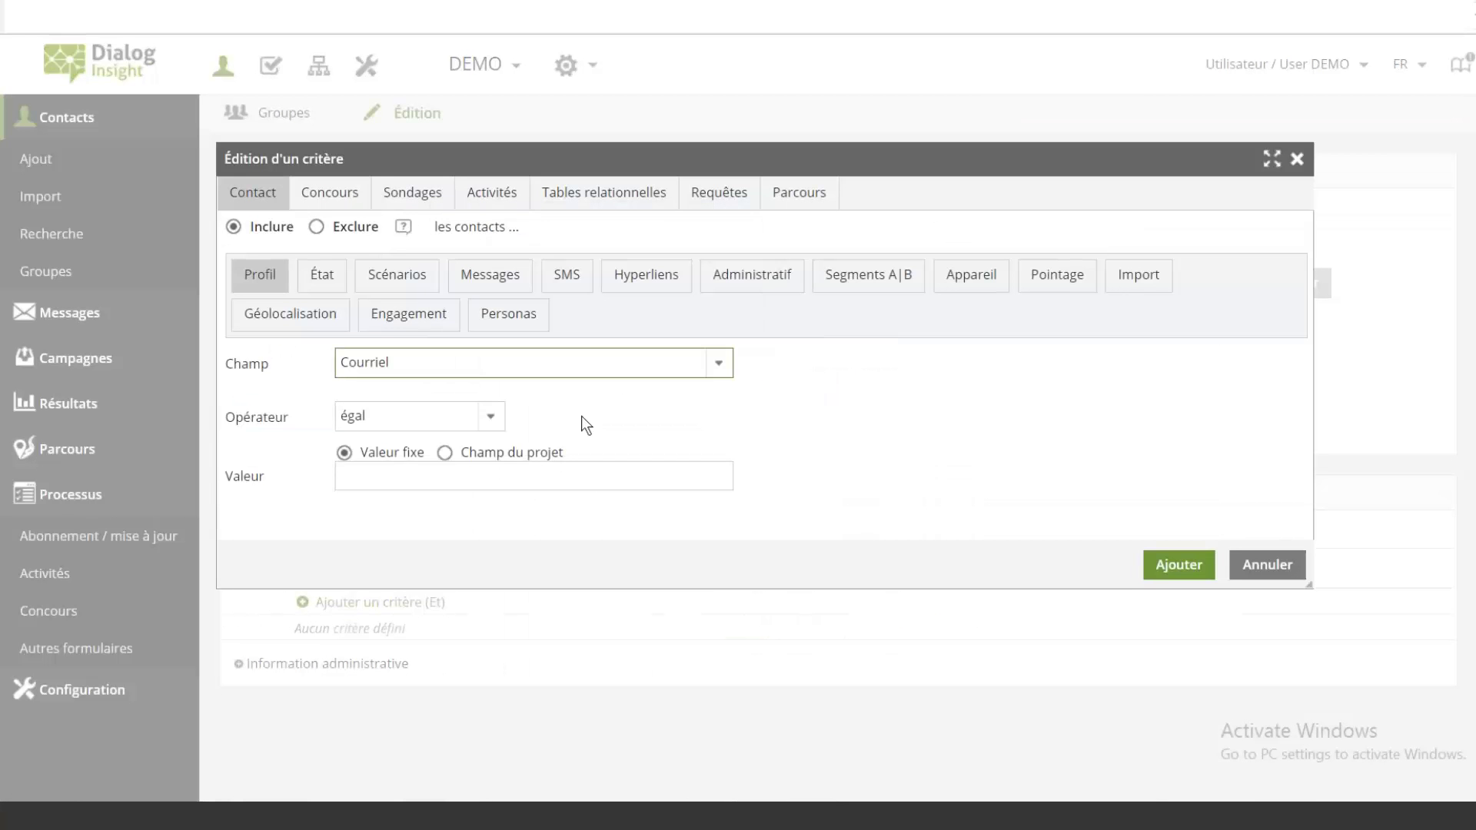
pyautogui.click(492, 277)
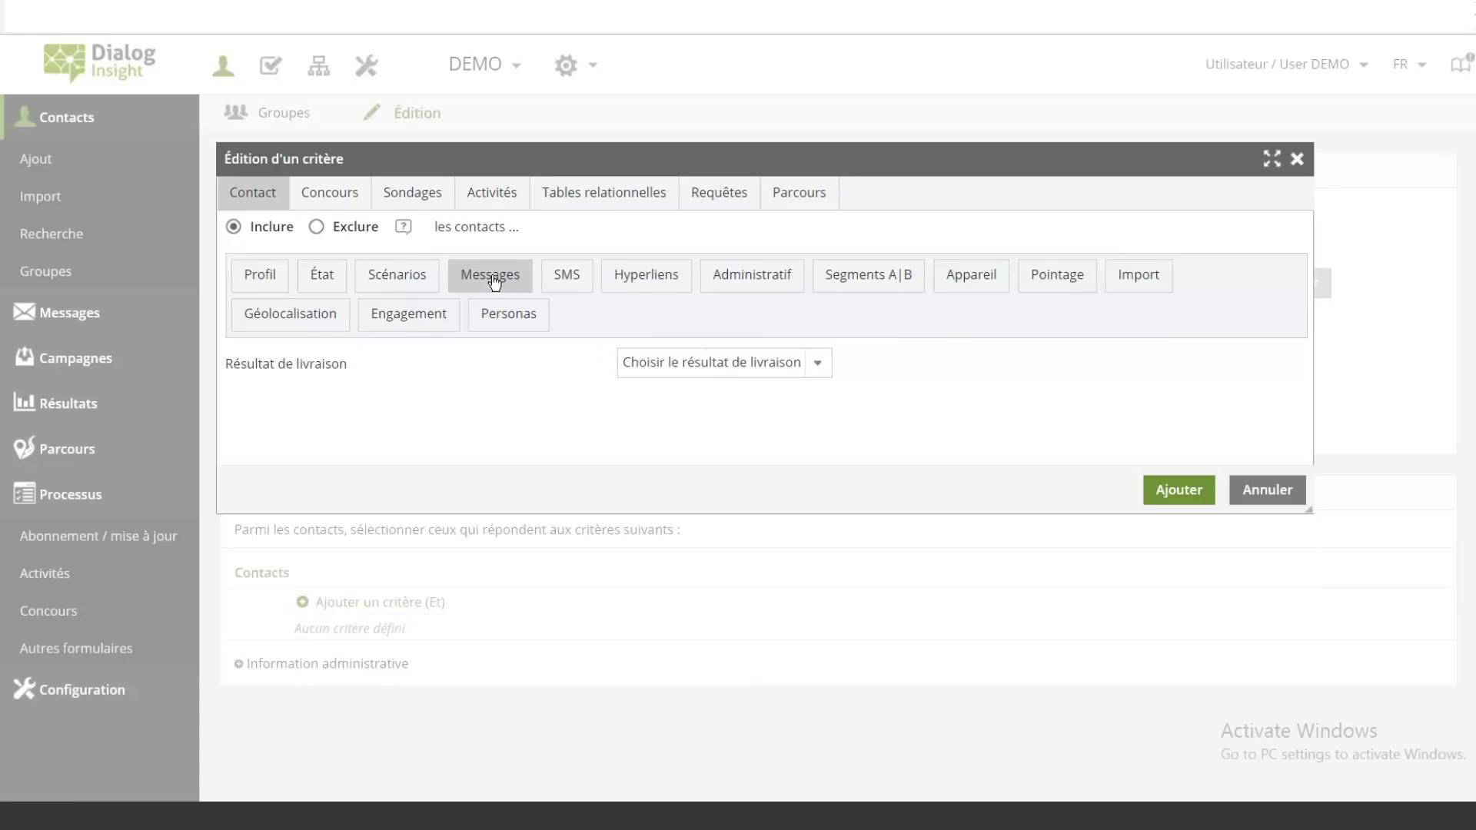
pyautogui.click(792, 366)
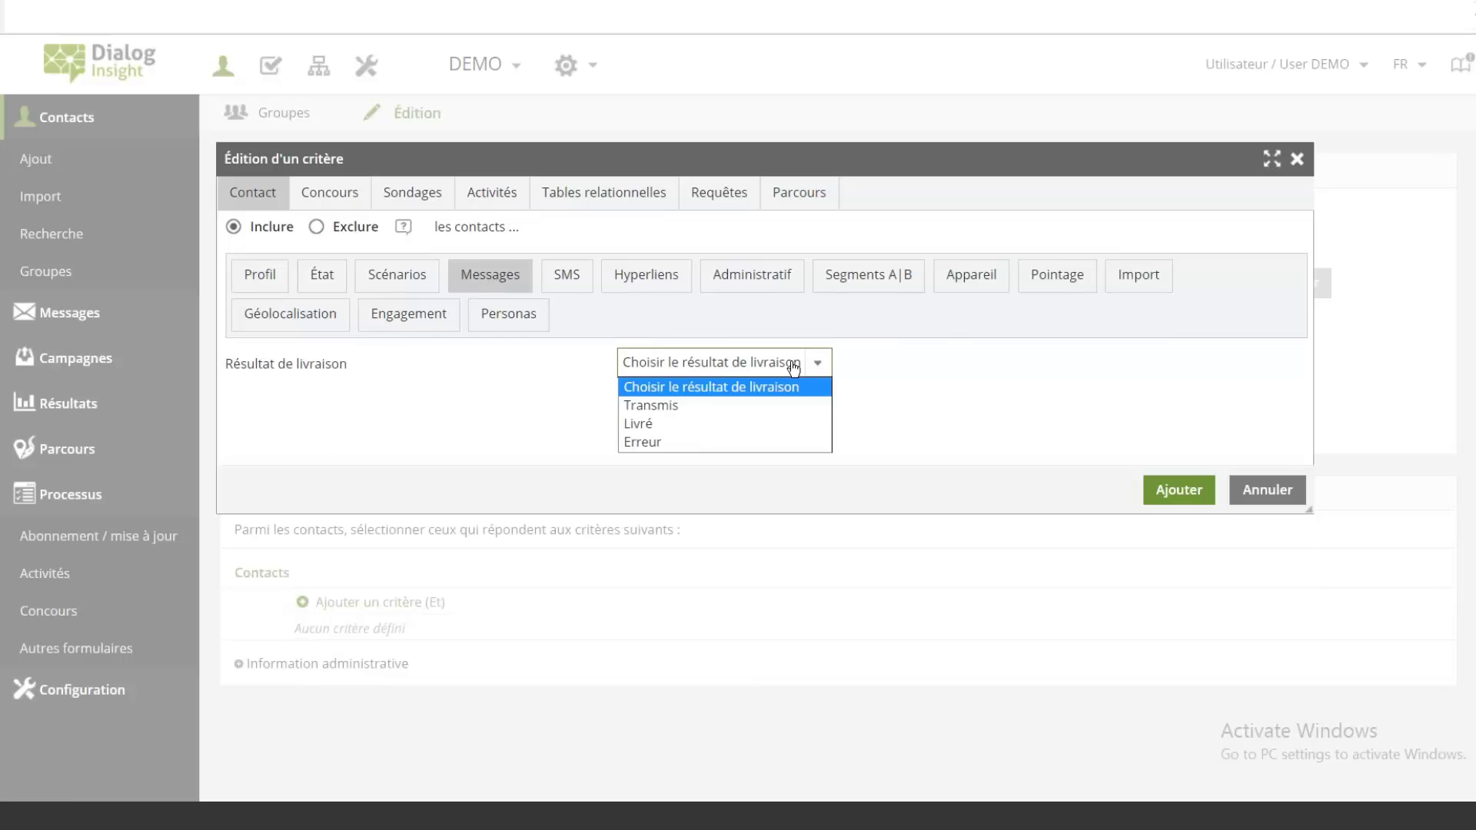
pyautogui.click(643, 427)
pyautogui.click(709, 442)
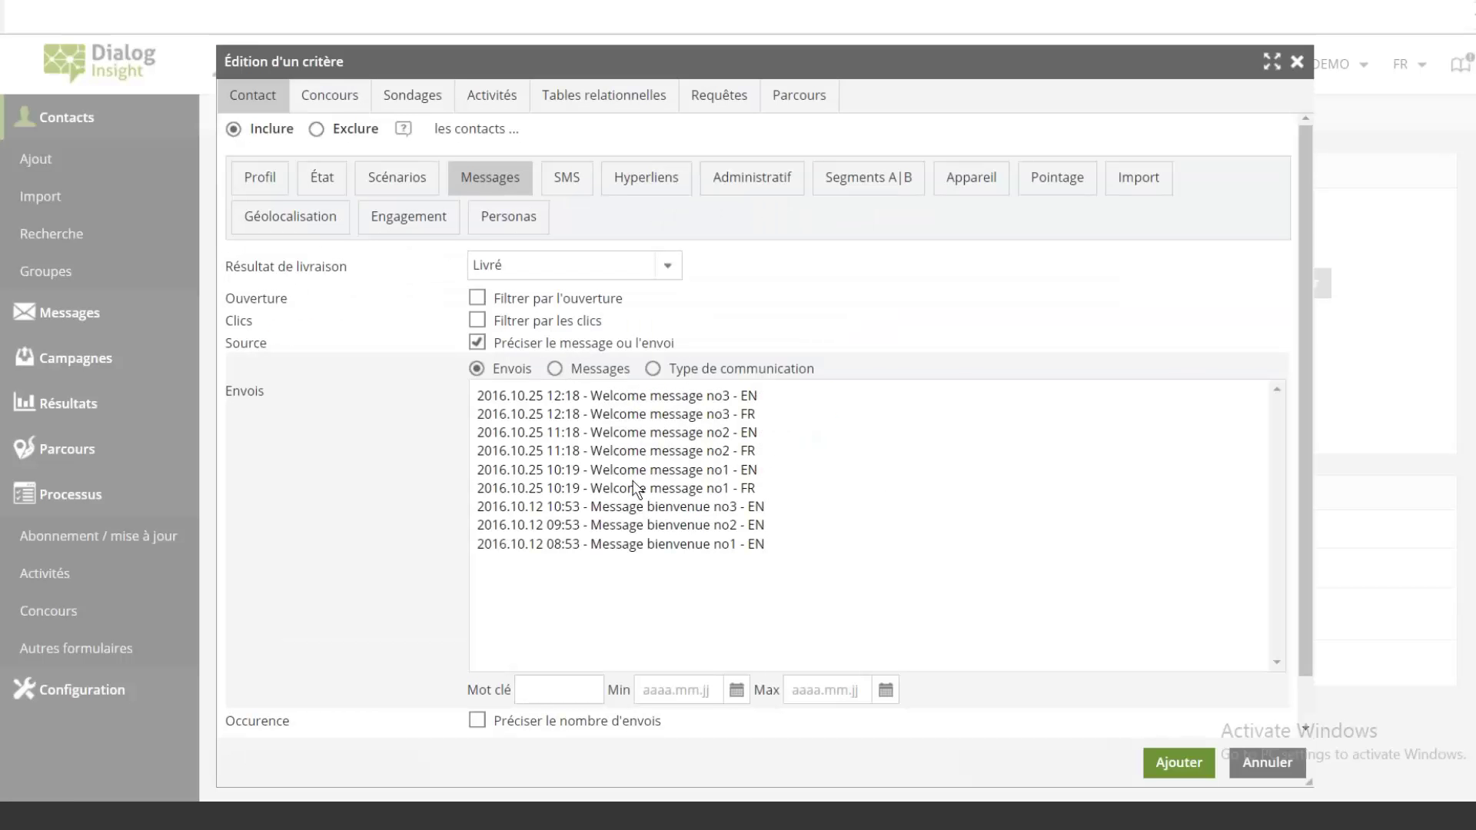
pyautogui.click(685, 489)
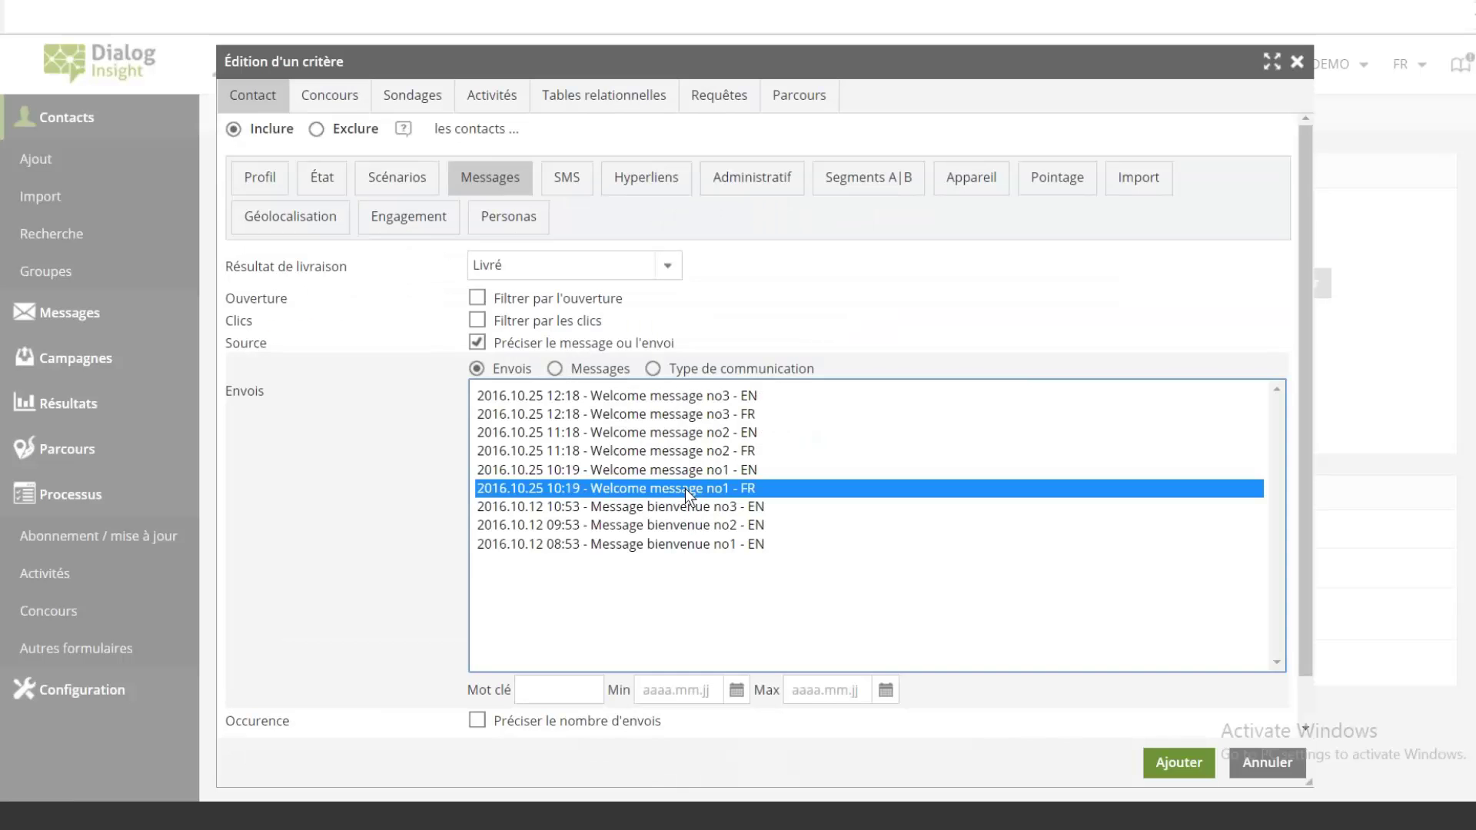
# Enable the period option and filter the message criterion to contacts who opened at least 1 time and clicked at least 1 time.
pyautogui.scroll(-1, 376, 458)
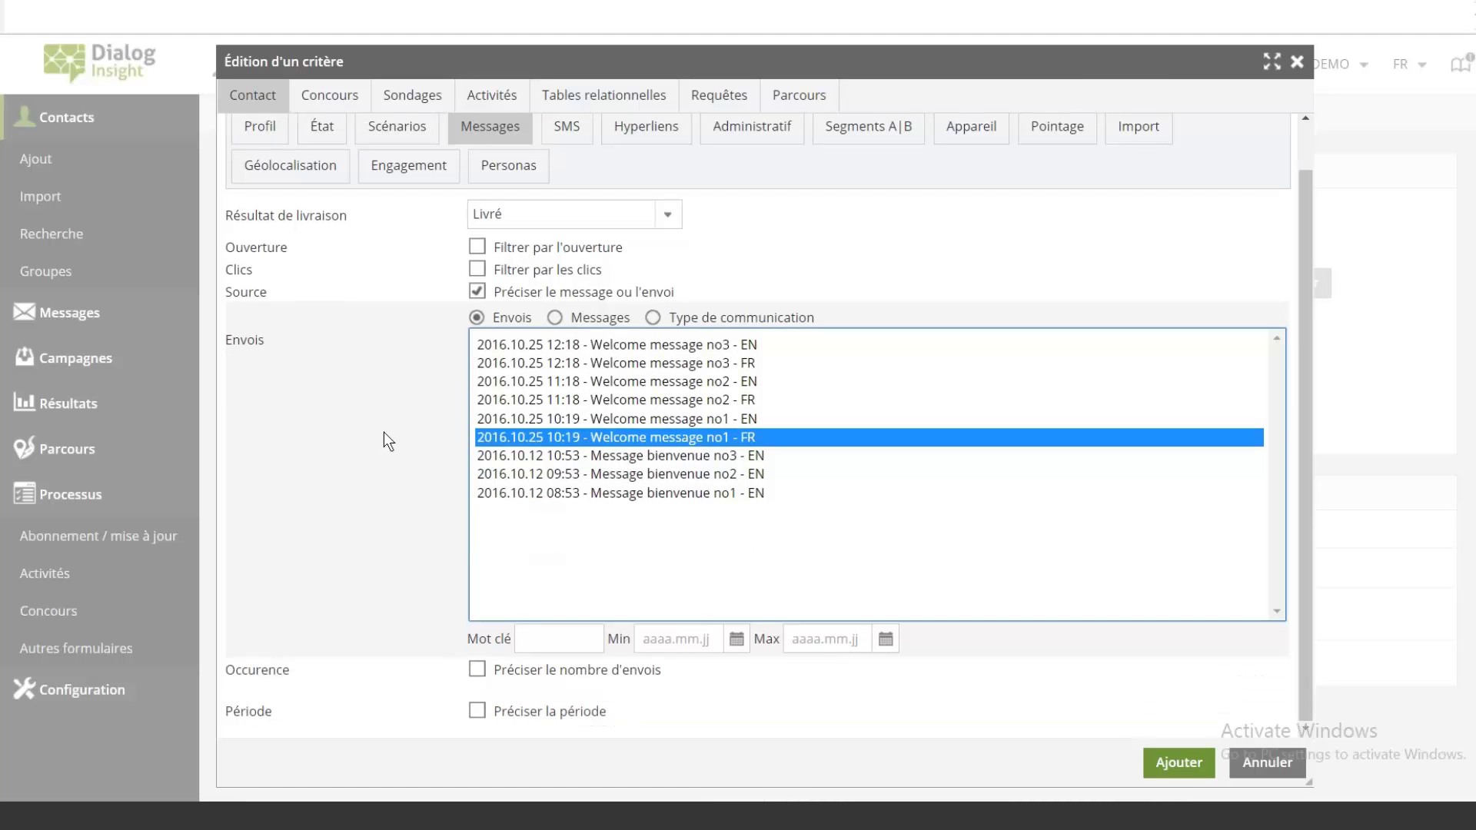
pyautogui.click(476, 710)
pyautogui.scroll(-4, 462, 668)
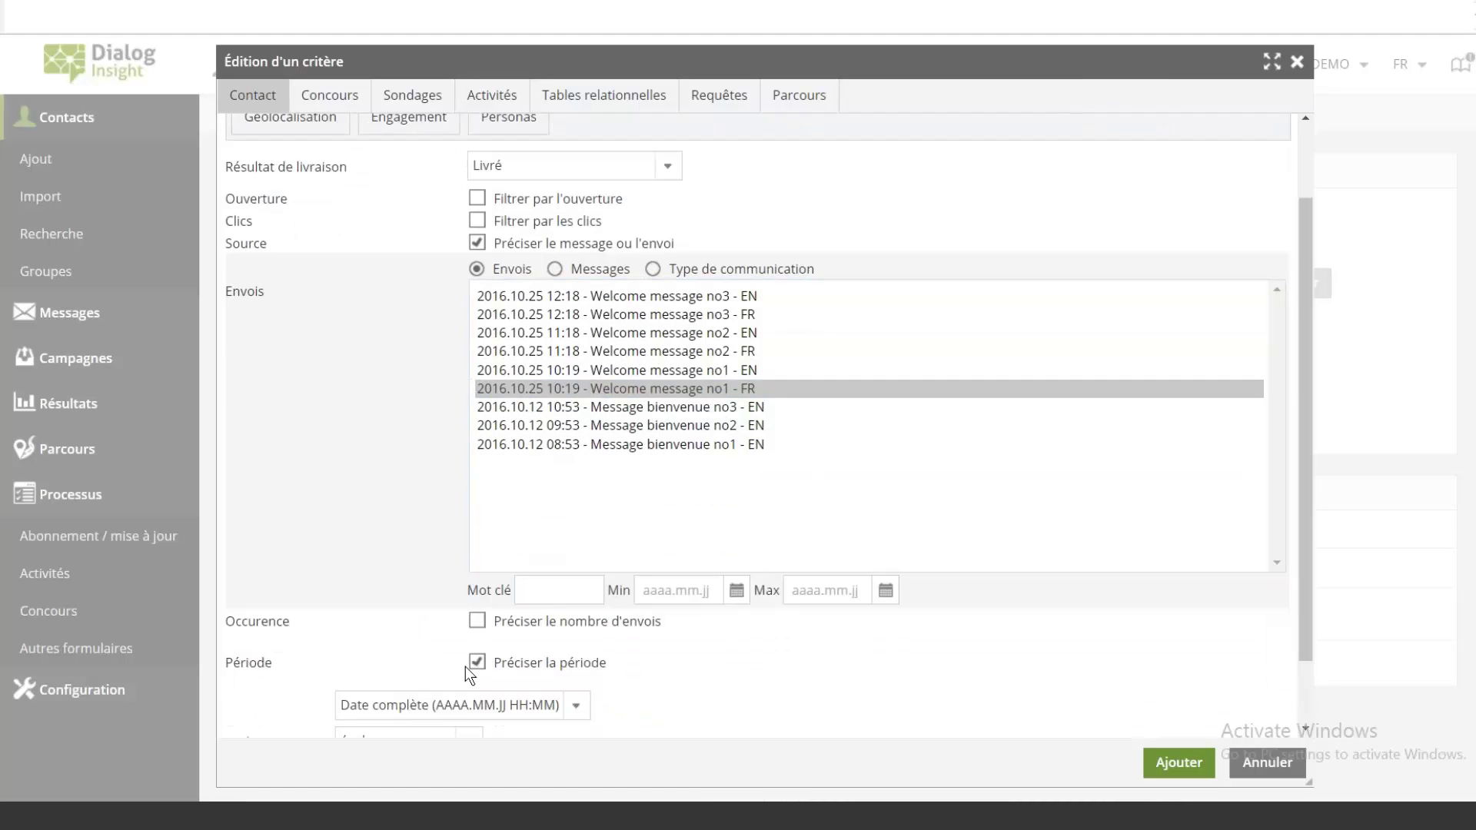
pyautogui.scroll(4, 433, 441)
pyautogui.click(477, 300)
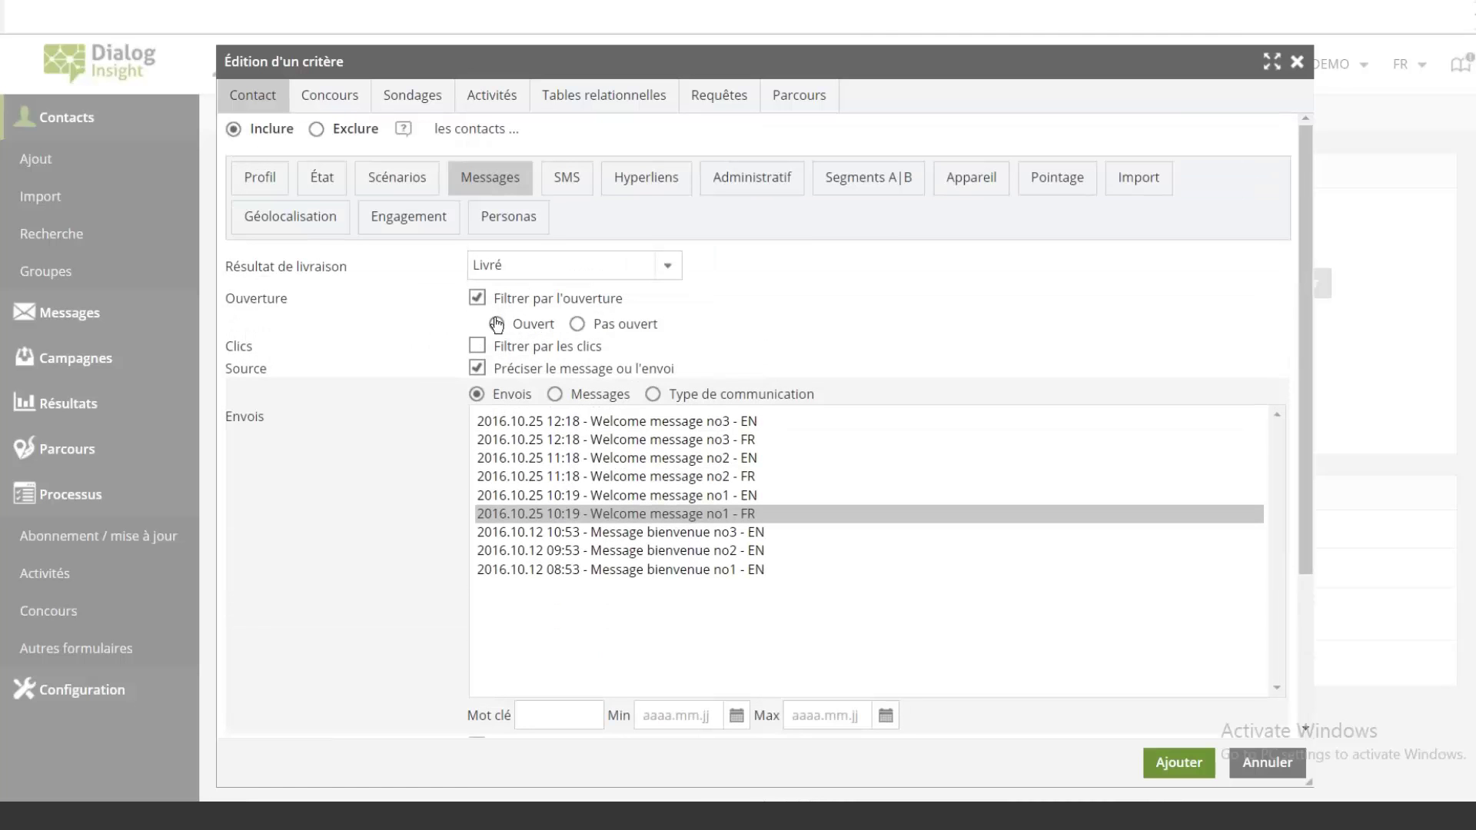
pyautogui.click(496, 326)
pyautogui.click(477, 382)
pyautogui.click(525, 410)
pyautogui.scroll(-4, 449, 432)
pyautogui.scroll(4, 449, 432)
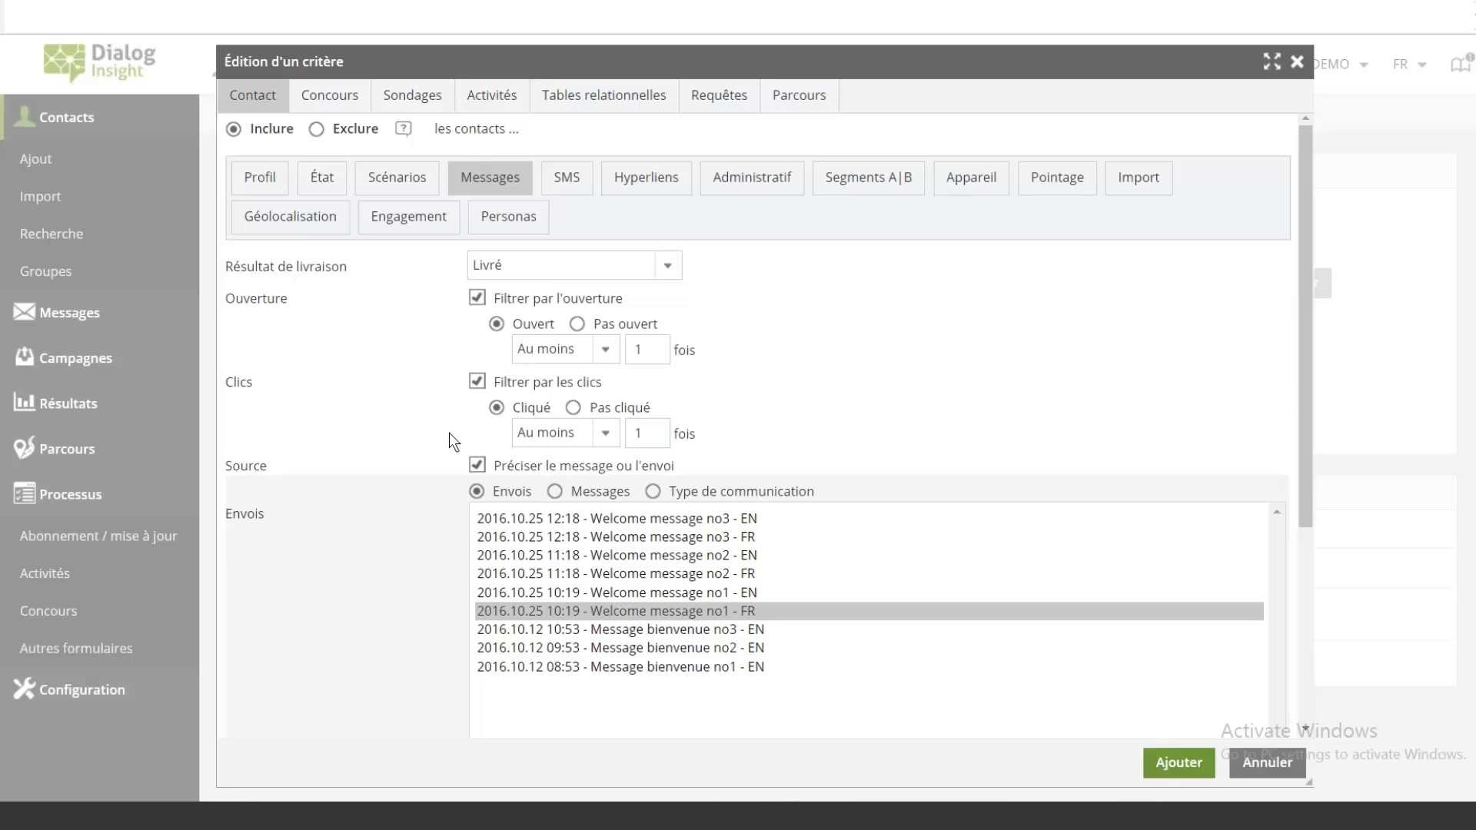
# Set up a Hyperliens criterion for the generic link "Dialog Insight" in the send "Welcome message no1 - FR".
pyautogui.click(671, 179)
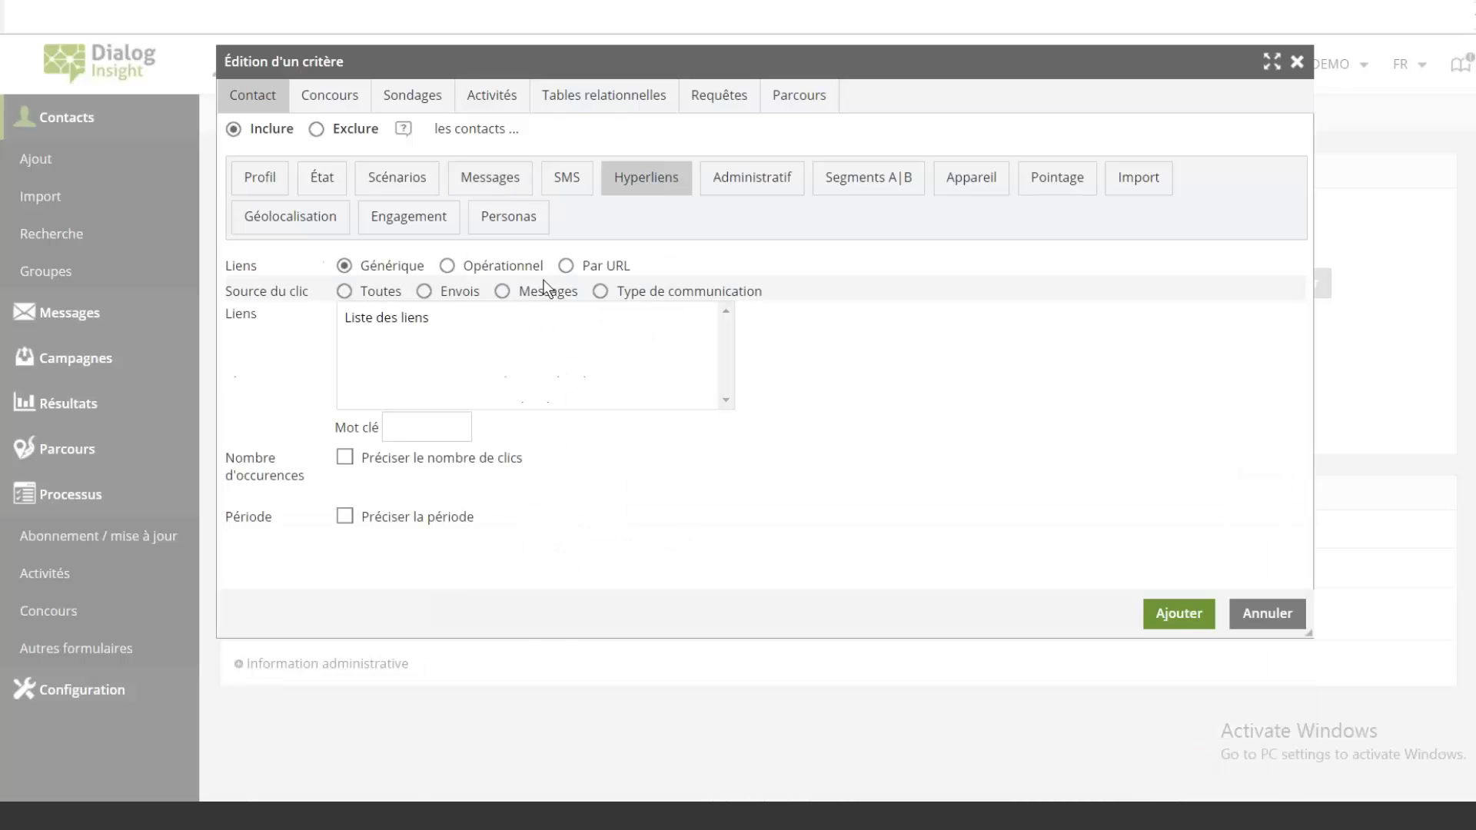
pyautogui.click(459, 293)
pyautogui.click(635, 409)
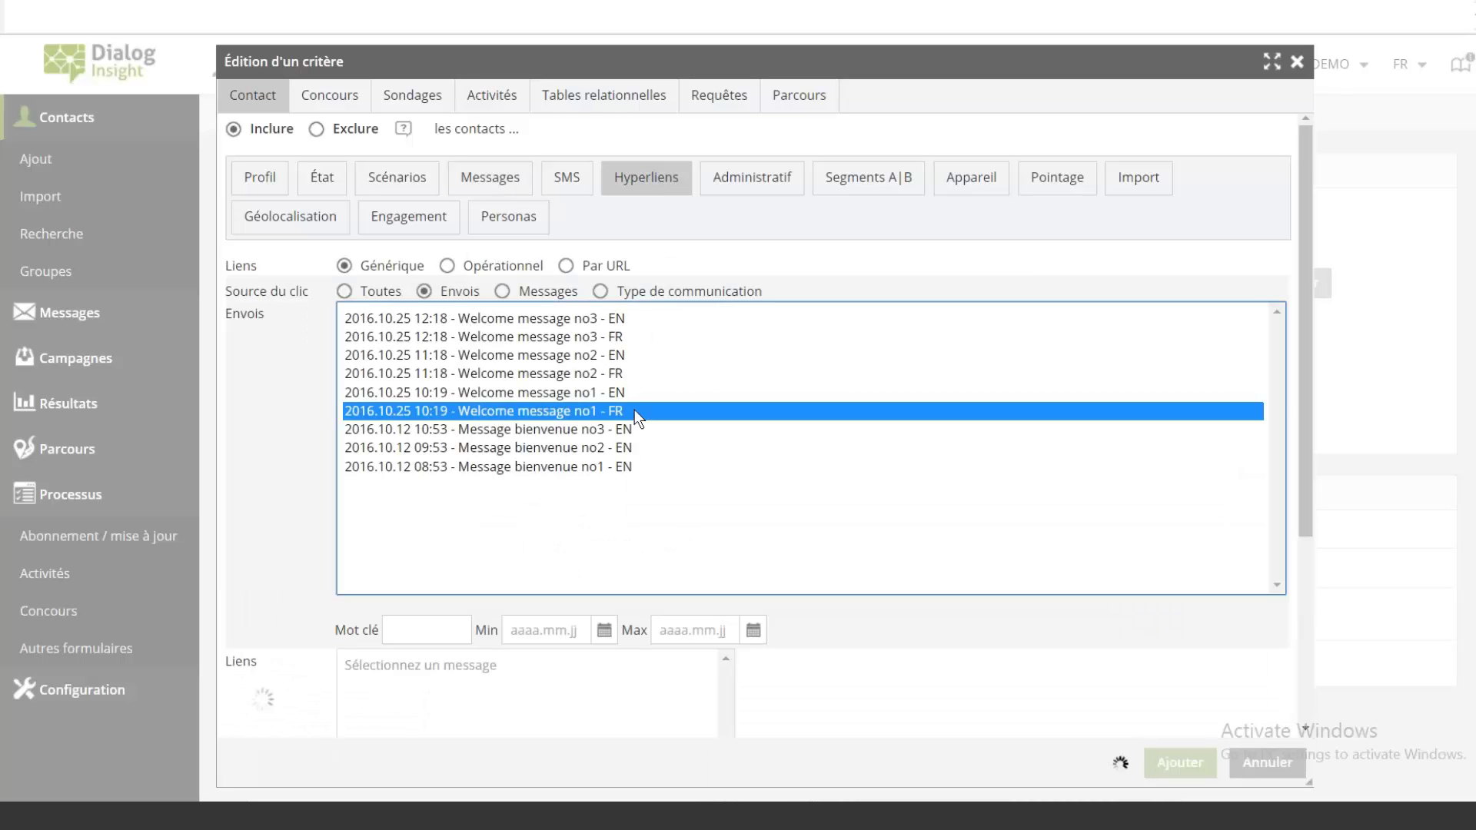
pyautogui.scroll(-2, 482, 629)
pyautogui.click(403, 588)
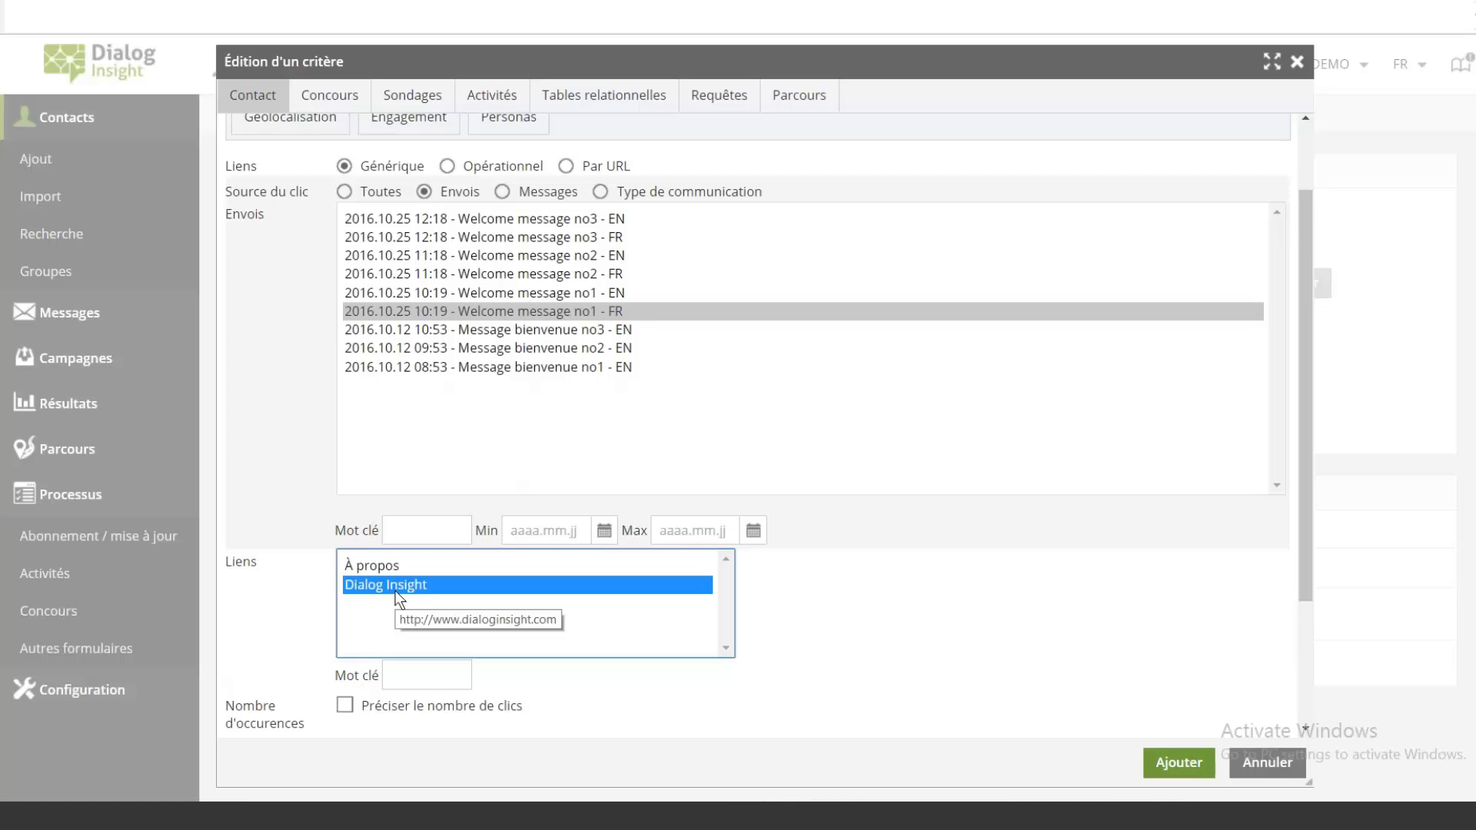
pyautogui.scroll(2, 395, 590)
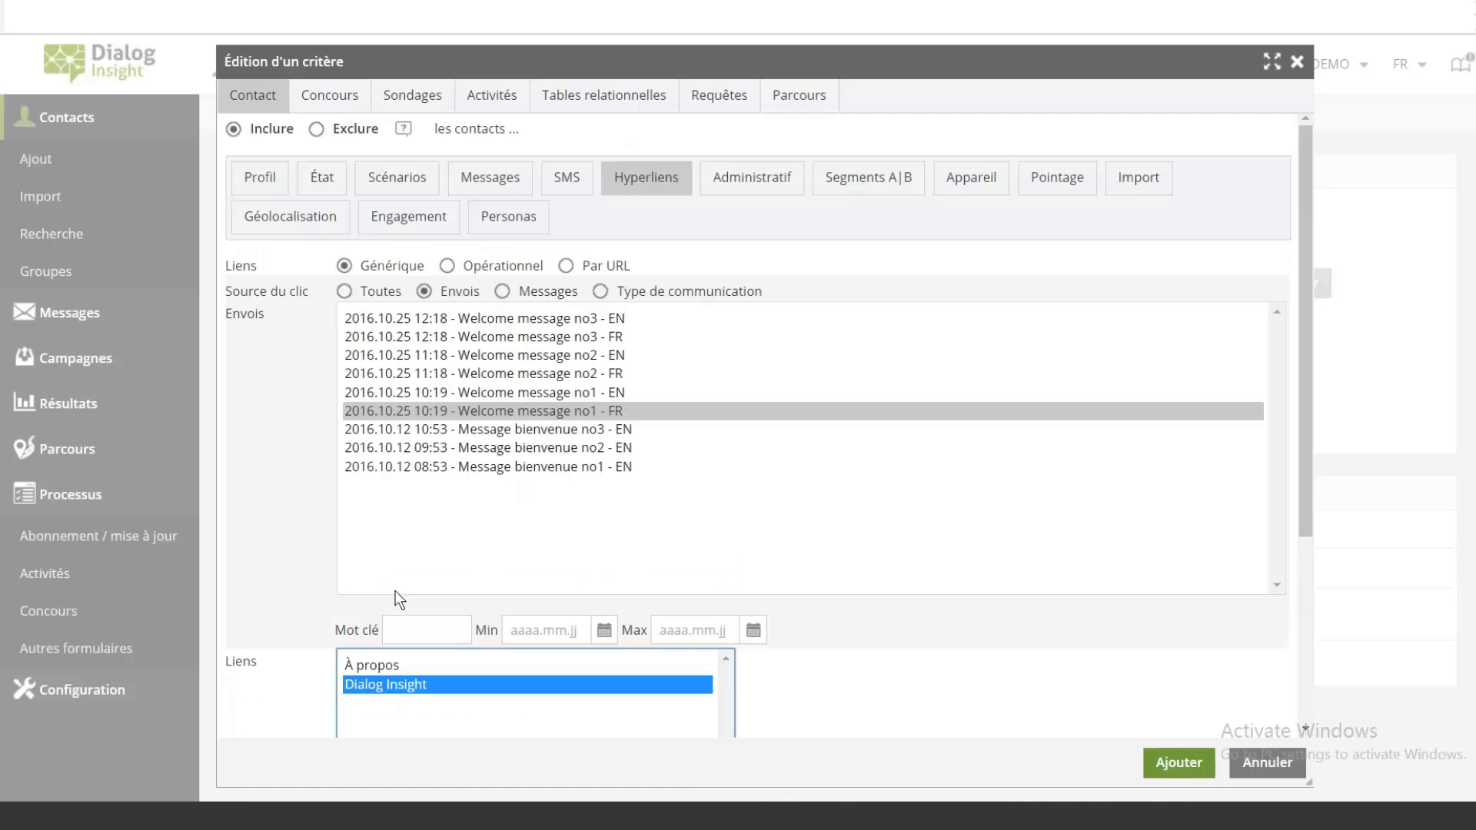
# Return to the Messages criterion, add "Welcome message no2 - FR" to the selected sends, and cancel the criterion.
pyautogui.click(515, 183)
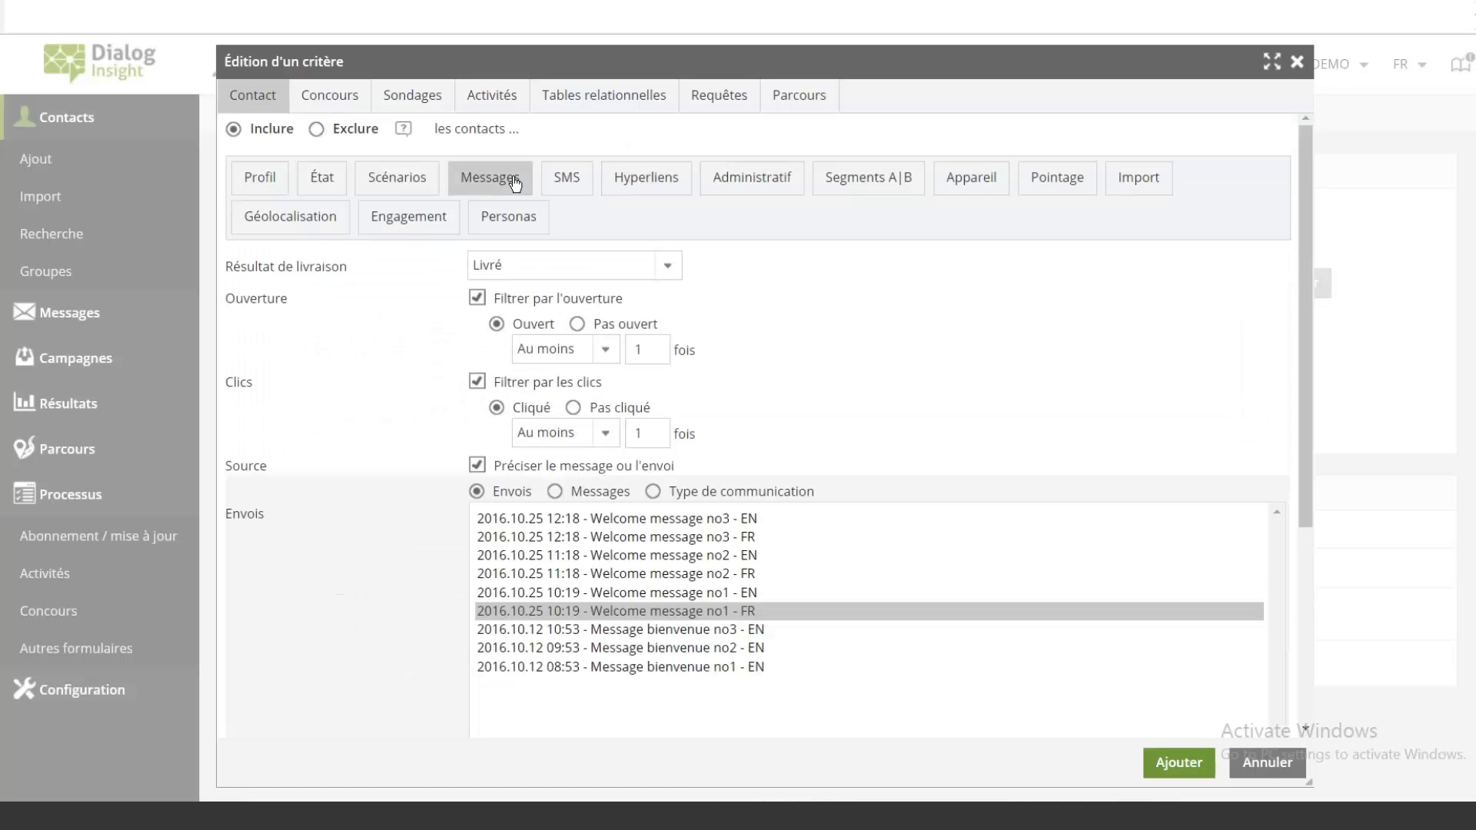
pyautogui.keyDown('ctrl'); pyautogui.click(719, 575); pyautogui.keyUp('ctrl')
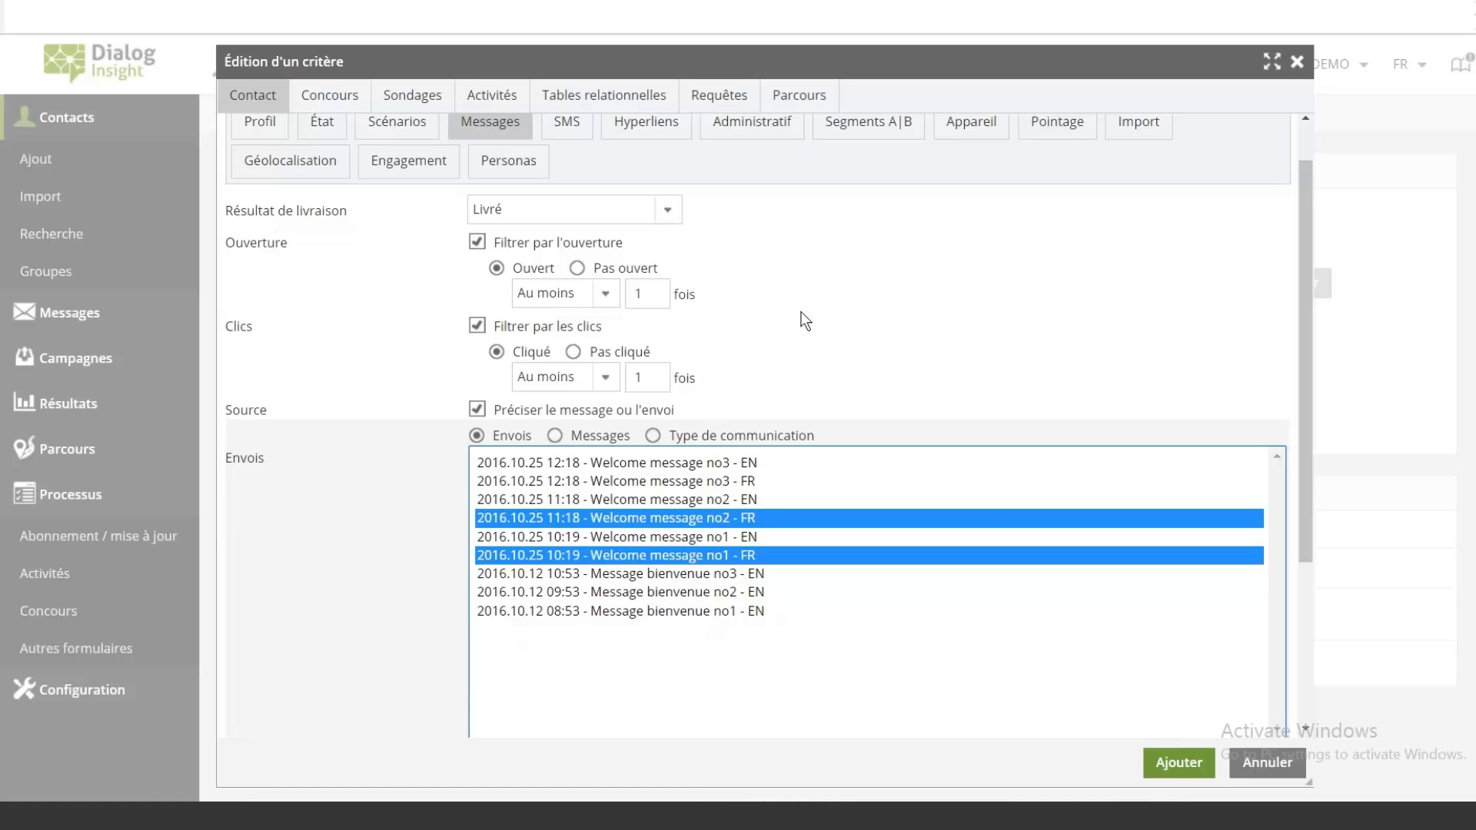
pyautogui.scroll(1, 805, 320)
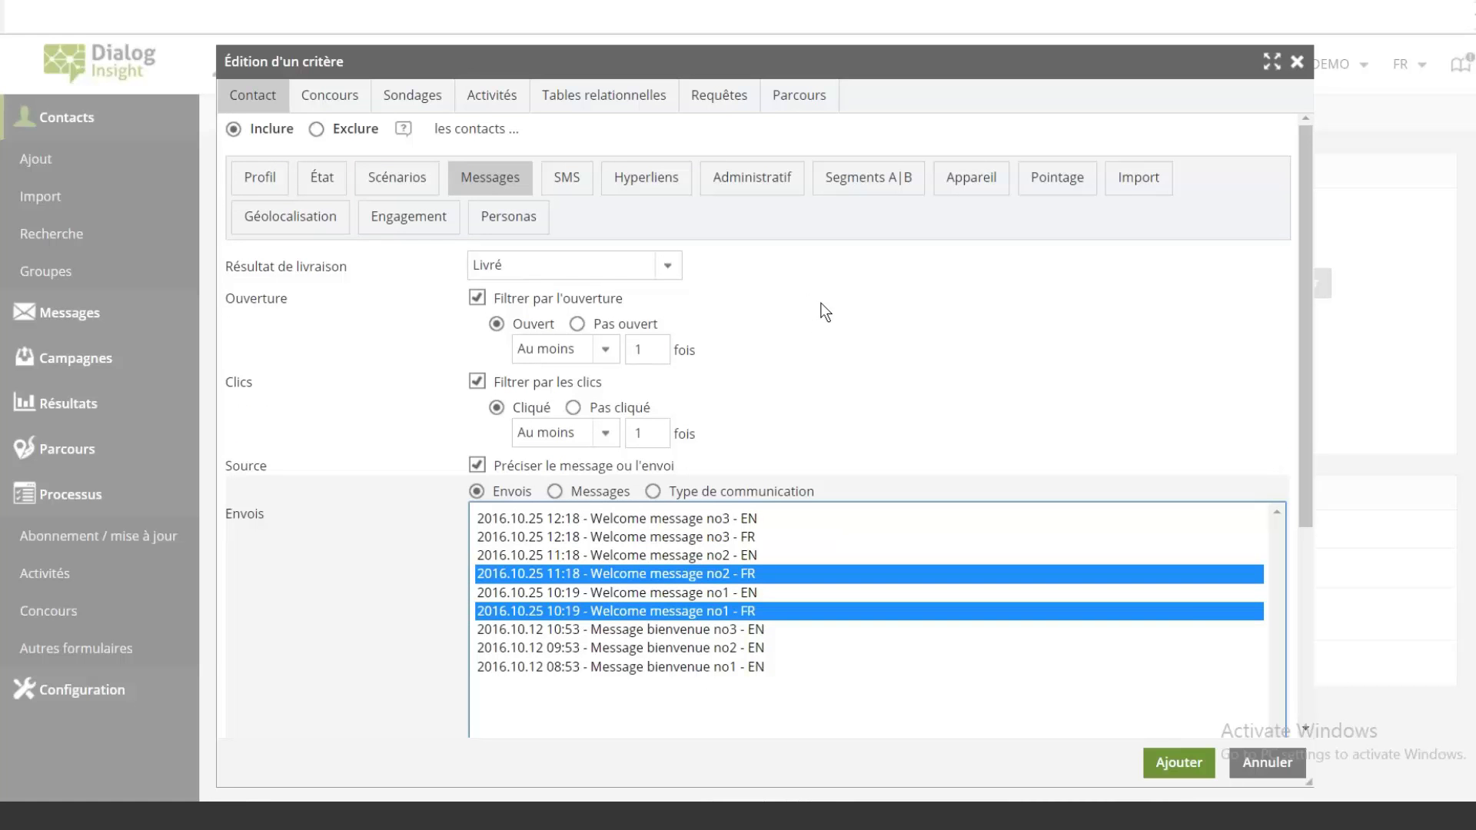
pyautogui.click(1267, 762)
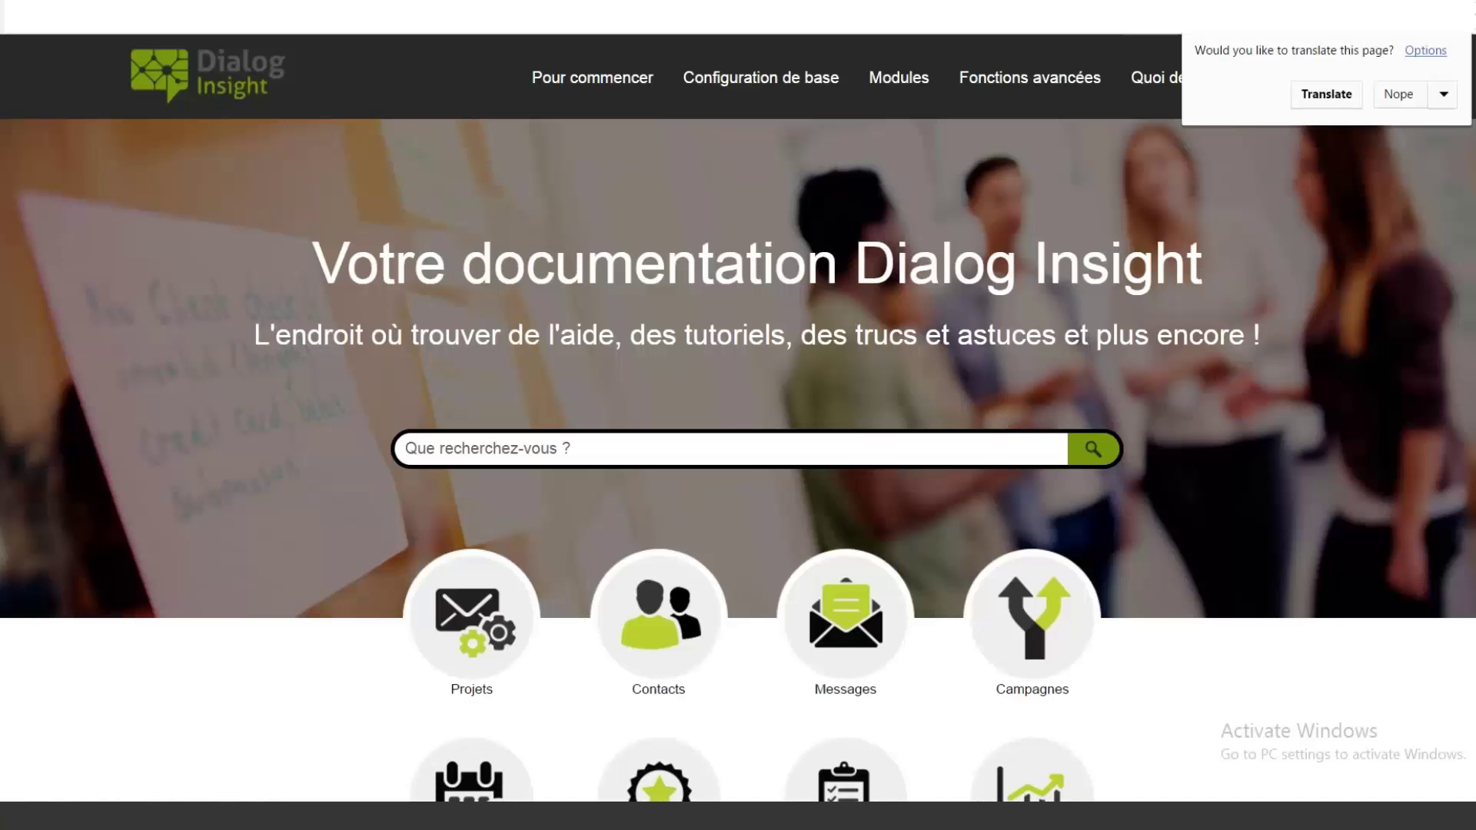
# Dismiss the translation offer on the documentation site and open Dialog Insight's support resources page from the application.
pyautogui.click(1444, 94)
pyautogui.click(1408, 158)
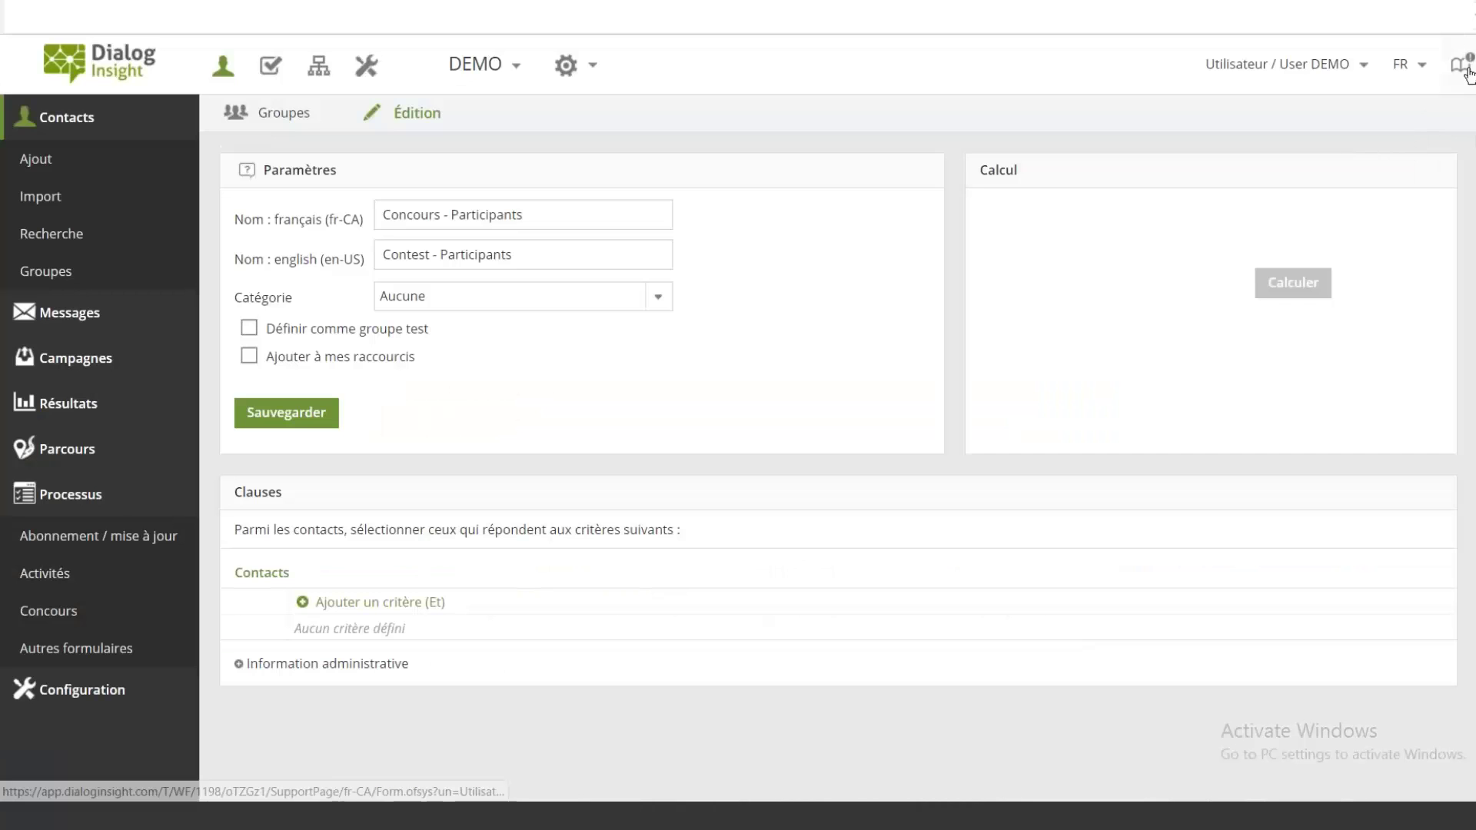
pyautogui.click(1466, 69)
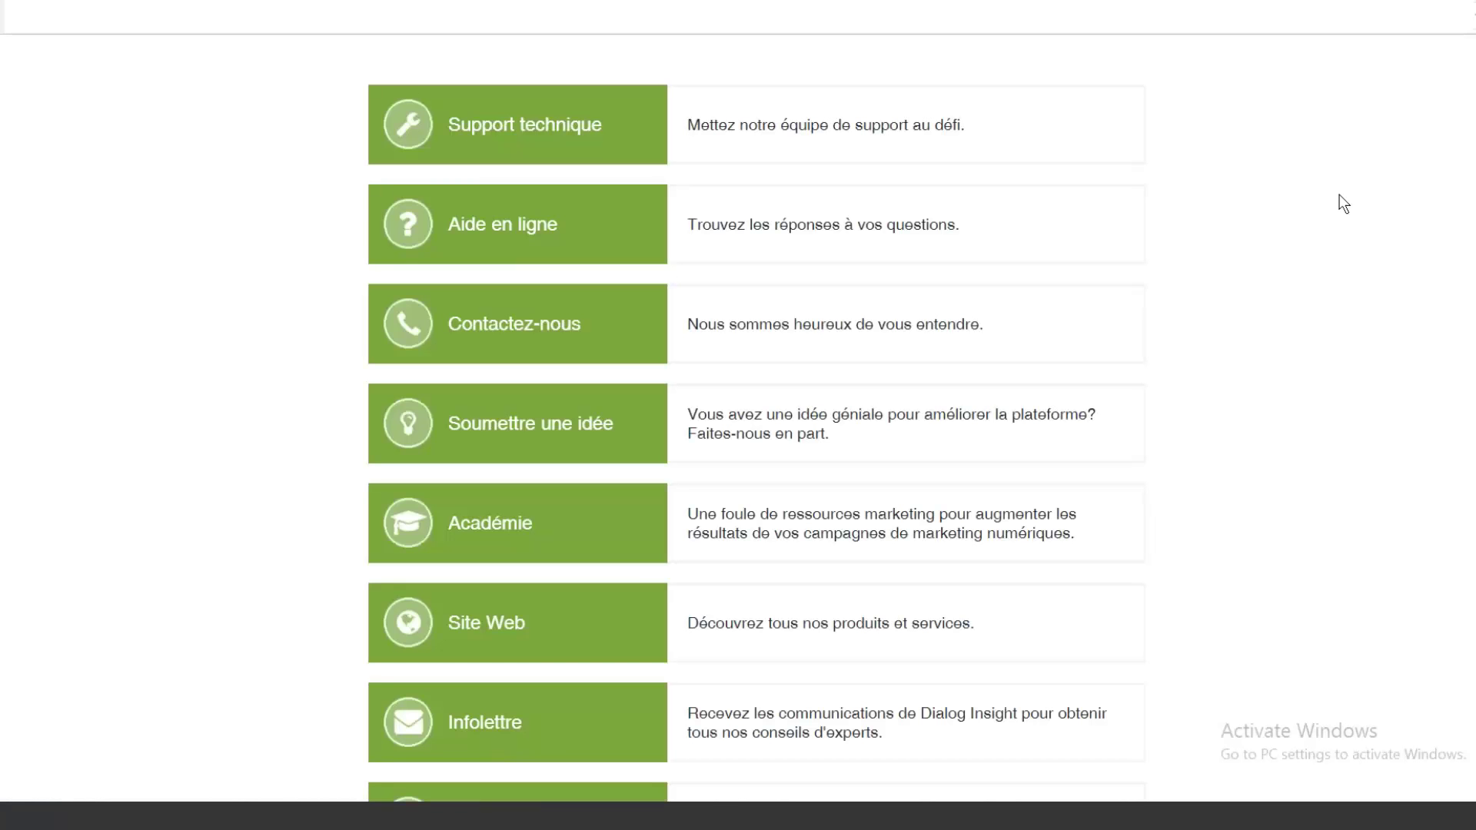